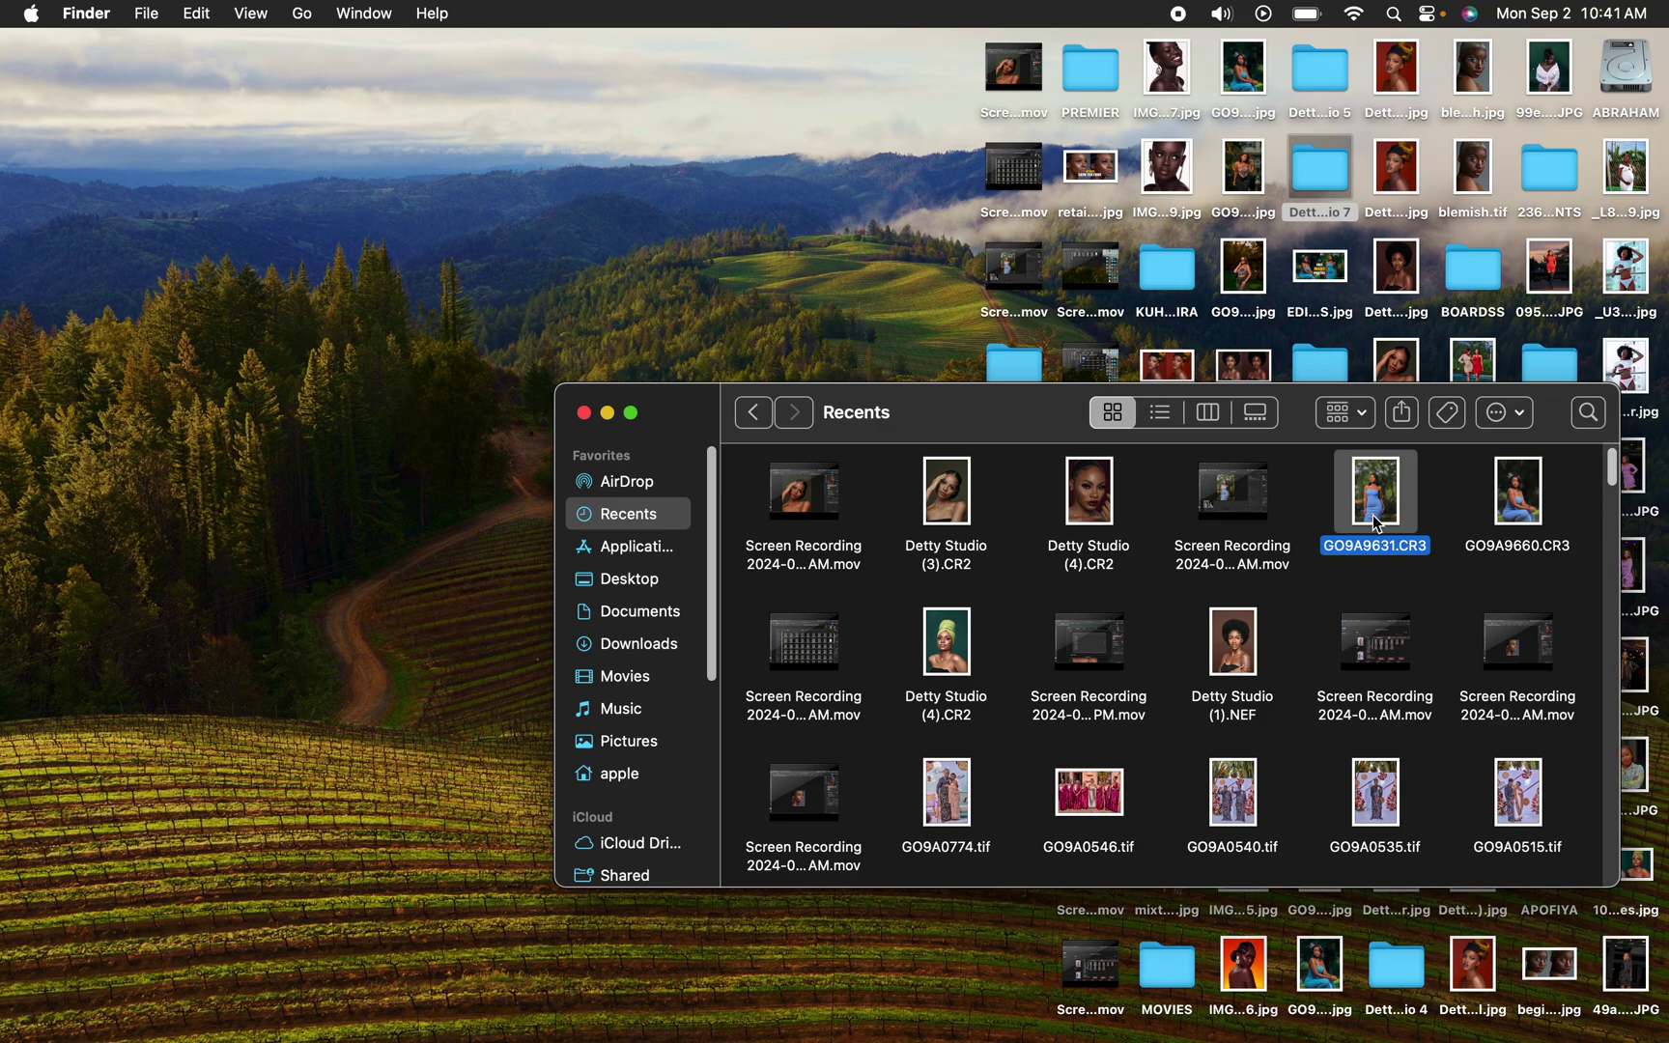
Open GO9A9631.CR3 in Adobe Photoshop 2024 and reset its Camera Raw settings to default.
{"action": "right_click", "coordinate": [1374, 522]}
{"action": "mouse_move", "coordinate": [1445, 556]}
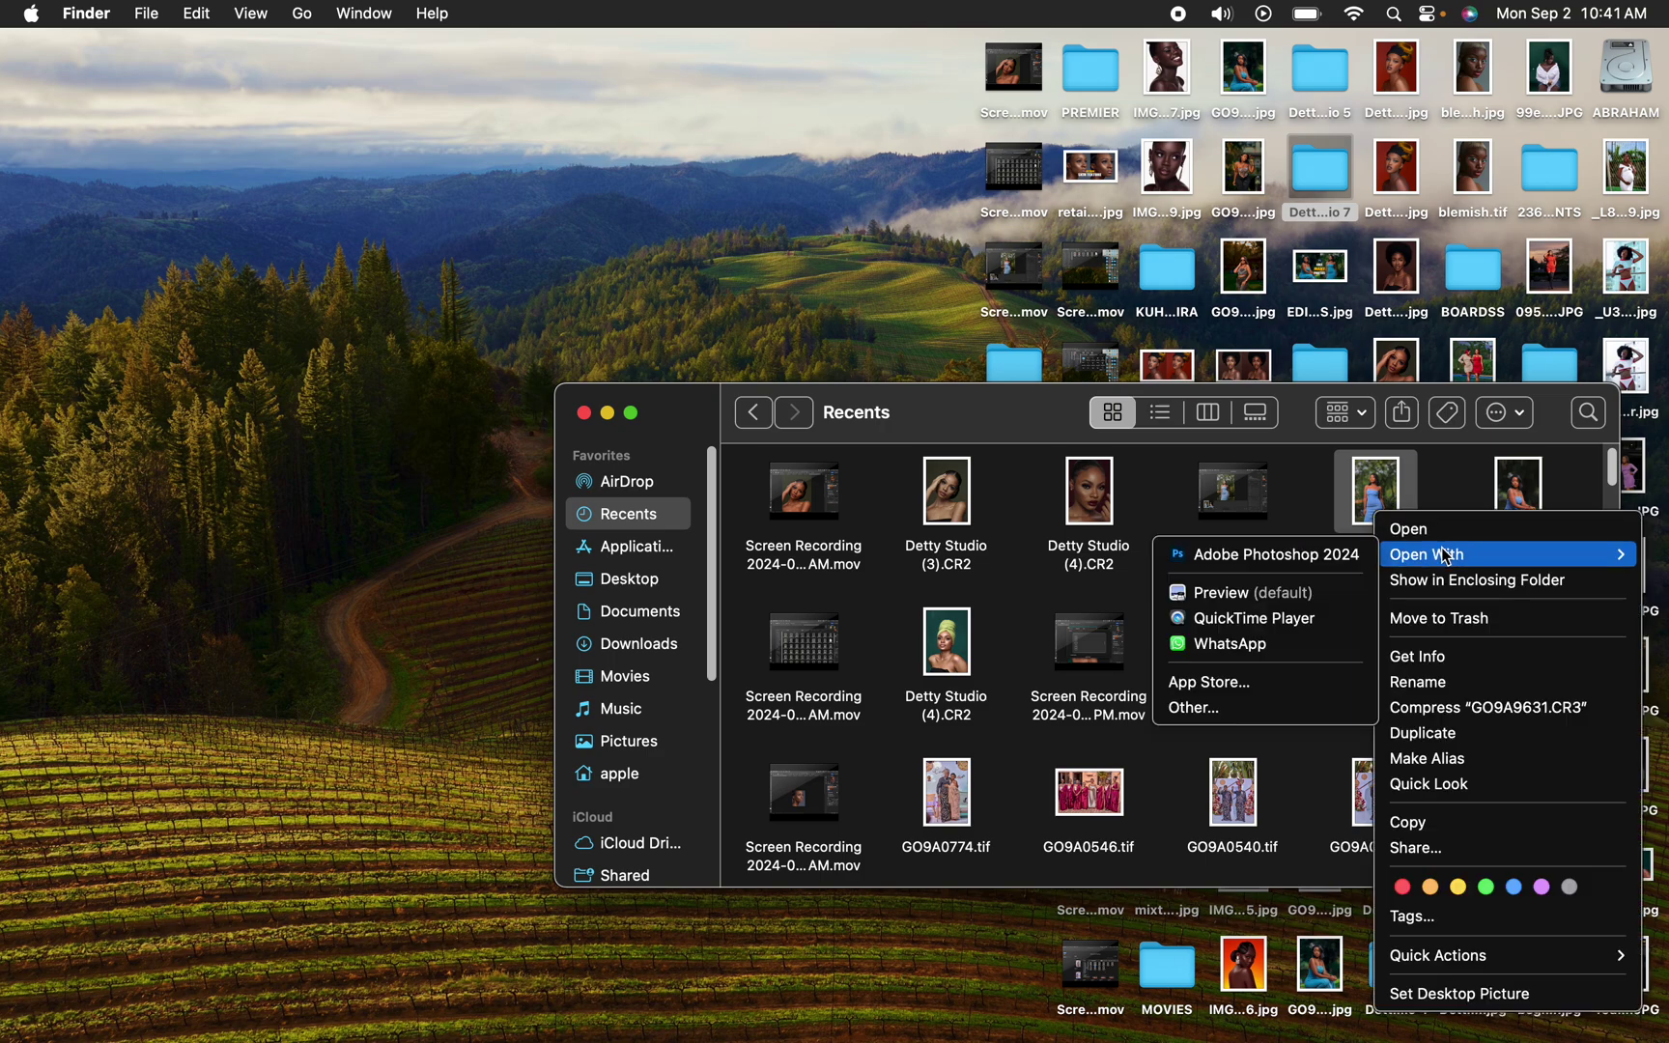
{"action": "left_click", "coordinate": [1318, 556]}
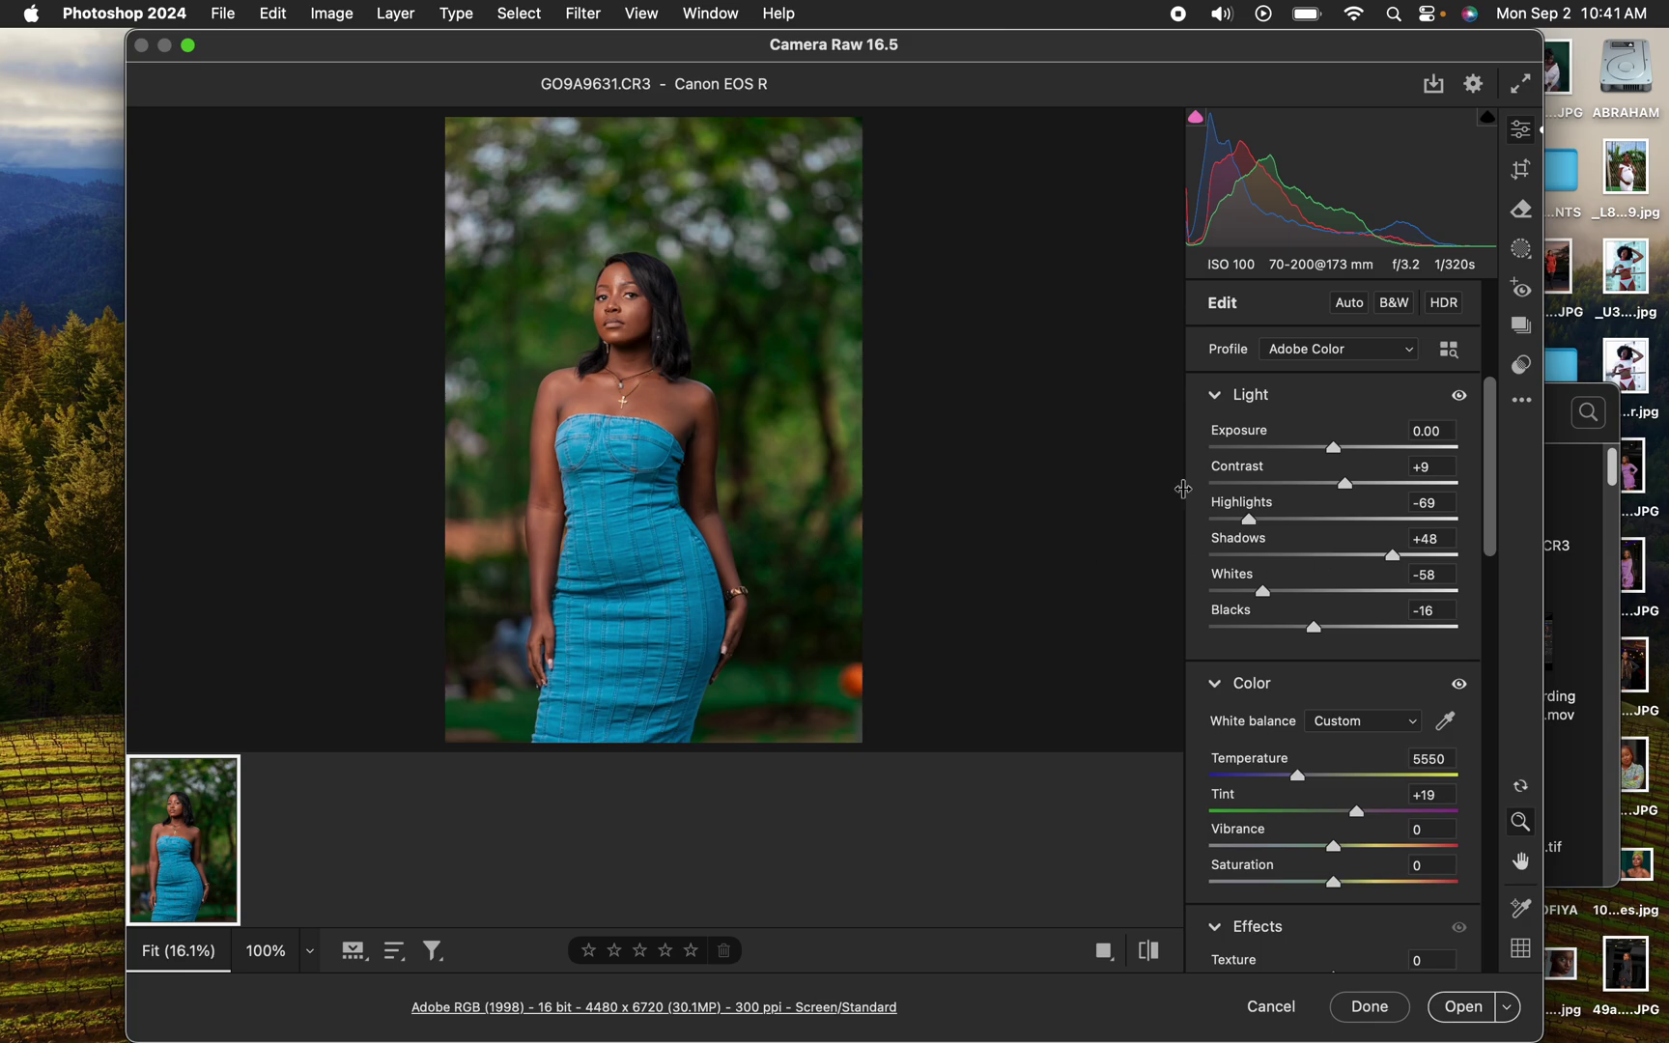
{"action": "left_click", "coordinate": [1530, 409]}
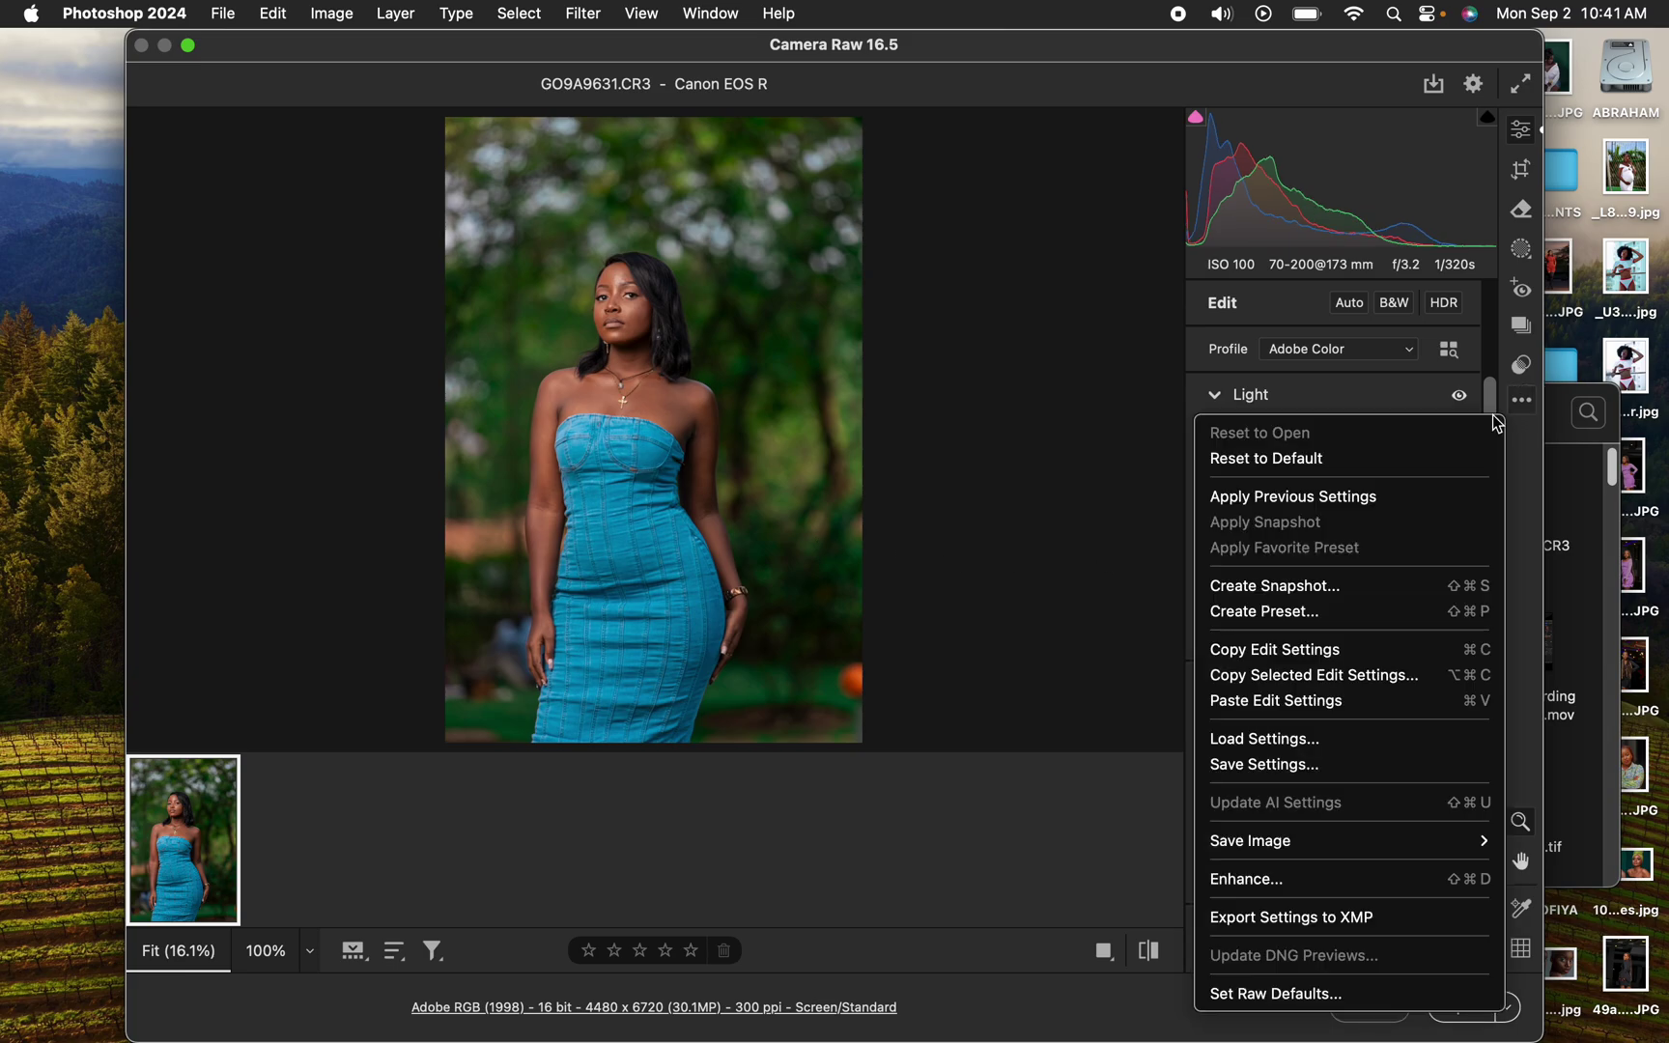
{"action": "left_click", "coordinate": [1367, 463]}
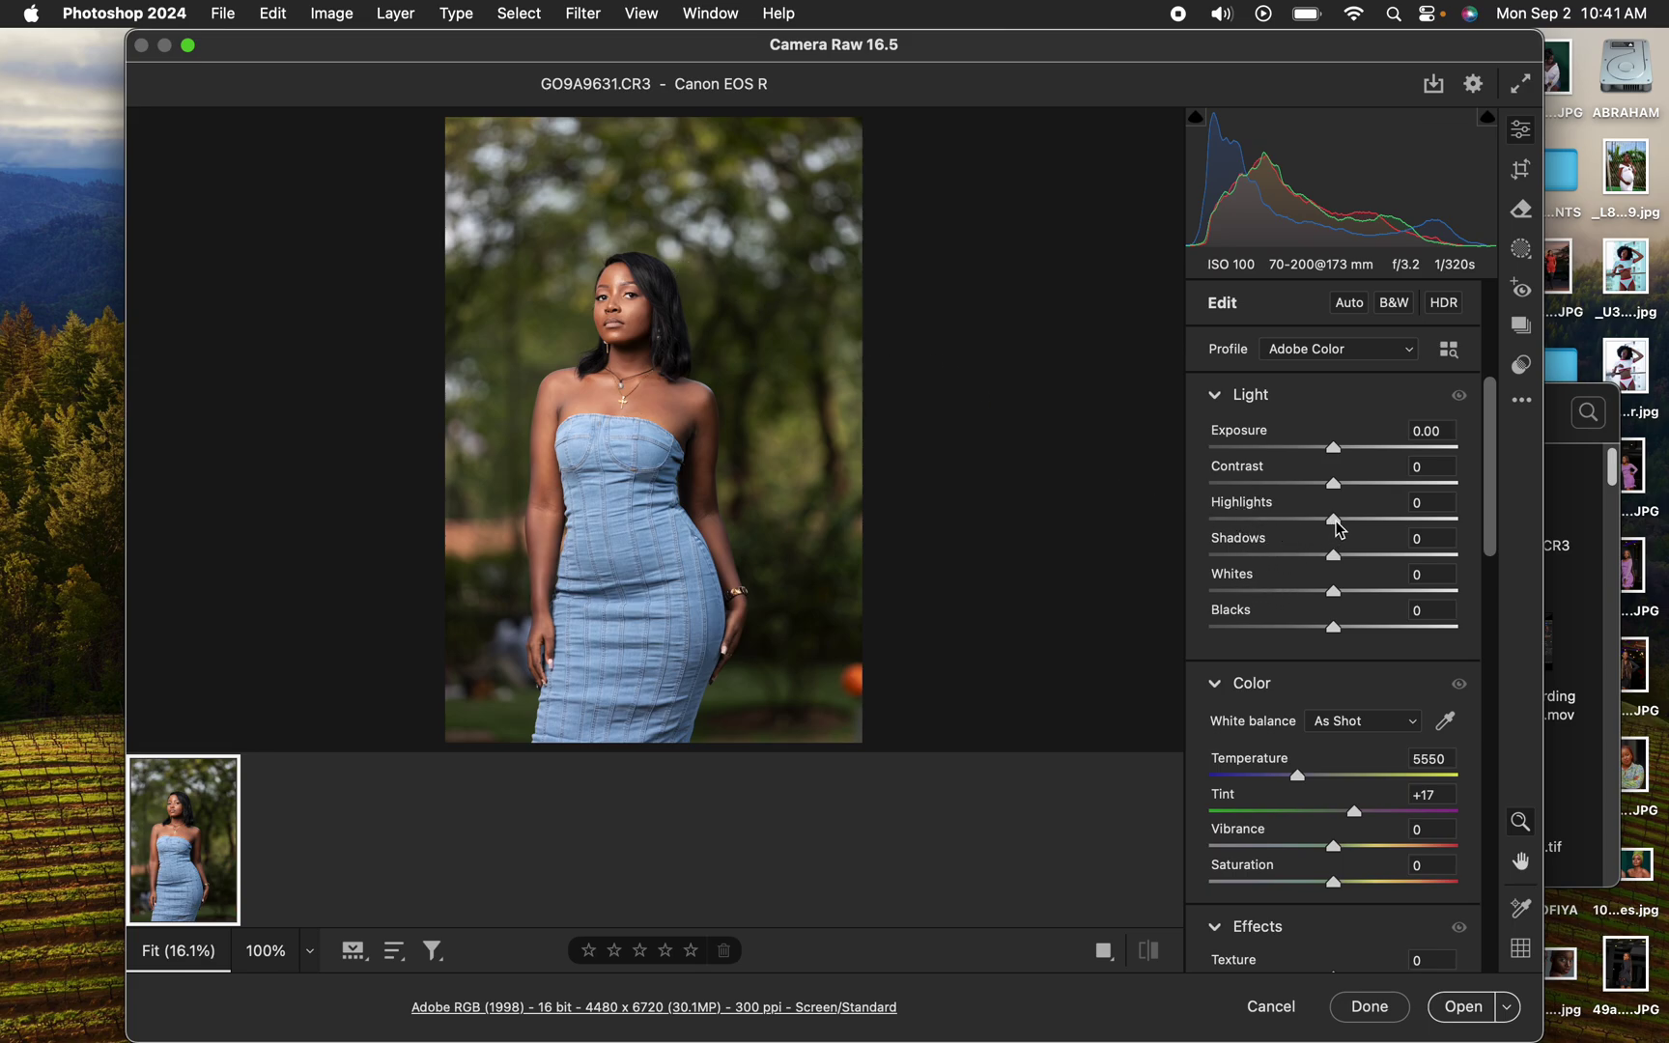
Set Exposure to +0.10, Contrast +9, Highlights -72, Shadows +29, Whites -74, Blacks -11 and Tint +20.
{"action": "left_click_drag", "start_coordinate": [1333, 522], "coordinate": [1241, 522]}
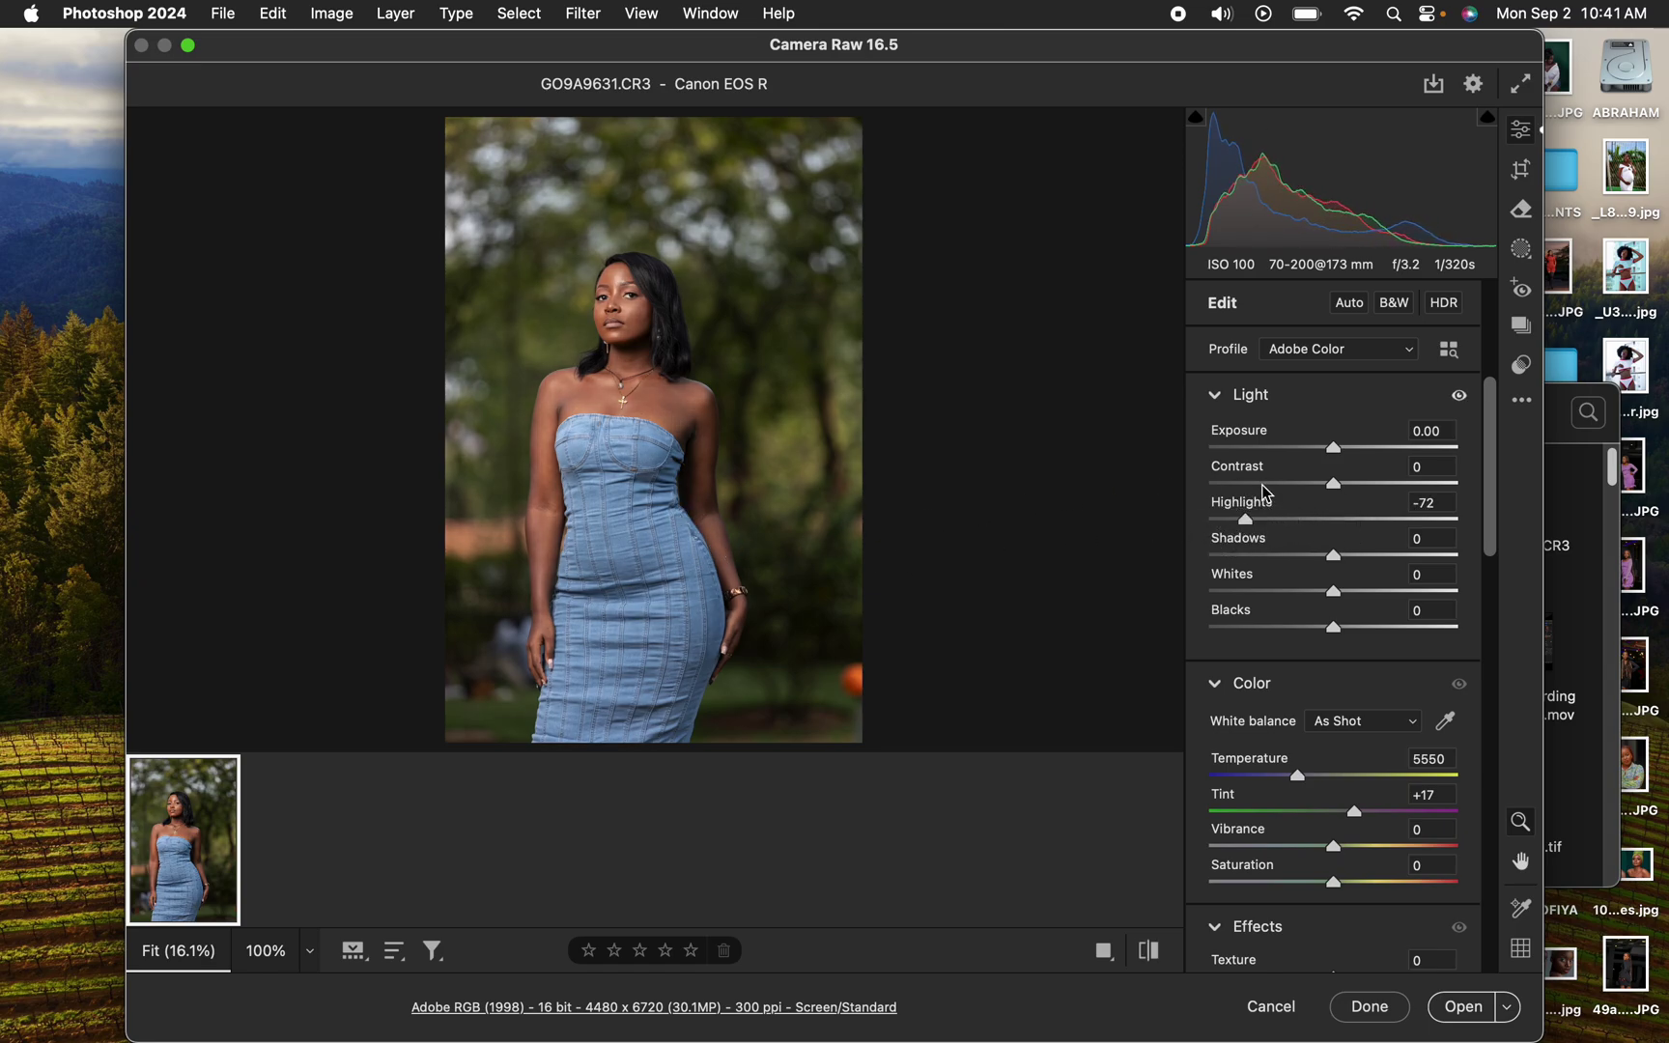
{"action": "left_click_drag", "start_coordinate": [1331, 590], "coordinate": [1246, 600]}
{"action": "left_click_drag", "start_coordinate": [1347, 557], "coordinate": [1356, 552]}
{"action": "left_click_drag", "start_coordinate": [1338, 487], "coordinate": [1350, 486]}
{"action": "left_click_drag", "start_coordinate": [1327, 630], "coordinate": [1319, 628]}
{"action": "mouse_move", "coordinate": [1365, 560]}
{"action": "left_mouse_down"}
{"action": "mouse_move", "coordinate": [1377, 567]}
{"action": "mouse_move", "coordinate": [1367, 557]}
{"action": "left_mouse_up"}
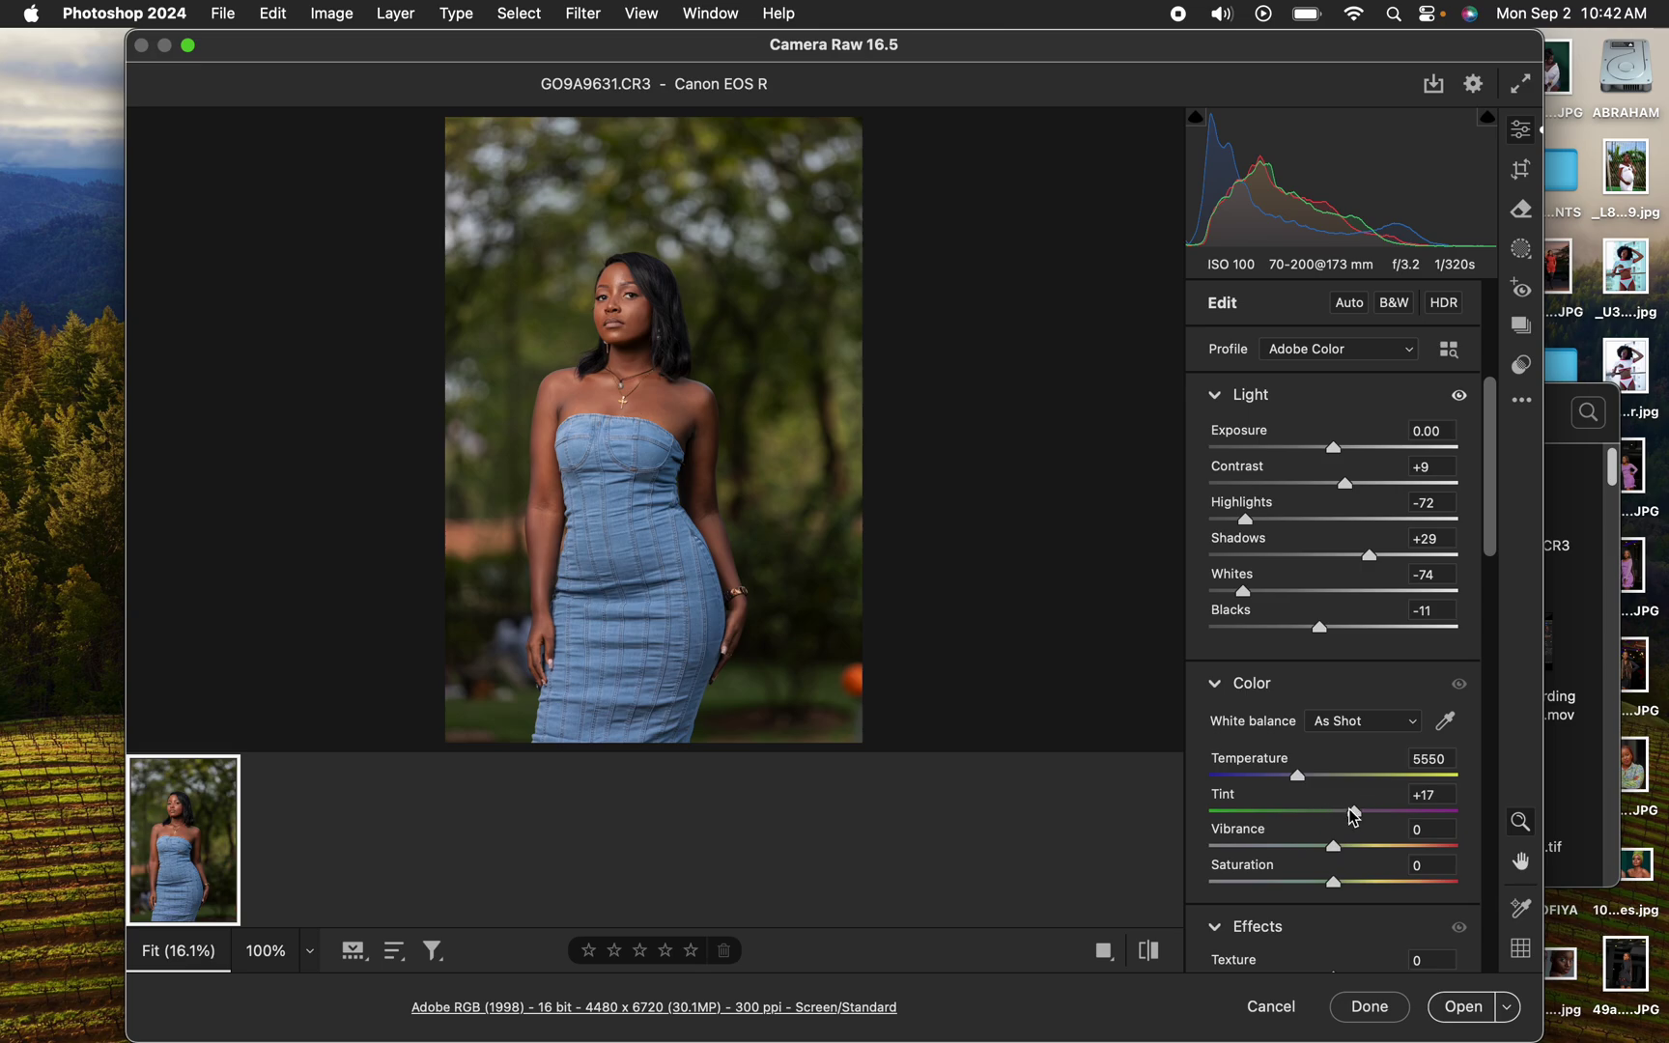
{"action": "left_click_drag", "start_coordinate": [1354, 810], "coordinate": [1360, 820]}
{"action": "left_click_drag", "start_coordinate": [1336, 456], "coordinate": [1338, 456]}
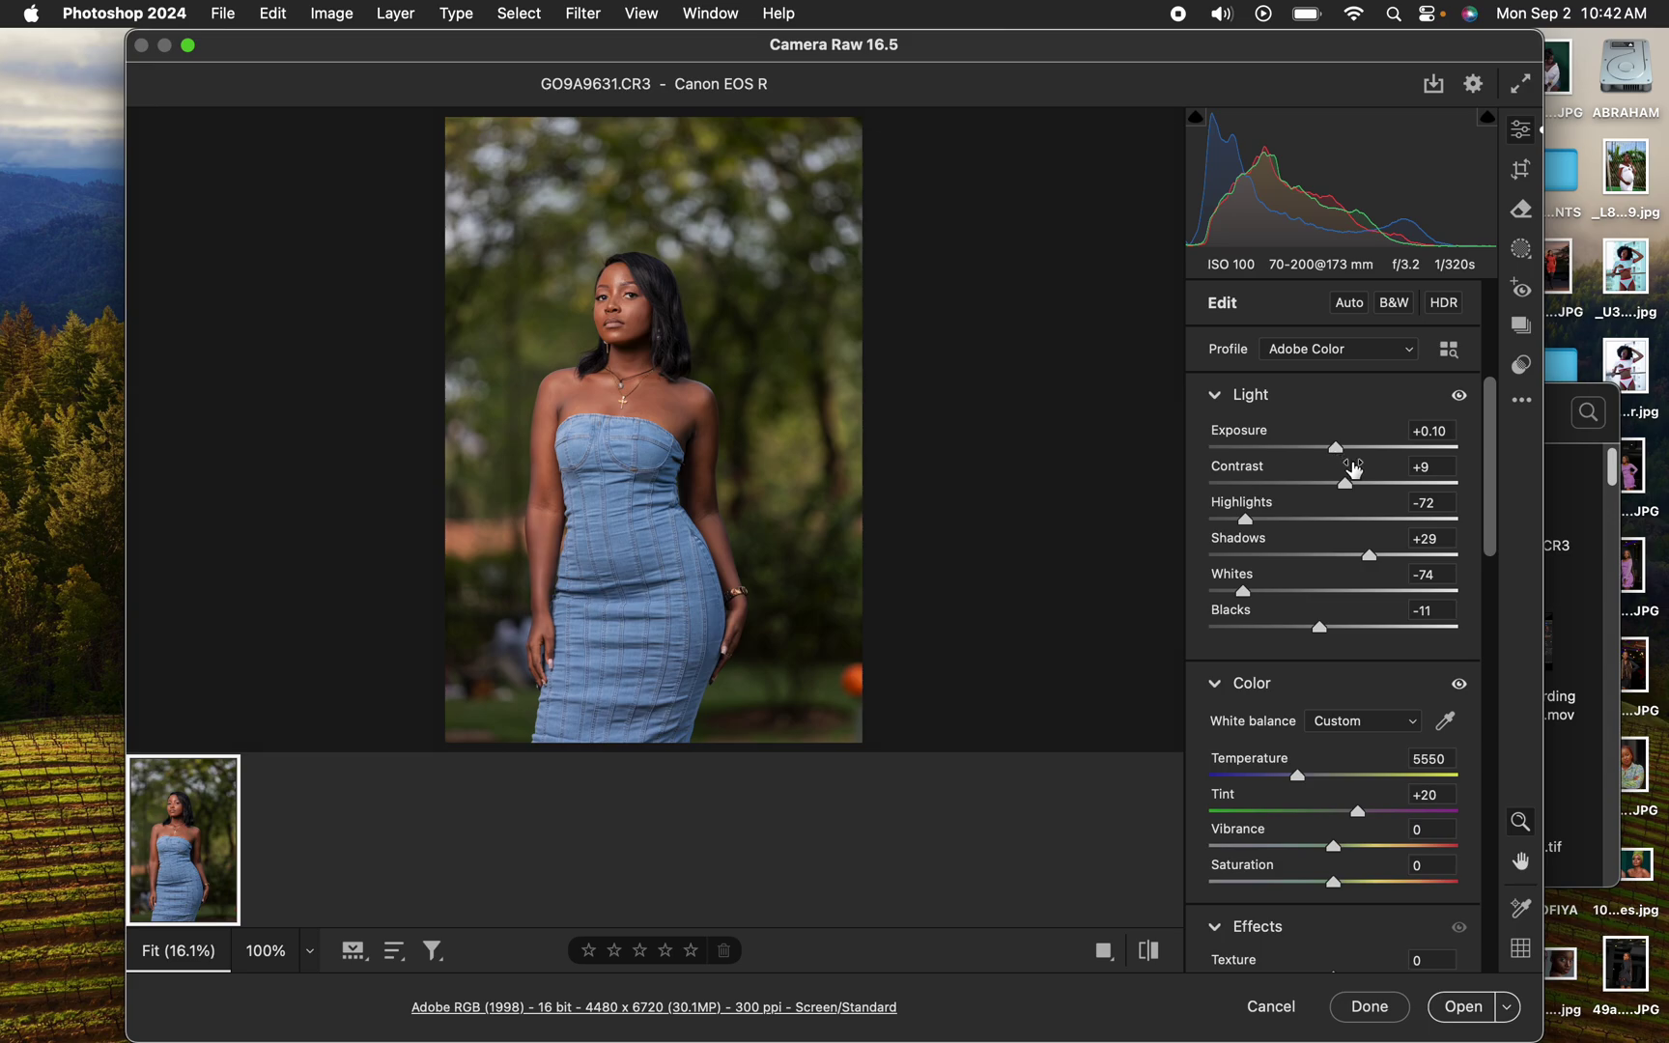
In the Color Mixer, set the Greens hue to +67 and the Yellows hue to +15.
{"action": "scroll", "coordinate": [1491, 543], "scroll_direction": "down", "scroll_amount": 15}
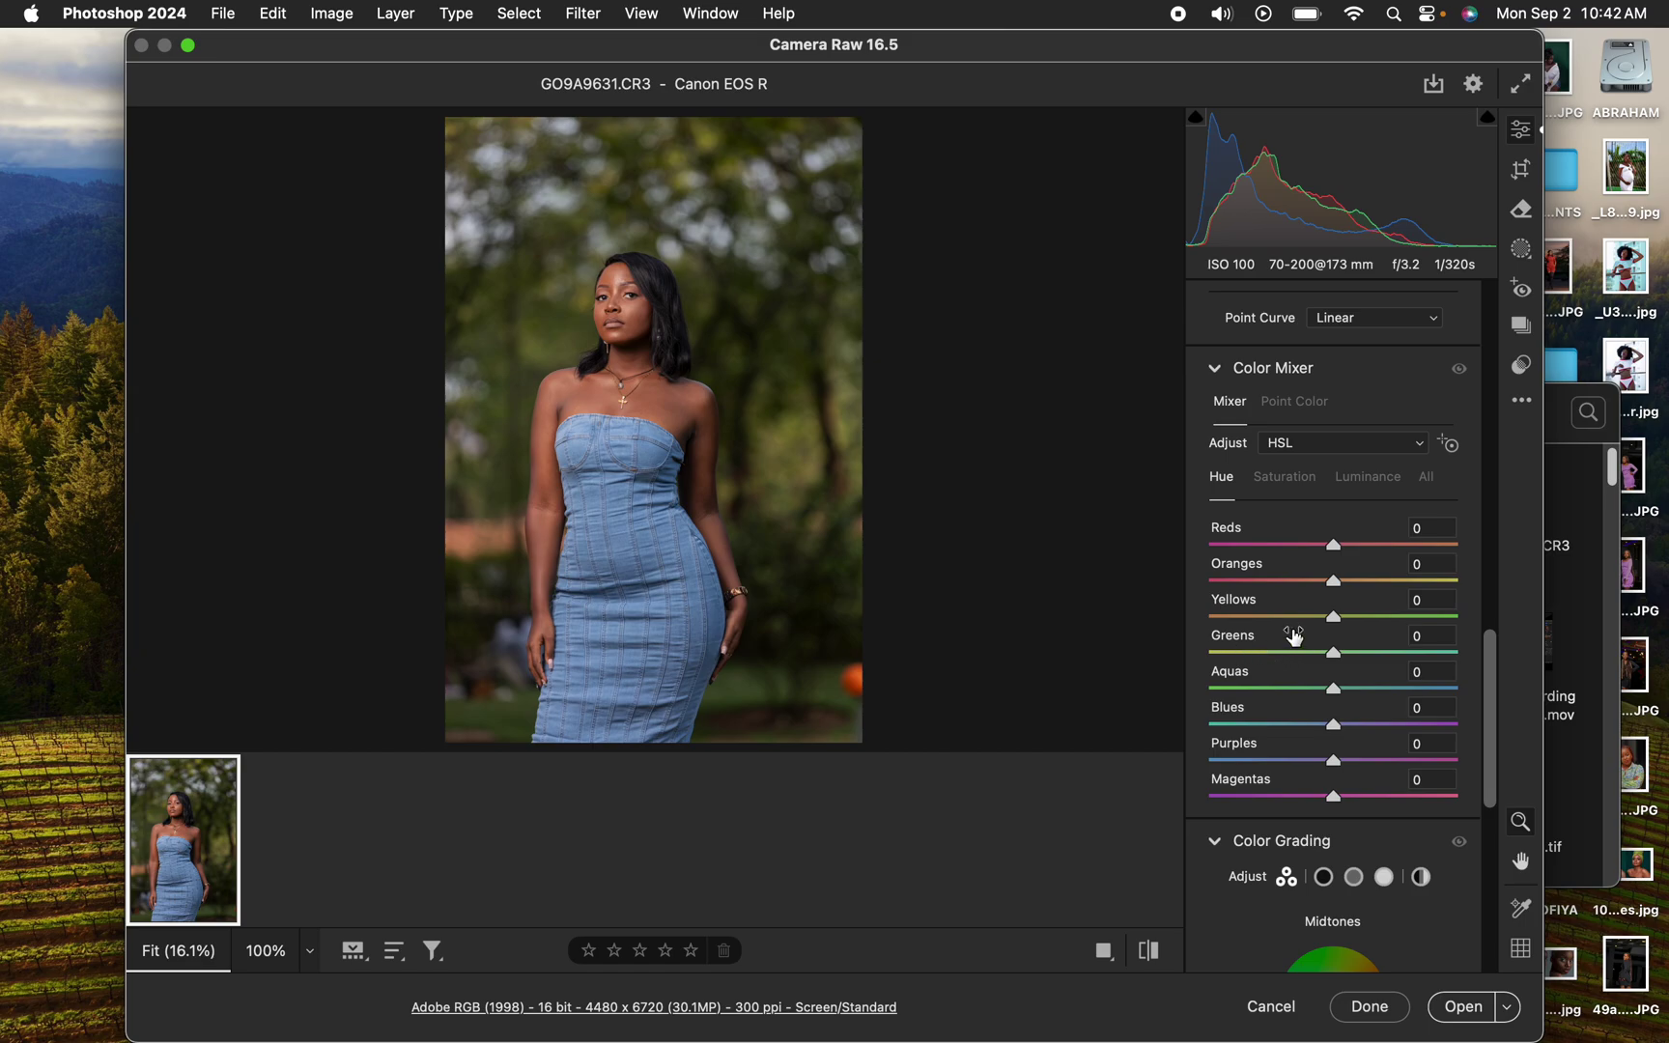
{"action": "left_click_drag", "start_coordinate": [1338, 656], "coordinate": [1419, 663]}
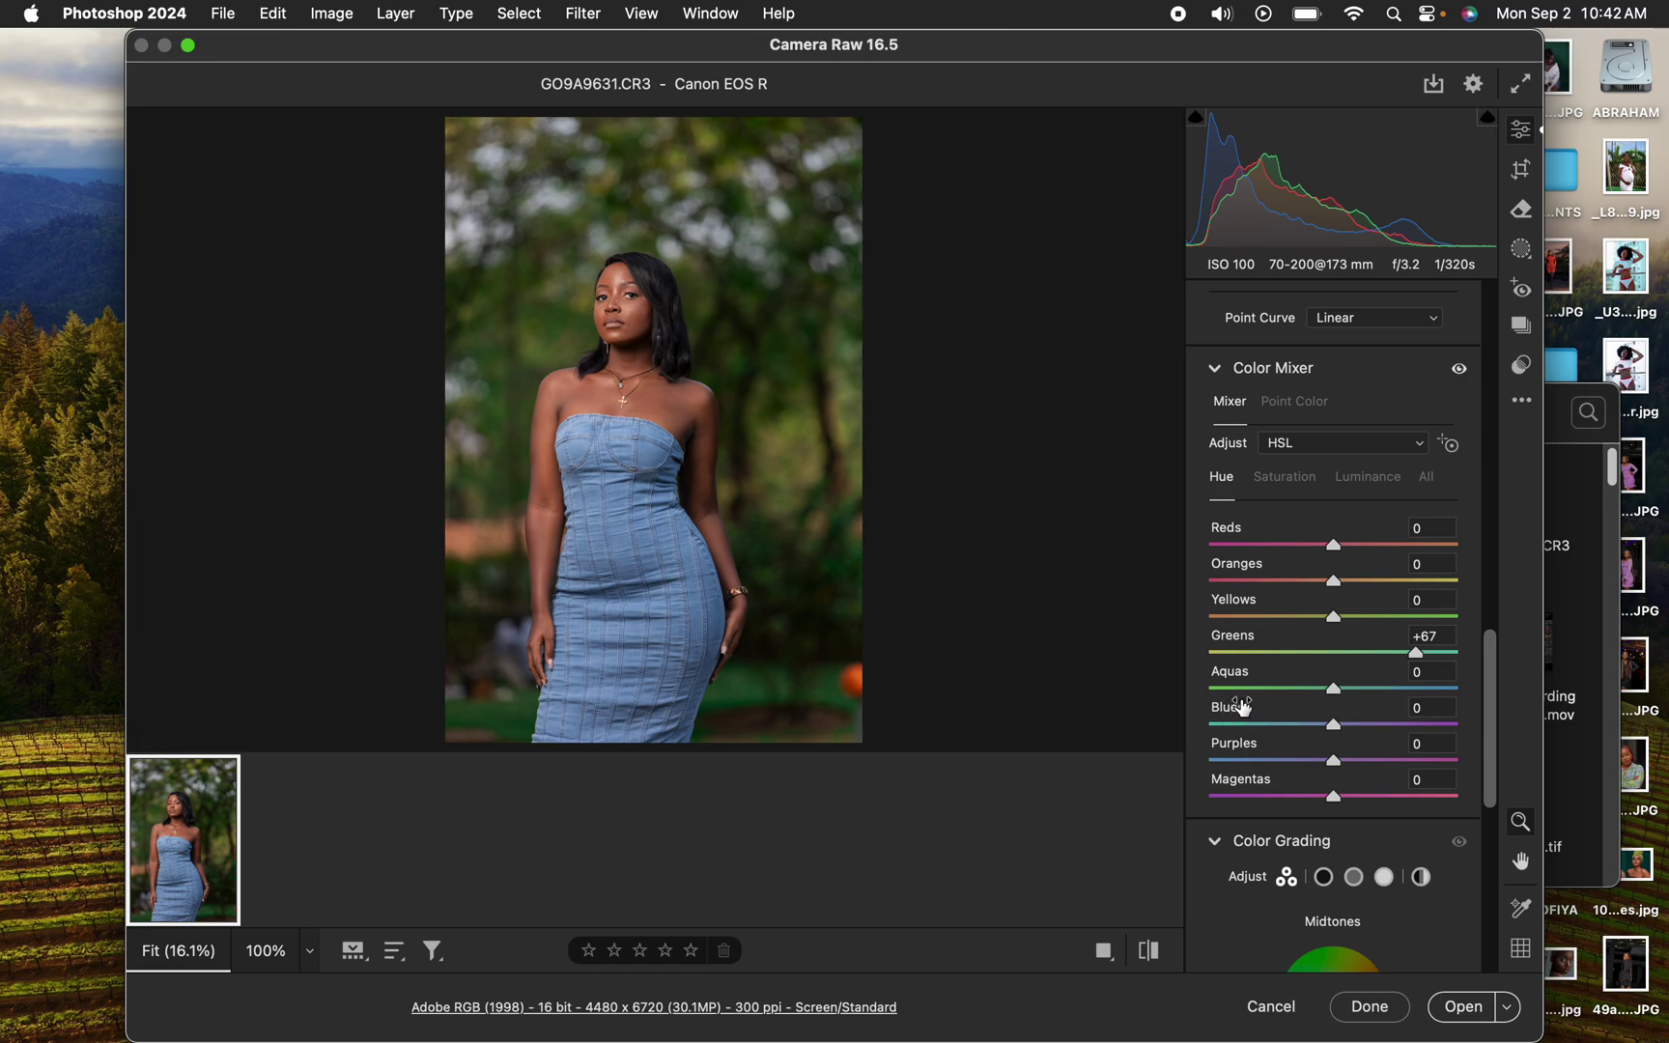
{"action": "left_click_drag", "start_coordinate": [1338, 623], "coordinate": [1358, 623]}
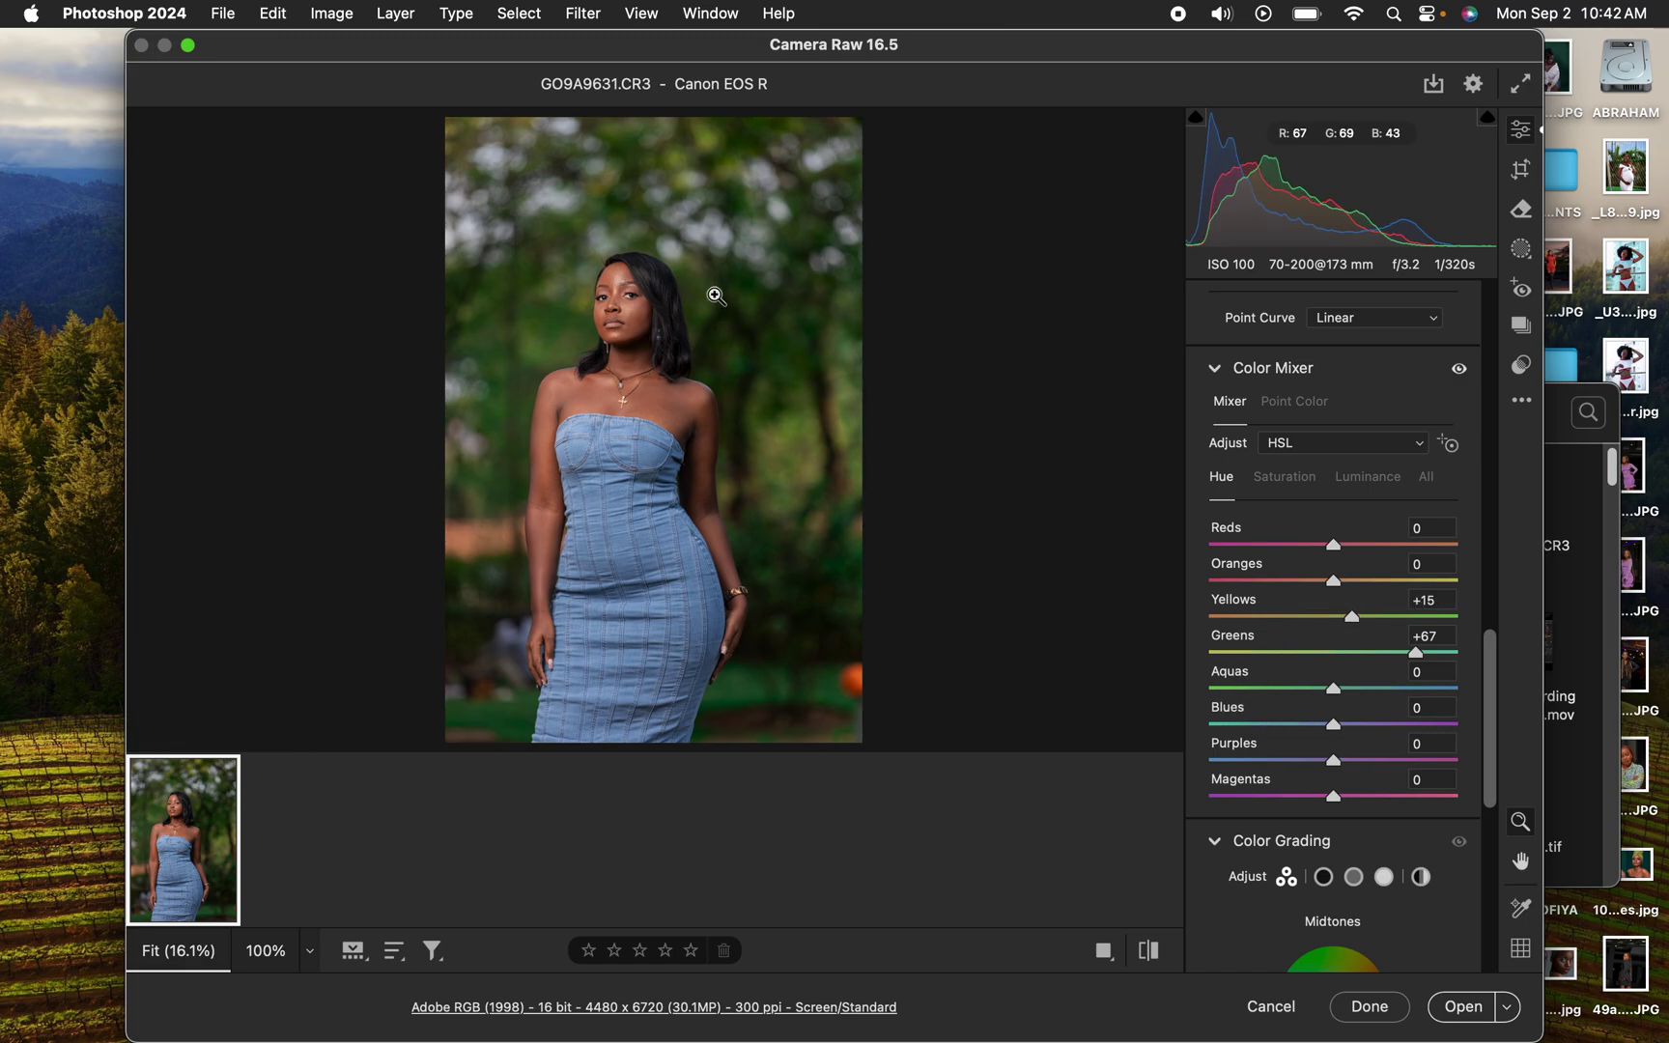
Set the Blues saturation to +60 and the Blues hue to -14 in the Color Mixer, and compare the photo with its original settings.
{"action": "left_click", "coordinate": [1302, 487]}
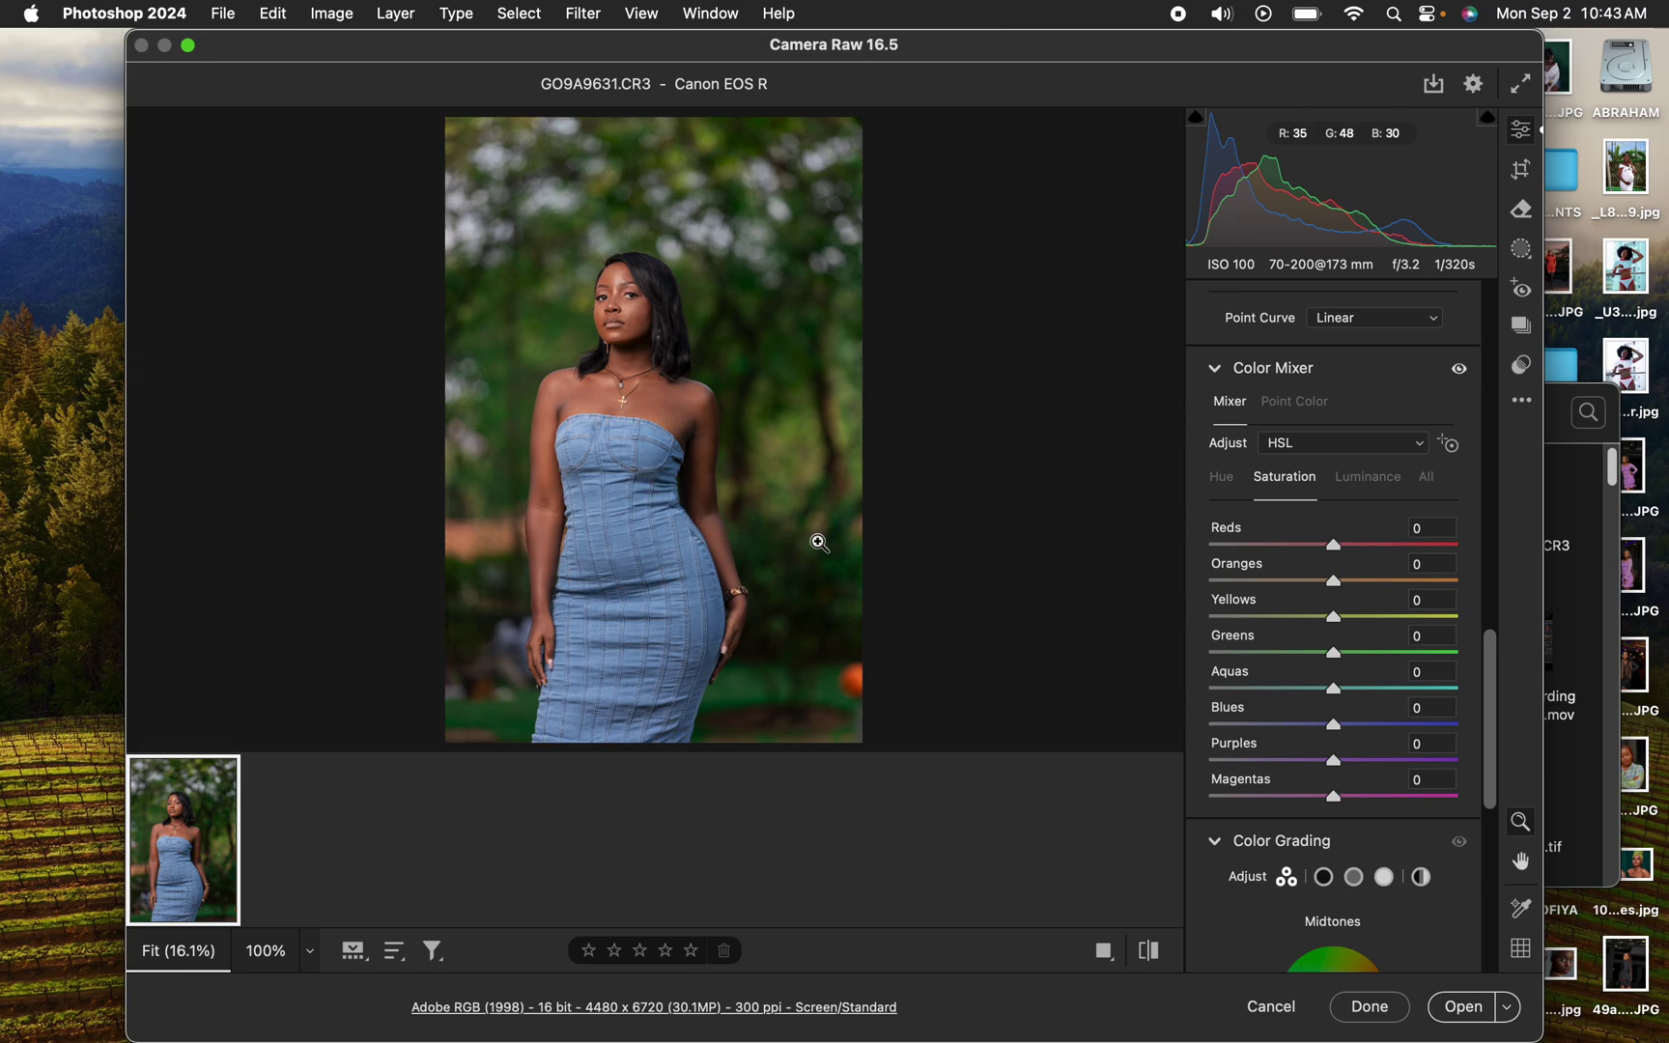
{"action": "left_click_drag", "start_coordinate": [1344, 726], "coordinate": [1417, 736]}
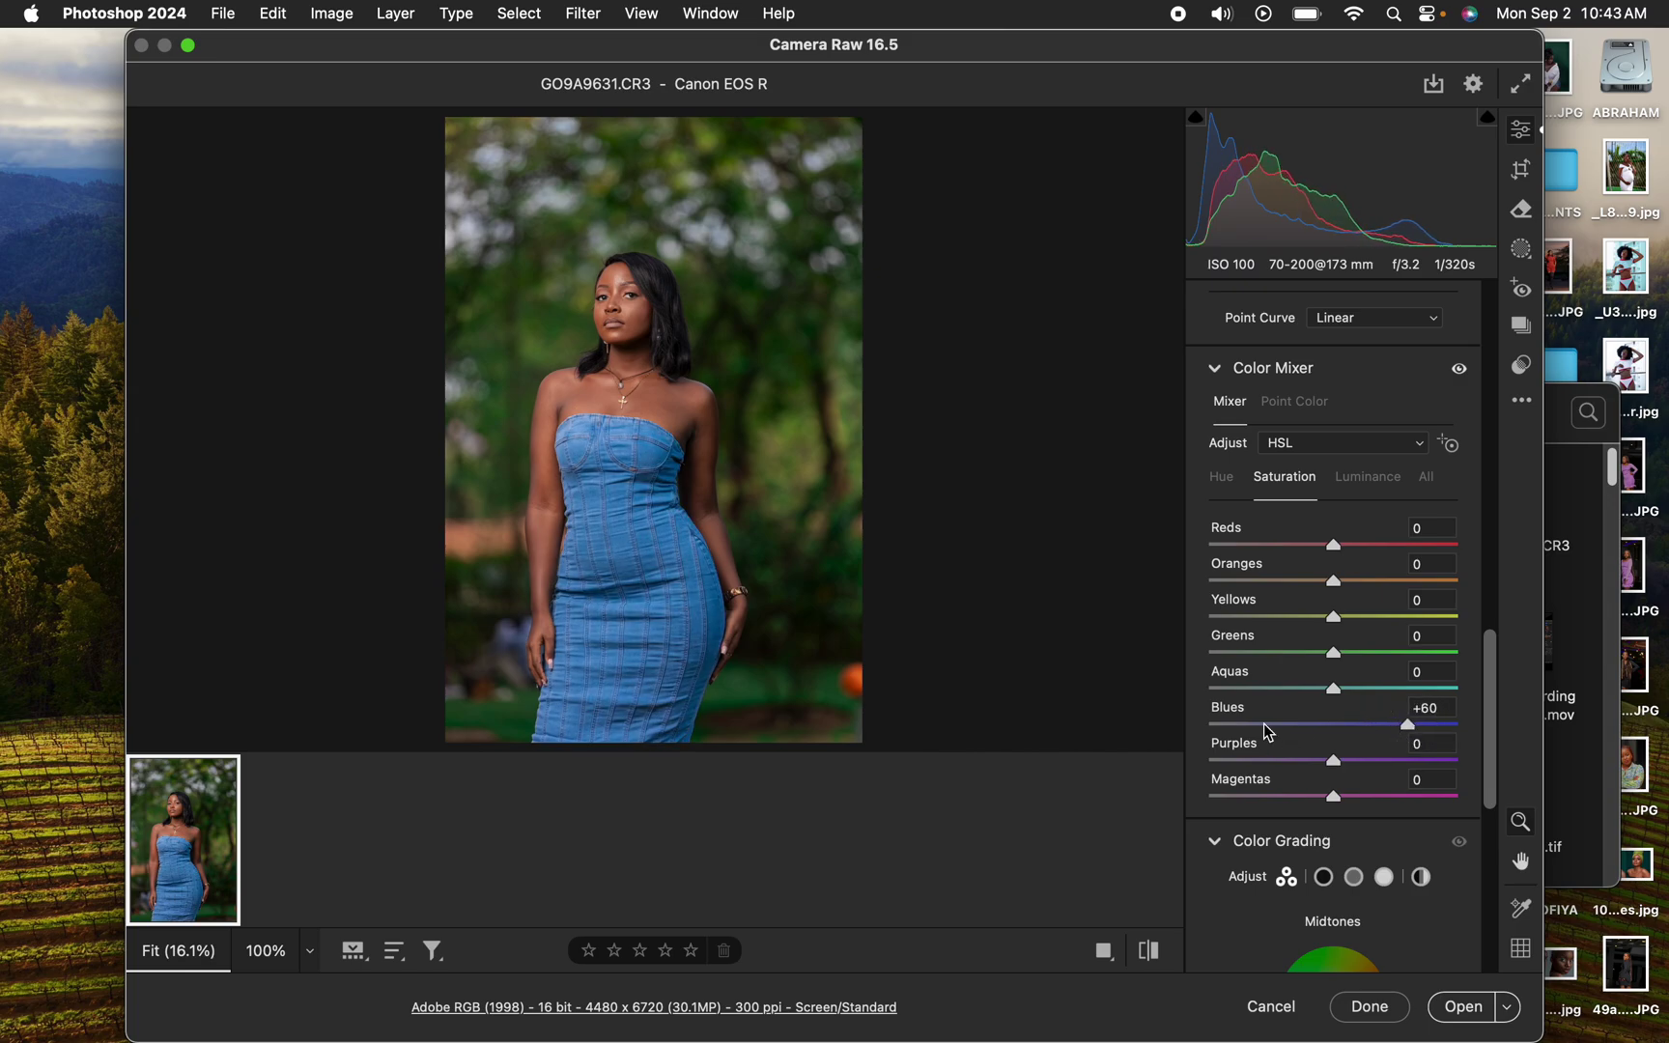
{"action": "left_click", "coordinate": [1222, 482]}
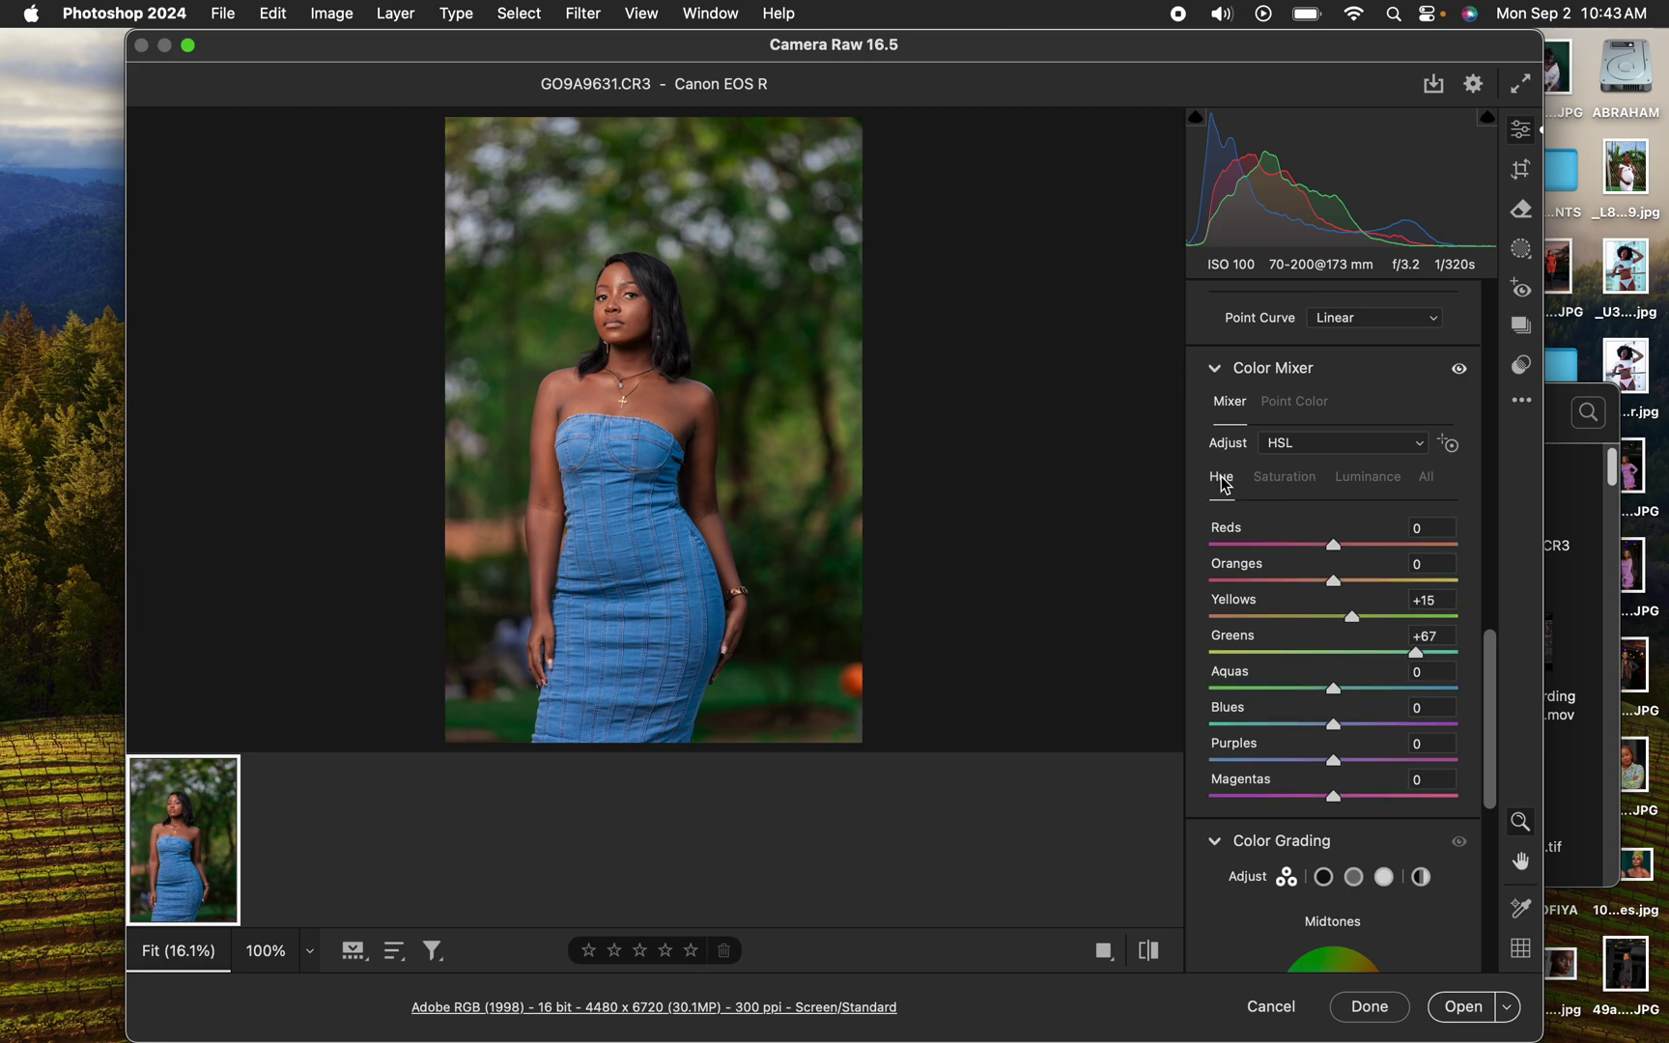
{"action": "left_click", "coordinate": [1334, 731]}
{"action": "left_click_drag", "start_coordinate": [1333, 731], "coordinate": [1316, 732]}
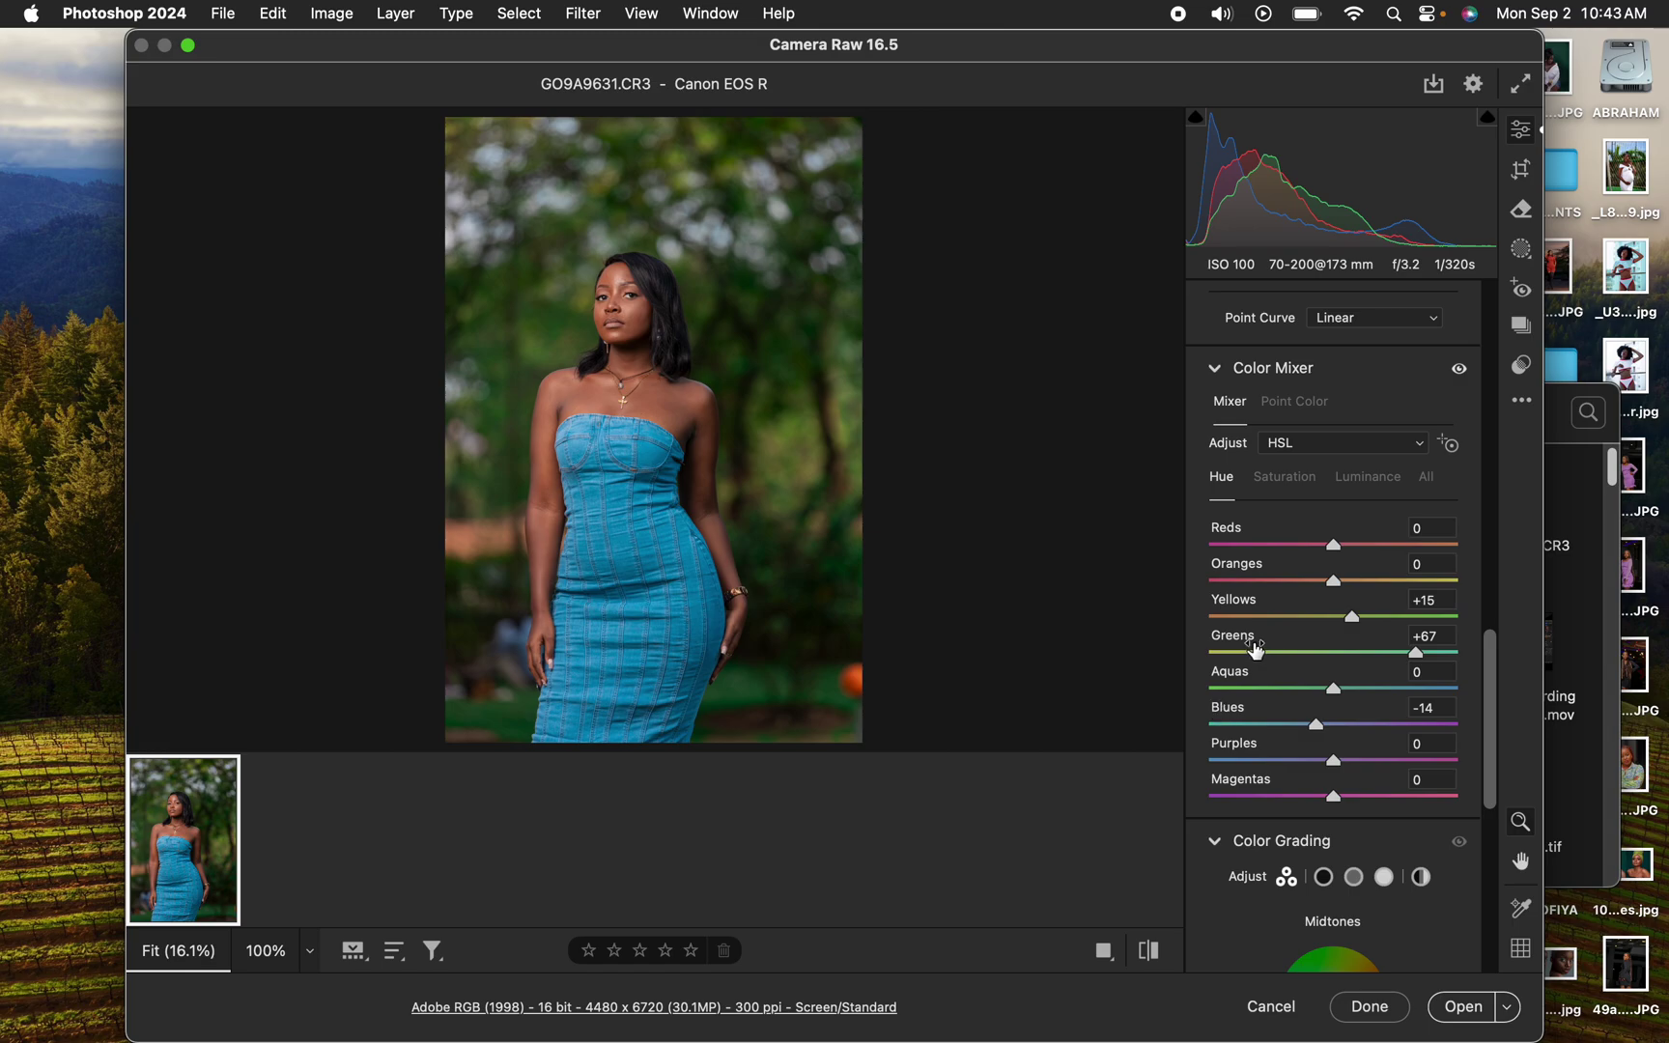
{"action": "left_click", "coordinate": [1151, 956]}
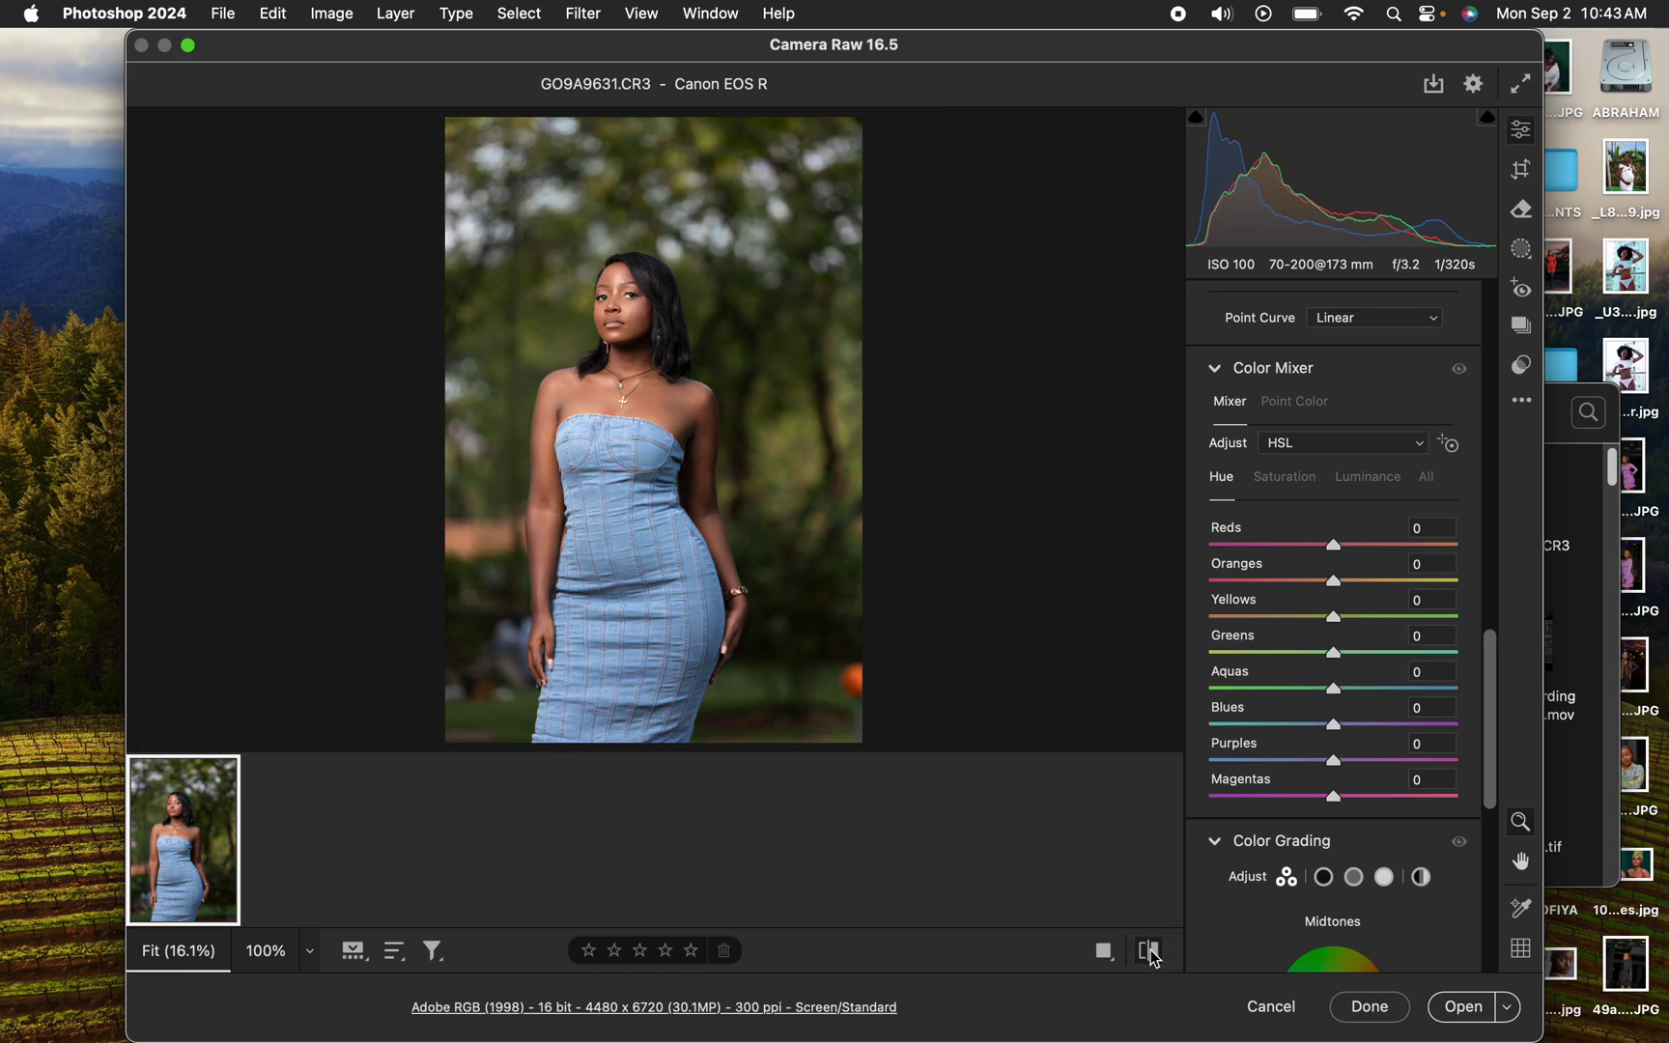
{"action": "left_click", "coordinate": [1151, 956]}
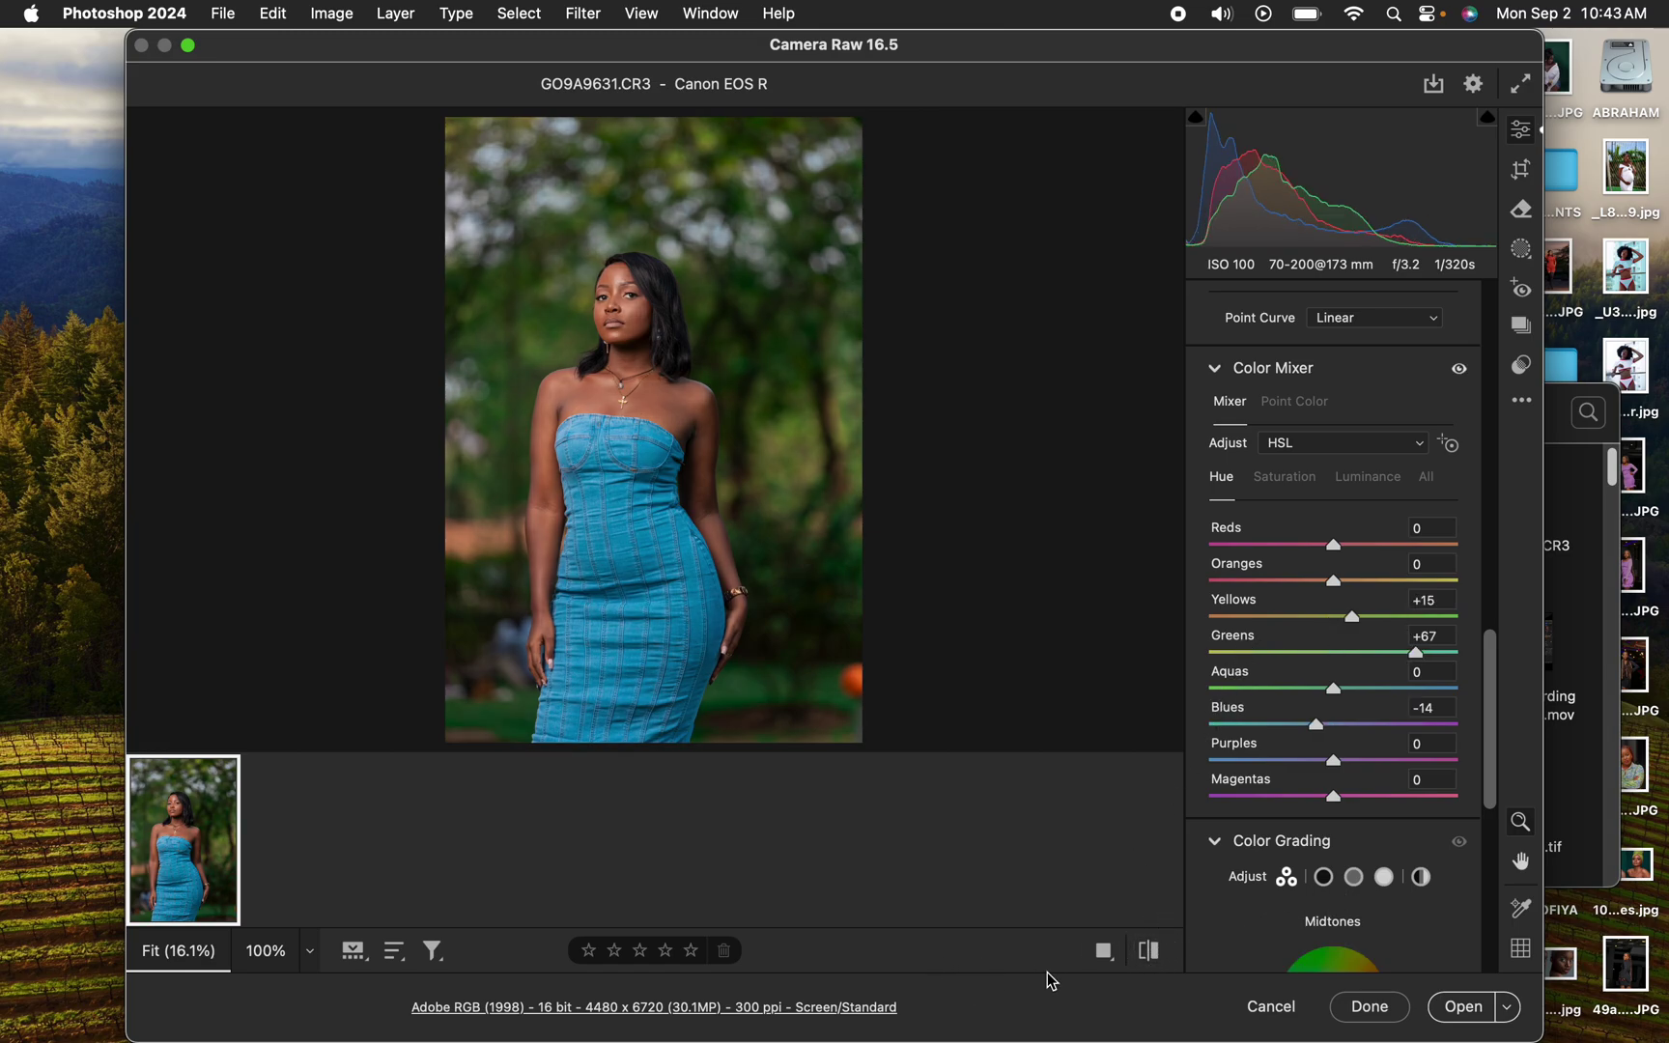
Open the adjusted photo from Camera Raw and crop it to 4:5, trimming more from above the woman's head than below.
{"action": "left_click", "coordinate": [1460, 1009]}
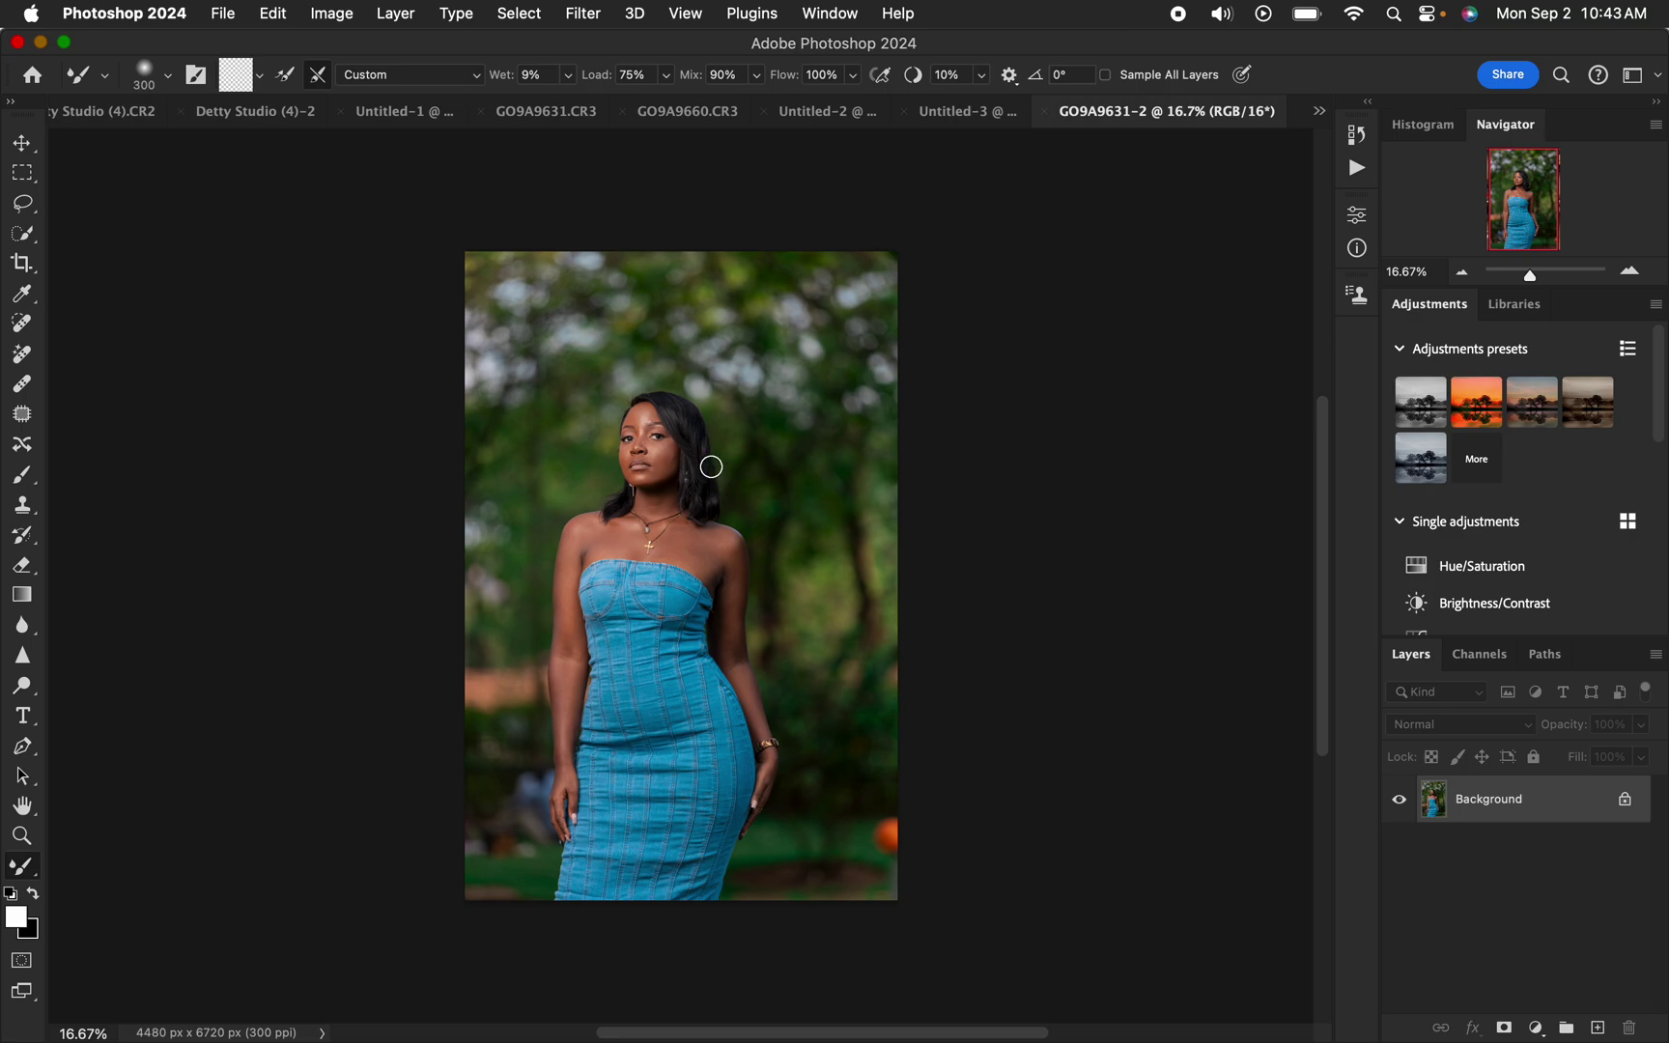
{"action": "left_click", "coordinate": [23, 264]}
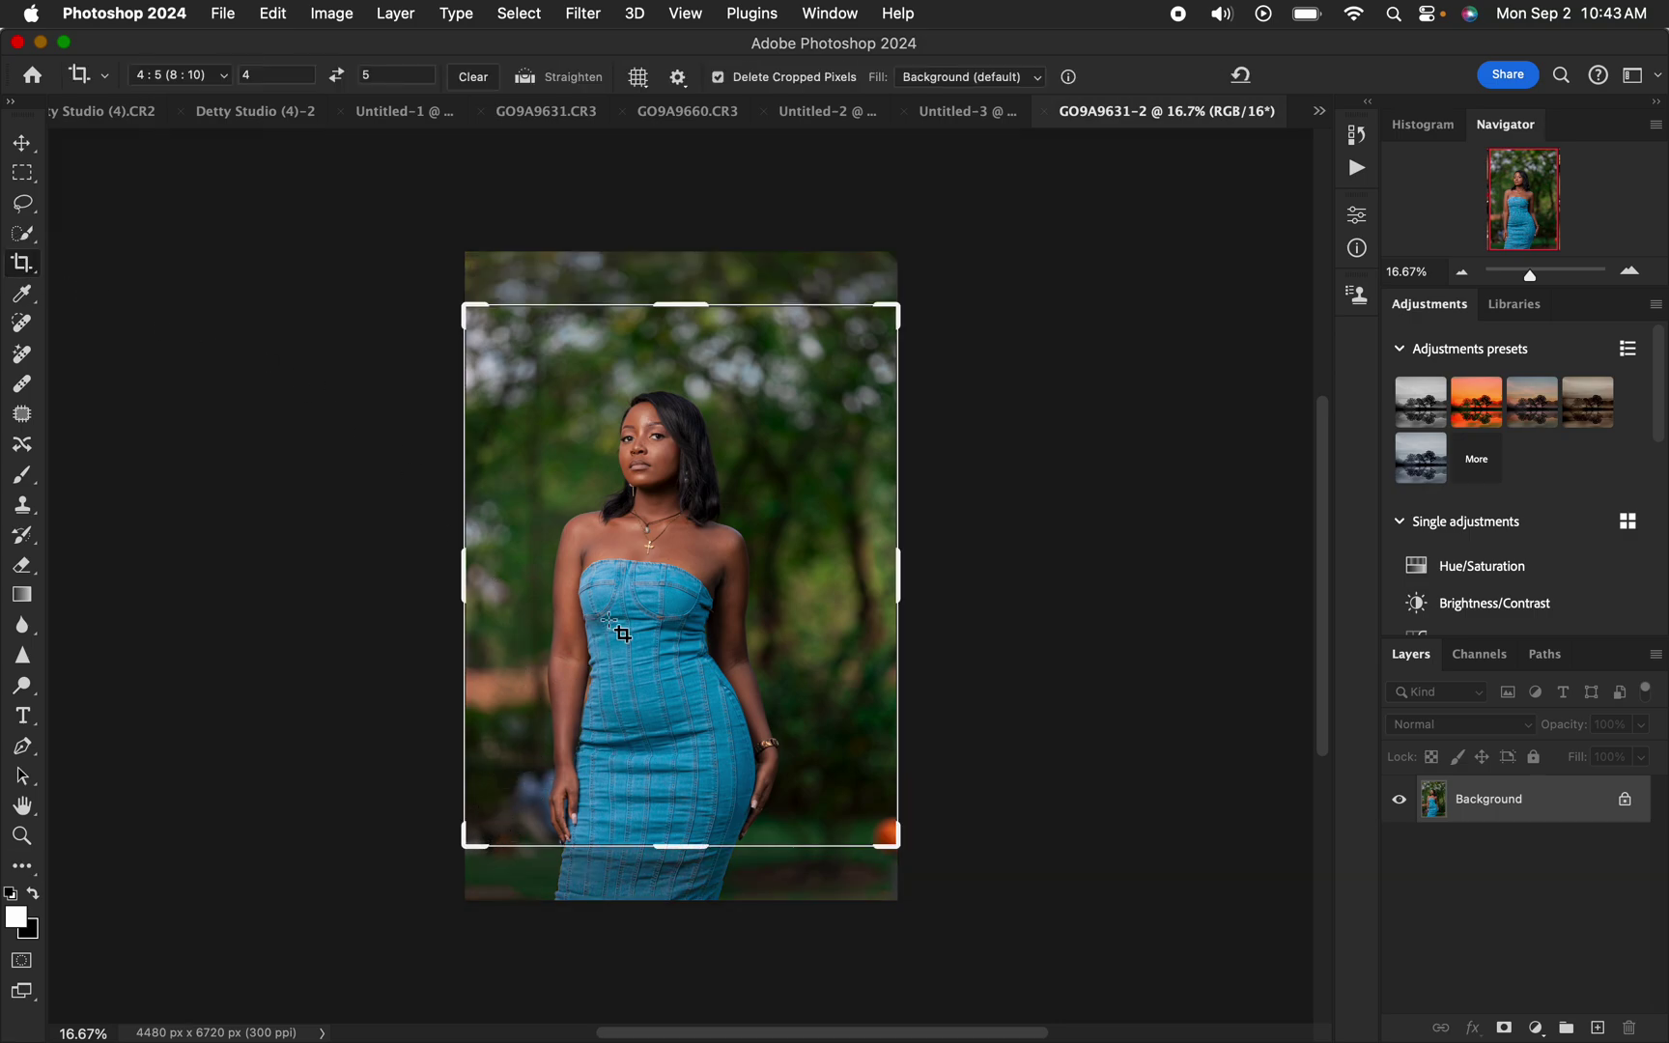
{"action": "left_click_drag", "start_coordinate": [665, 599], "coordinate": [656, 546]}
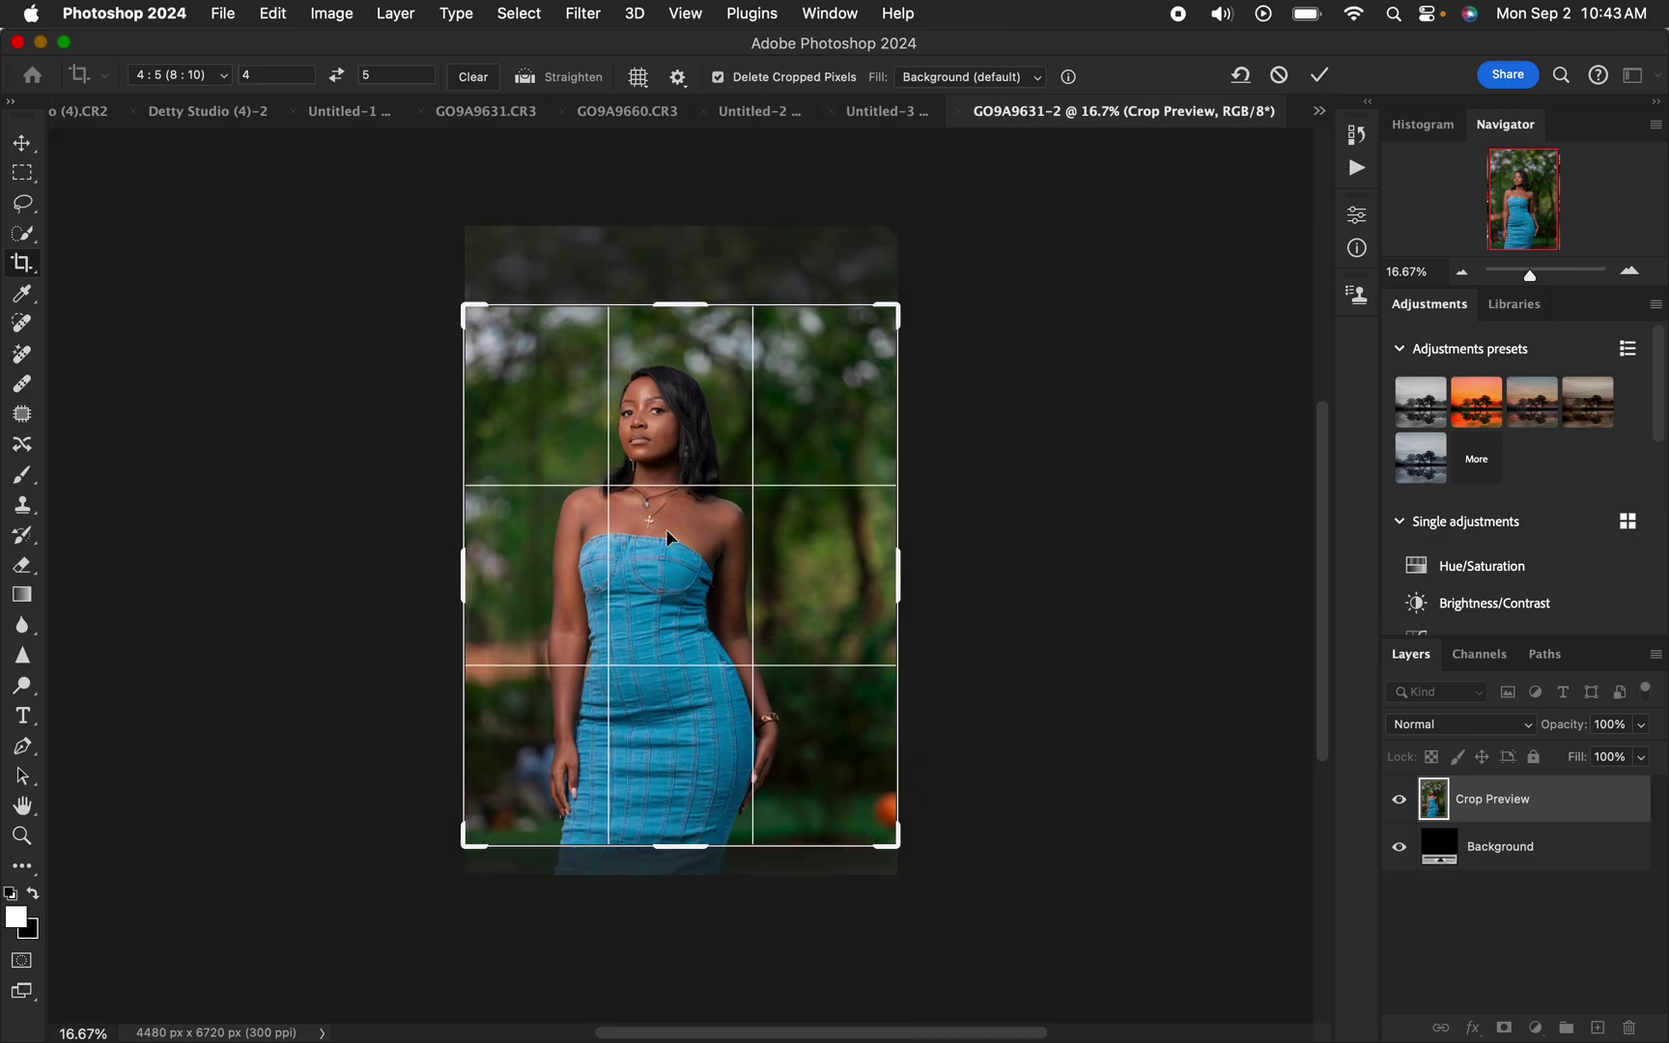
{"action": "key", "text": "Return"}
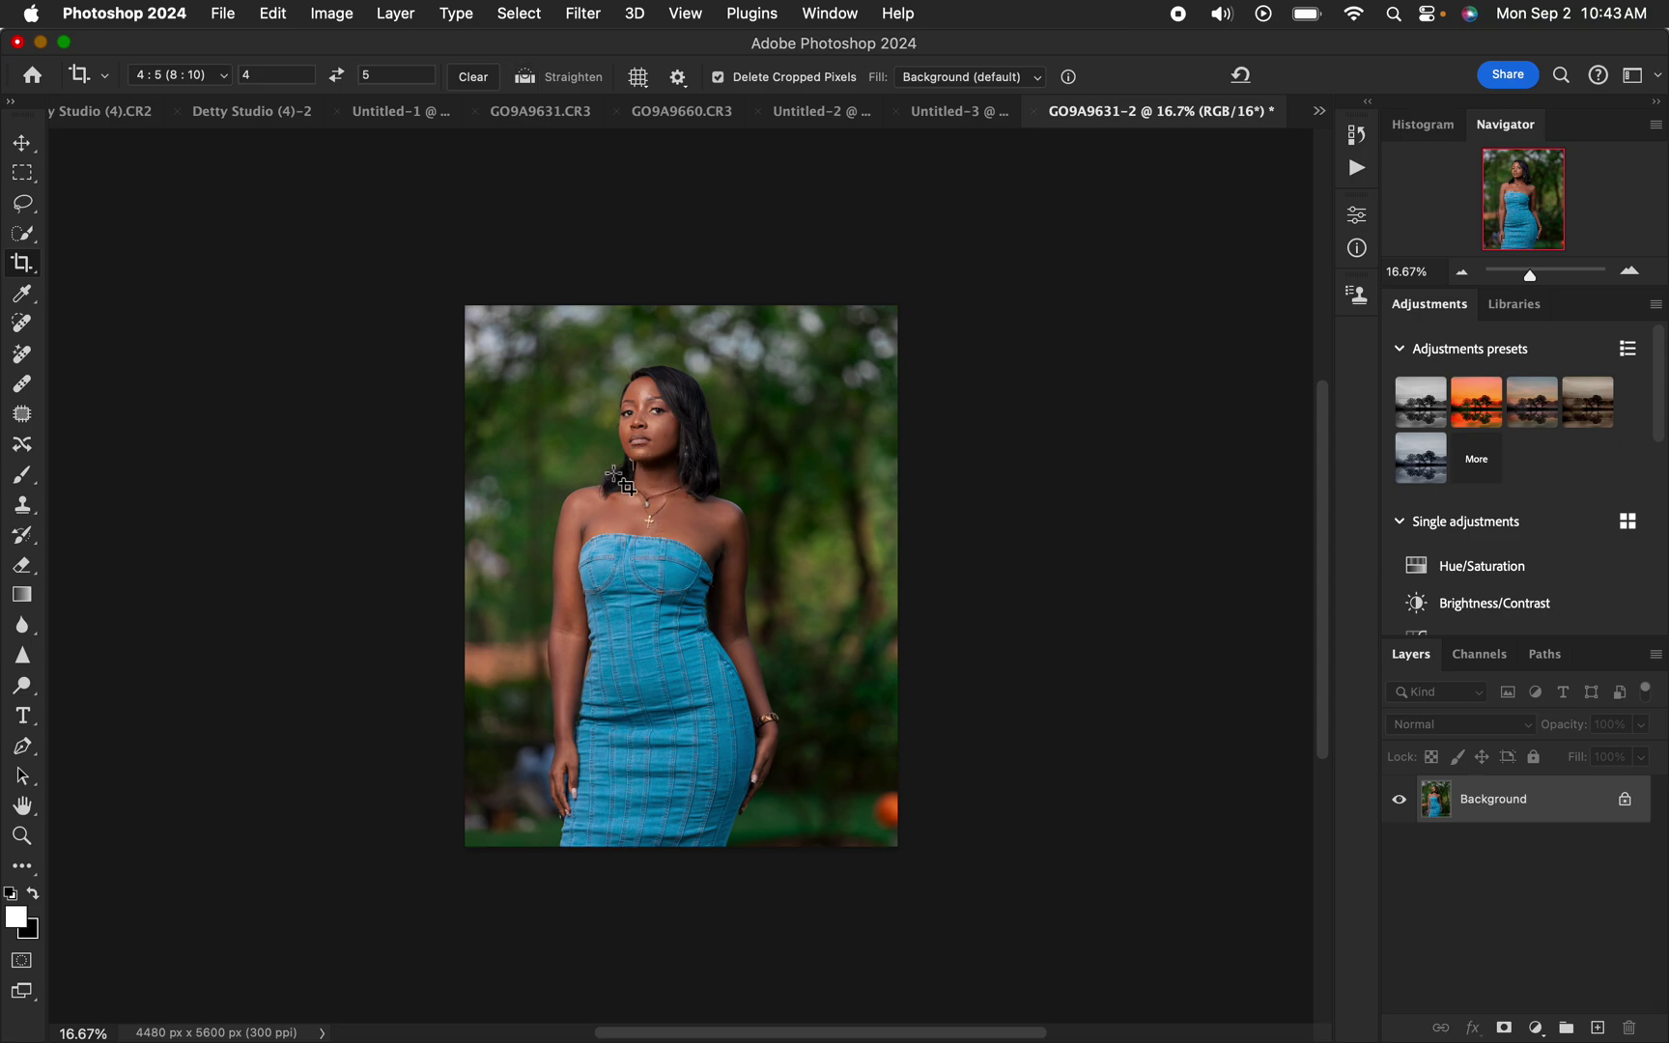
Run the FS 16 BIT frequency separation action, using a Gaussian Blur radius of 5.0 pixels judged on the face for the LOW layer.
{"action": "left_click", "coordinate": [24, 204]}
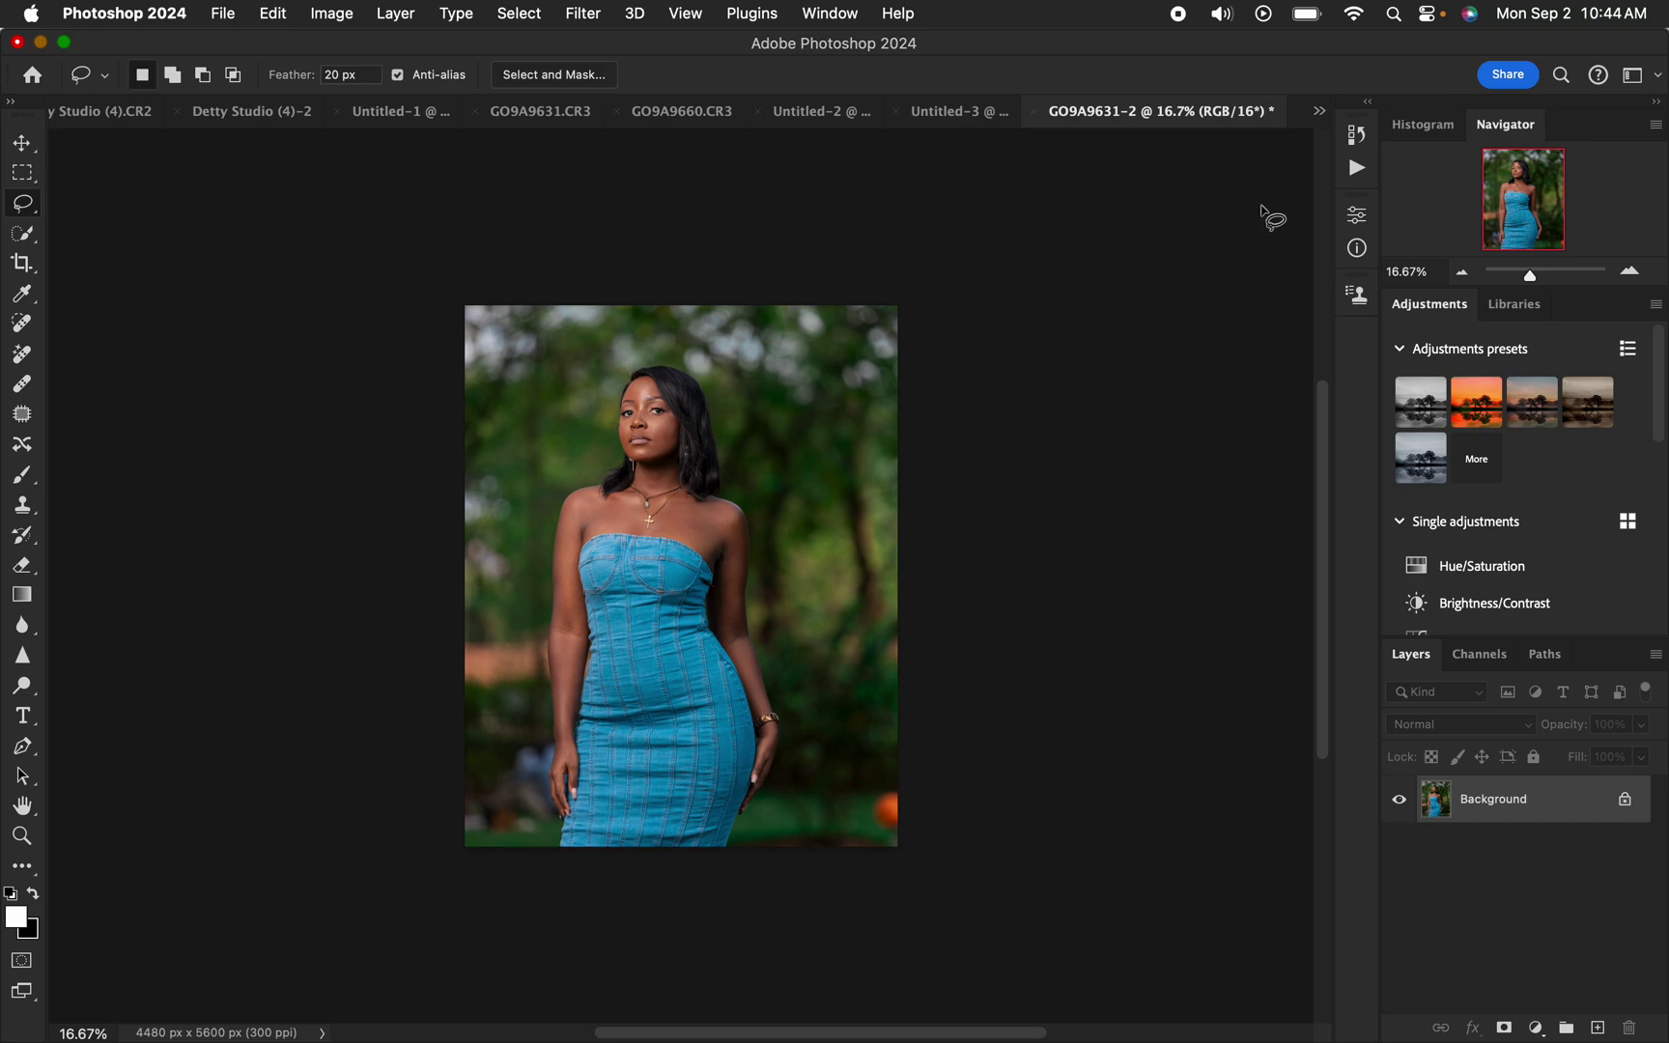
{"action": "left_click", "coordinate": [1357, 170]}
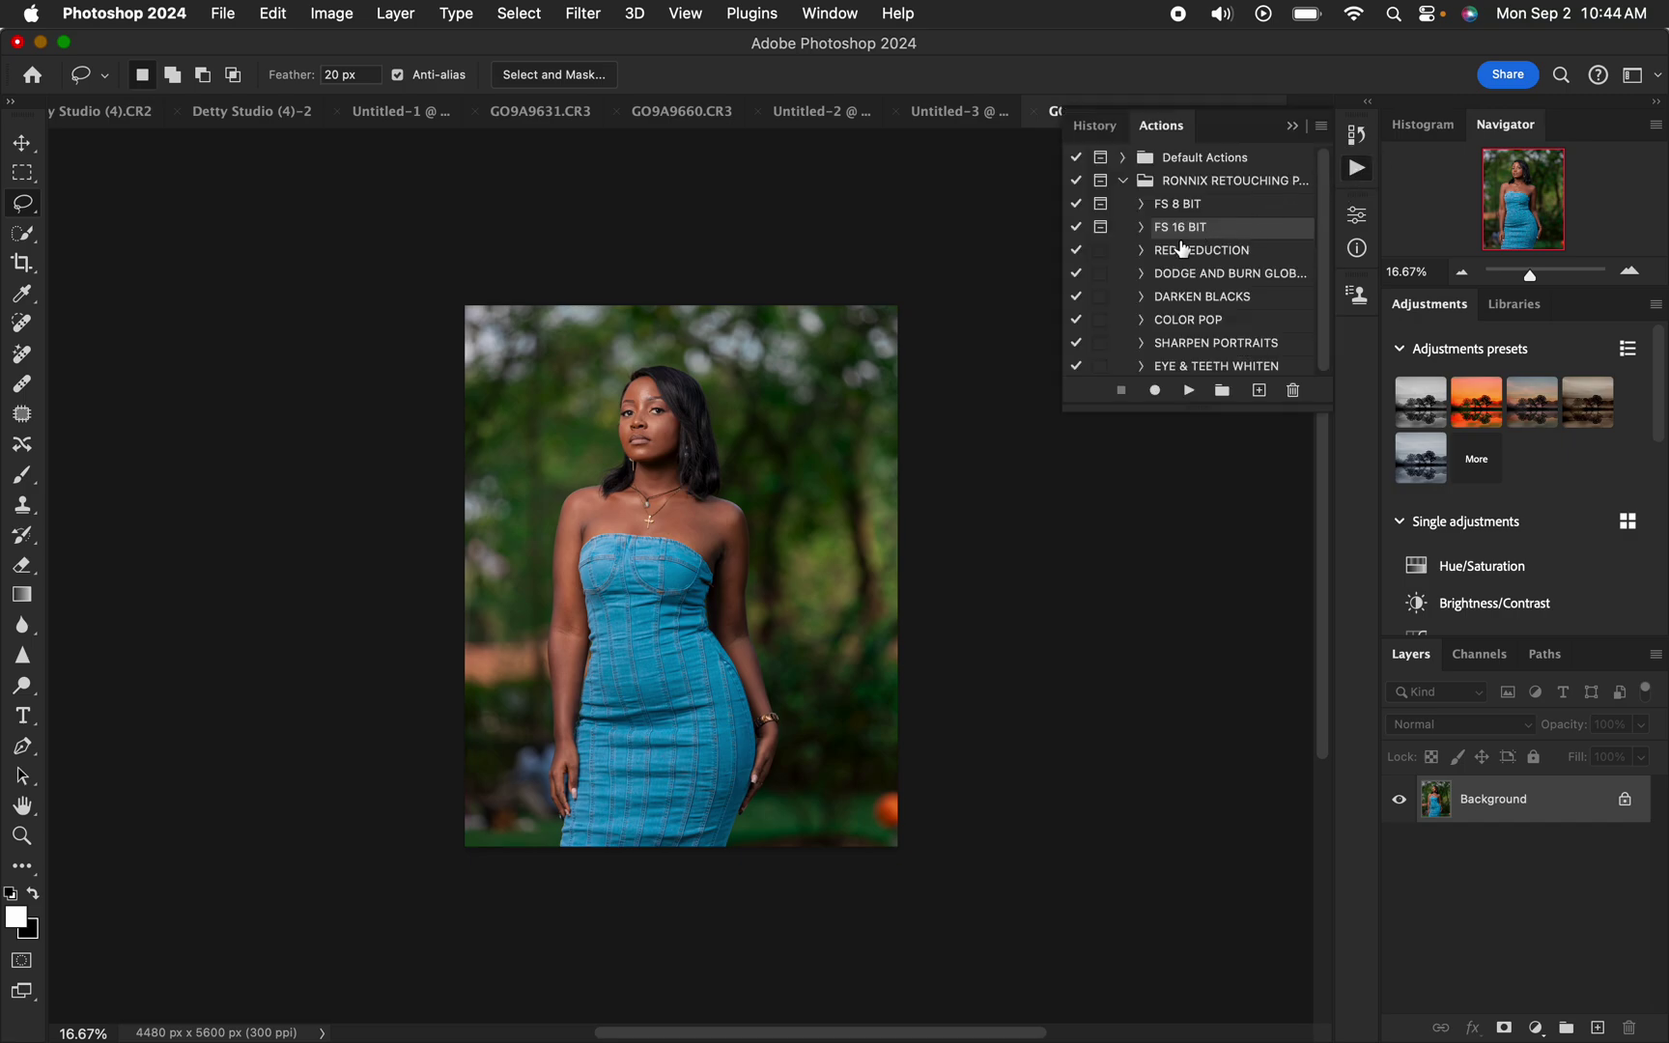
{"action": "left_click", "coordinate": [1190, 394]}
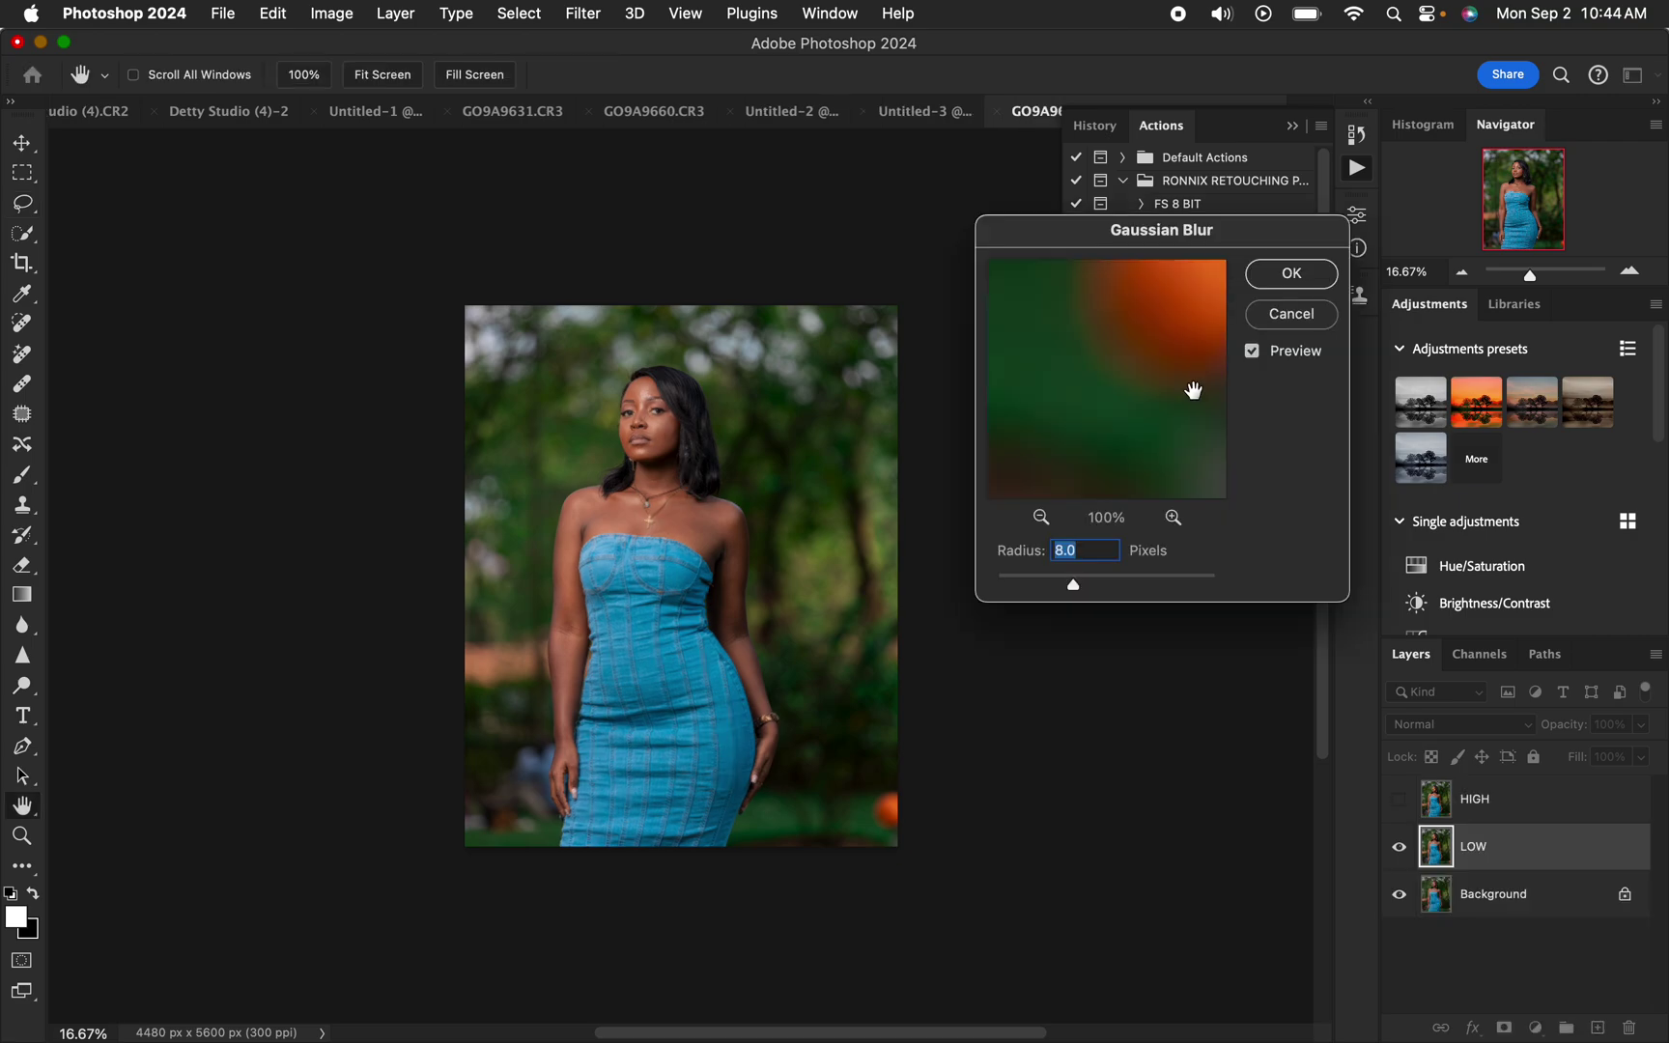
{"action": "left_click_drag", "start_coordinate": [1137, 232], "coordinate": [1071, 169]}
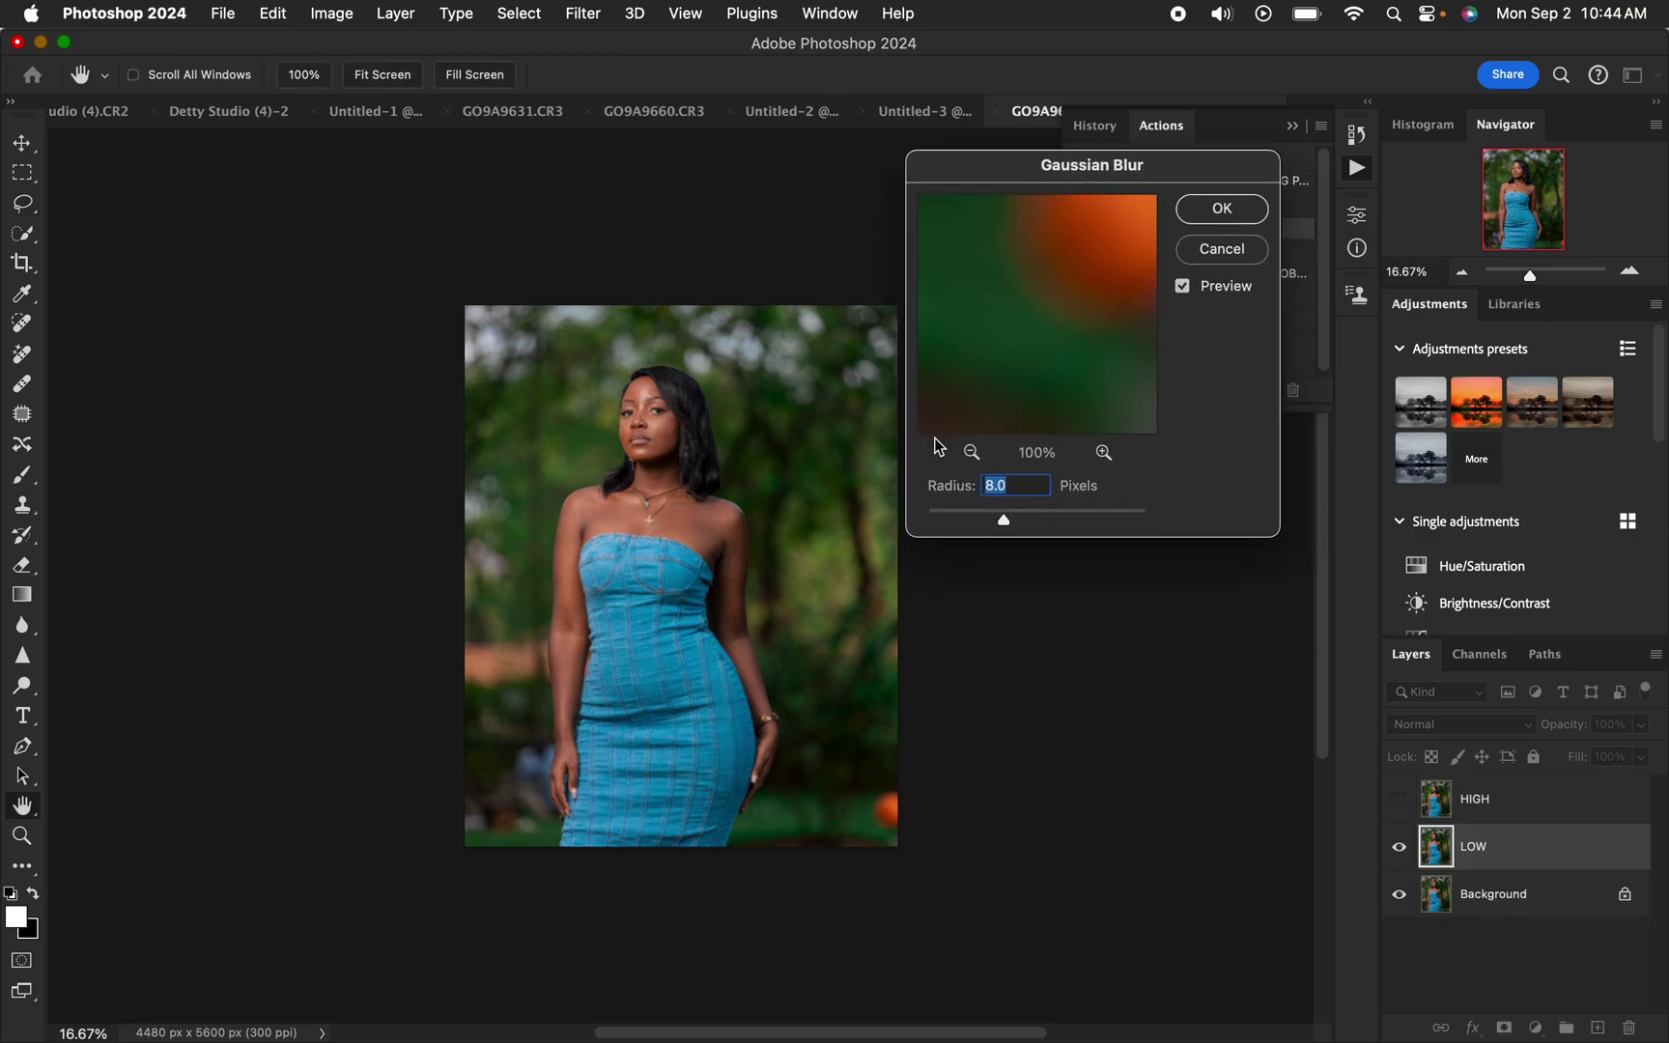
{"action": "left_click_drag", "start_coordinate": [1005, 526], "coordinate": [925, 521]}
{"action": "left_click", "coordinate": [662, 396]}
{"action": "left_click_drag", "start_coordinate": [1028, 354], "coordinate": [1025, 300]}
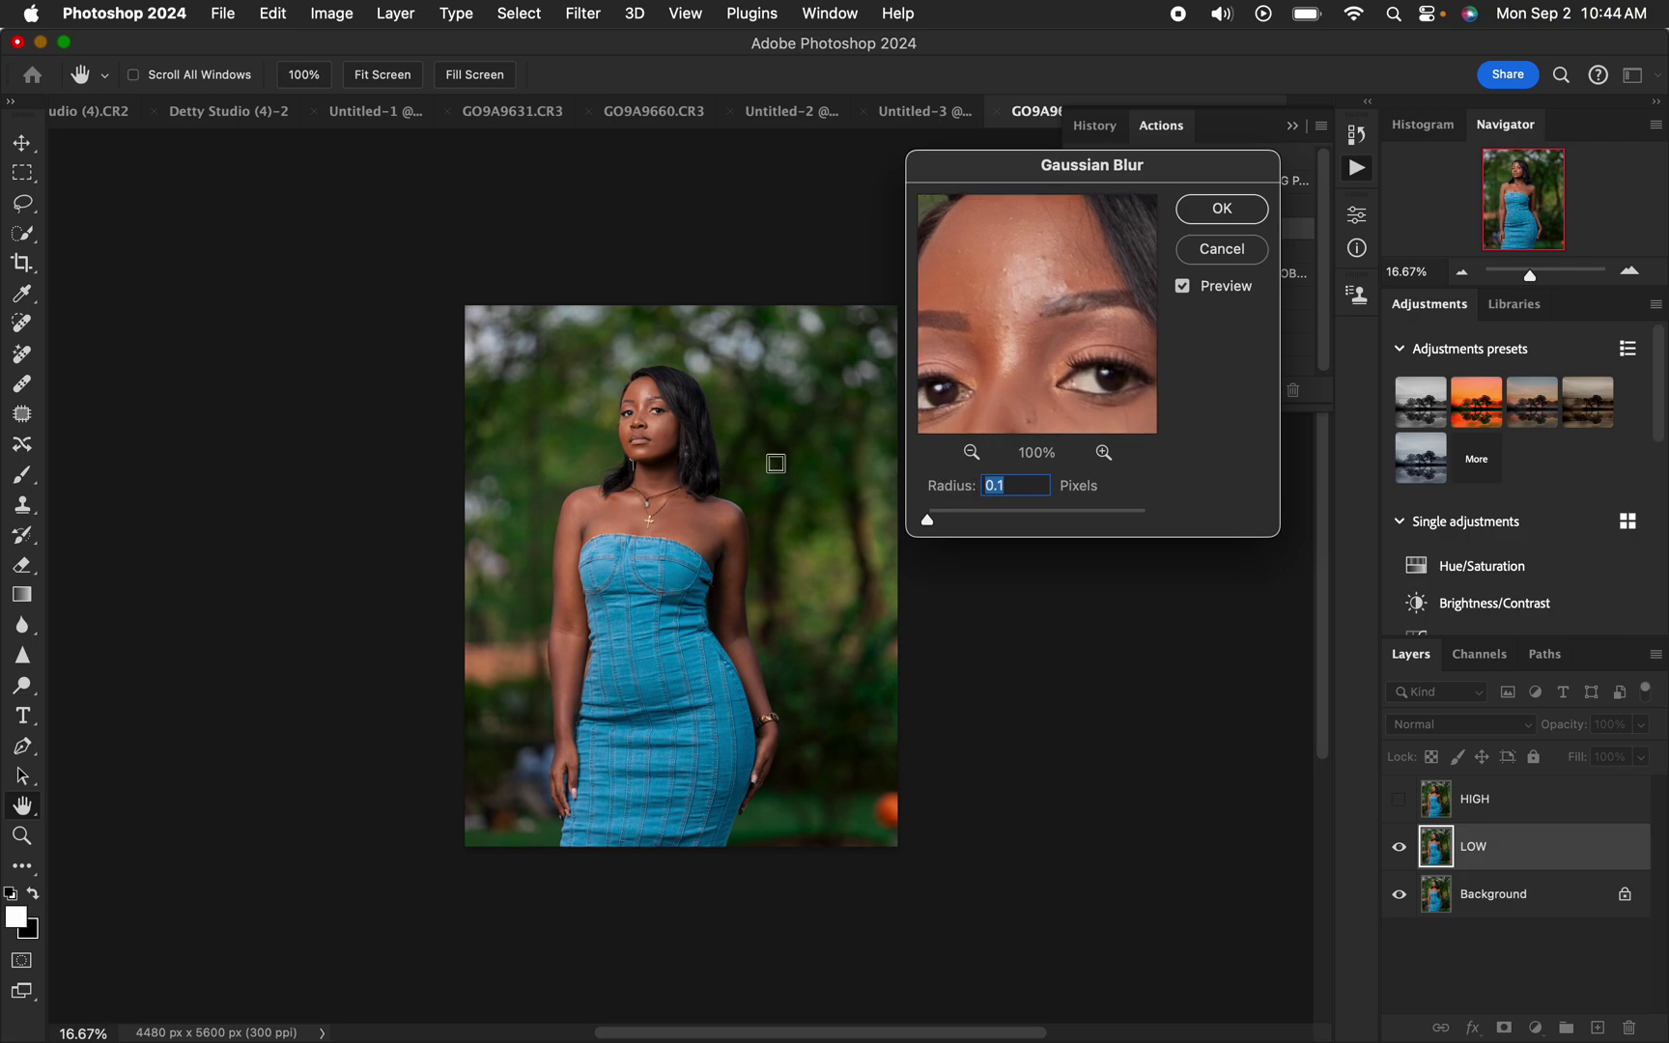
{"action": "left_click_drag", "start_coordinate": [932, 529], "coordinate": [987, 525]}
{"action": "mouse_move", "coordinate": [1021, 261]}
{"action": "left_mouse_down"}
{"action": "mouse_move", "coordinate": [1028, 294]}
{"action": "mouse_move", "coordinate": [1043, 265]}
{"action": "left_mouse_up"}
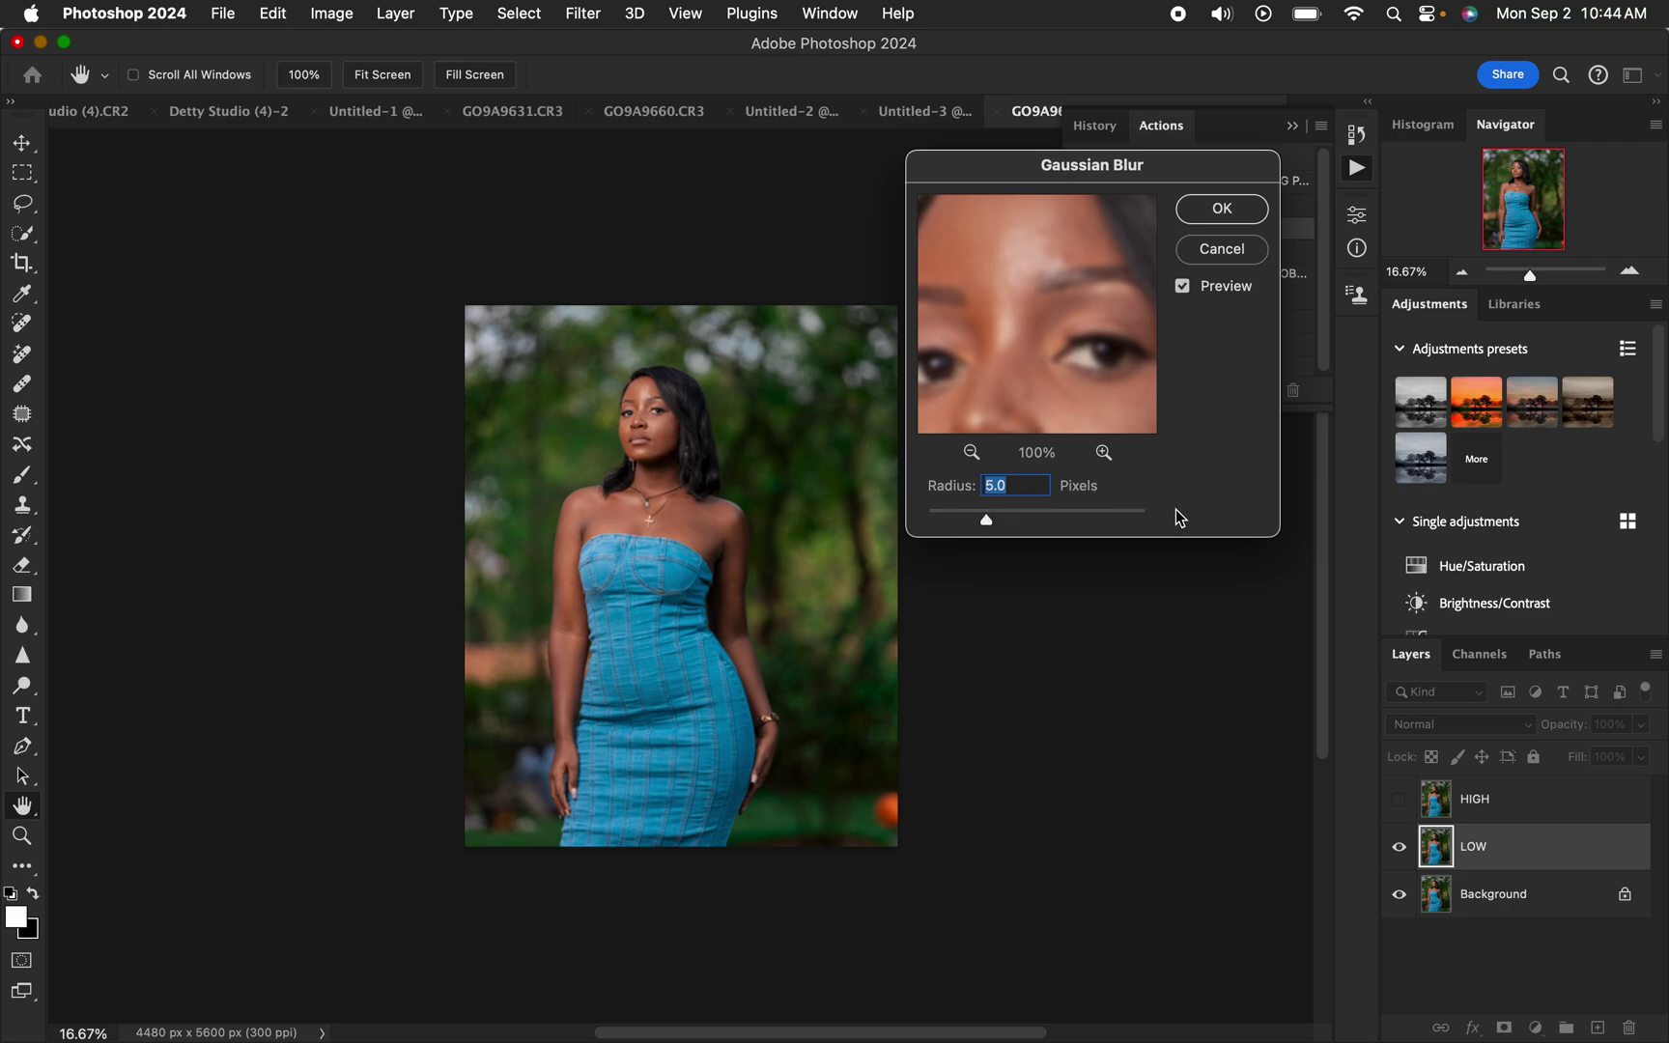
{"action": "left_click", "coordinate": [1223, 208]}
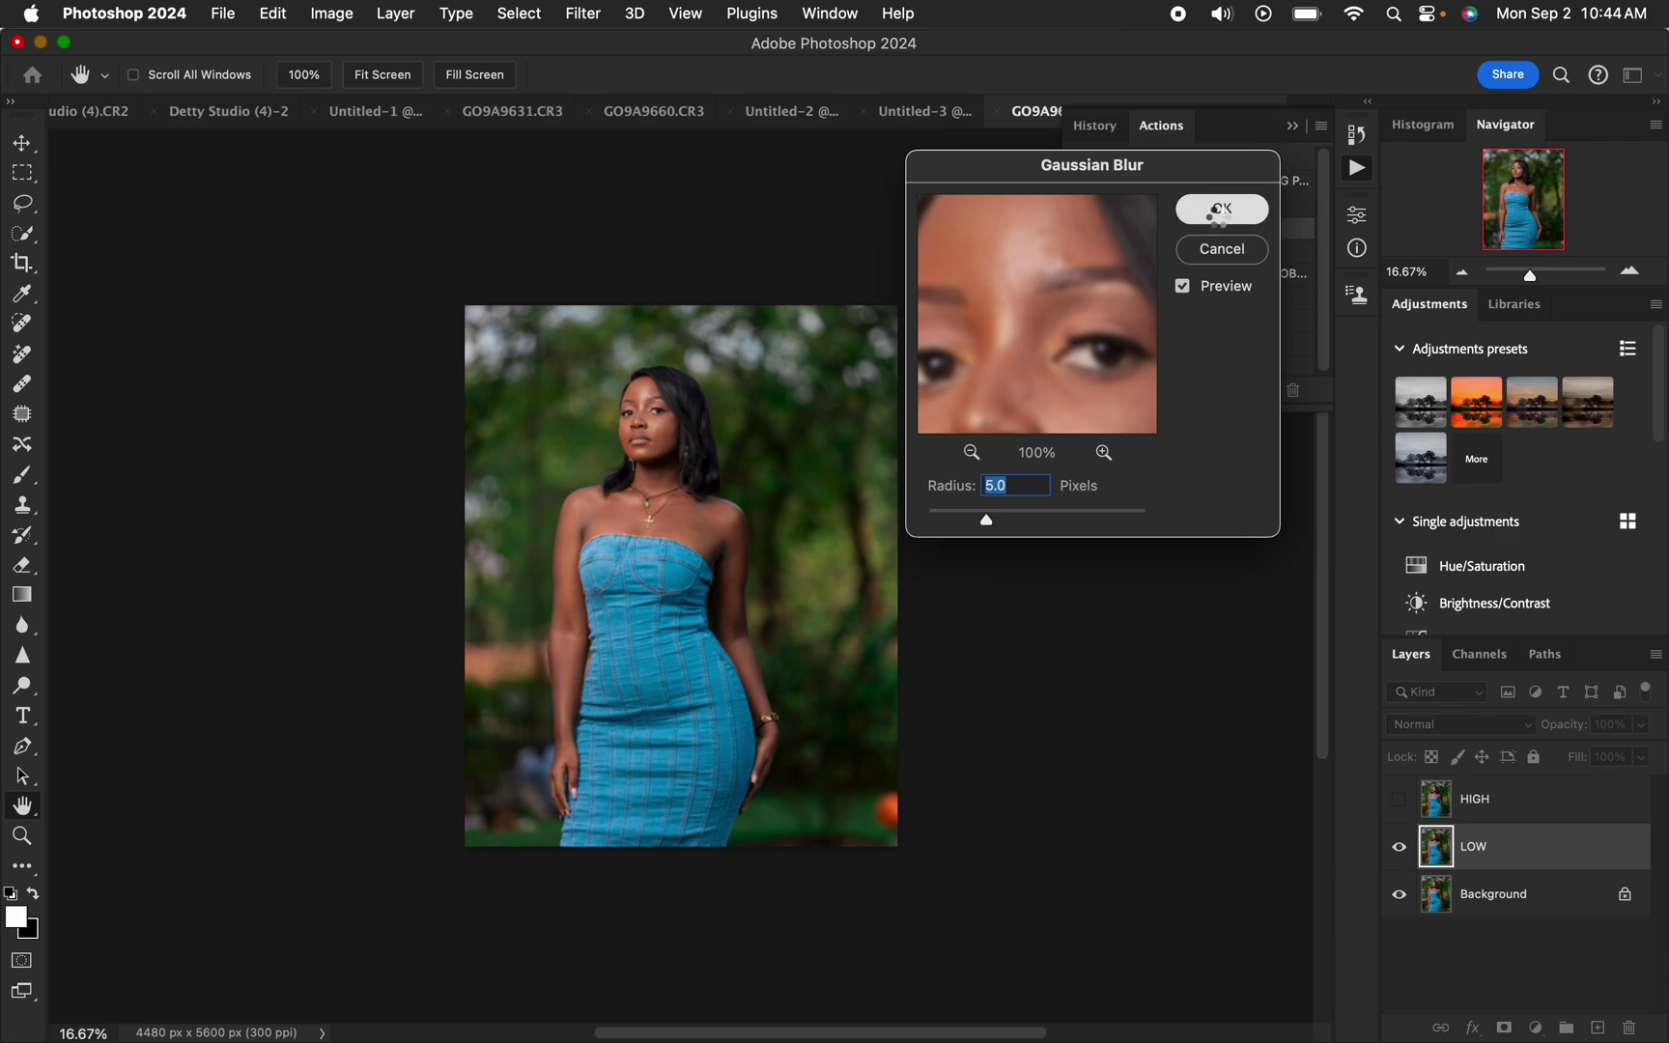
{"action": "left_click_drag", "start_coordinate": [1619, 848], "coordinate": [1629, 1027]}
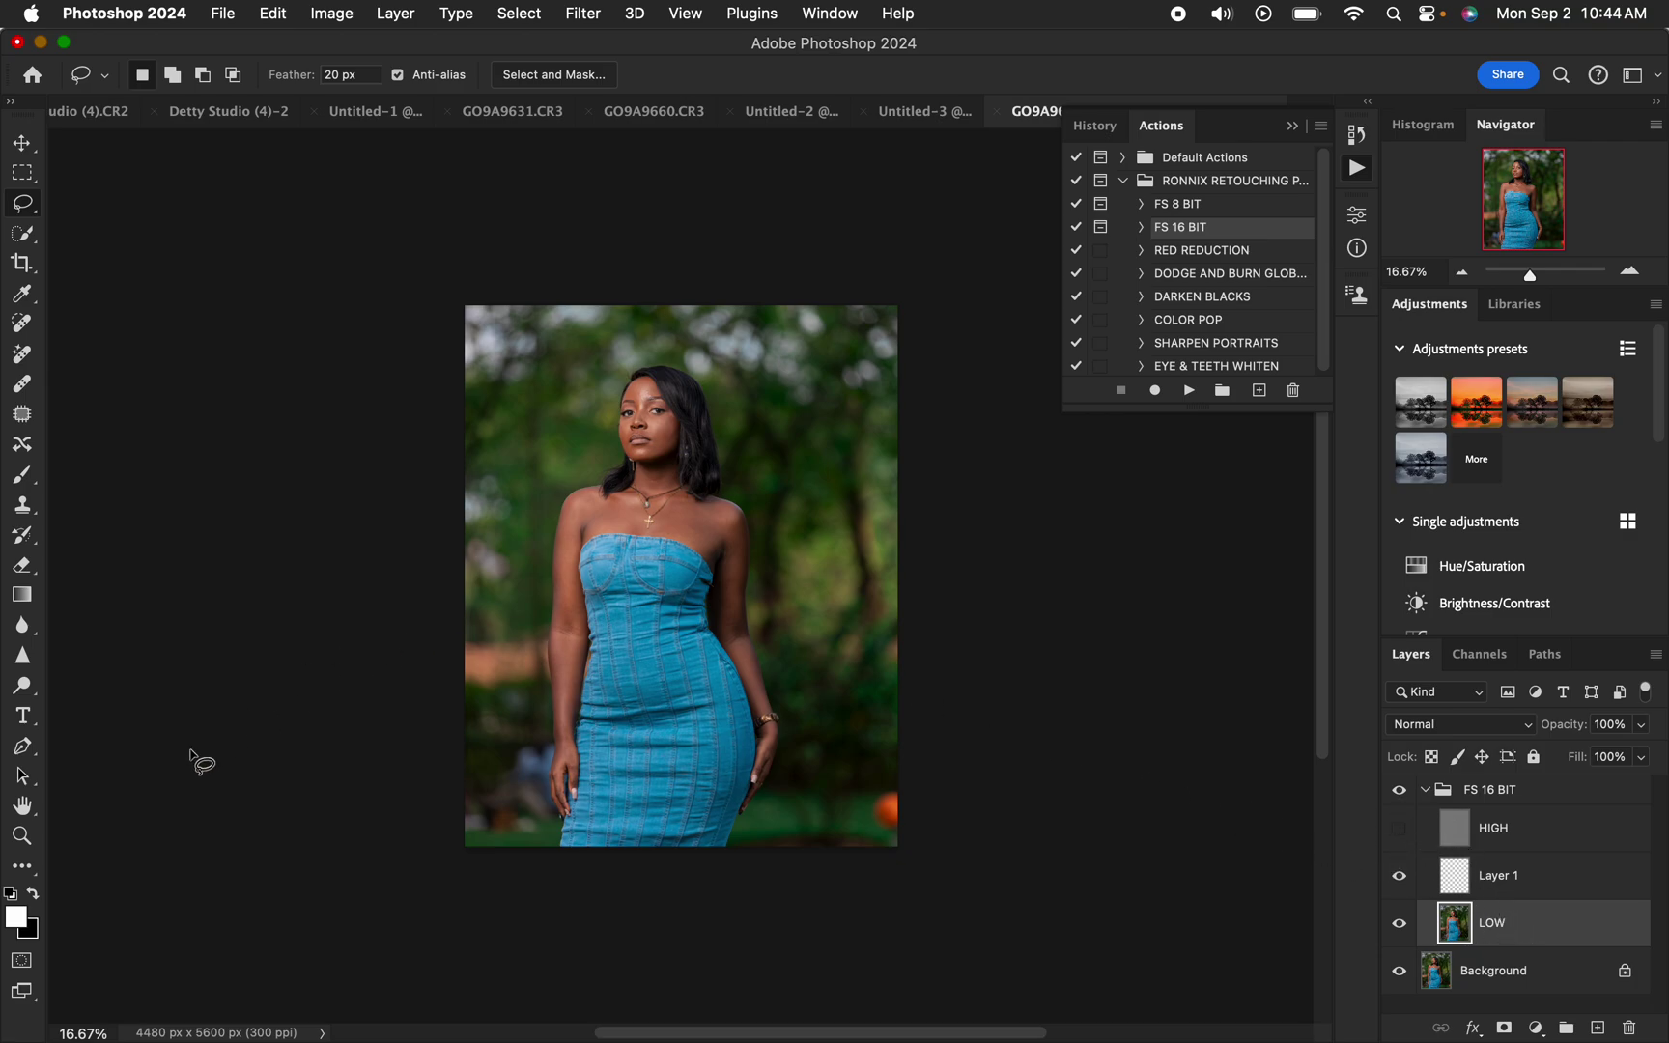
Activate the Mixer Brush tool and check its Soft Round brush tip and brush load options.
{"action": "key", "text": "shift+b"}
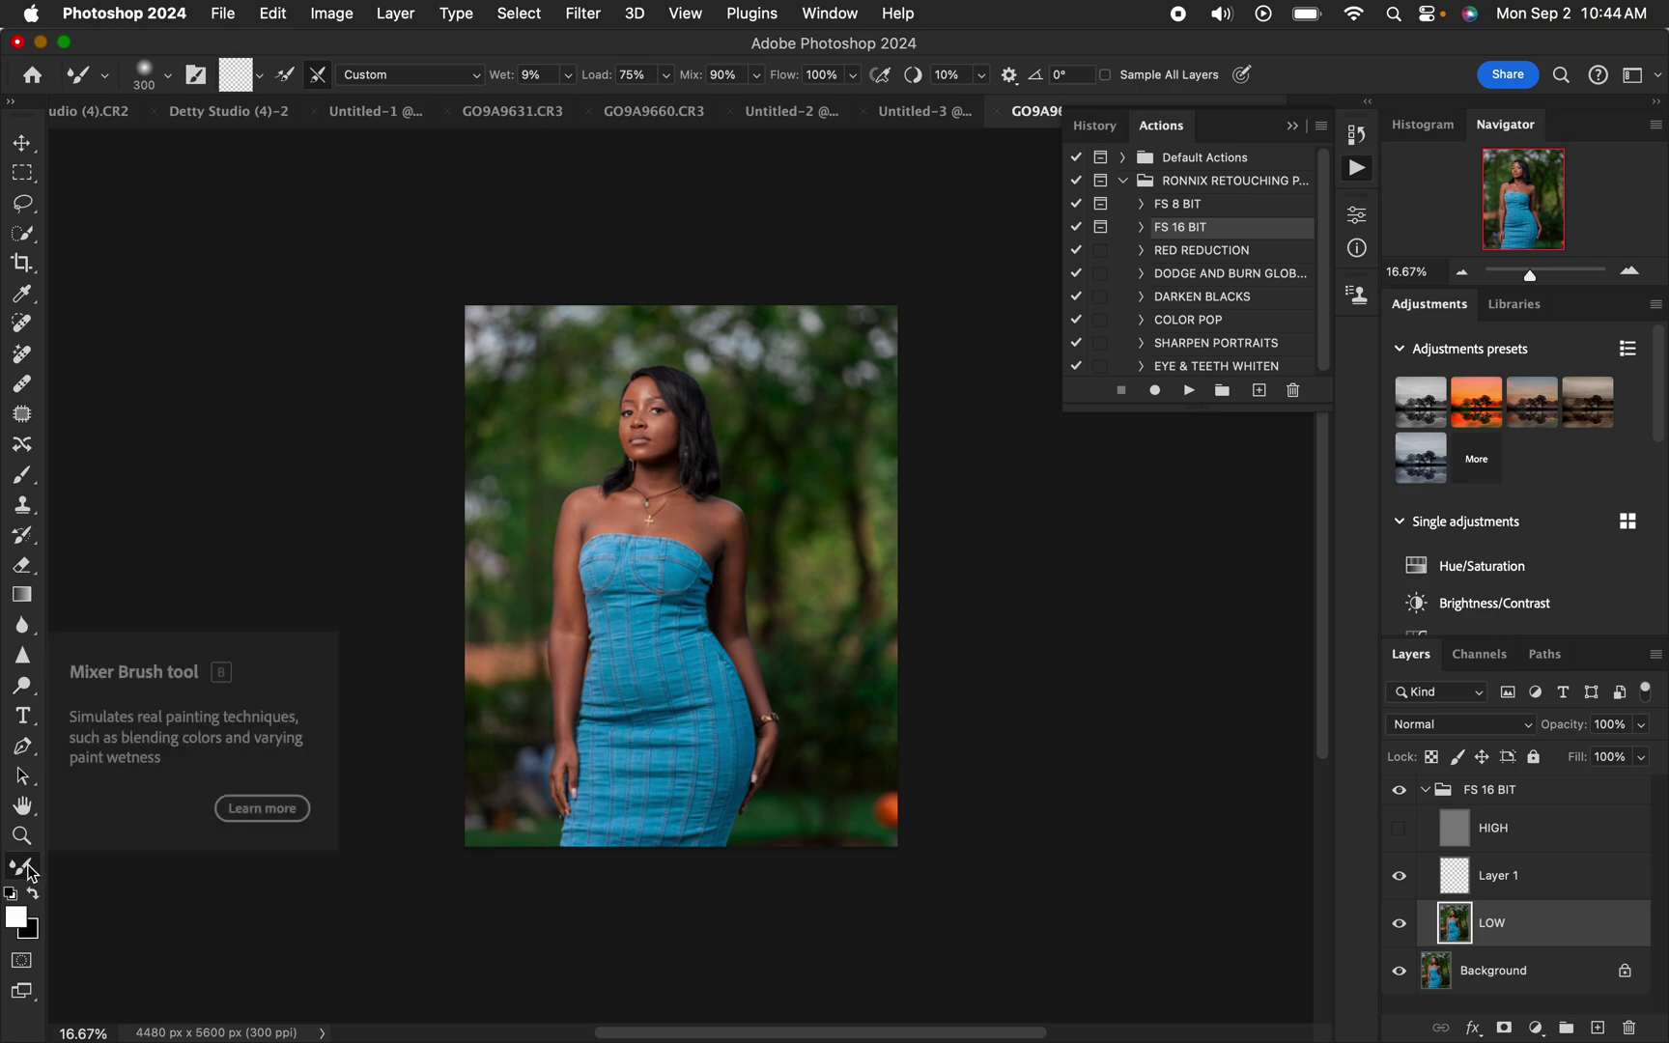
{"action": "left_click", "coordinate": [169, 77]}
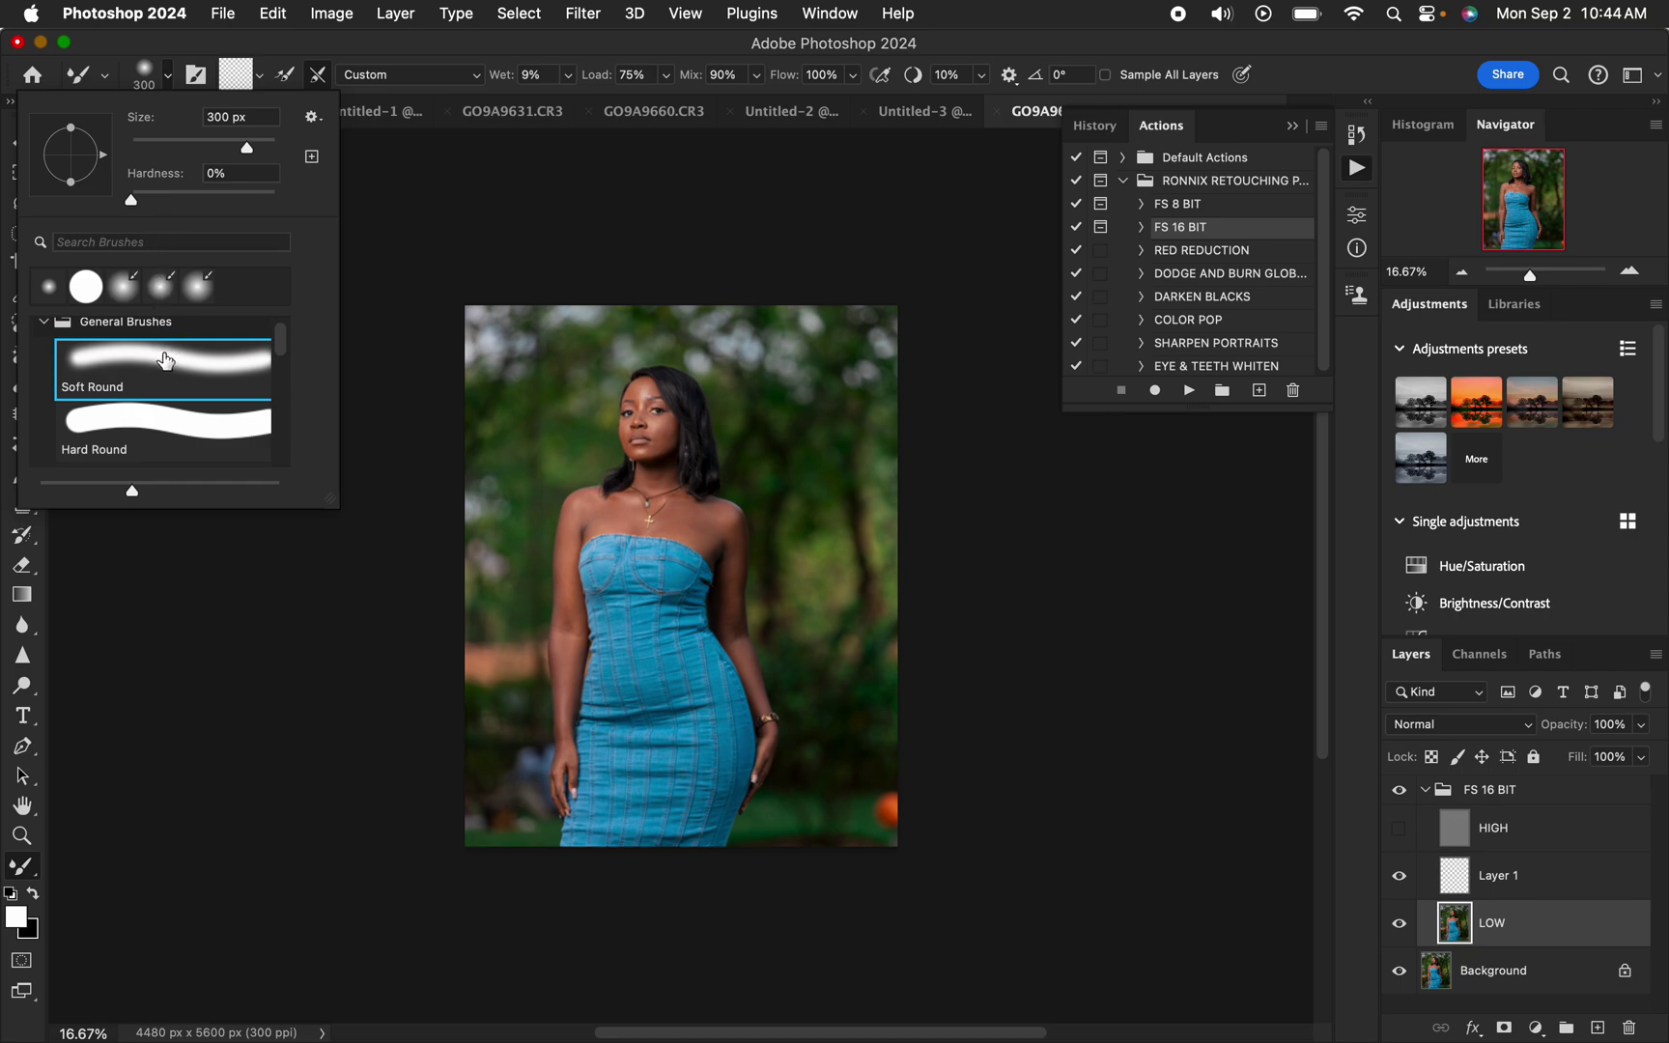
{"action": "left_click", "coordinate": [360, 58]}
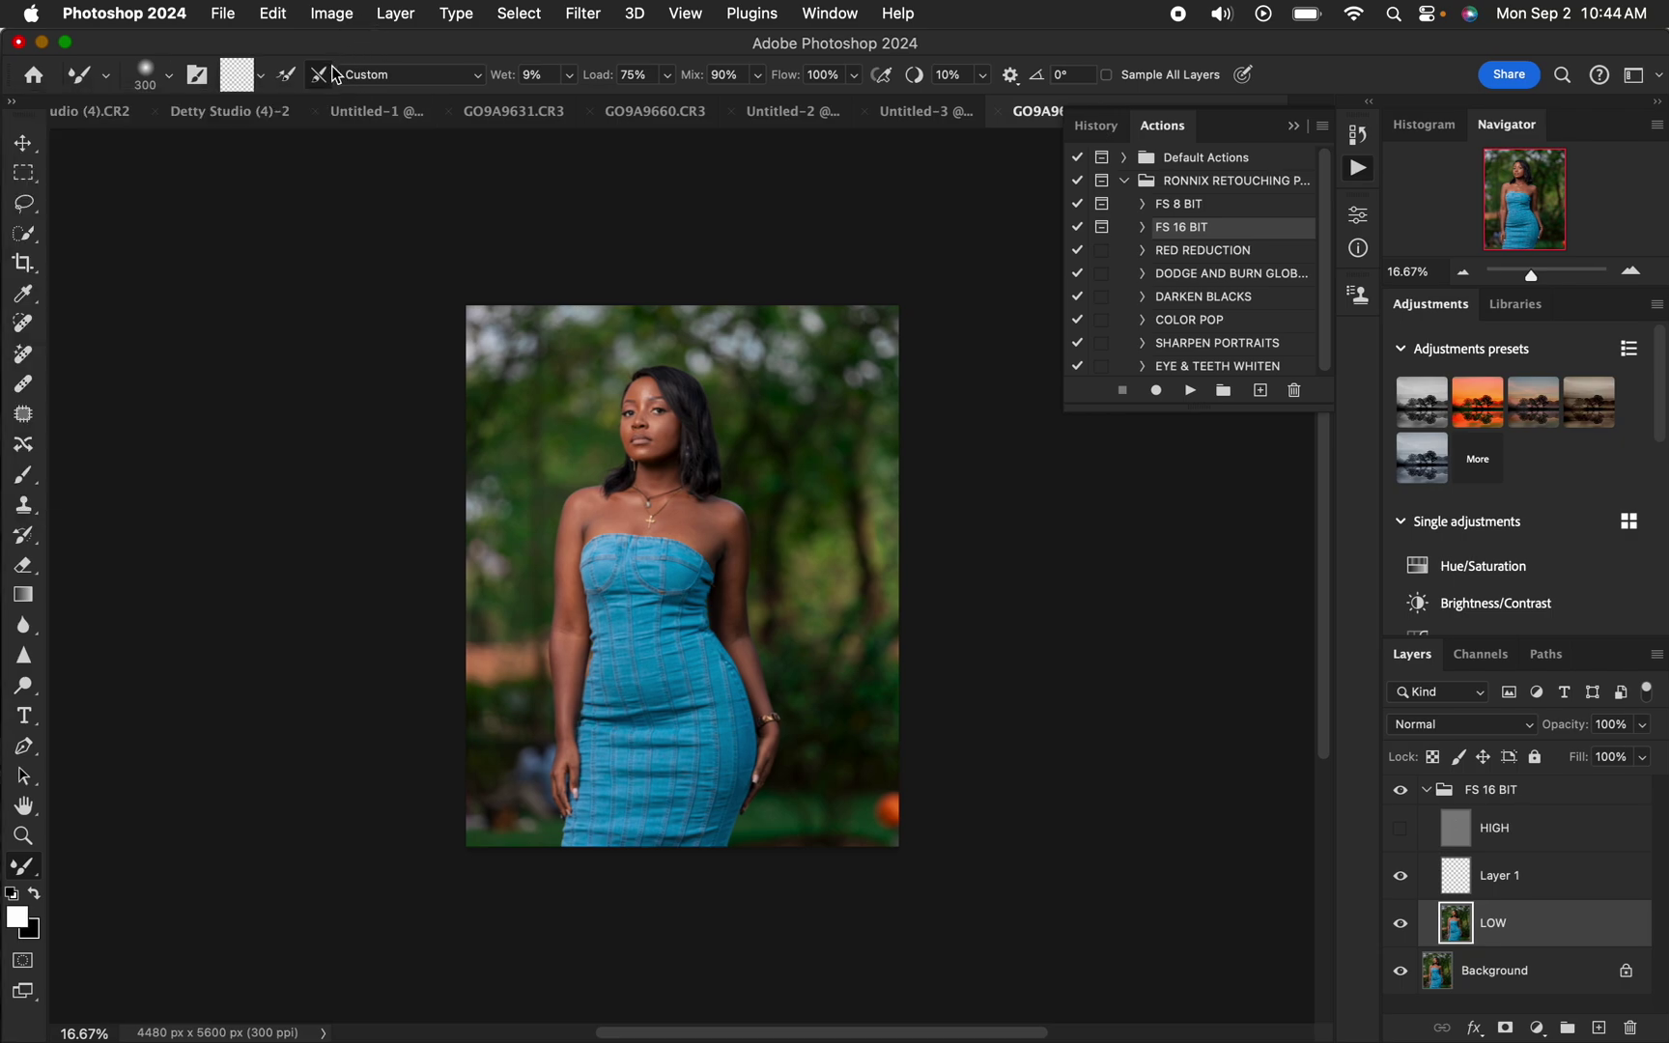
{"action": "left_click", "coordinate": [258, 81]}
{"action": "left_click", "coordinate": [266, 127]}
Blend the skin tones on the face and neck in the LOW layer with the Mixer Brush, reducing the brush size to 125 px.
{"action": "scroll", "coordinate": [718, 686], "scroll_direction": "up", "scroll_amount": 3}
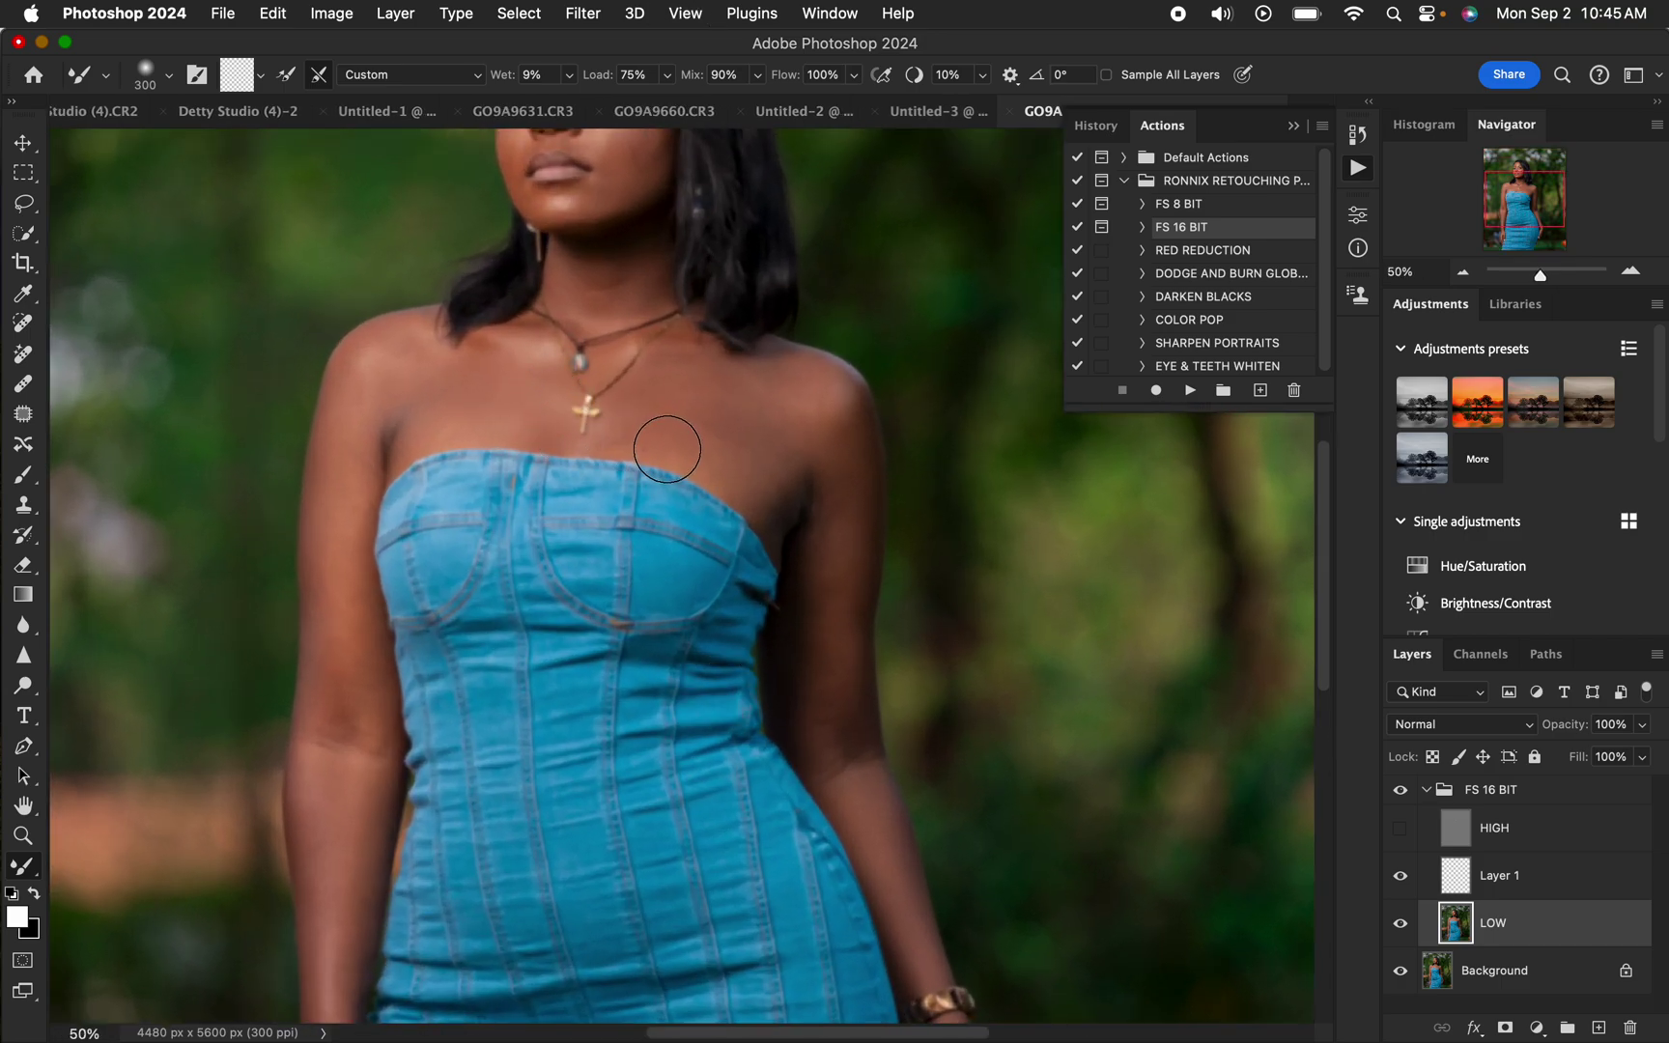
{"action": "left_click_drag", "start_coordinate": [718, 373], "coordinate": [790, 566]}
{"action": "key", "text": "bracketleft"}
{"action": "key", "text": "bracketleft"}
{"action": "key", "text": "bracketleft"}
{"action": "key", "text": "bracketleft"}
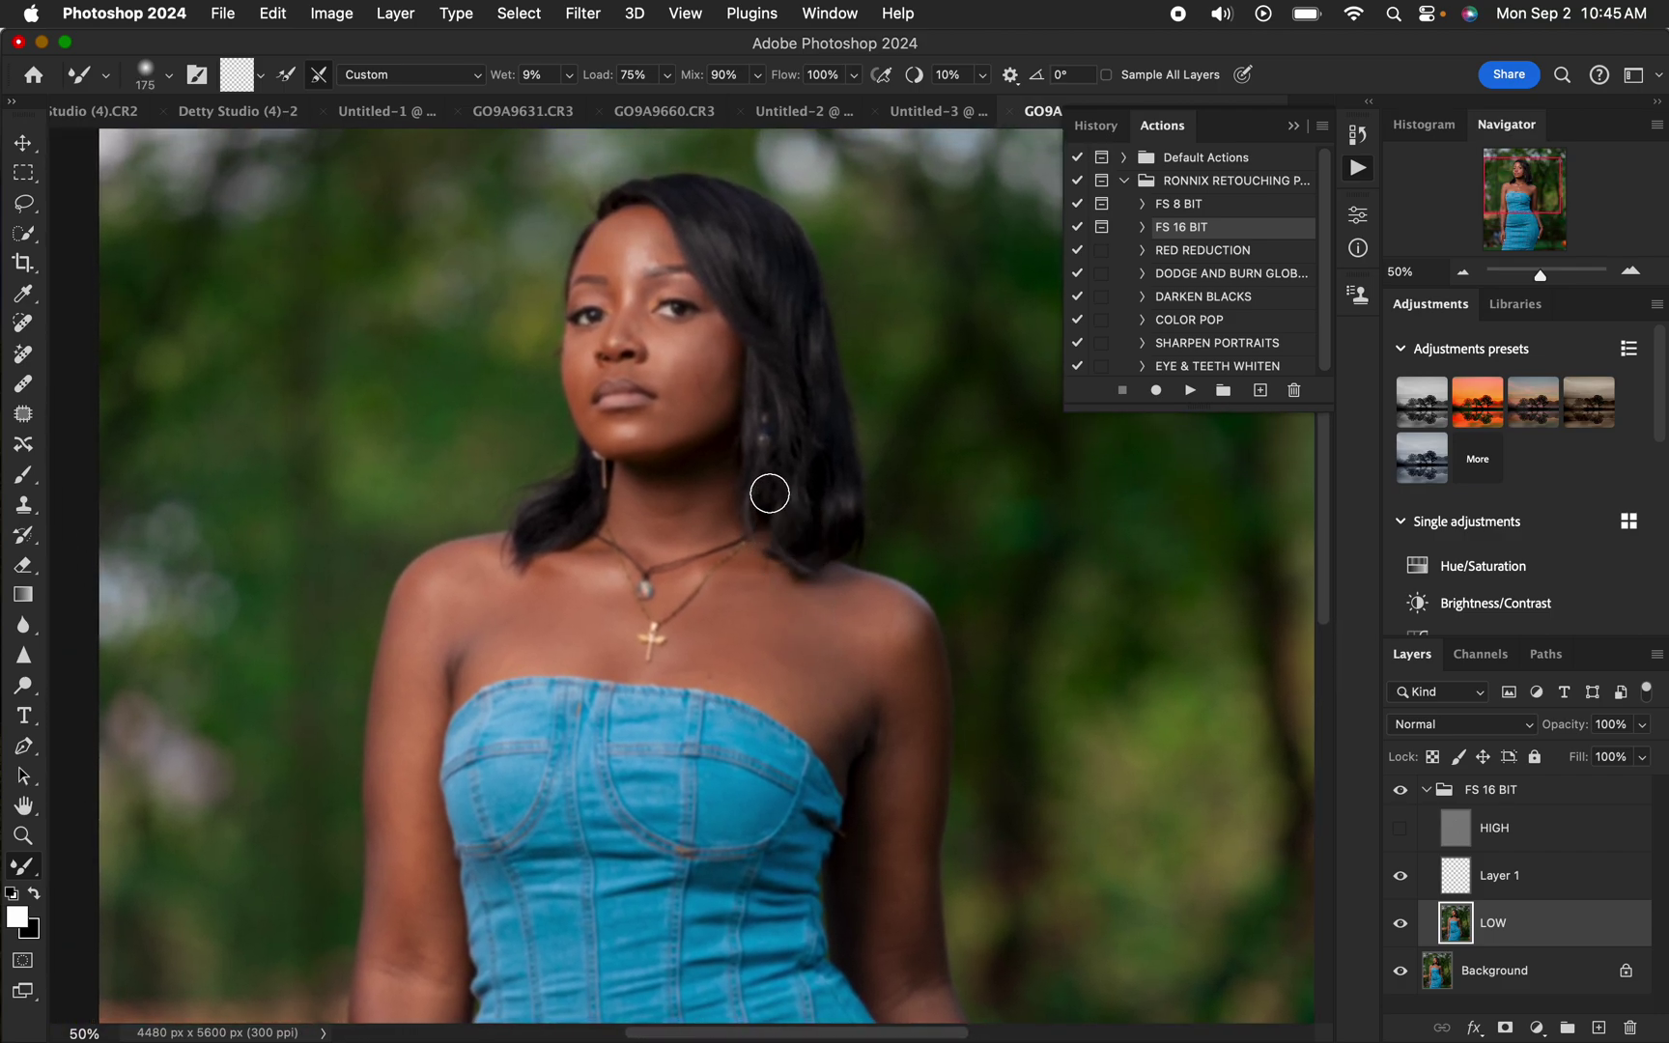
{"action": "mouse_move", "coordinate": [720, 379]}
{"action": "left_mouse_down"}
{"action": "mouse_move", "coordinate": [715, 348]}
{"action": "mouse_move", "coordinate": [741, 355]}
{"action": "mouse_move", "coordinate": [707, 367]}
{"action": "mouse_move", "coordinate": [704, 351]}
{"action": "mouse_move", "coordinate": [688, 369]}
{"action": "mouse_move", "coordinate": [710, 395]}
{"action": "mouse_move", "coordinate": [674, 413]}
{"action": "mouse_move", "coordinate": [692, 365]}
{"action": "mouse_move", "coordinate": [668, 423]}
{"action": "mouse_move", "coordinate": [618, 435]}
{"action": "mouse_move", "coordinate": [643, 435]}
{"action": "mouse_move", "coordinate": [707, 350]}
{"action": "mouse_move", "coordinate": [706, 399]}
{"action": "mouse_move", "coordinate": [702, 381]}
{"action": "left_mouse_up"}
{"action": "mouse_move", "coordinate": [630, 269]}
{"action": "left_mouse_down"}
{"action": "mouse_move", "coordinate": [657, 250]}
{"action": "mouse_move", "coordinate": [639, 232]}
{"action": "mouse_move", "coordinate": [609, 247]}
{"action": "mouse_move", "coordinate": [667, 246]}
{"action": "mouse_move", "coordinate": [631, 239]}
{"action": "mouse_move", "coordinate": [625, 262]}
{"action": "mouse_move", "coordinate": [616, 231]}
{"action": "mouse_move", "coordinate": [600, 250]}
{"action": "mouse_move", "coordinate": [659, 251]}
{"action": "left_mouse_up"}
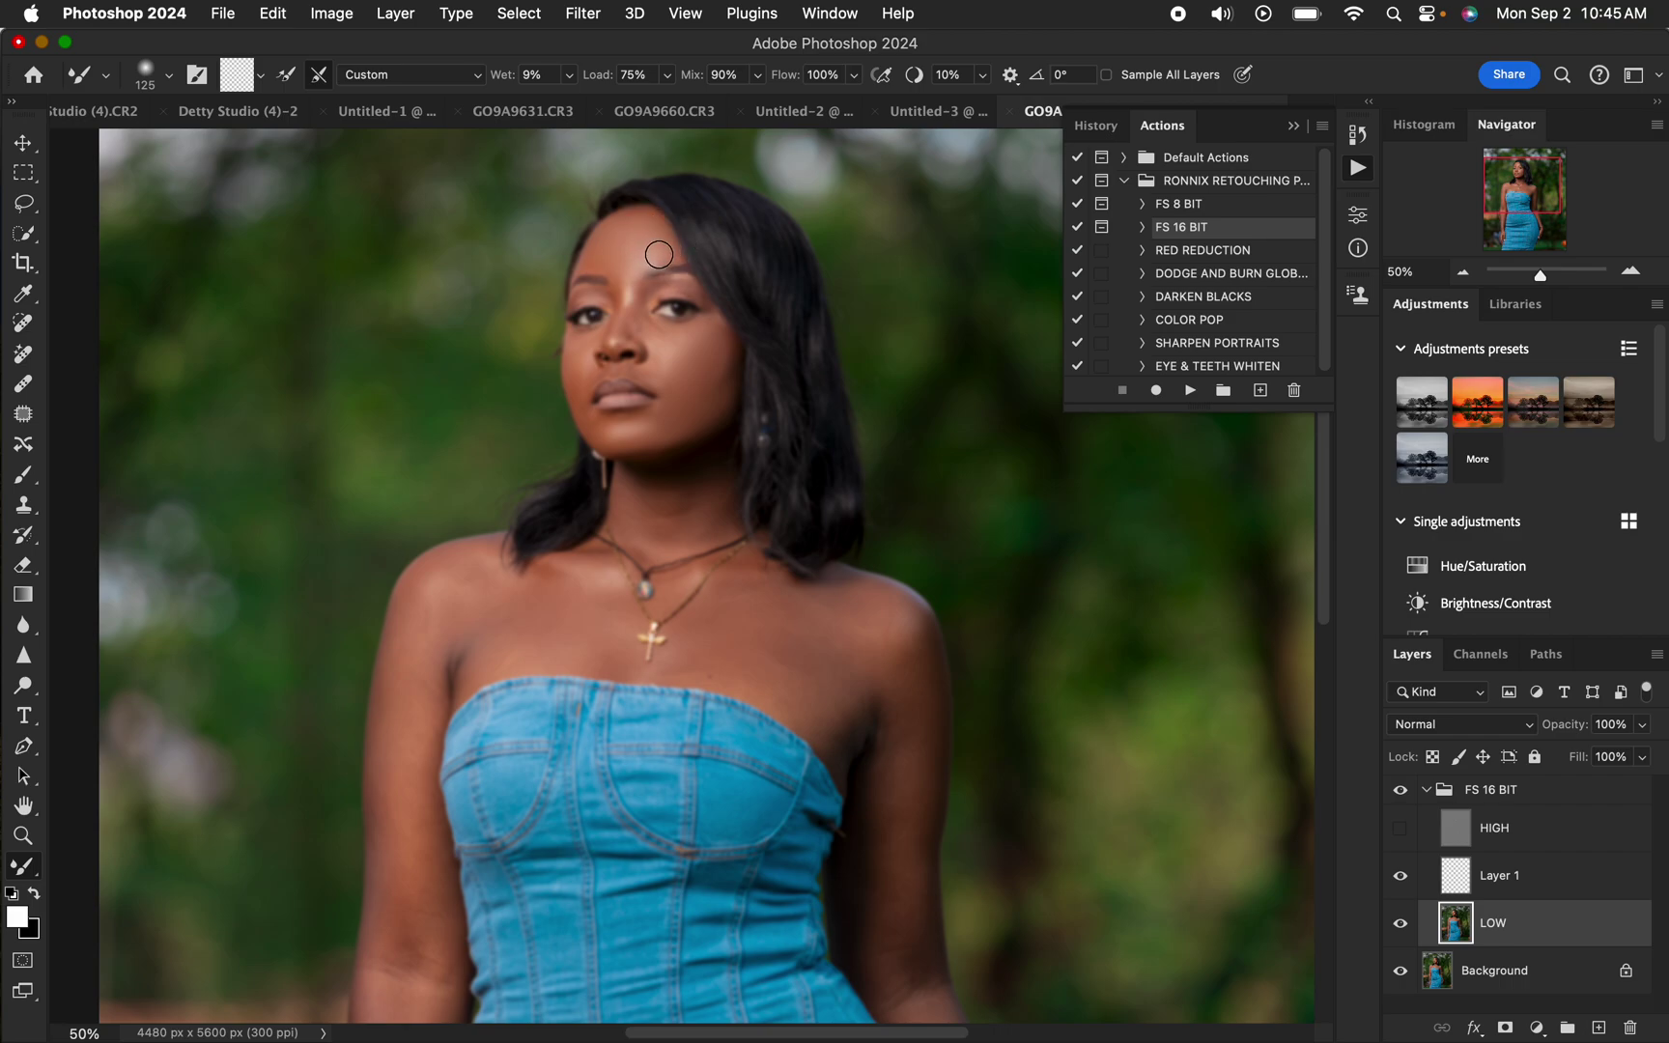
{"action": "mouse_move", "coordinate": [579, 352]}
{"action": "left_mouse_down"}
{"action": "mouse_move", "coordinate": [597, 422]}
{"action": "mouse_move", "coordinate": [587, 406]}
{"action": "mouse_move", "coordinate": [645, 446]}
{"action": "left_mouse_up"}
{"action": "mouse_move", "coordinate": [626, 286]}
{"action": "left_mouse_down"}
{"action": "mouse_move", "coordinate": [641, 253]}
{"action": "mouse_move", "coordinate": [667, 246]}
{"action": "mouse_move", "coordinate": [676, 280]}
{"action": "left_mouse_up"}
{"action": "left_click_drag", "start_coordinate": [669, 366], "coordinate": [654, 376]}
{"action": "mouse_move", "coordinate": [682, 502]}
{"action": "left_mouse_down"}
{"action": "mouse_move", "coordinate": [645, 510]}
{"action": "mouse_move", "coordinate": [660, 525]}
{"action": "mouse_move", "coordinate": [712, 511]}
{"action": "mouse_move", "coordinate": [647, 559]}
{"action": "mouse_move", "coordinate": [779, 645]}
{"action": "mouse_move", "coordinate": [783, 614]}
{"action": "mouse_move", "coordinate": [718, 614]}
{"action": "mouse_move", "coordinate": [727, 633]}
{"action": "mouse_move", "coordinate": [835, 626]}
{"action": "mouse_move", "coordinate": [908, 667]}
{"action": "mouse_move", "coordinate": [849, 685]}
{"action": "mouse_move", "coordinate": [726, 662]}
{"action": "mouse_move", "coordinate": [887, 686]}
{"action": "mouse_move", "coordinate": [895, 775]}
{"action": "mouse_move", "coordinate": [827, 660]}
{"action": "mouse_move", "coordinate": [905, 764]}
{"action": "mouse_move", "coordinate": [911, 906]}
{"action": "mouse_move", "coordinate": [823, 790]}
{"action": "mouse_move", "coordinate": [721, 385]}
{"action": "left_mouse_up"}
Smooth the skin tones along both forearms and wrists in the LOW layer with the Mixer Brush at a size of 175 px.
{"action": "key", "text": "bracketright"}
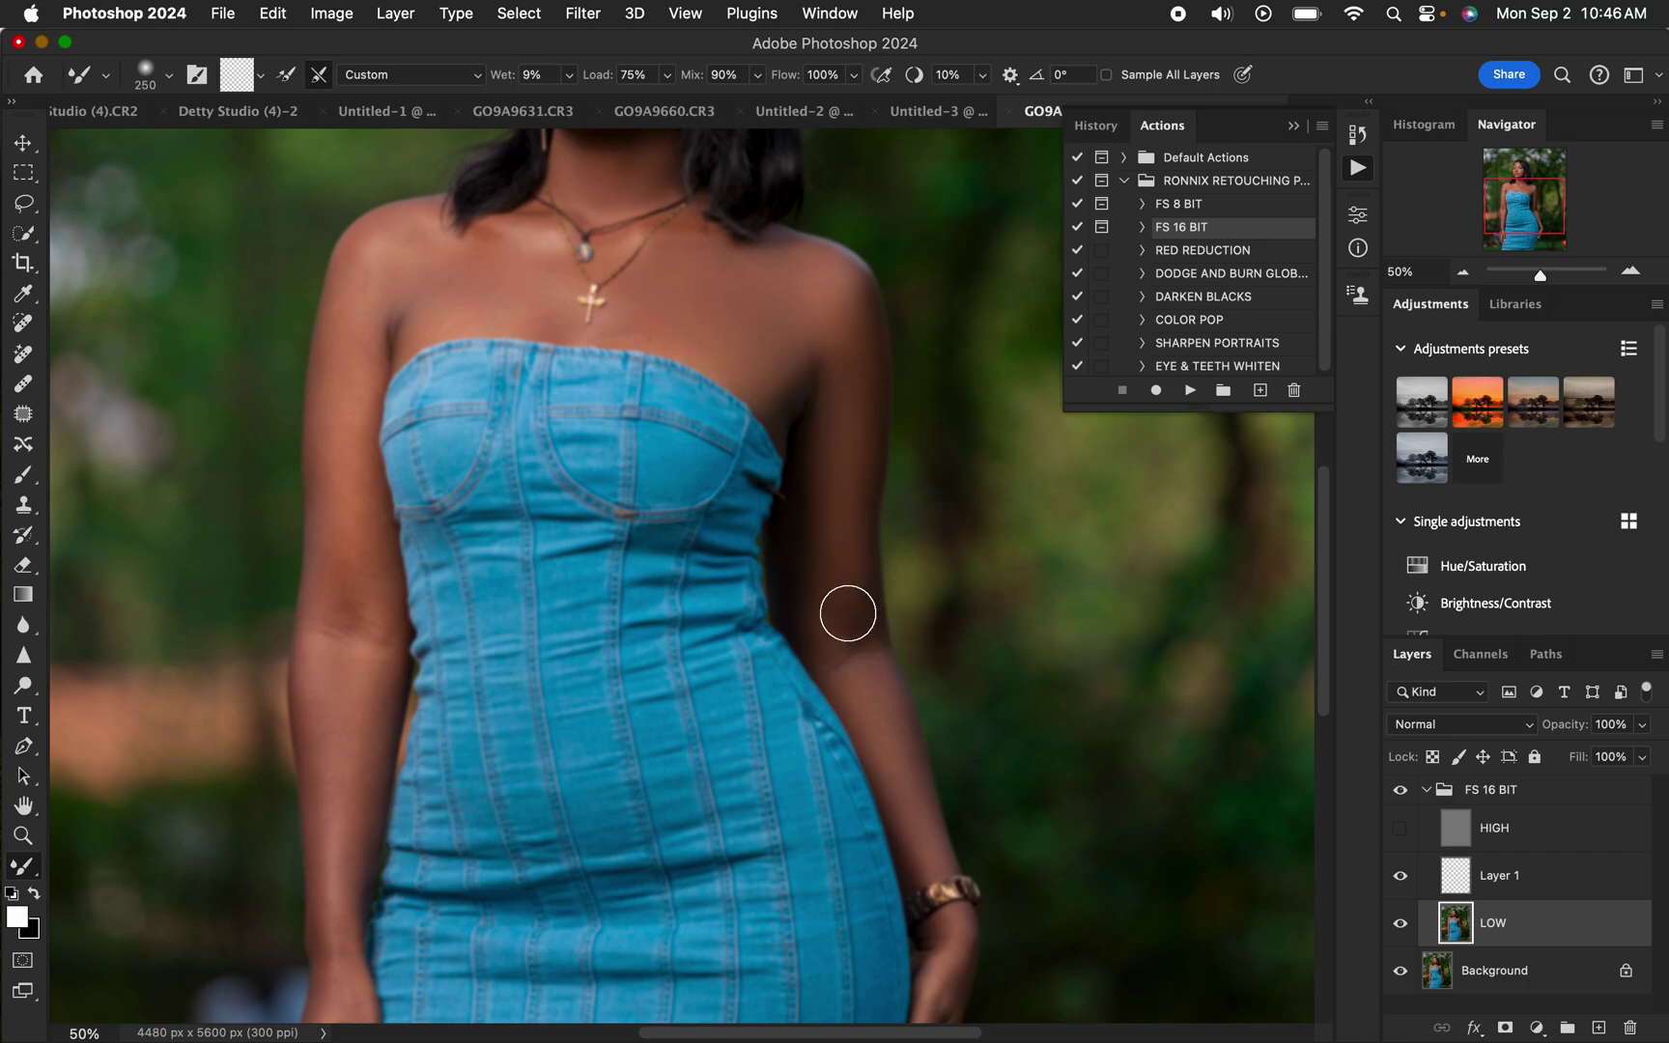
{"action": "key", "text": "bracketleft"}
{"action": "key", "text": "bracketleft"}
{"action": "mouse_move", "coordinate": [827, 637]}
{"action": "left_mouse_down"}
{"action": "mouse_move", "coordinate": [847, 681]}
{"action": "mouse_move", "coordinate": [840, 630]}
{"action": "mouse_move", "coordinate": [891, 723]}
{"action": "mouse_move", "coordinate": [910, 802]}
{"action": "mouse_move", "coordinate": [842, 667]}
{"action": "mouse_move", "coordinate": [829, 587]}
{"action": "mouse_move", "coordinate": [926, 754]}
{"action": "mouse_move", "coordinate": [945, 938]}
{"action": "left_mouse_up"}
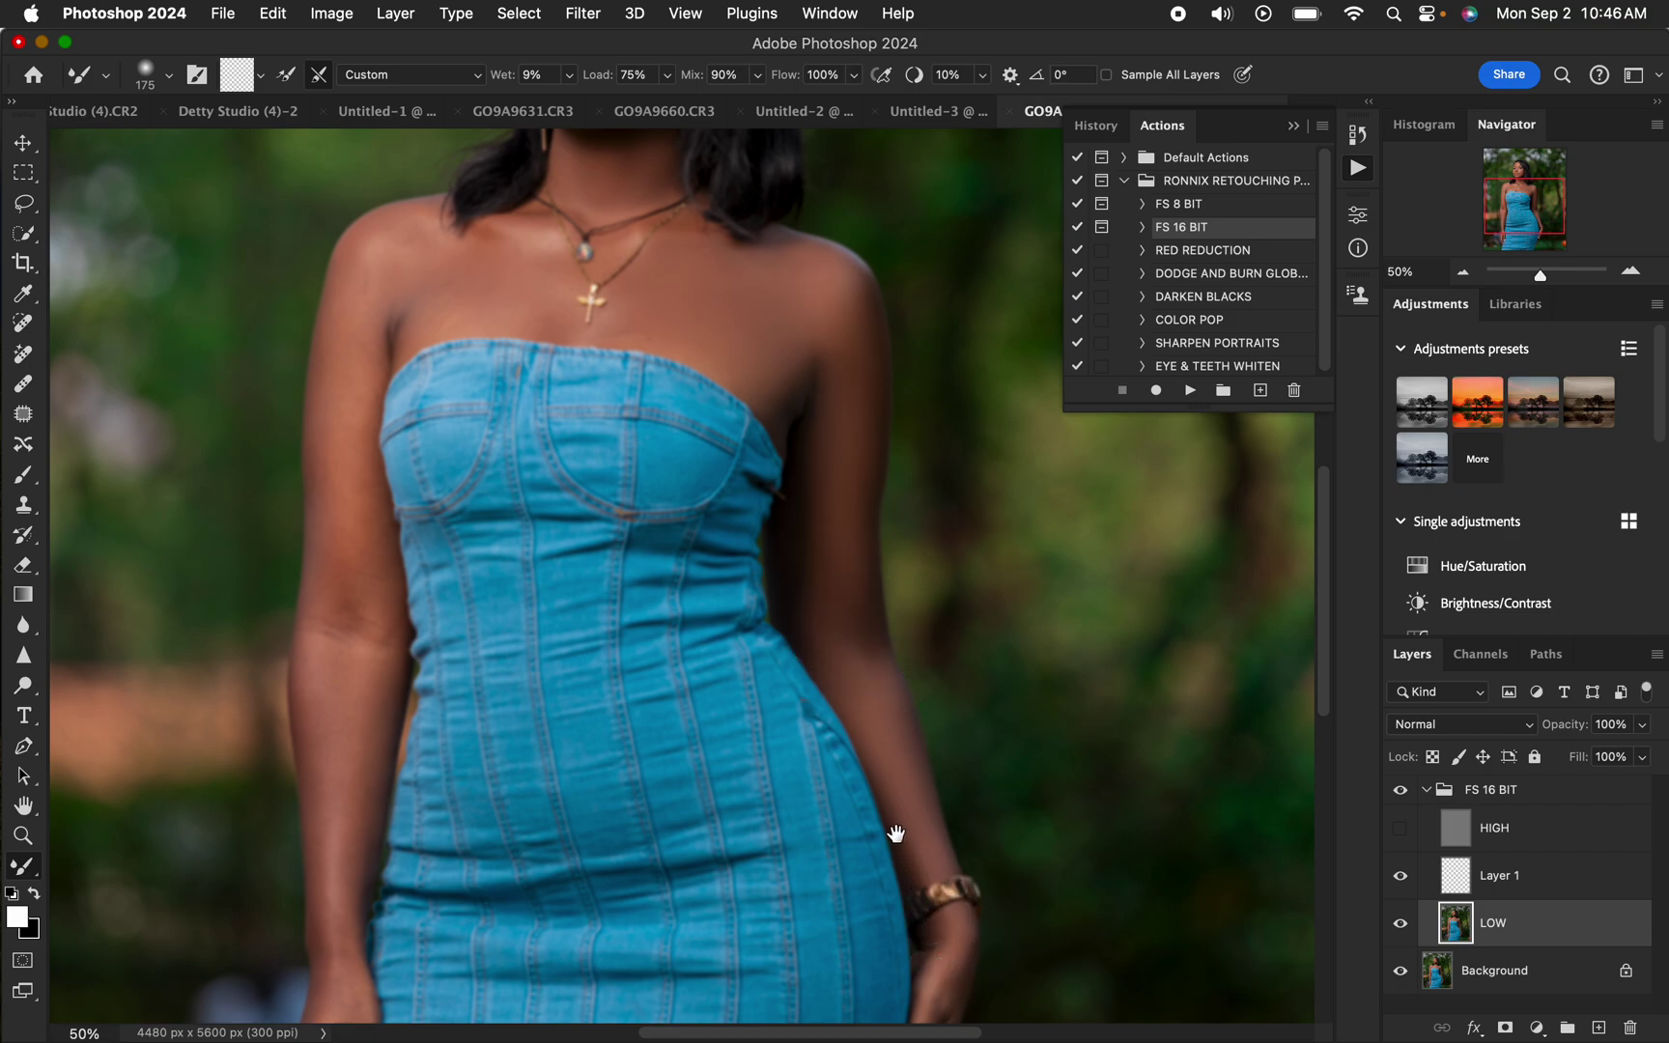
{"action": "left_click_drag", "start_coordinate": [897, 833], "coordinate": [906, 707]}
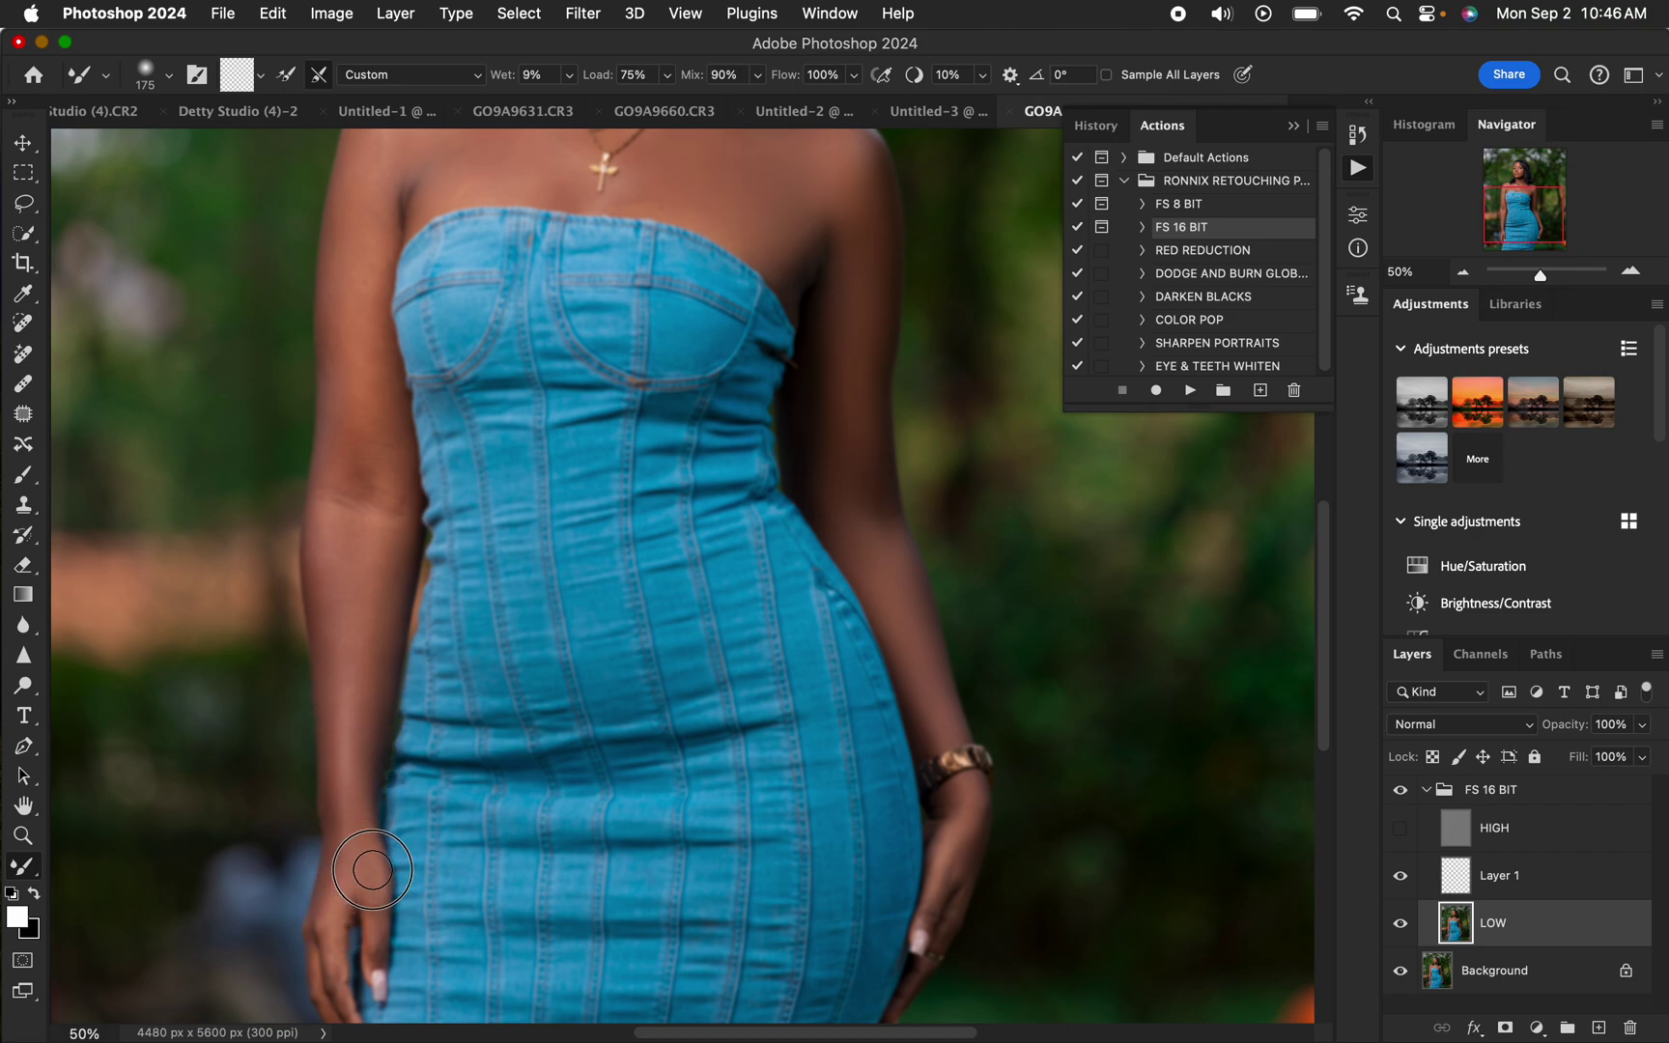
{"action": "mouse_move", "coordinate": [372, 869]}
{"action": "left_mouse_down"}
{"action": "mouse_move", "coordinate": [347, 802]}
{"action": "mouse_move", "coordinate": [336, 546]}
{"action": "mouse_move", "coordinate": [346, 605]}
{"action": "mouse_move", "coordinate": [381, 603]}
{"action": "mouse_move", "coordinate": [379, 628]}
{"action": "mouse_move", "coordinate": [383, 595]}
{"action": "mouse_move", "coordinate": [364, 688]}
{"action": "mouse_move", "coordinate": [329, 556]}
{"action": "mouse_move", "coordinate": [341, 891]}
{"action": "mouse_move", "coordinate": [354, 868]}
{"action": "mouse_move", "coordinate": [344, 981]}
{"action": "mouse_move", "coordinate": [330, 958]}
{"action": "mouse_move", "coordinate": [371, 917]}
{"action": "left_mouse_up"}
{"action": "mouse_move", "coordinate": [367, 486]}
{"action": "left_mouse_down"}
{"action": "mouse_move", "coordinate": [345, 418]}
{"action": "mouse_move", "coordinate": [363, 480]}
{"action": "mouse_move", "coordinate": [352, 326]}
{"action": "mouse_move", "coordinate": [367, 219]}
{"action": "left_mouse_up"}
Blend the shoulder, upper arm and chest at a 200 px Mixer Brush size, and the hand below the watch at 125 px.
{"action": "scroll", "coordinate": [566, 428], "scroll_direction": "up", "scroll_amount": 5}
{"action": "scroll", "coordinate": [566, 429], "scroll_direction": "left", "scroll_amount": 5}
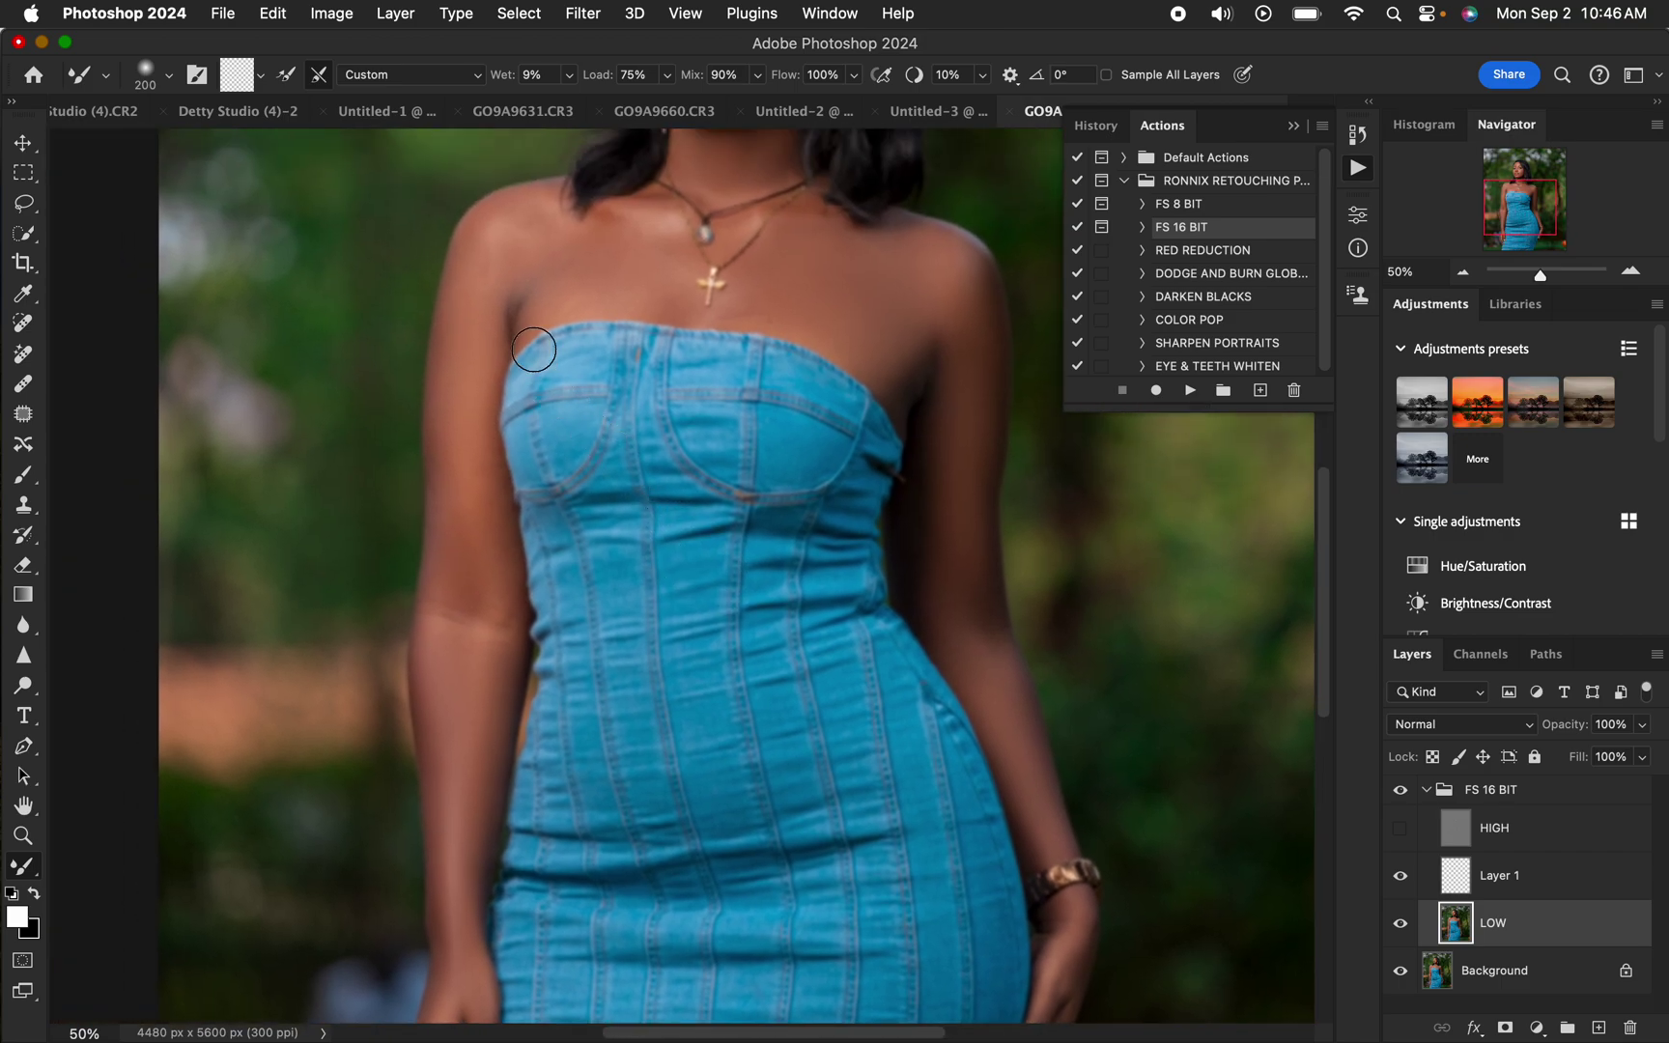
{"action": "mouse_move", "coordinate": [499, 254]}
{"action": "left_mouse_down"}
{"action": "mouse_move", "coordinate": [547, 231]}
{"action": "mouse_move", "coordinate": [495, 223]}
{"action": "mouse_move", "coordinate": [465, 268]}
{"action": "mouse_move", "coordinate": [451, 514]}
{"action": "mouse_move", "coordinate": [458, 599]}
{"action": "mouse_move", "coordinate": [491, 606]}
{"action": "mouse_move", "coordinate": [430, 604]}
{"action": "left_mouse_up"}
{"action": "mouse_move", "coordinate": [615, 310]}
{"action": "left_mouse_down"}
{"action": "mouse_move", "coordinate": [539, 253]}
{"action": "mouse_move", "coordinate": [540, 271]}
{"action": "mouse_move", "coordinate": [588, 285]}
{"action": "mouse_move", "coordinate": [701, 269]}
{"action": "mouse_move", "coordinate": [677, 296]}
{"action": "mouse_move", "coordinate": [657, 283]}
{"action": "mouse_move", "coordinate": [664, 222]}
{"action": "mouse_move", "coordinate": [612, 214]}
{"action": "mouse_move", "coordinate": [711, 186]}
{"action": "mouse_move", "coordinate": [741, 228]}
{"action": "mouse_move", "coordinate": [678, 301]}
{"action": "mouse_move", "coordinate": [754, 296]}
{"action": "mouse_move", "coordinate": [724, 309]}
{"action": "mouse_move", "coordinate": [847, 331]}
{"action": "mouse_move", "coordinate": [912, 388]}
{"action": "left_mouse_up"}
{"action": "key", "text": "bracketleft"}
{"action": "key", "text": "bracketleft"}
{"action": "key", "text": "bracketleft"}
{"action": "mouse_move", "coordinate": [1062, 906]}
{"action": "left_mouse_down"}
{"action": "mouse_move", "coordinate": [1057, 985]}
{"action": "mouse_move", "coordinate": [1069, 960]}
{"action": "left_mouse_up"}
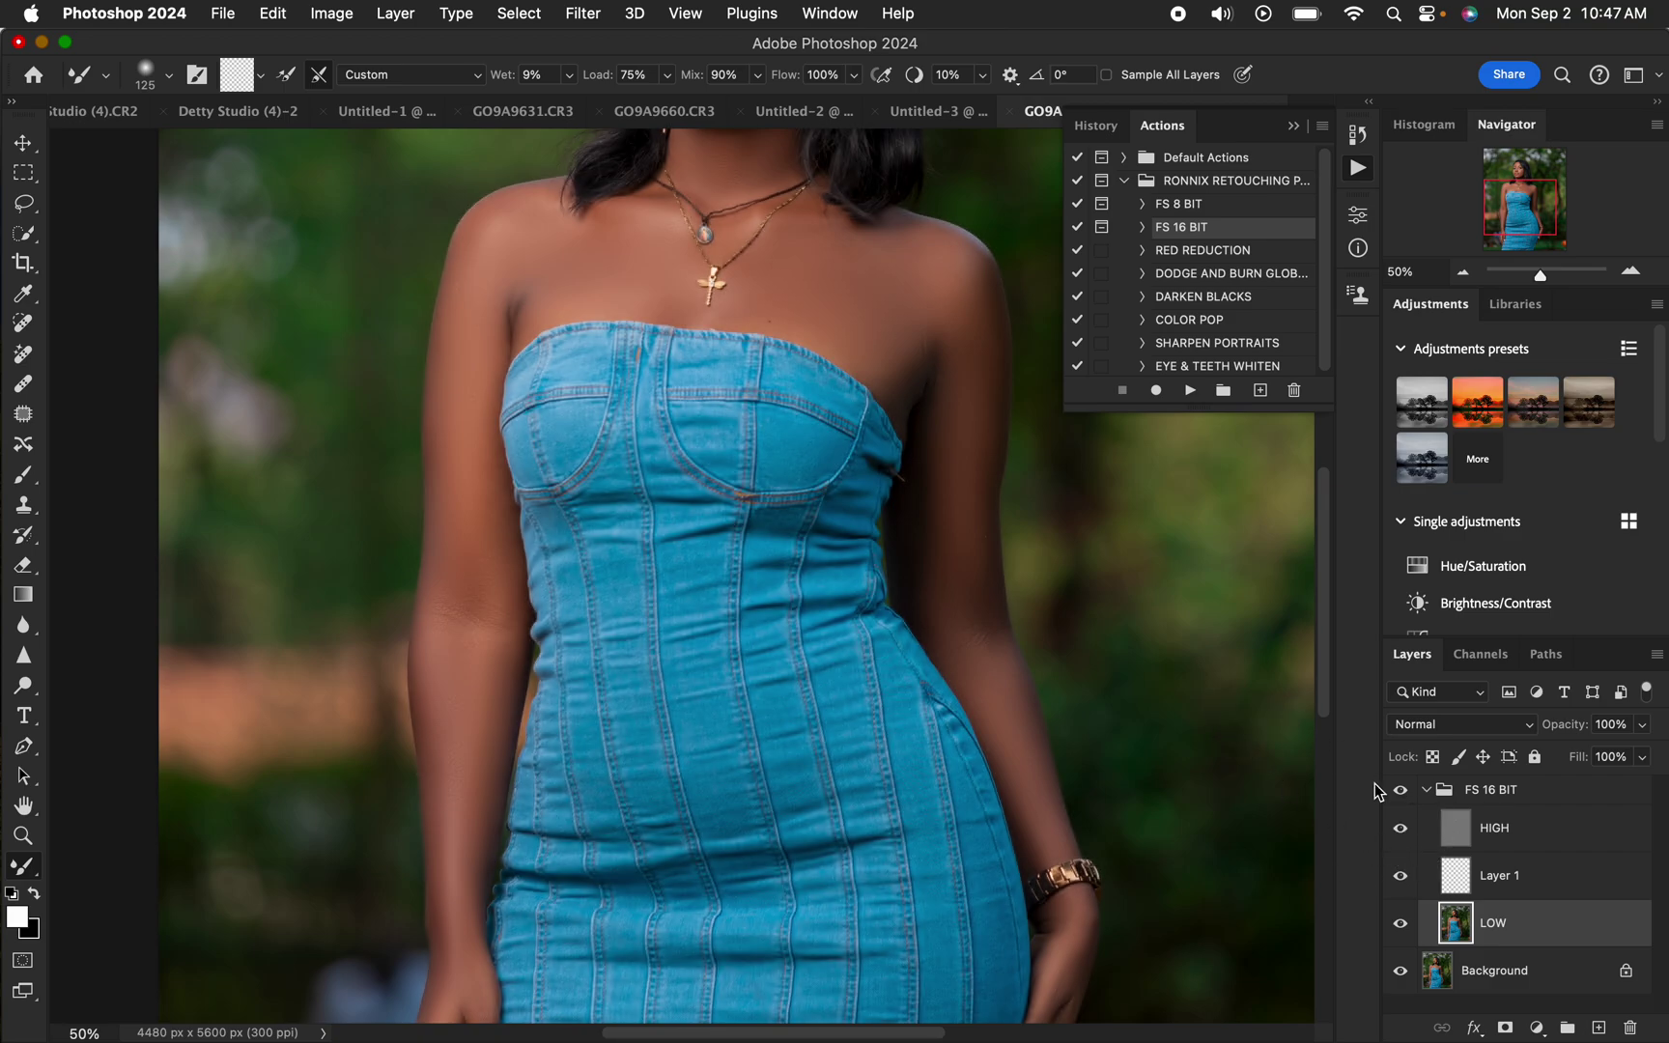
Compare the whole portrait with and without the FS 16 BIT group to judge the skin retouching.
{"action": "key", "text": "super+minus"}
{"action": "key", "text": "super+minus"}
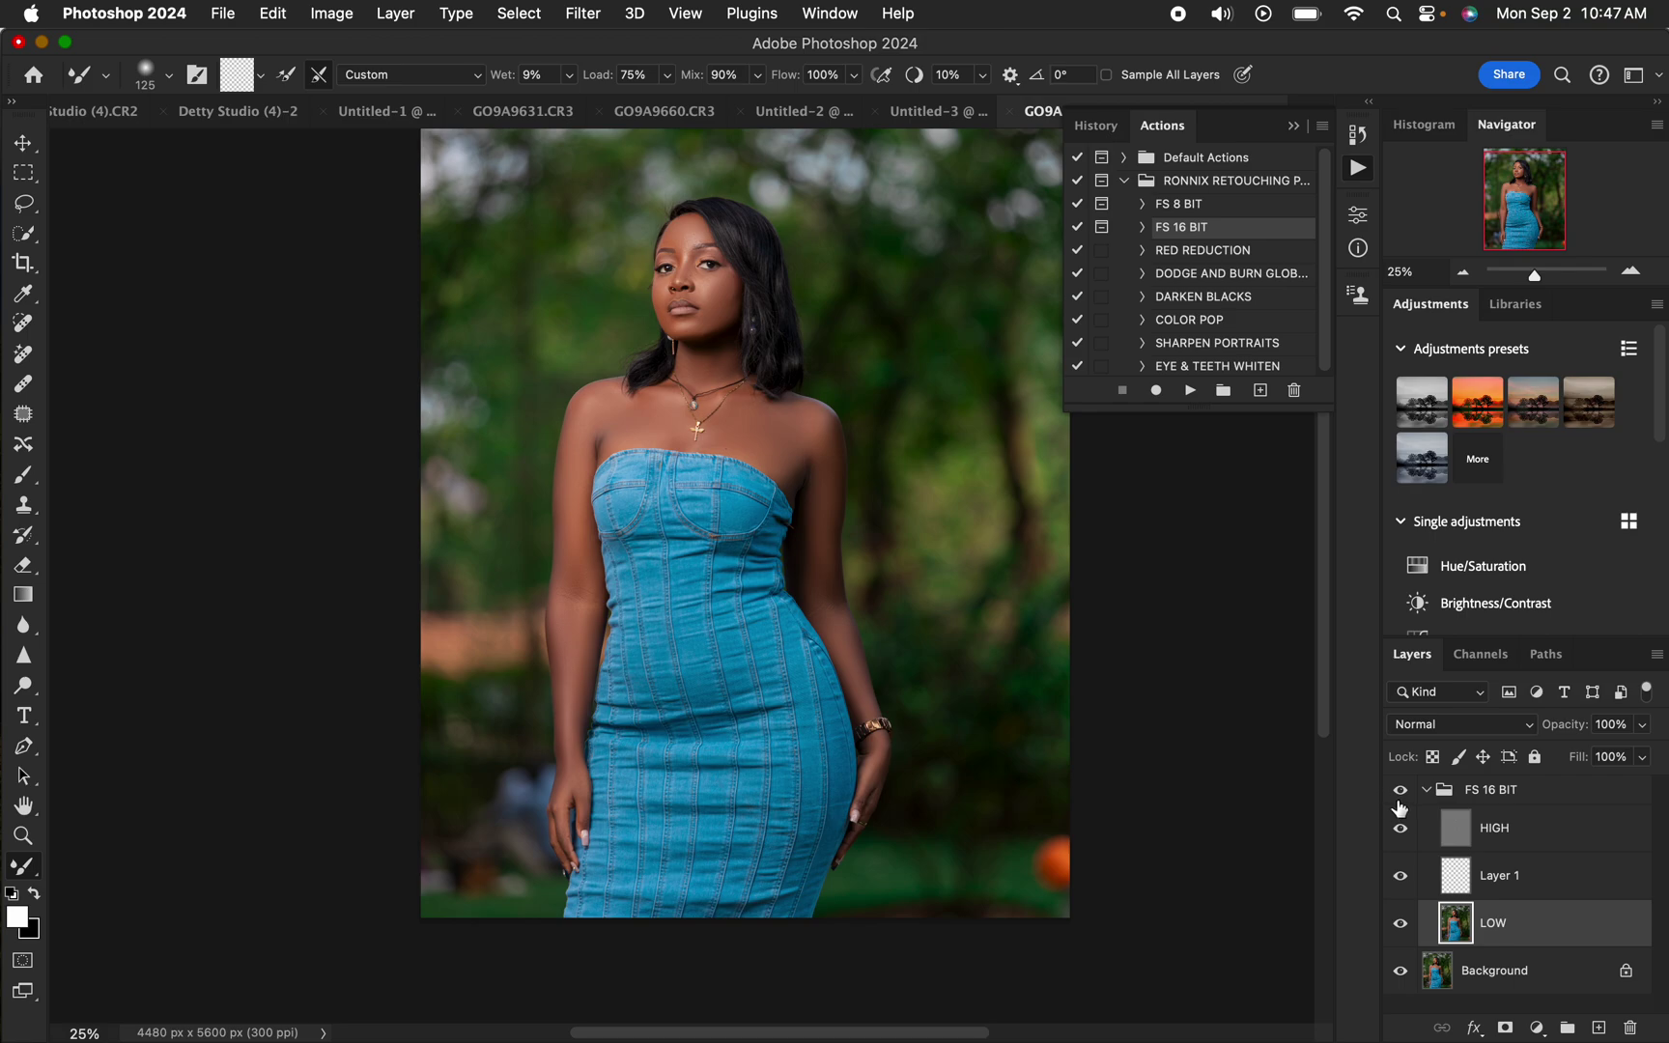
{"action": "left_click", "coordinate": [1401, 794]}
{"action": "left_click", "coordinate": [1402, 792]}
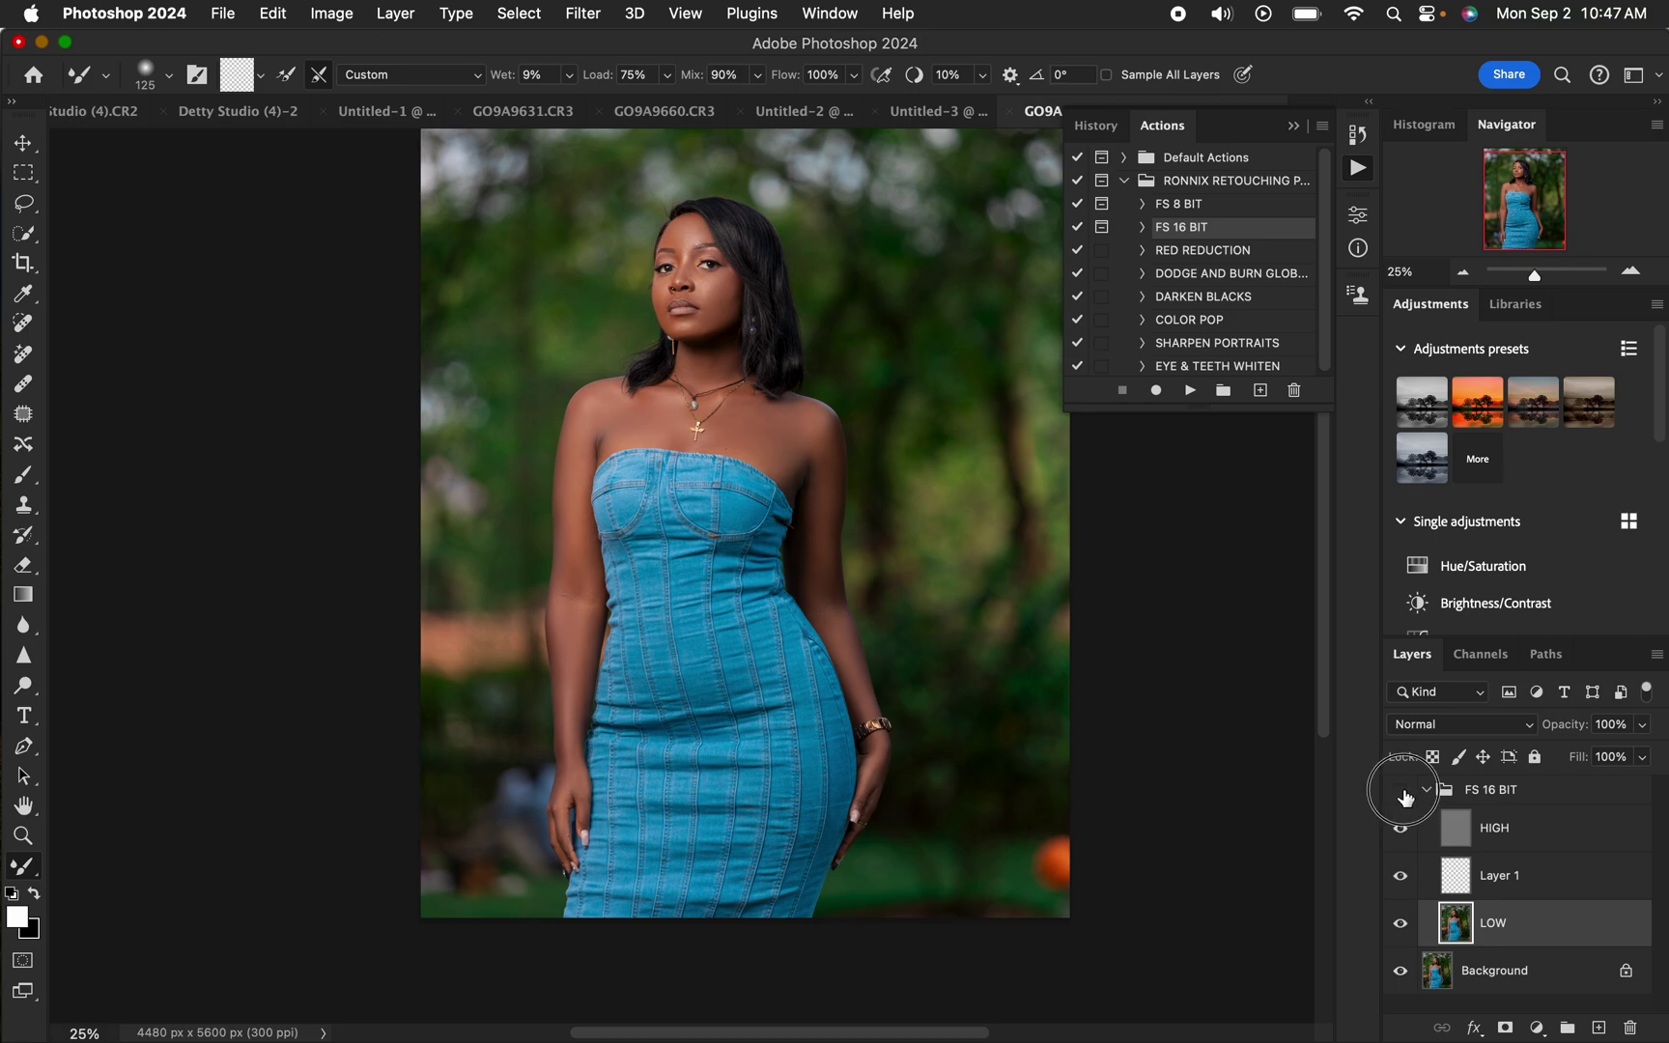
Activate the Clone Stamp tool on the HIGH layer, with a Soft Round 30 px brush at 0% hardness sampling the Current Layer.
{"action": "left_click", "coordinate": [1539, 842]}
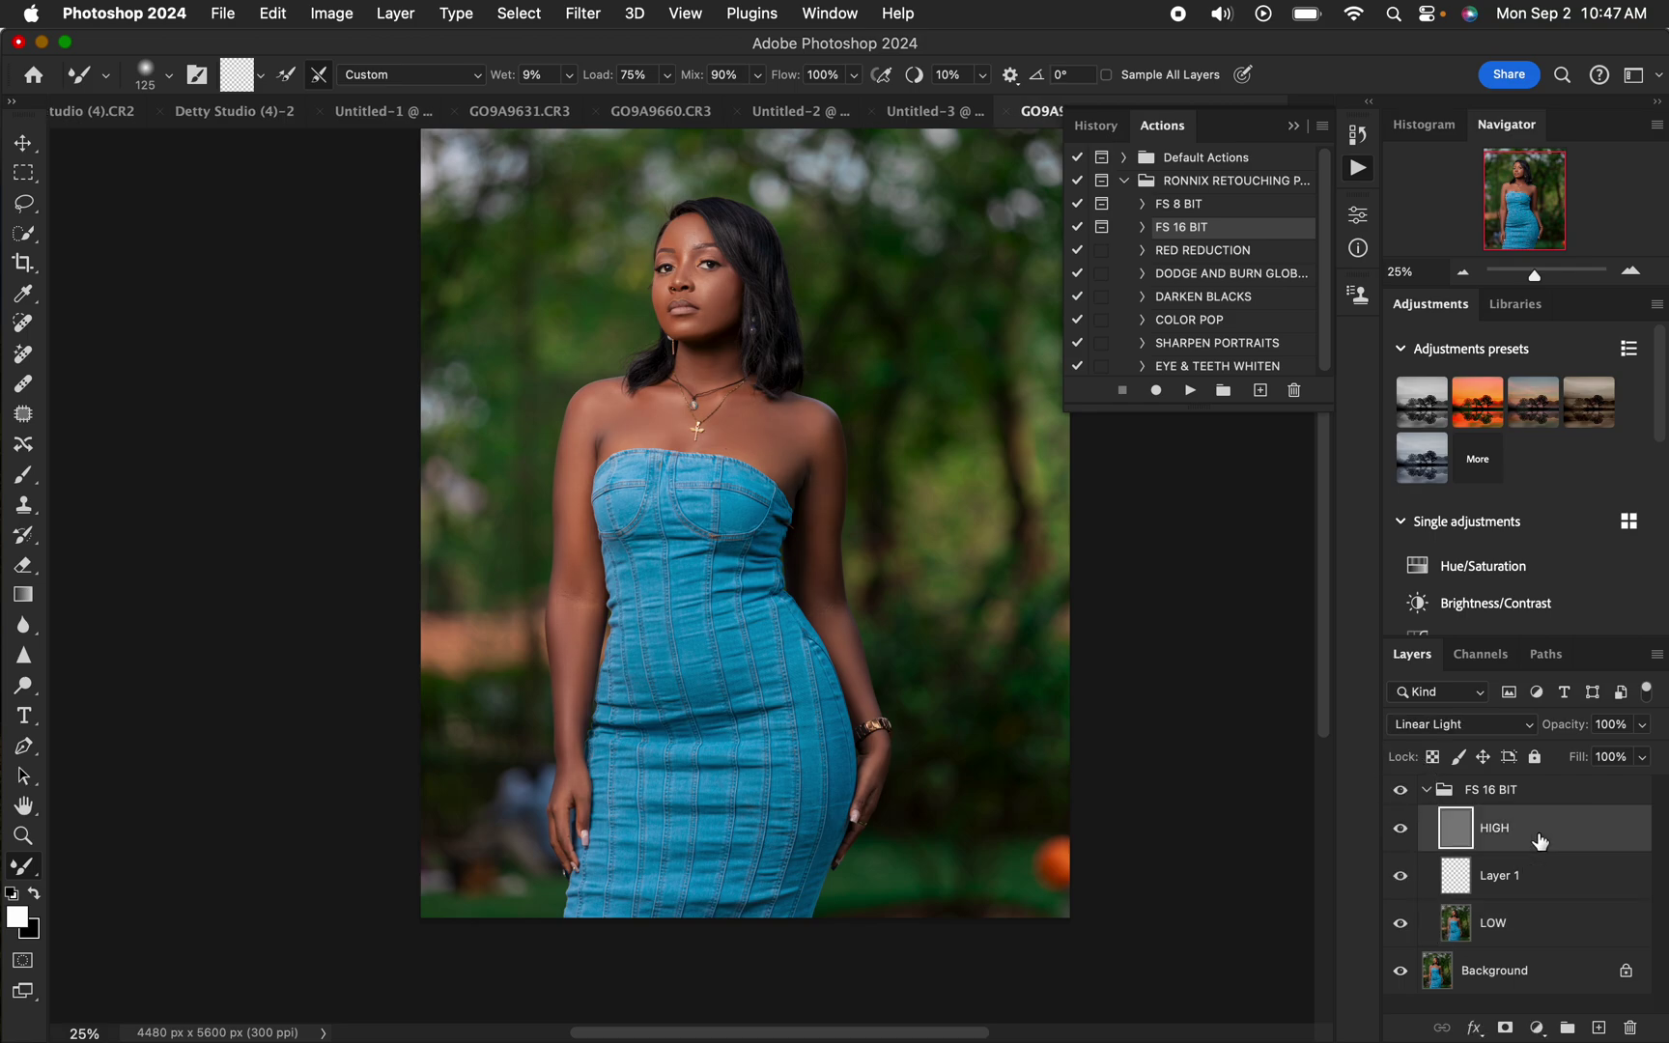
{"action": "left_click", "coordinate": [26, 506]}
{"action": "left_click", "coordinate": [170, 79]}
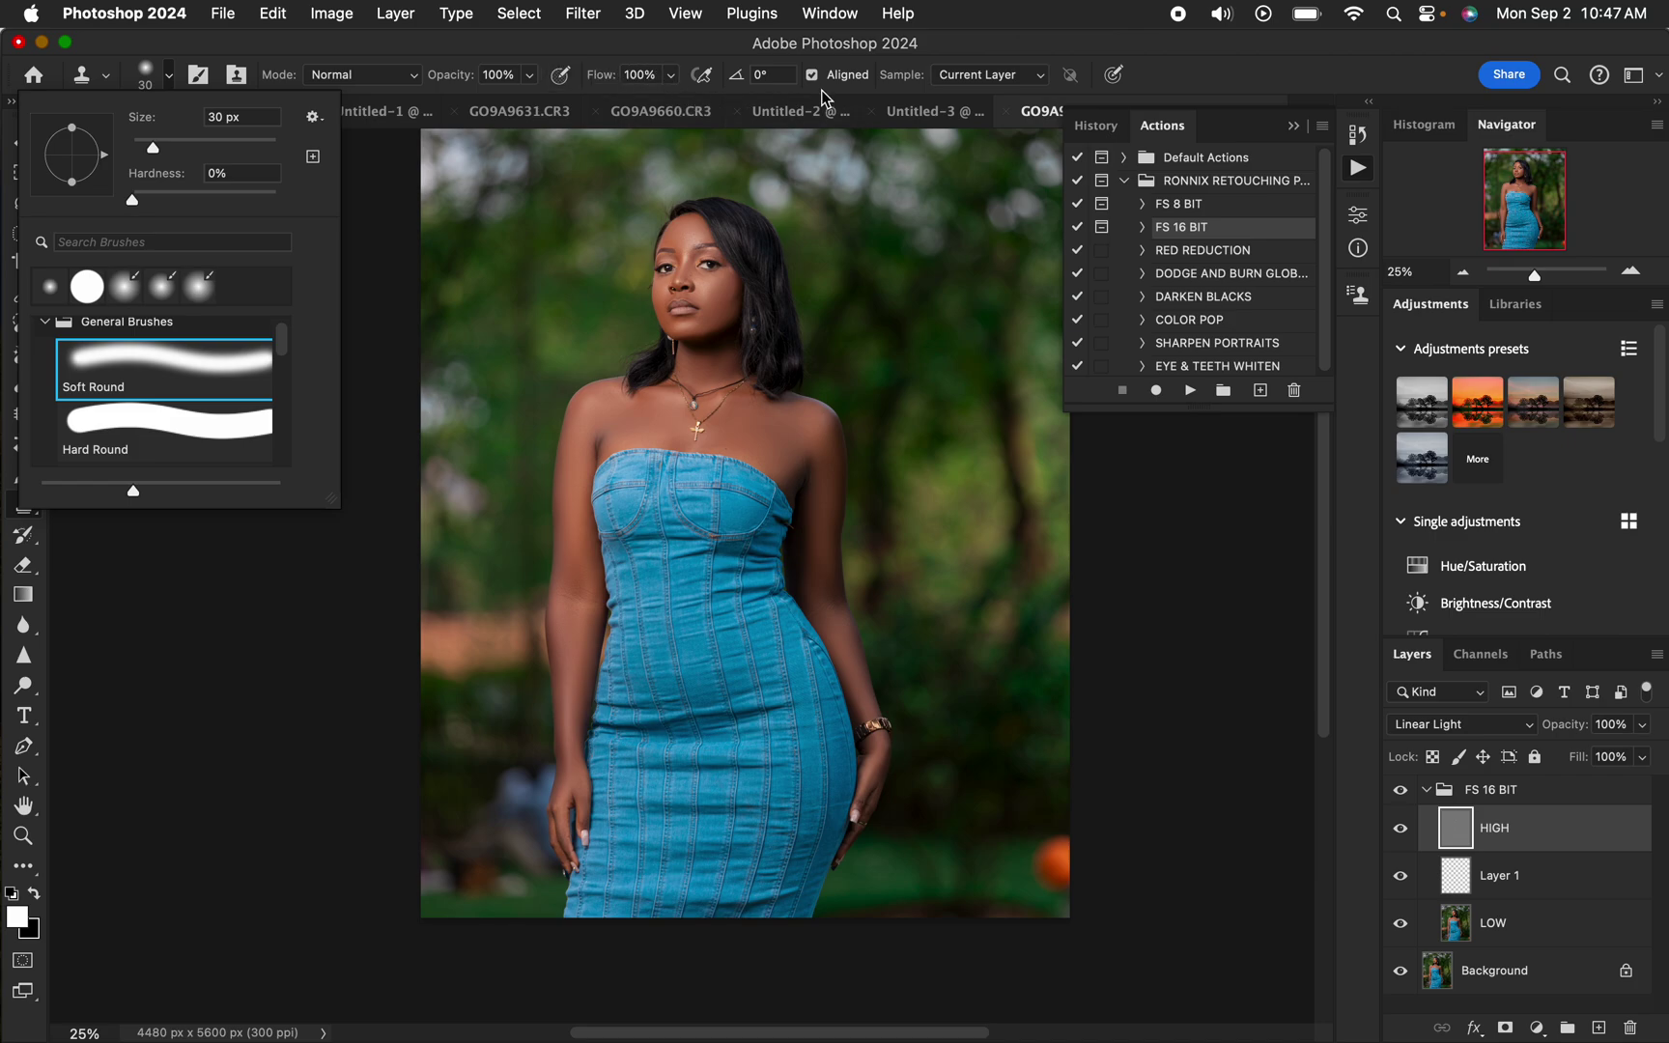
{"action": "left_click", "coordinate": [982, 77]}
{"action": "left_click", "coordinate": [962, 73]}
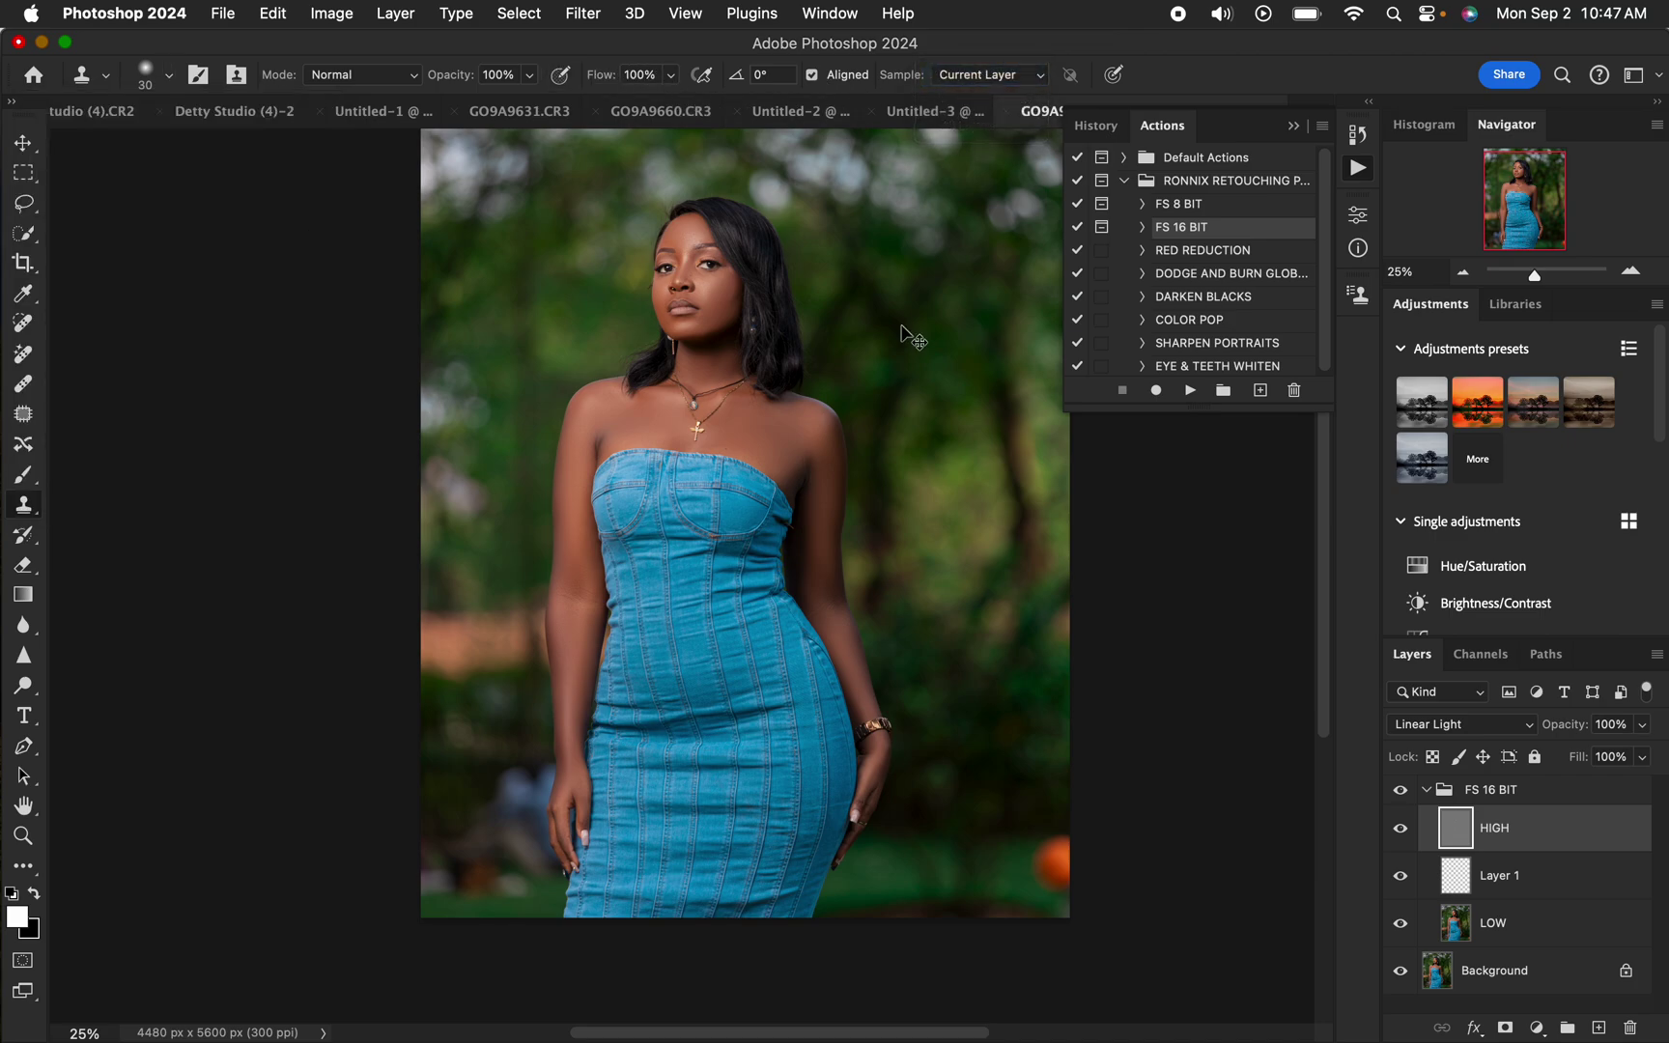
Sample clean skin texture between the eyebrows on the HIGH layer with the Clone Stamp tool.
{"action": "key", "text": "super+equal"}
{"action": "key", "text": "super+equal"}
{"action": "key", "text": "super+equal"}
{"action": "key", "text": "super+equal"}
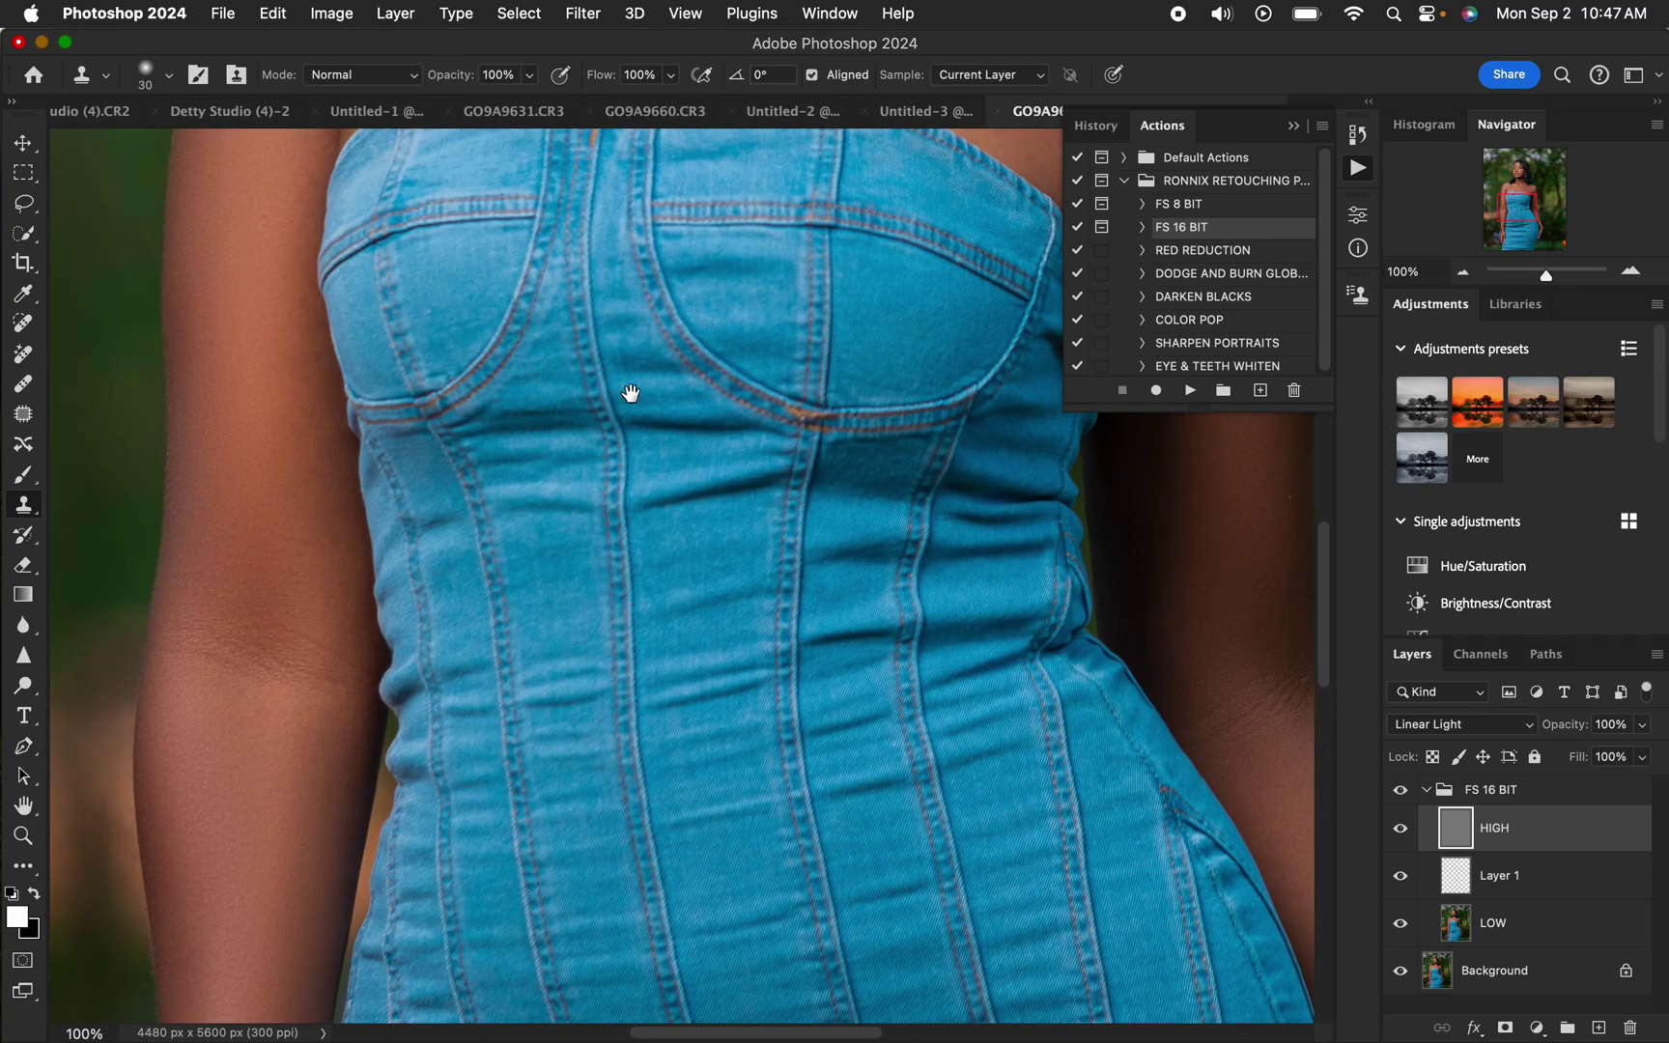
{"action": "left_click_drag", "start_coordinate": [651, 315], "coordinate": [680, 543]}
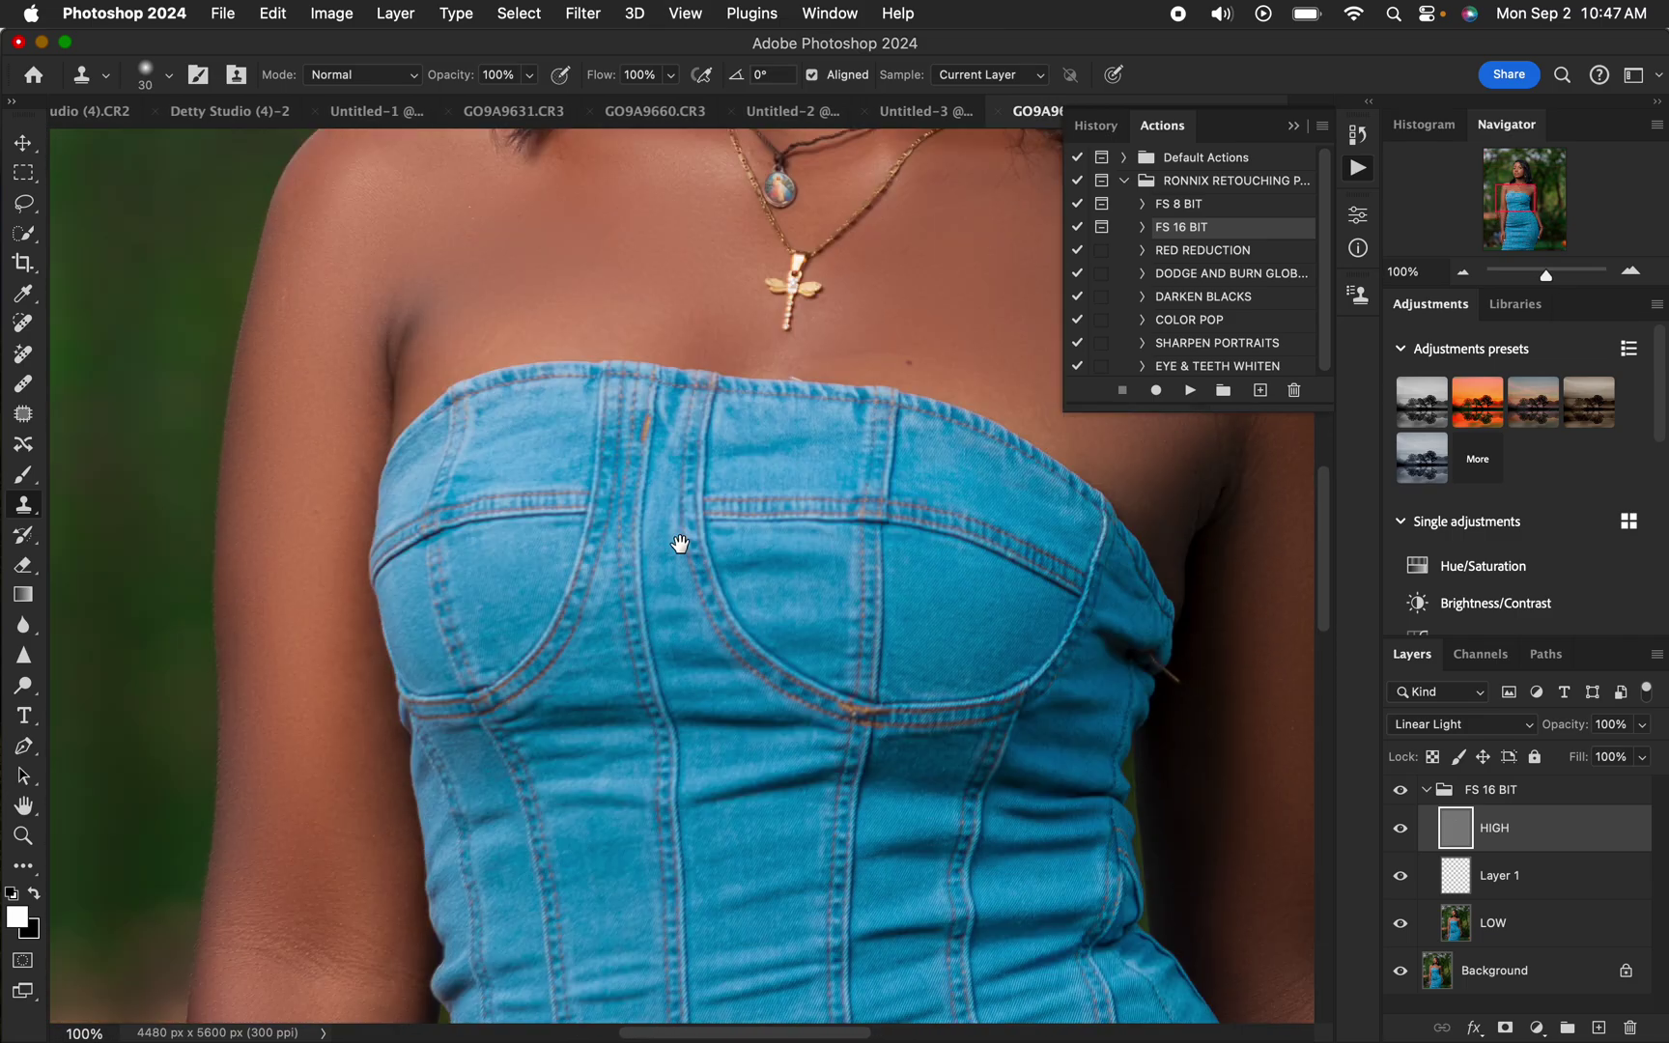
{"action": "scroll", "coordinate": [680, 543], "scroll_direction": "up", "scroll_amount": 10}
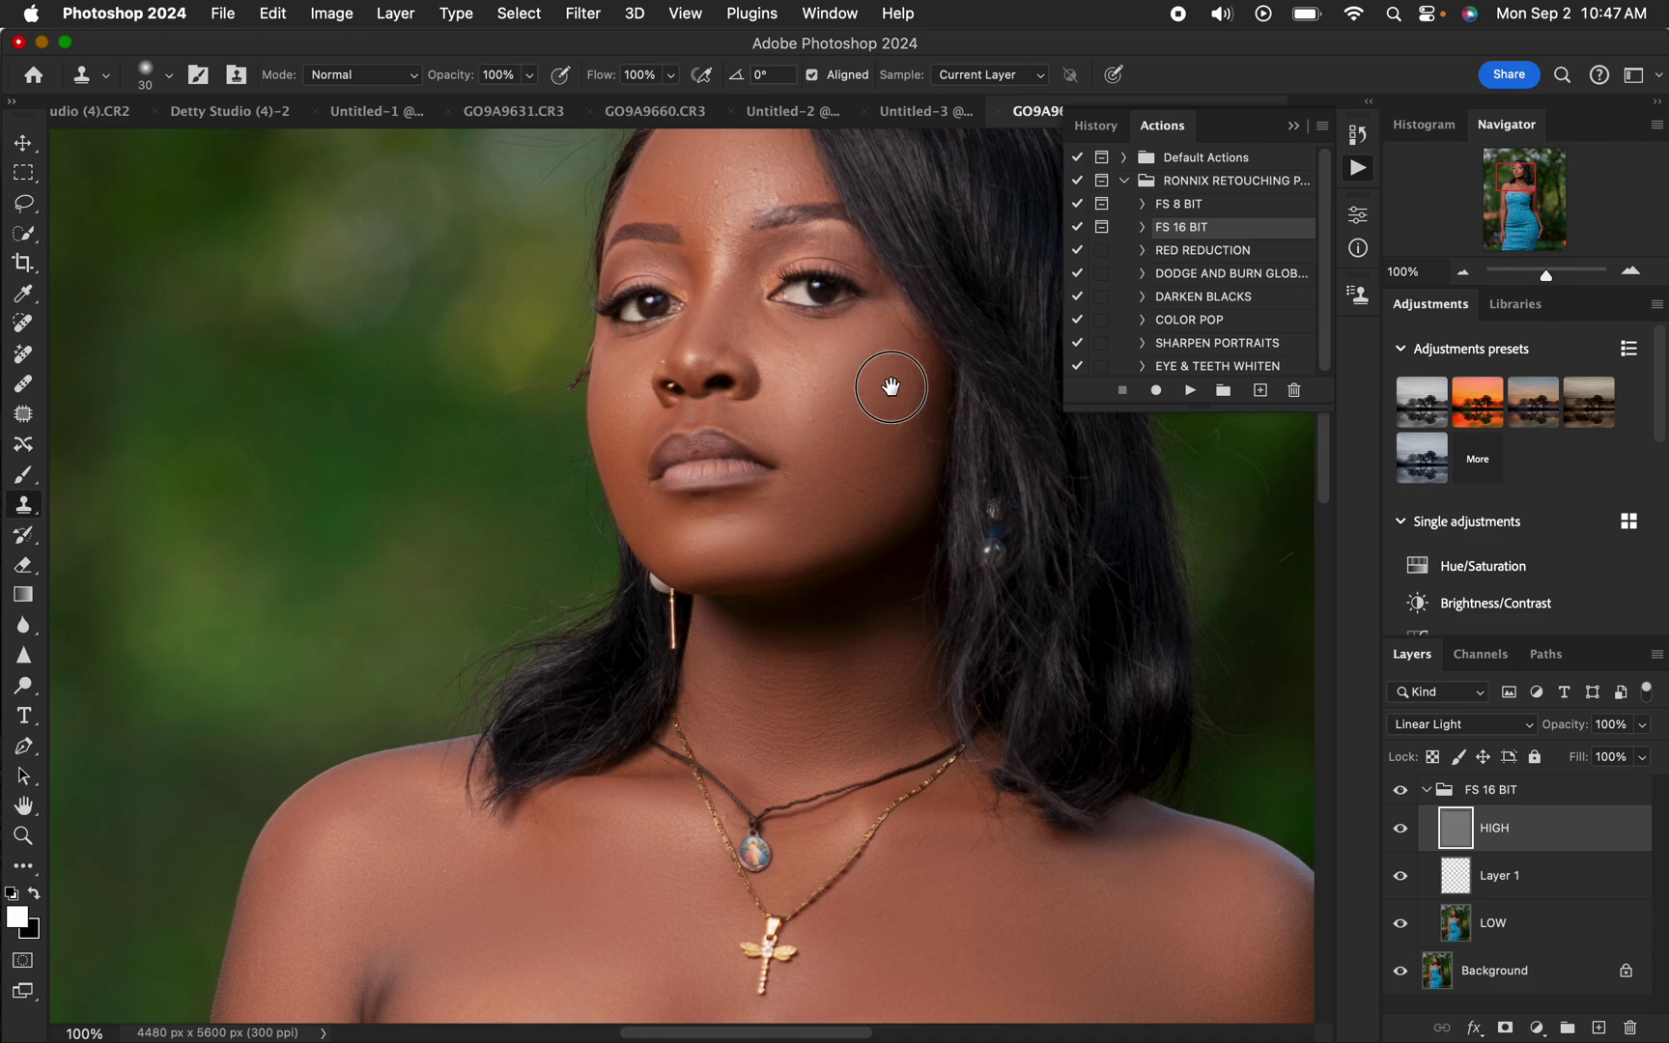
{"action": "scroll", "coordinate": [923, 401], "scroll_direction": "up", "scroll_amount": 5}
{"action": "scroll", "coordinate": [923, 402], "scroll_direction": "left", "scroll_amount": 2}
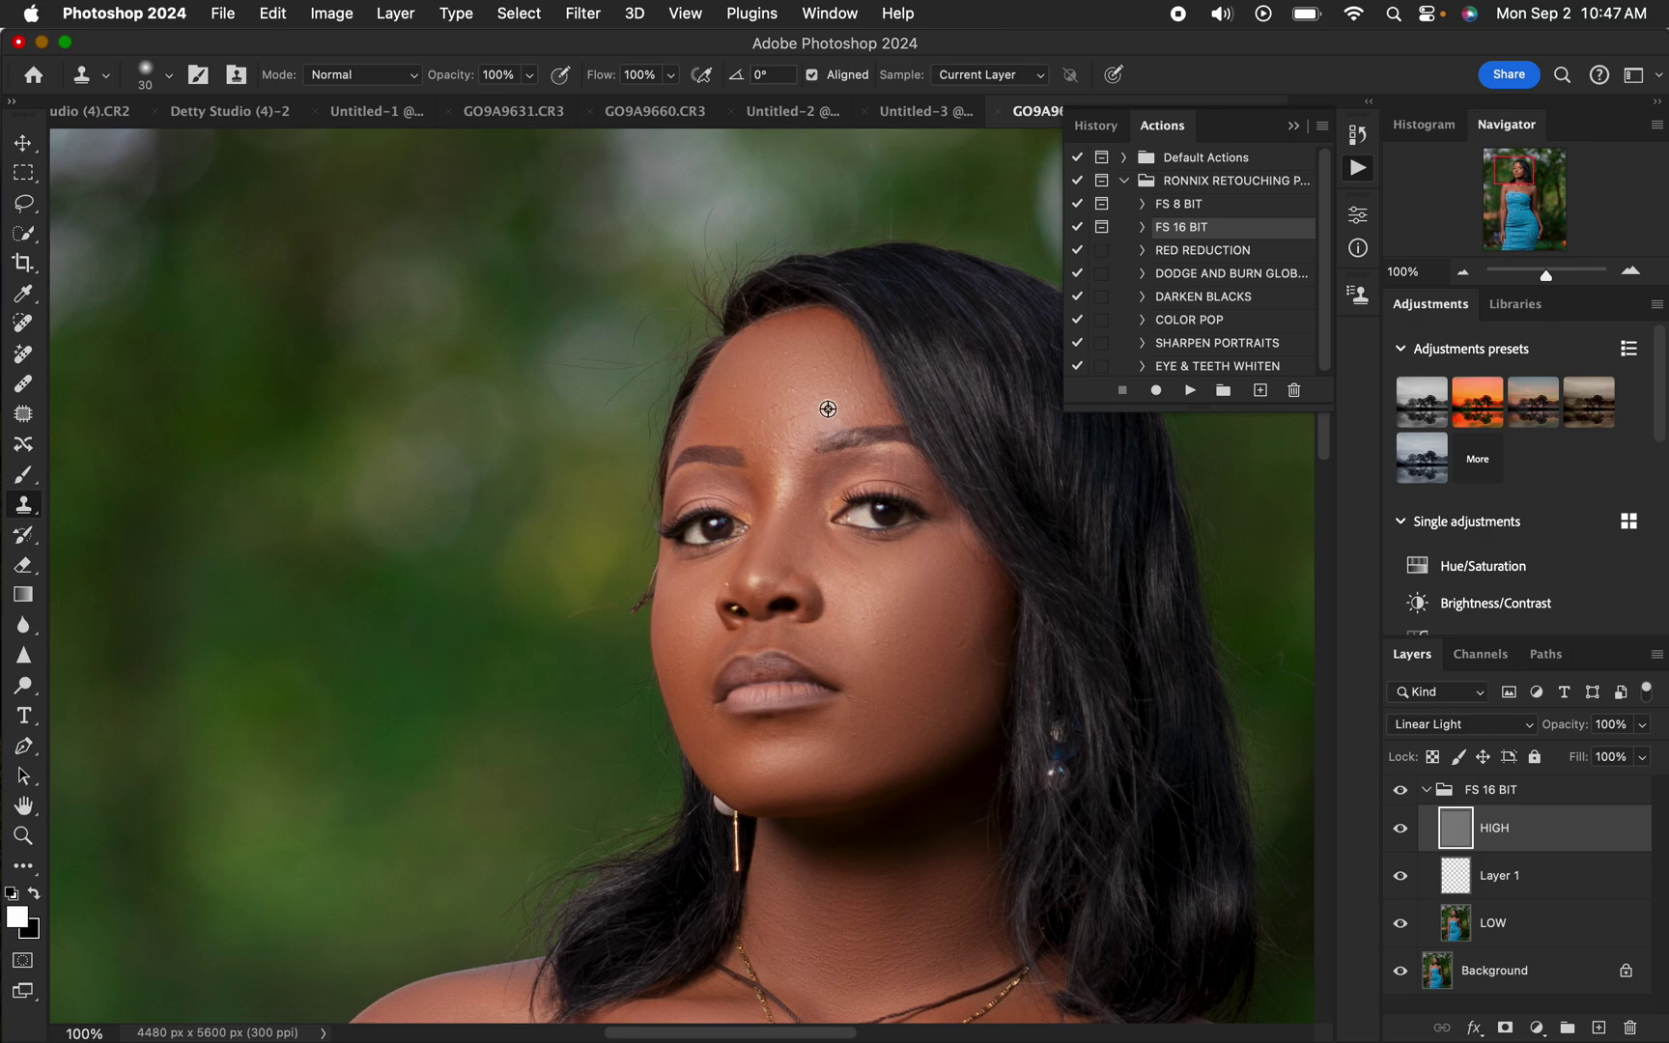
{"action": "left_click", "coordinate": [789, 456], "text": "alt"}
Collapse the FS 16 BIT group and stamp all visible layers onto a new layer above it.
{"action": "key", "text": "super+minus"}
{"action": "key", "text": "super+minus"}
{"action": "key", "text": "super+minus"}
{"action": "key", "text": "super+minus"}
{"action": "key", "text": "super+minus"}
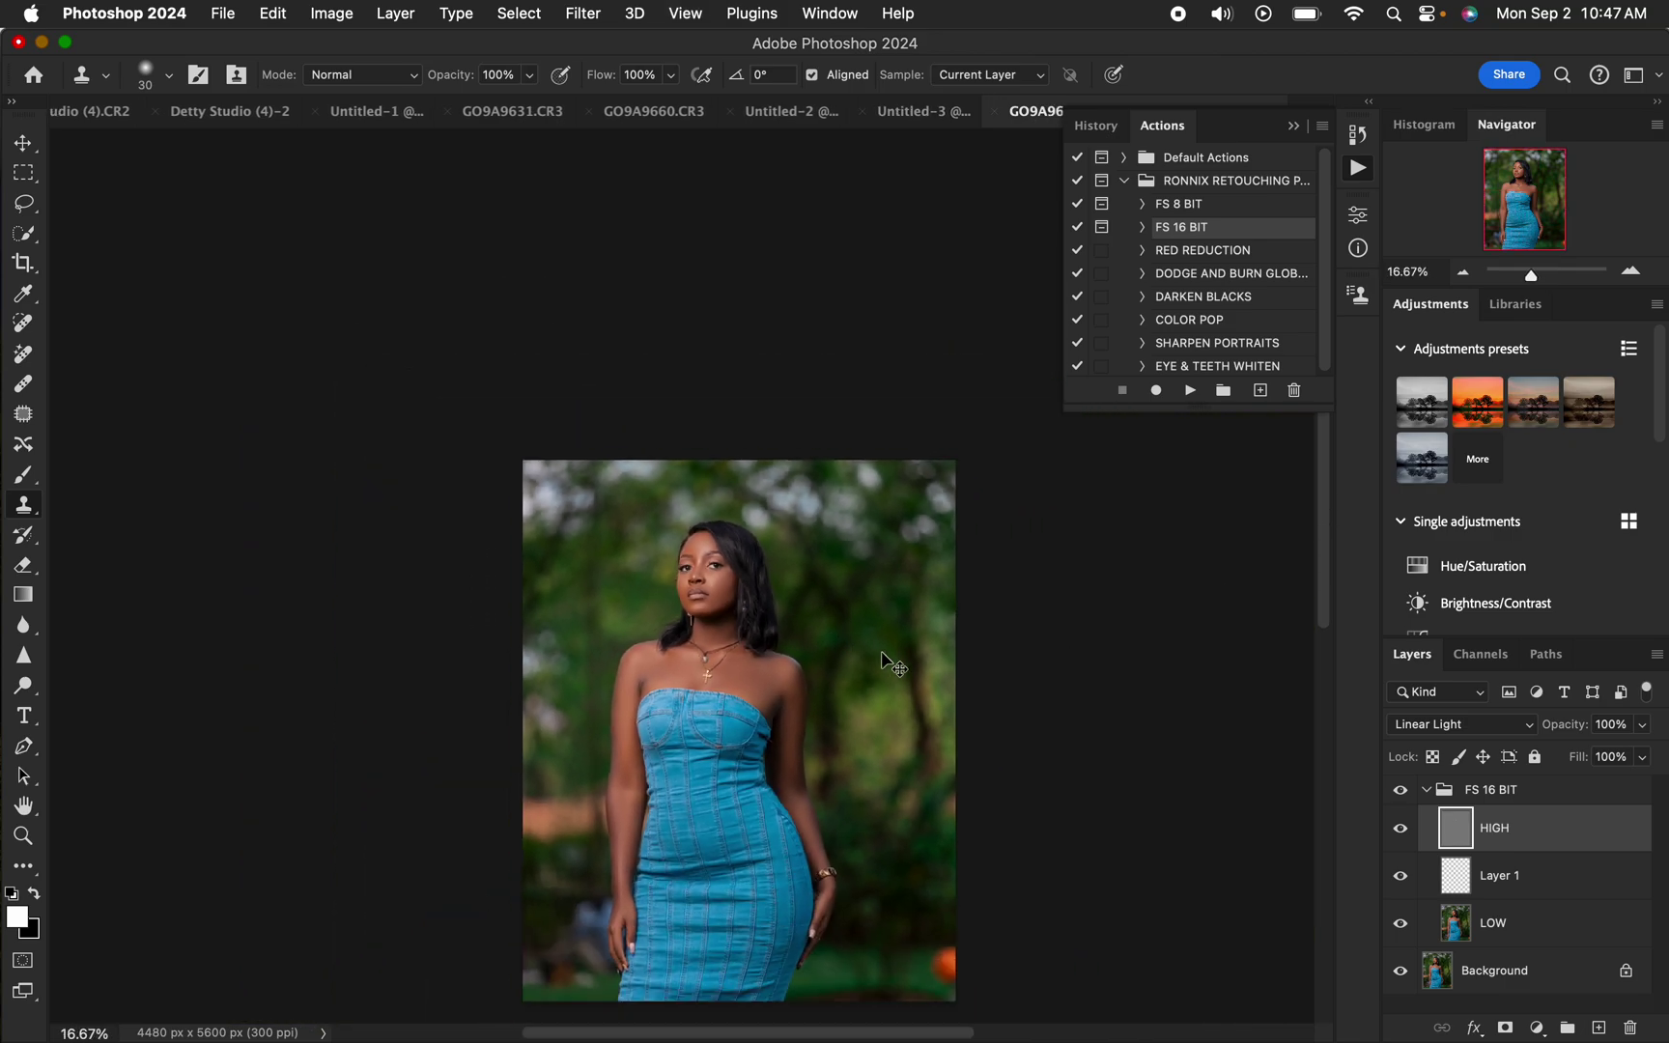
{"action": "left_click", "coordinate": [1427, 792]}
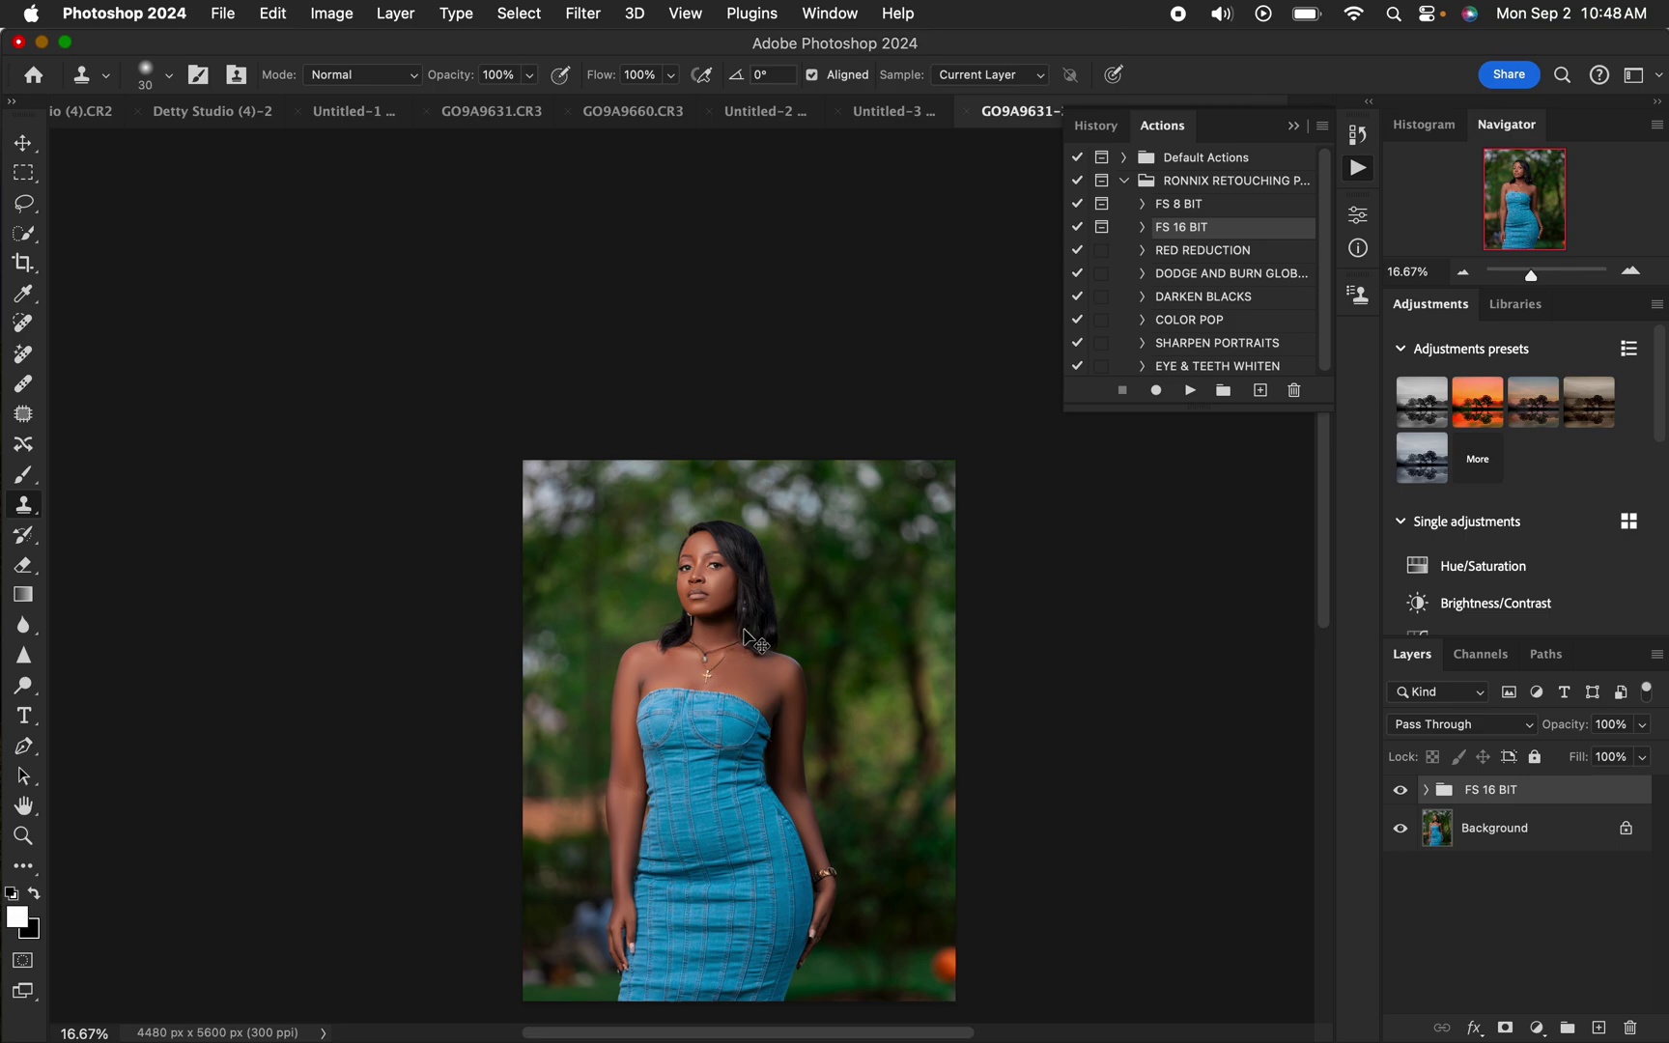
{"action": "key", "text": "super+plus"}
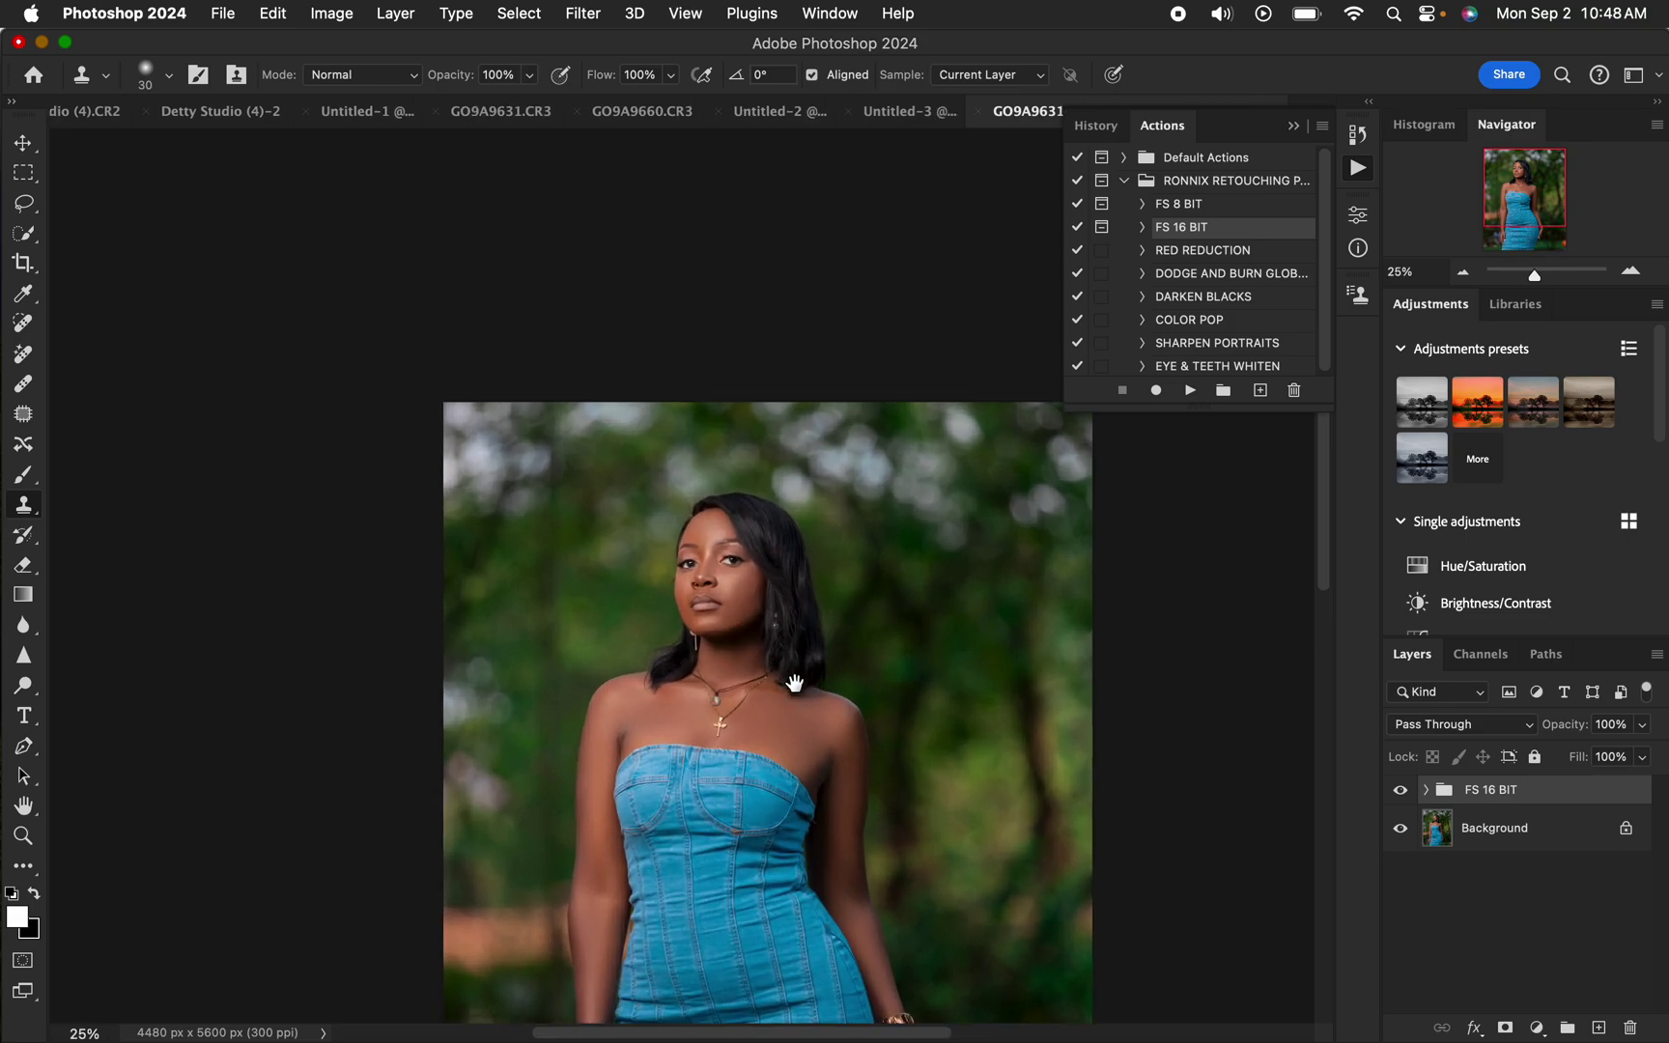
{"action": "left_click_drag", "start_coordinate": [794, 674], "coordinate": [774, 578]}
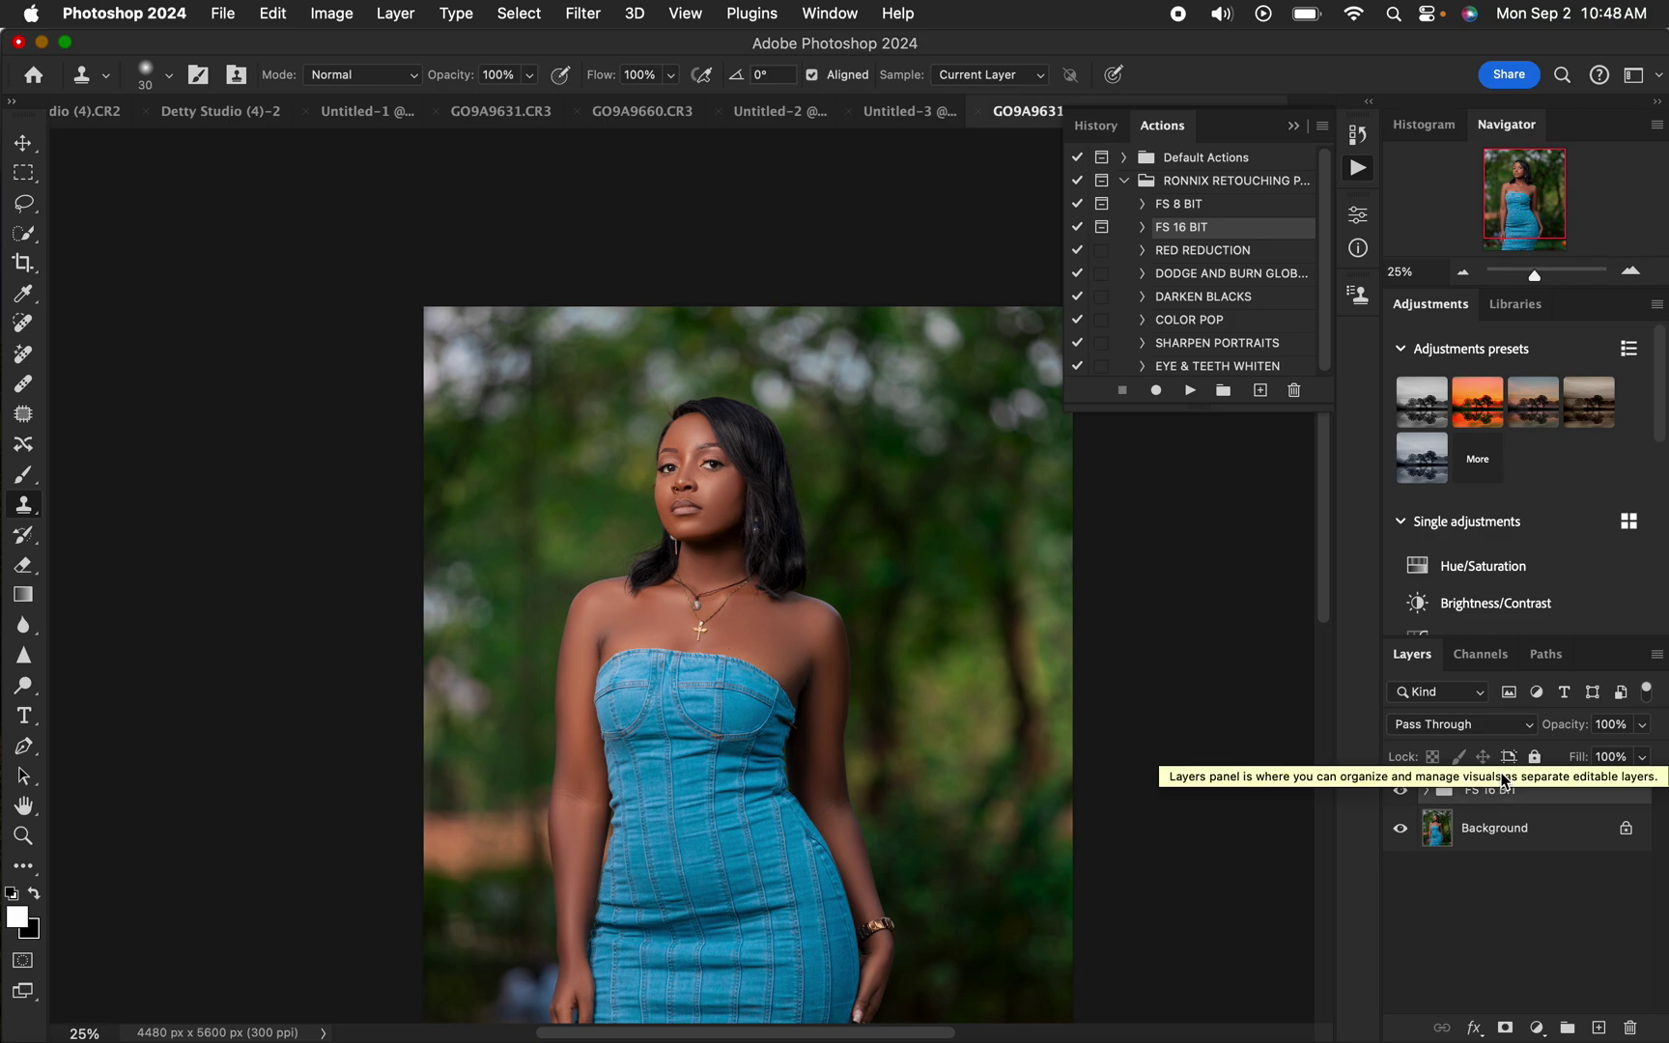
{"action": "key", "text": "super+alt+shift+e"}
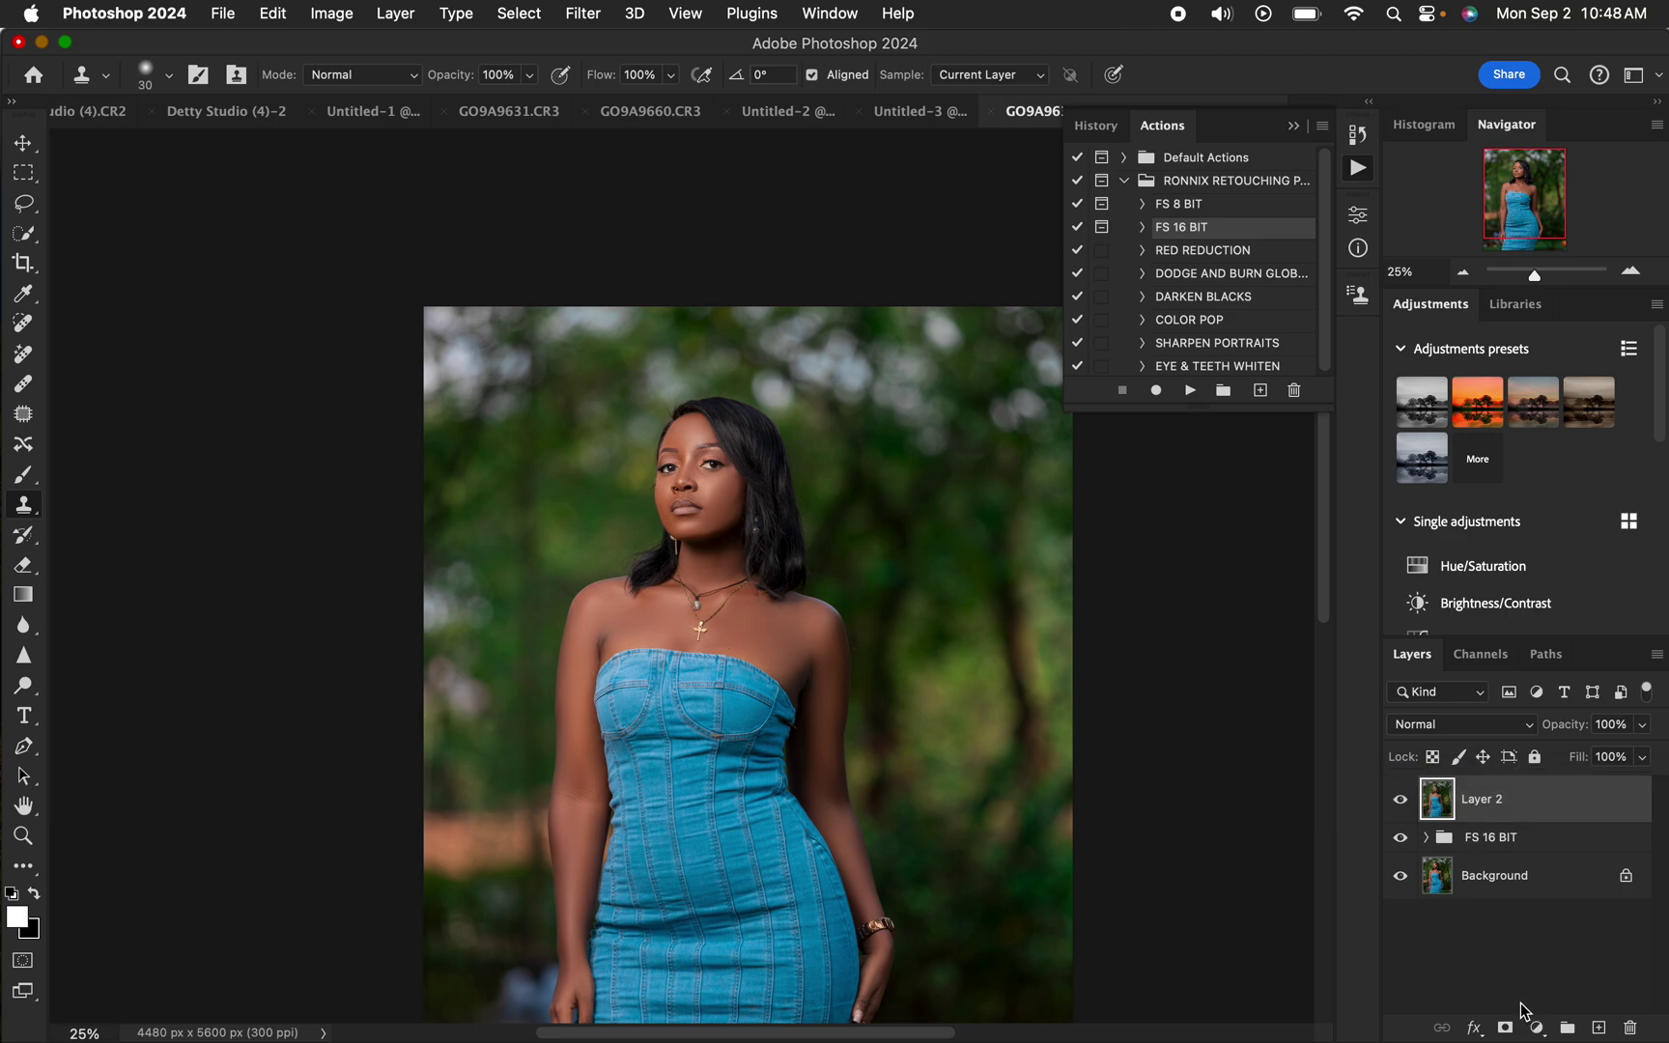
Add a Gradient Map adjustment layer above the merged layer, hide its effect, and select its adjustment thumbnail.
{"action": "left_click", "coordinate": [1535, 1029]}
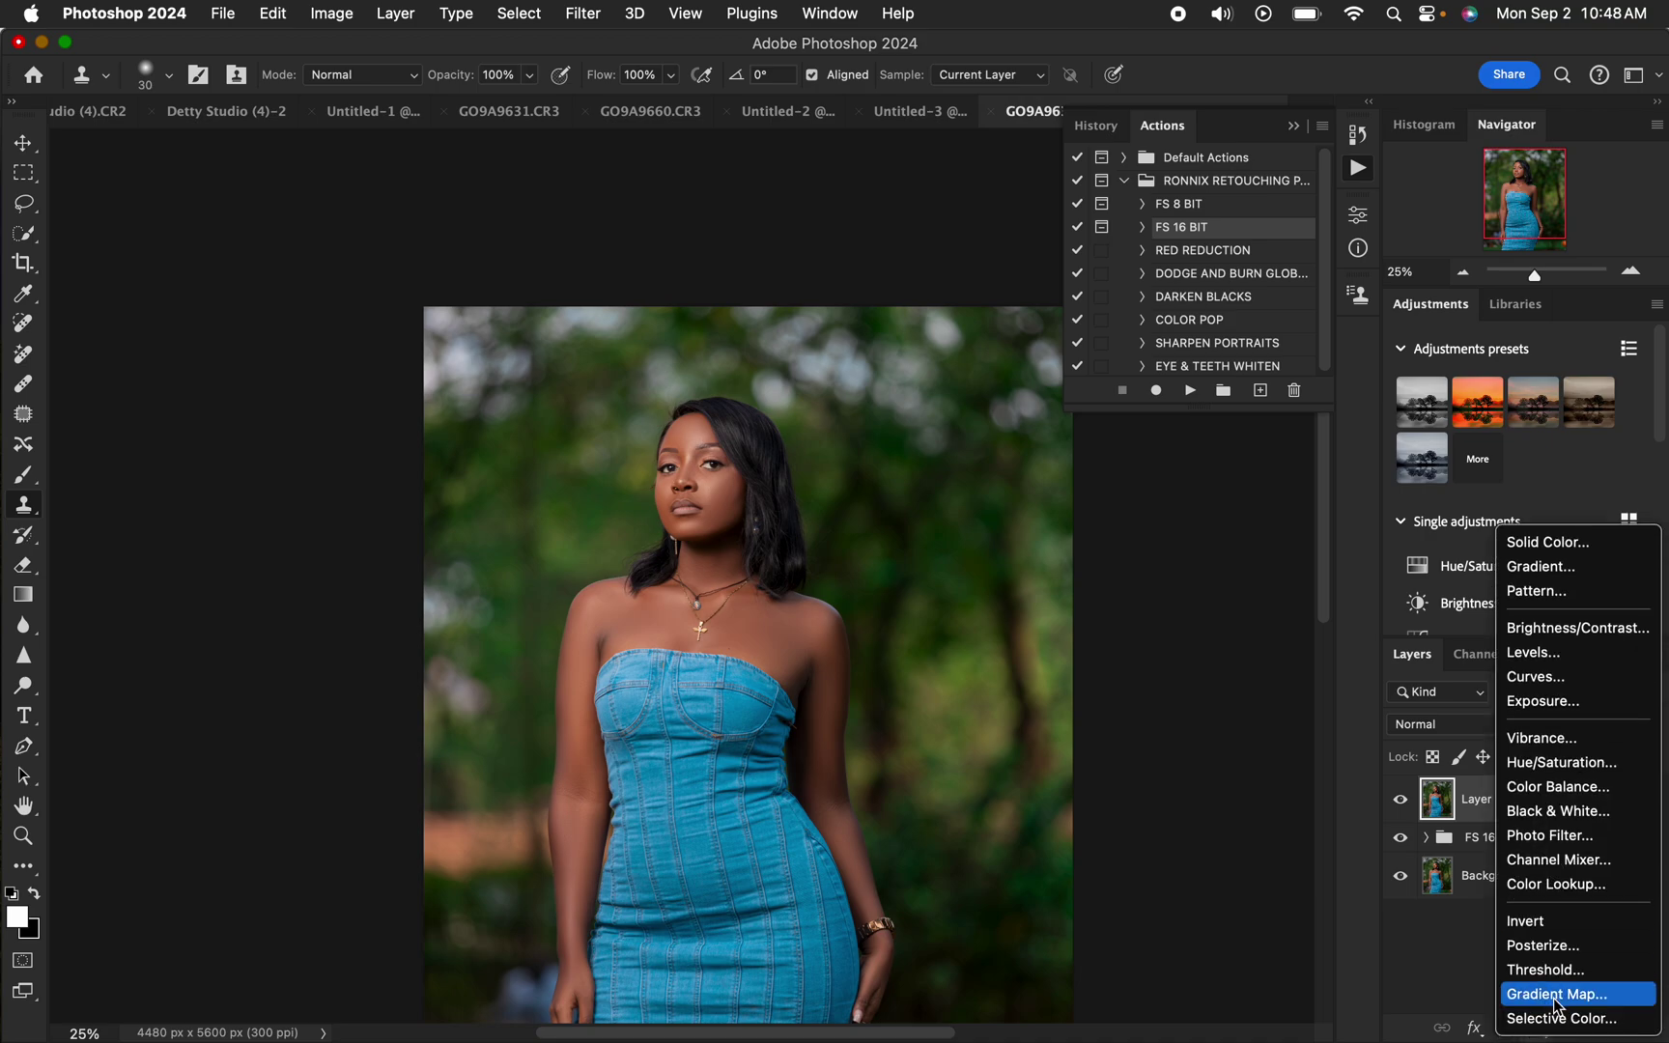
{"action": "left_click", "coordinate": [1556, 1001]}
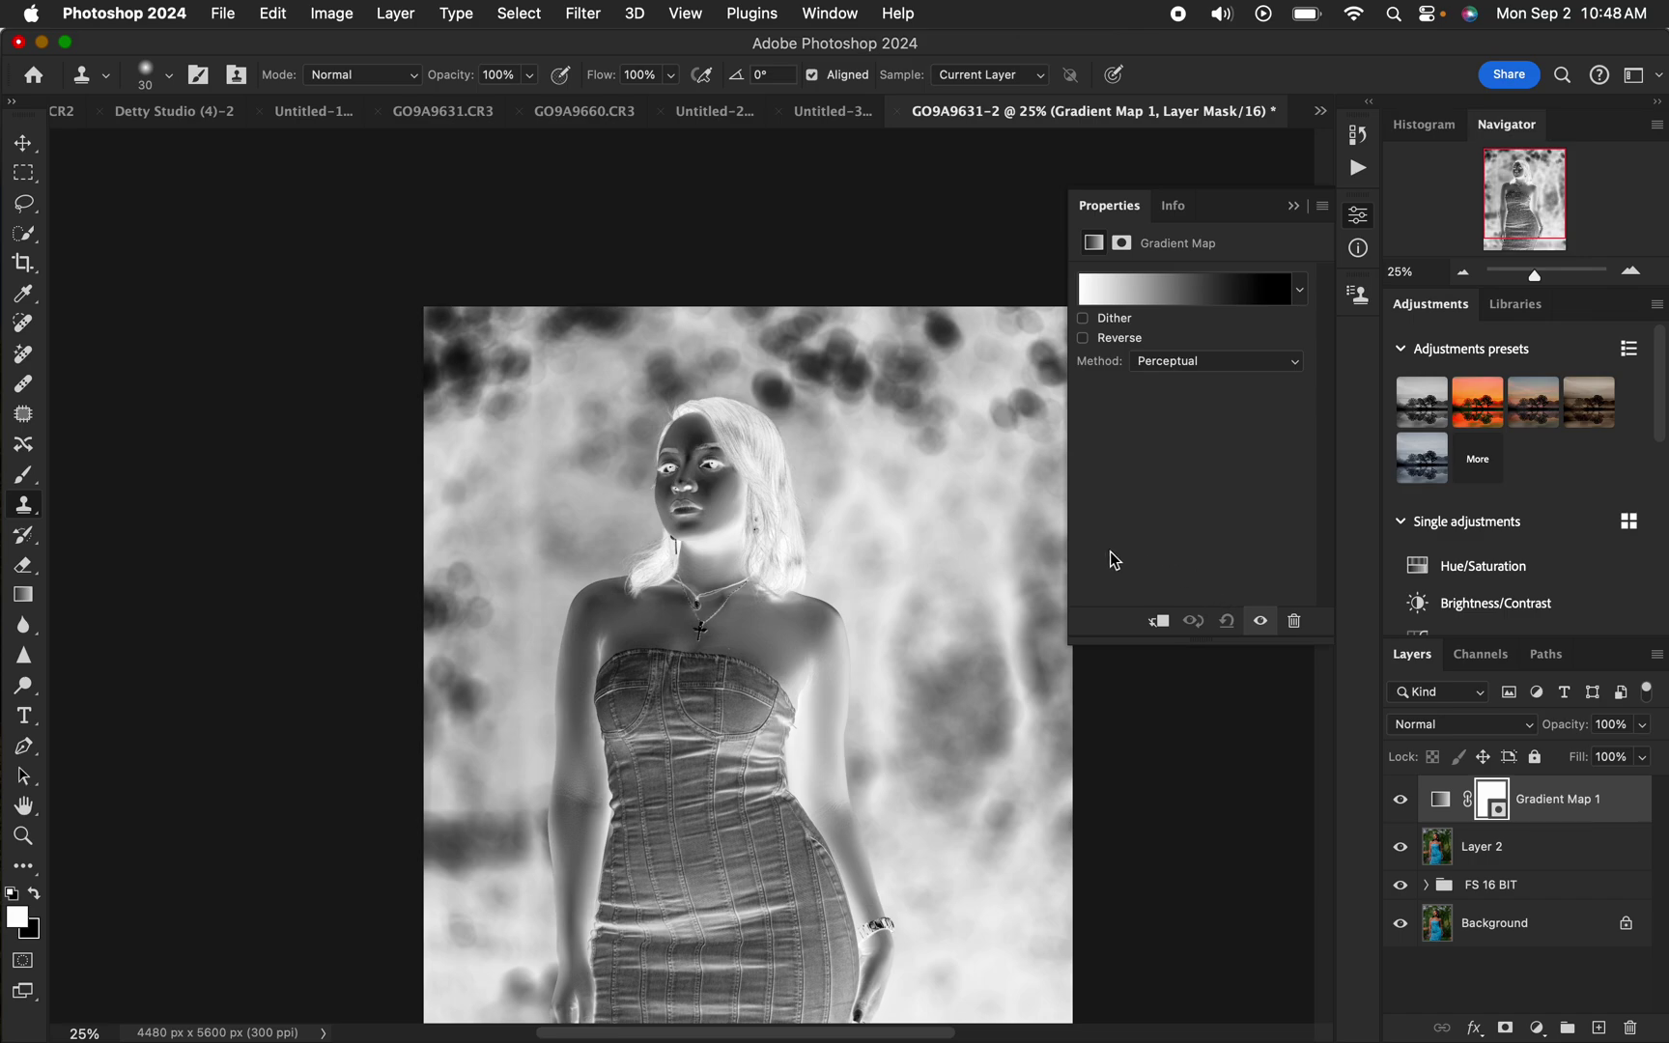
{"action": "left_click", "coordinate": [1400, 801]}
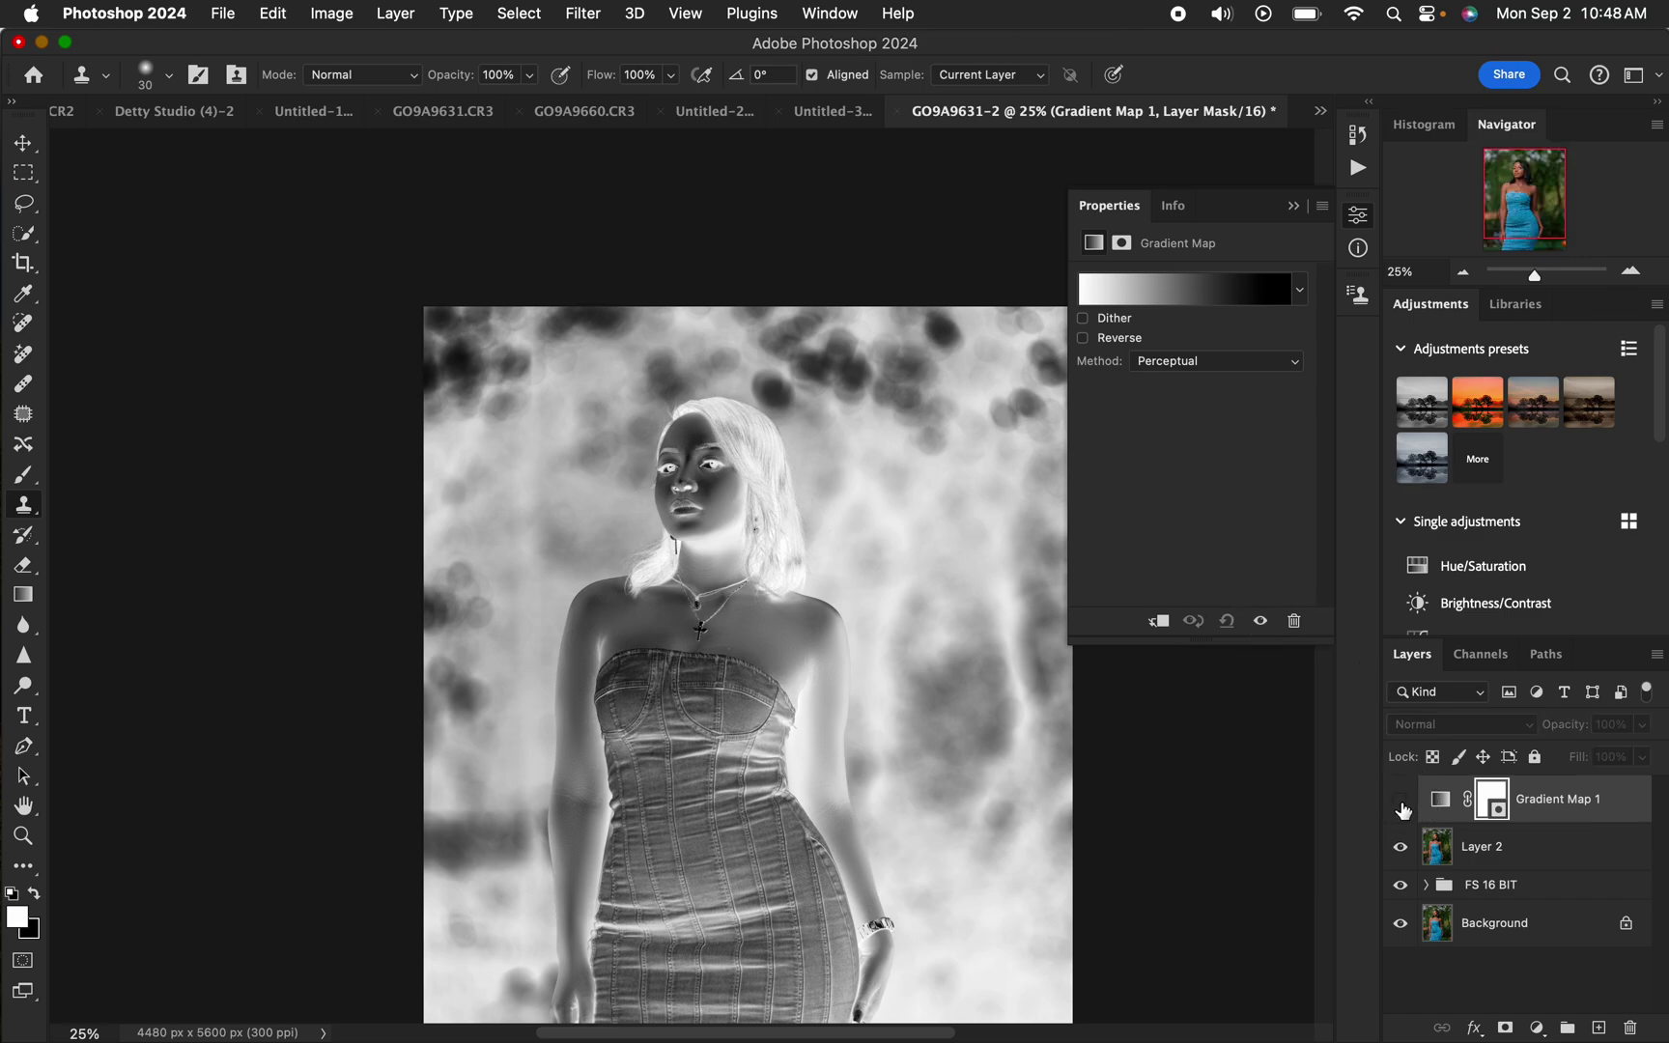
{"action": "left_click", "coordinate": [1440, 804]}
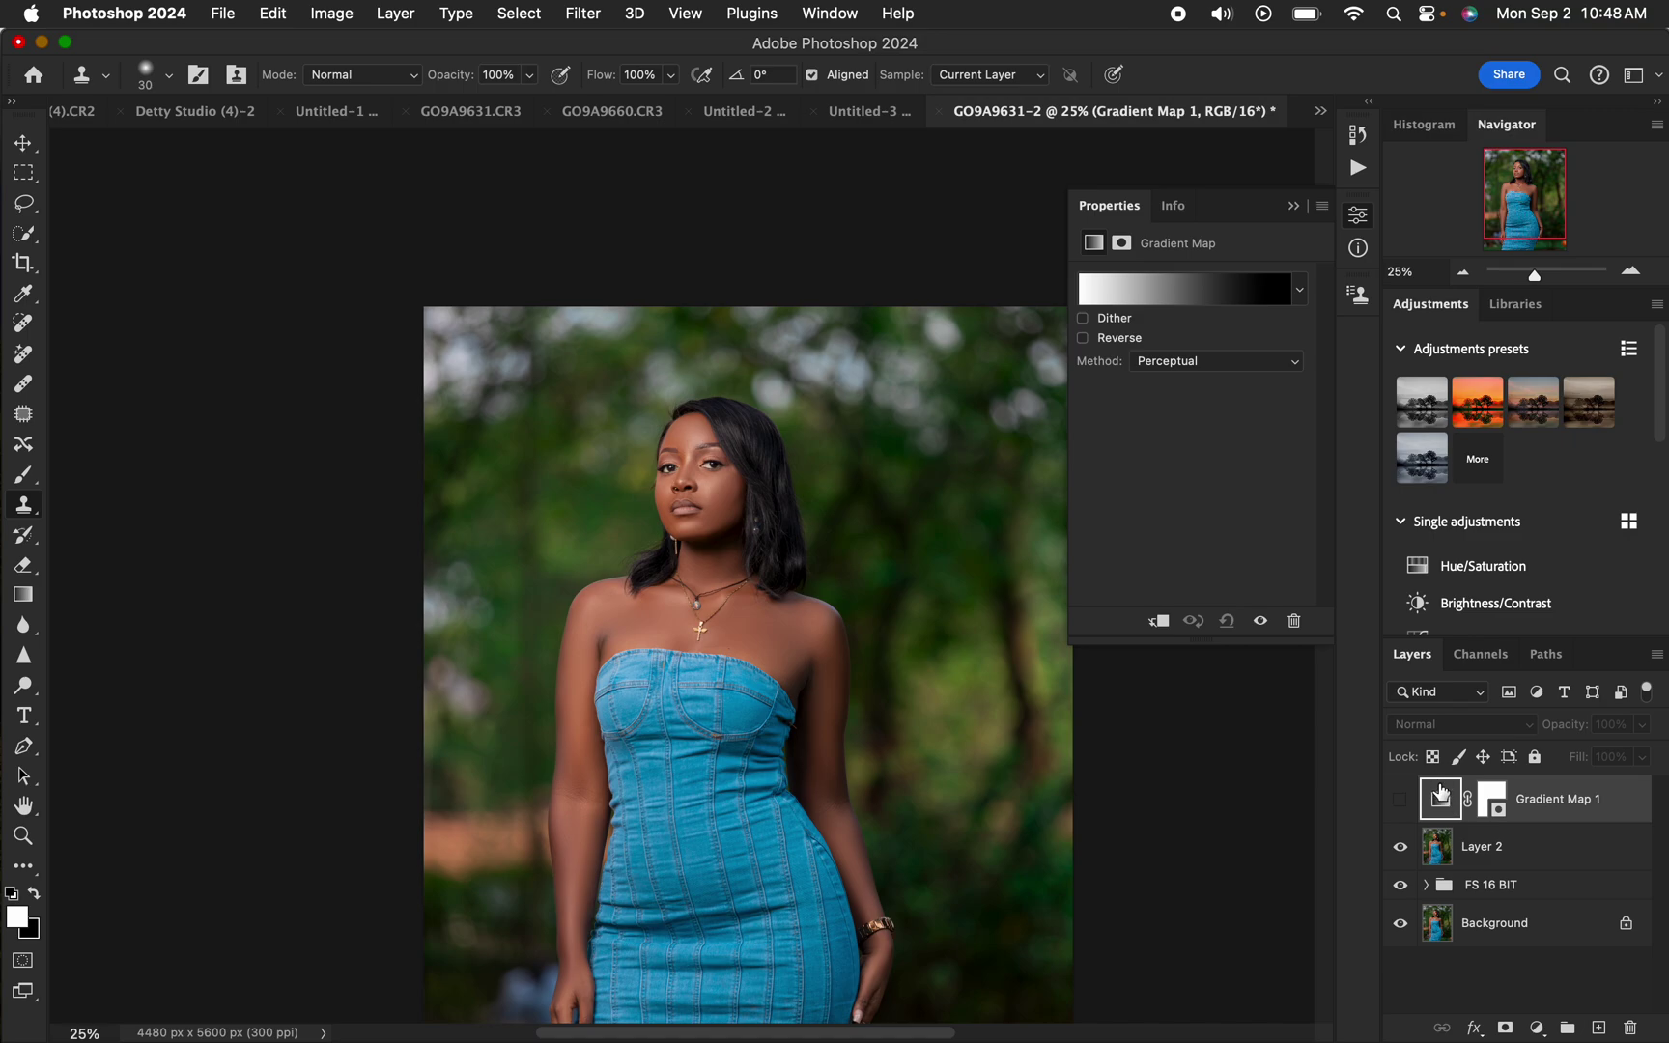
Open the Gradient Map's gradient for editing and keep the eyedropper sample size at 5 by 5 Average for picking skin tones.
{"action": "left_click", "coordinate": [1173, 290]}
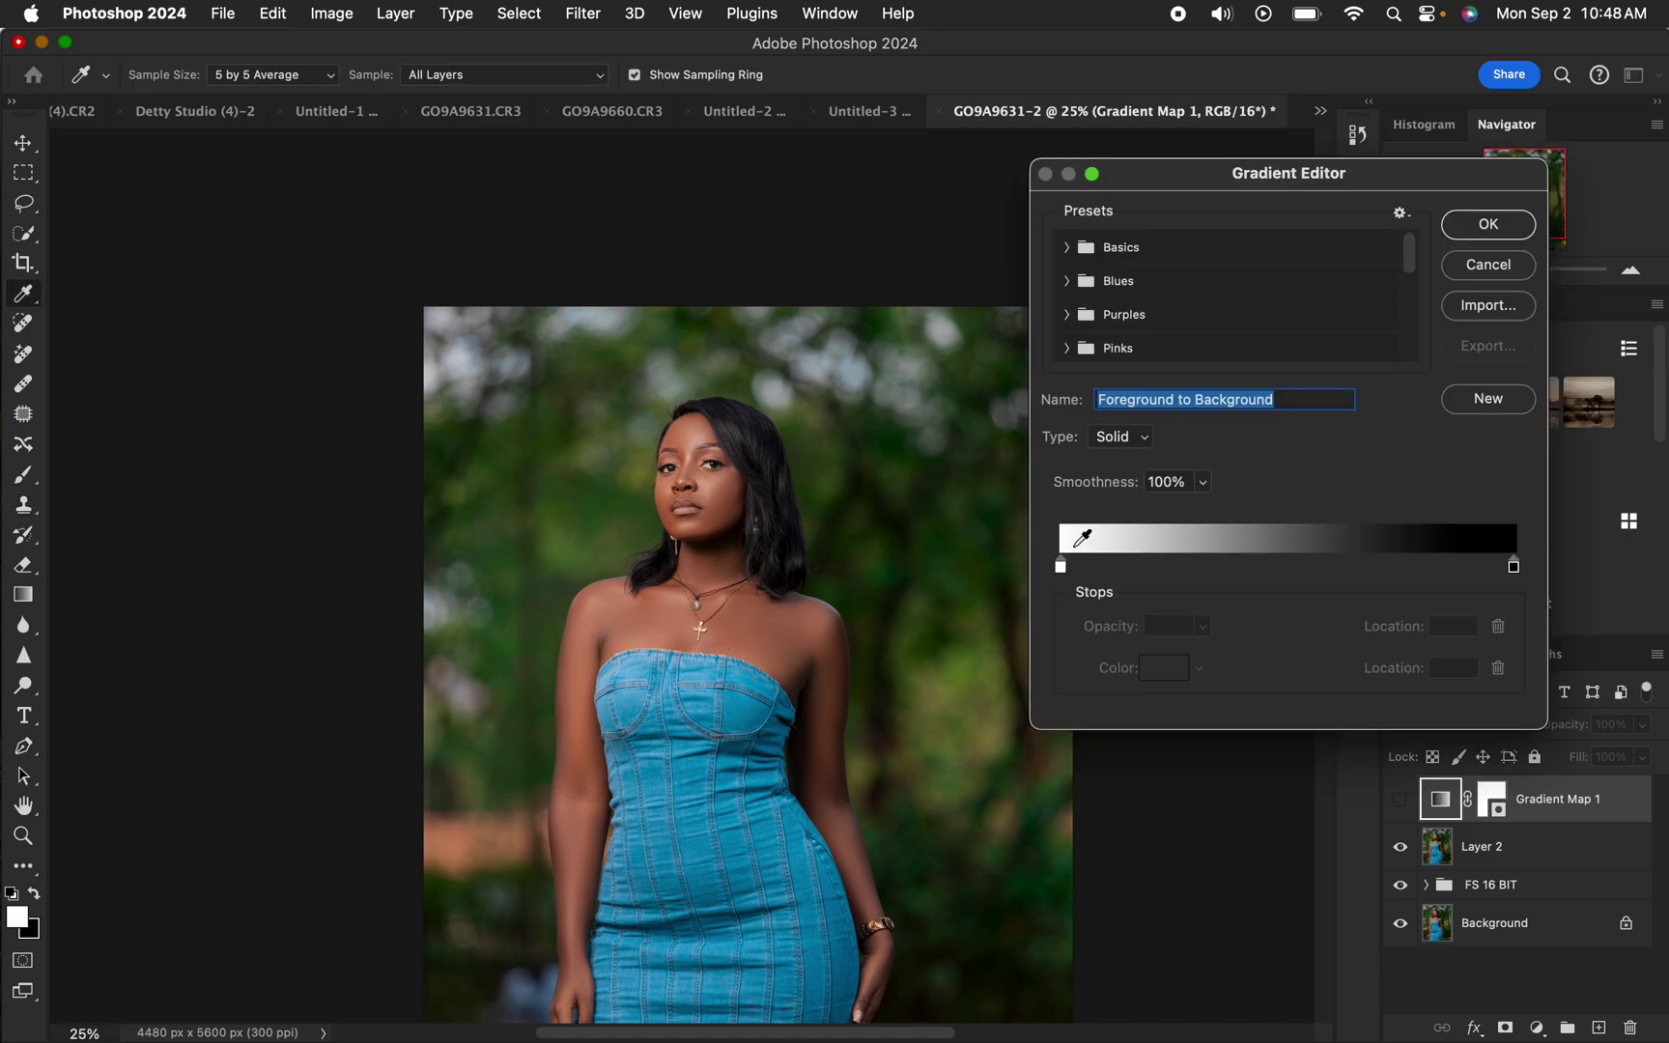
{"action": "left_click", "coordinate": [280, 74]}
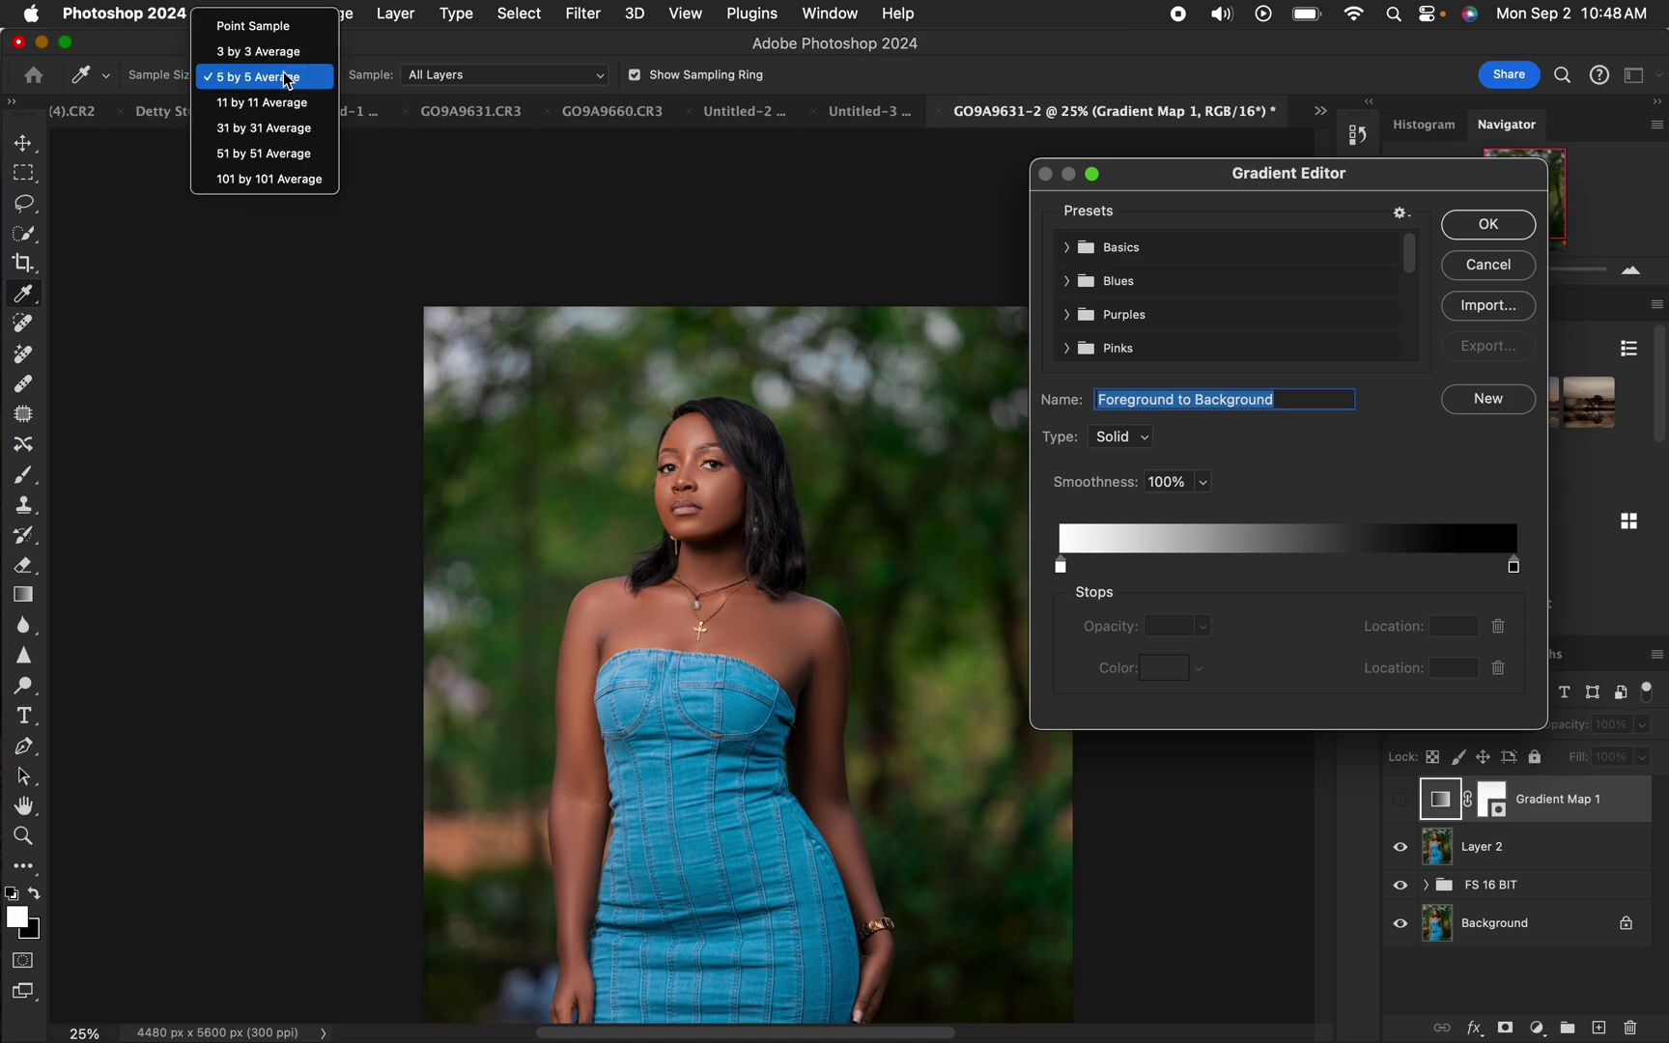
{"action": "left_click", "coordinate": [288, 81]}
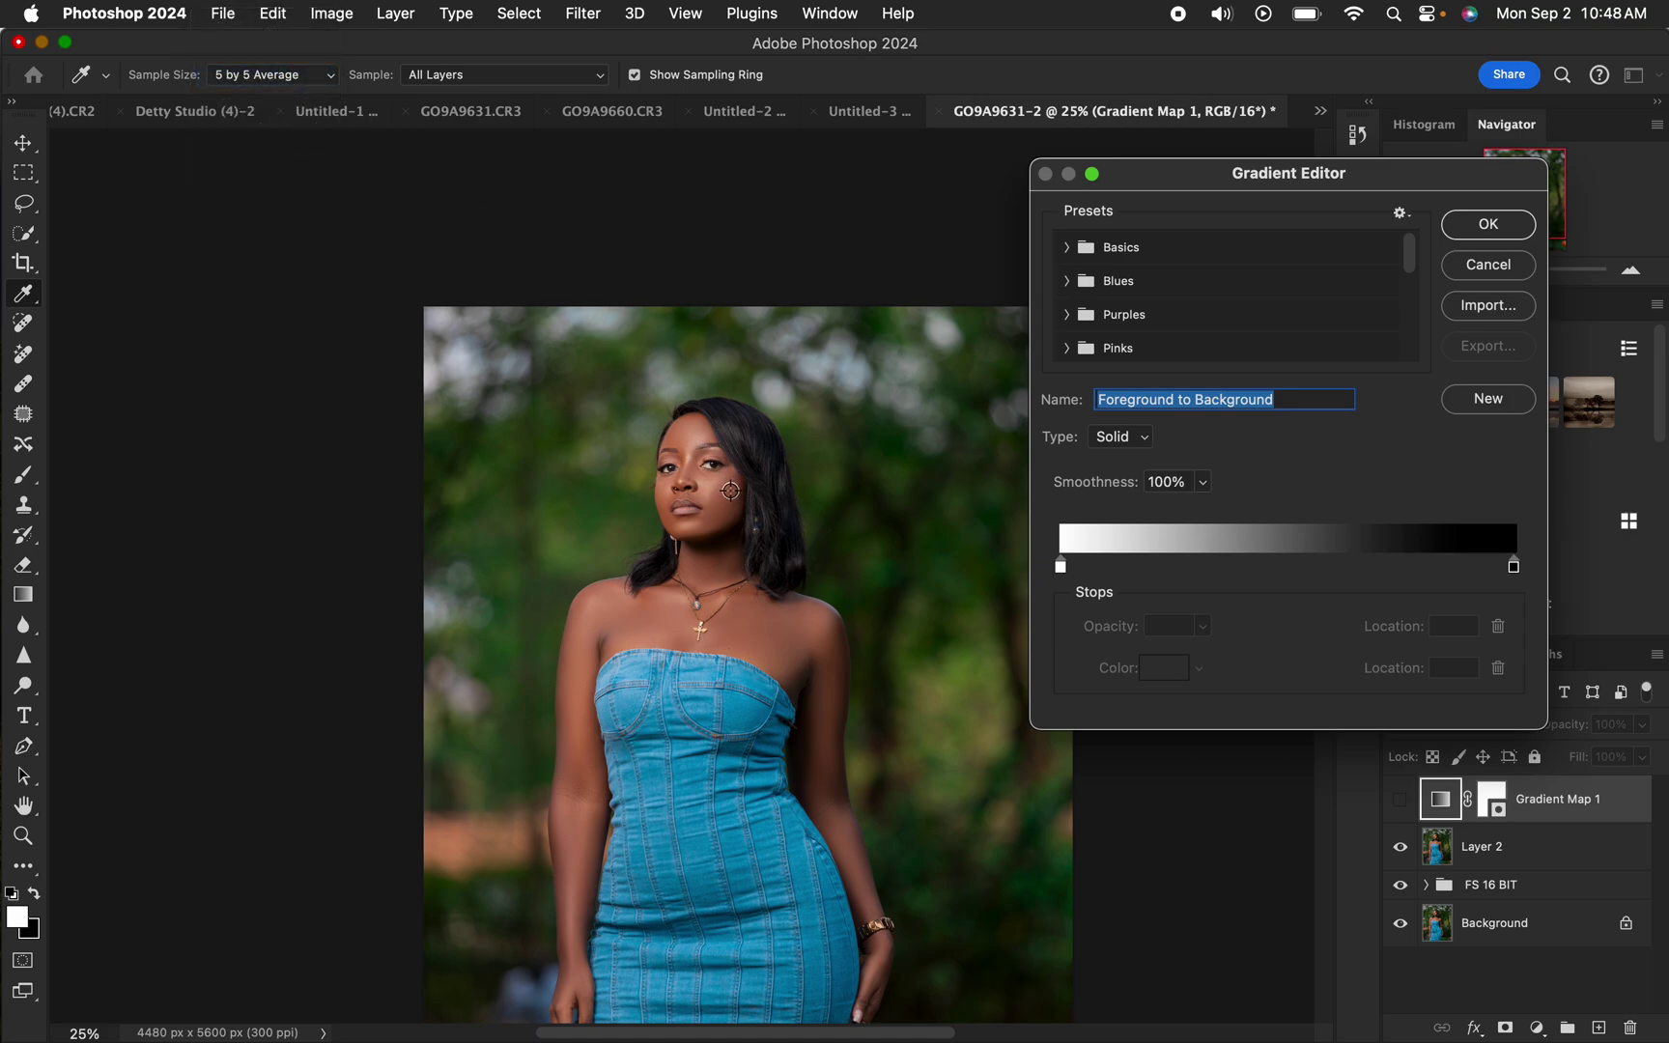
{"action": "left_click_drag", "start_coordinate": [735, 492], "coordinate": [812, 473]}
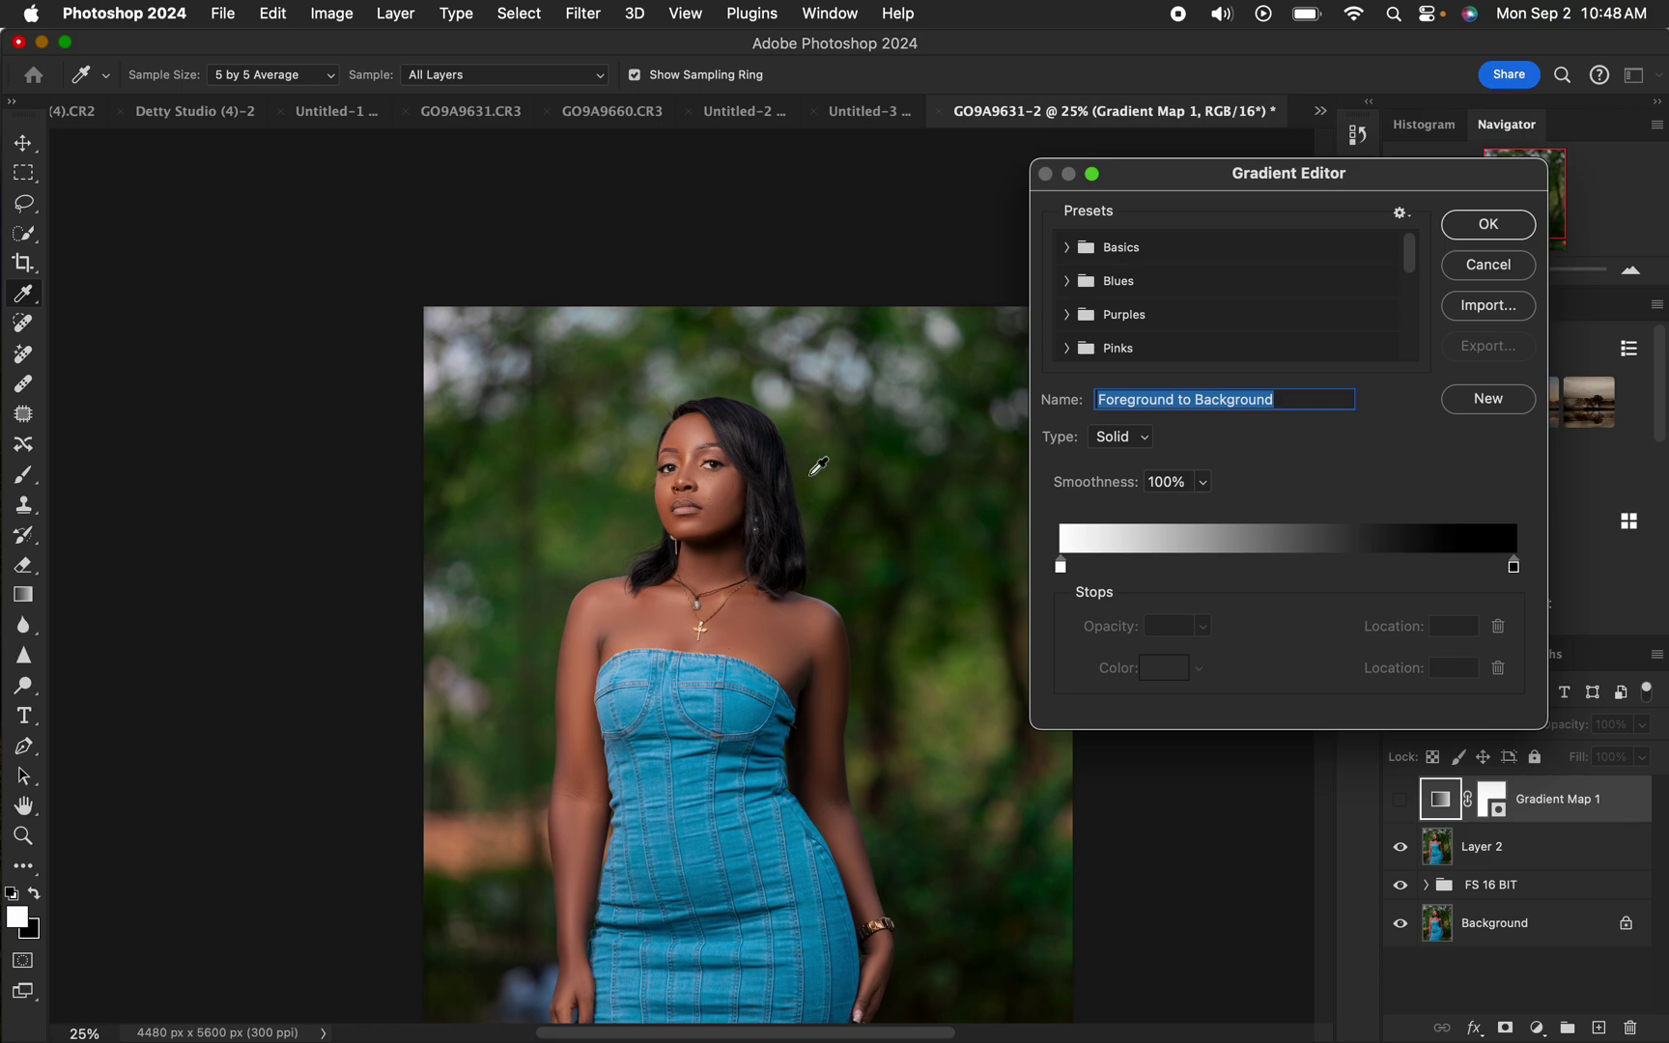
Set the gradient's white color stop at location 0 to the dark skin tone 4d2d19, sampled from the shadow under the chin.
{"action": "left_click", "coordinate": [1060, 566]}
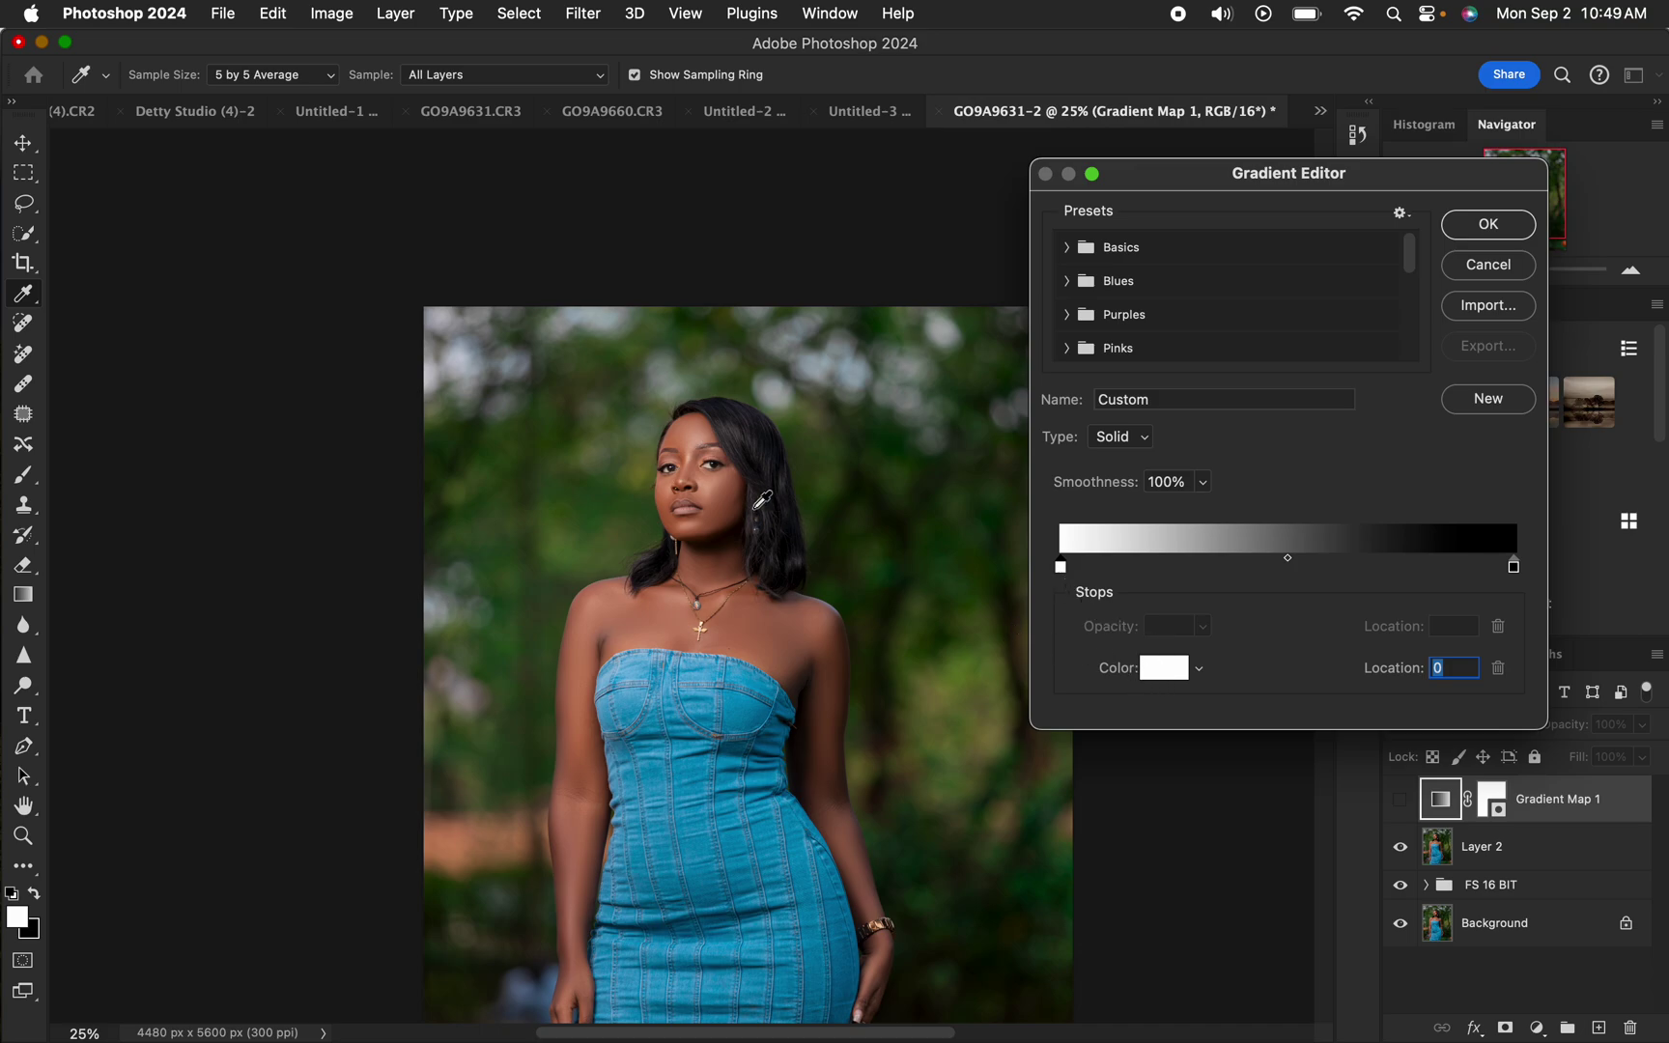
{"action": "left_click", "coordinate": [1162, 676]}
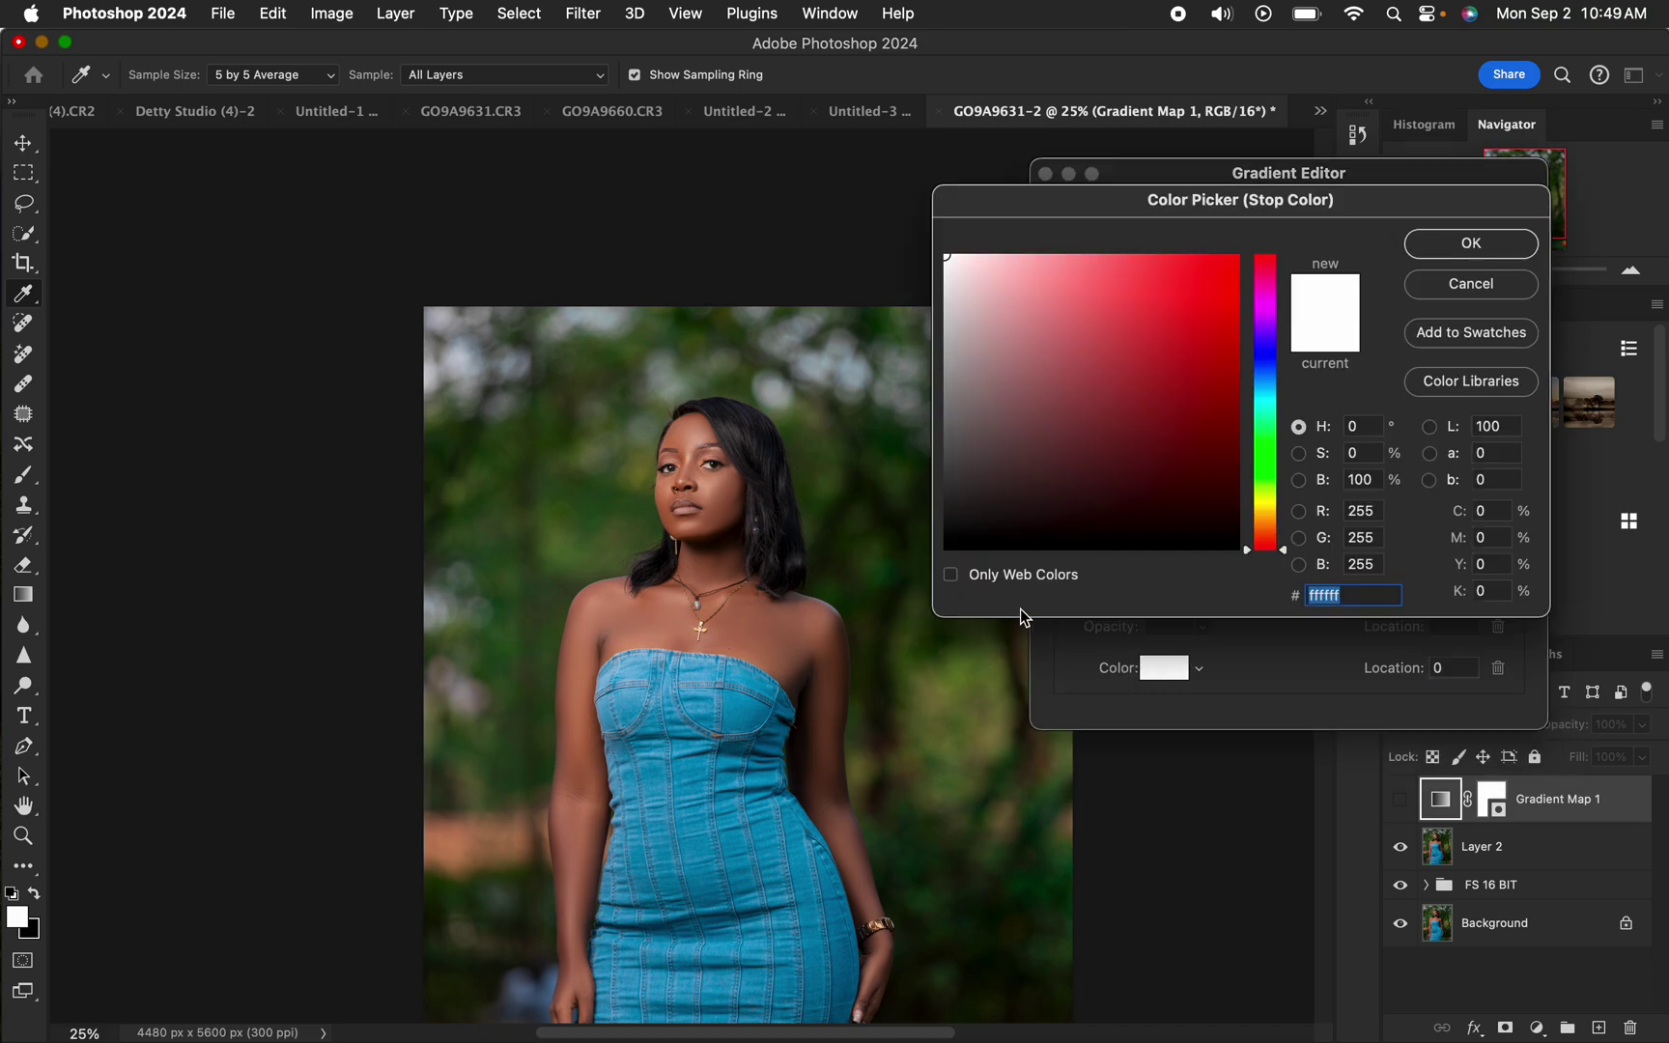
{"action": "key", "text": "super+equal"}
{"action": "key", "text": "super+equal"}
{"action": "key", "text": "super+equal"}
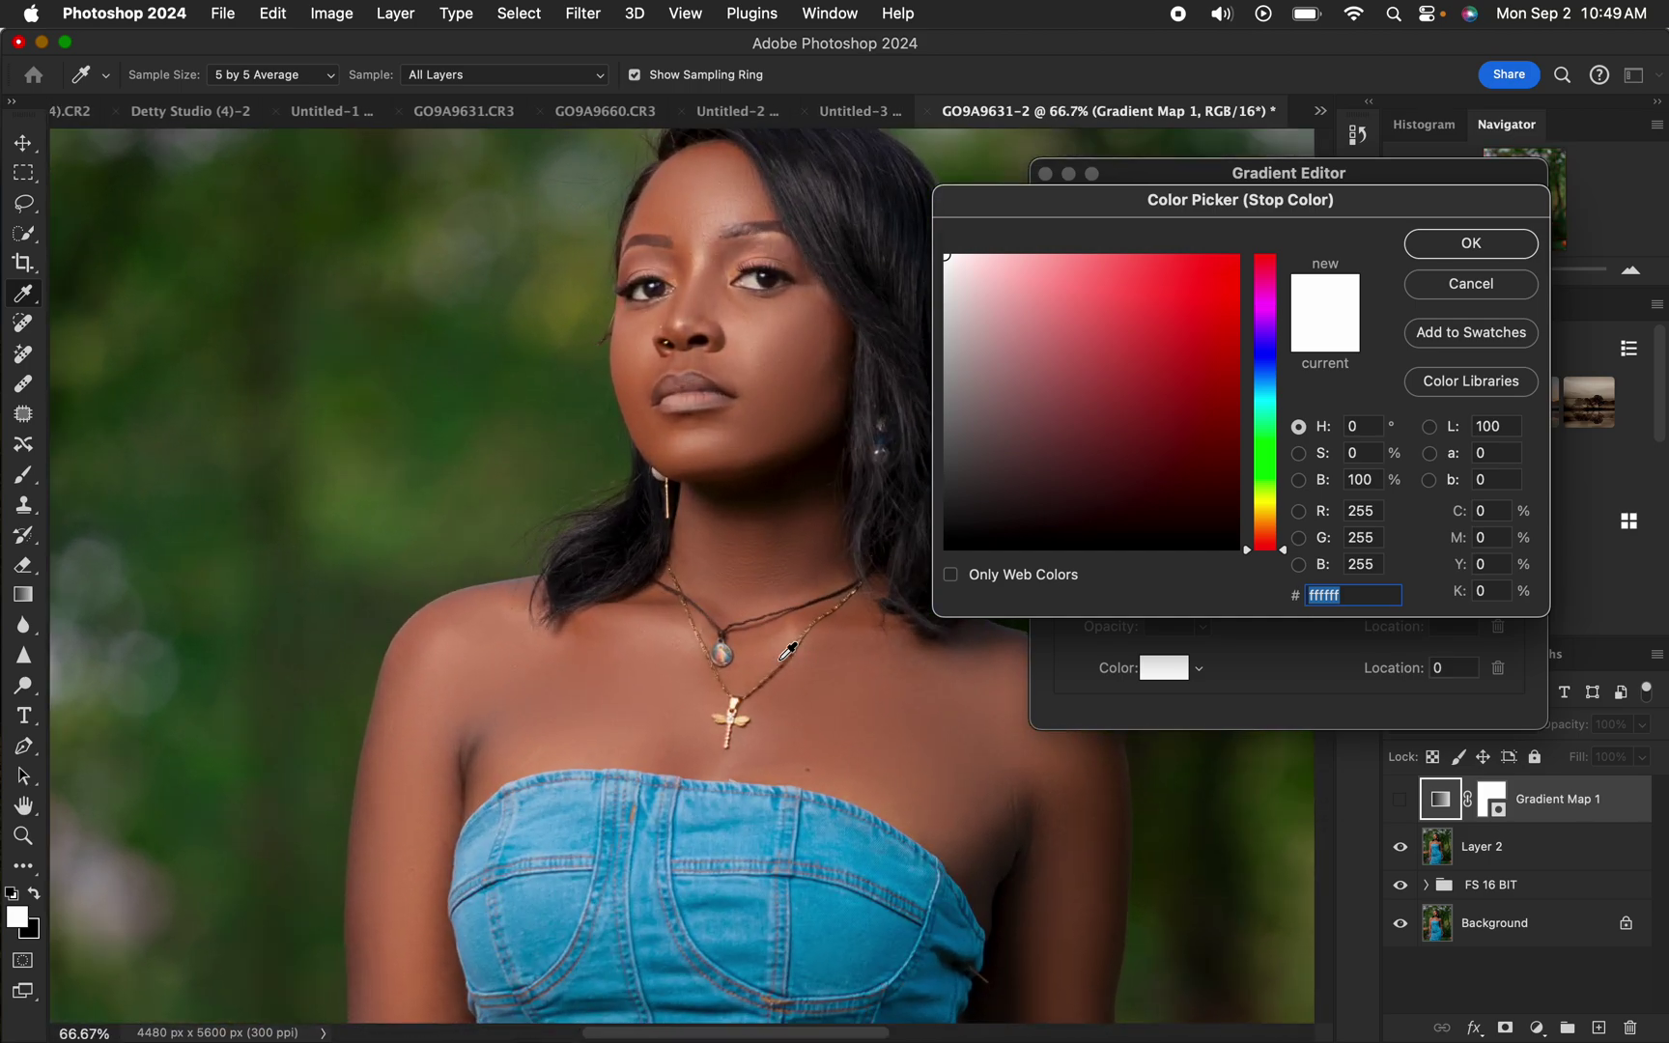
{"action": "left_click", "coordinate": [709, 465]}
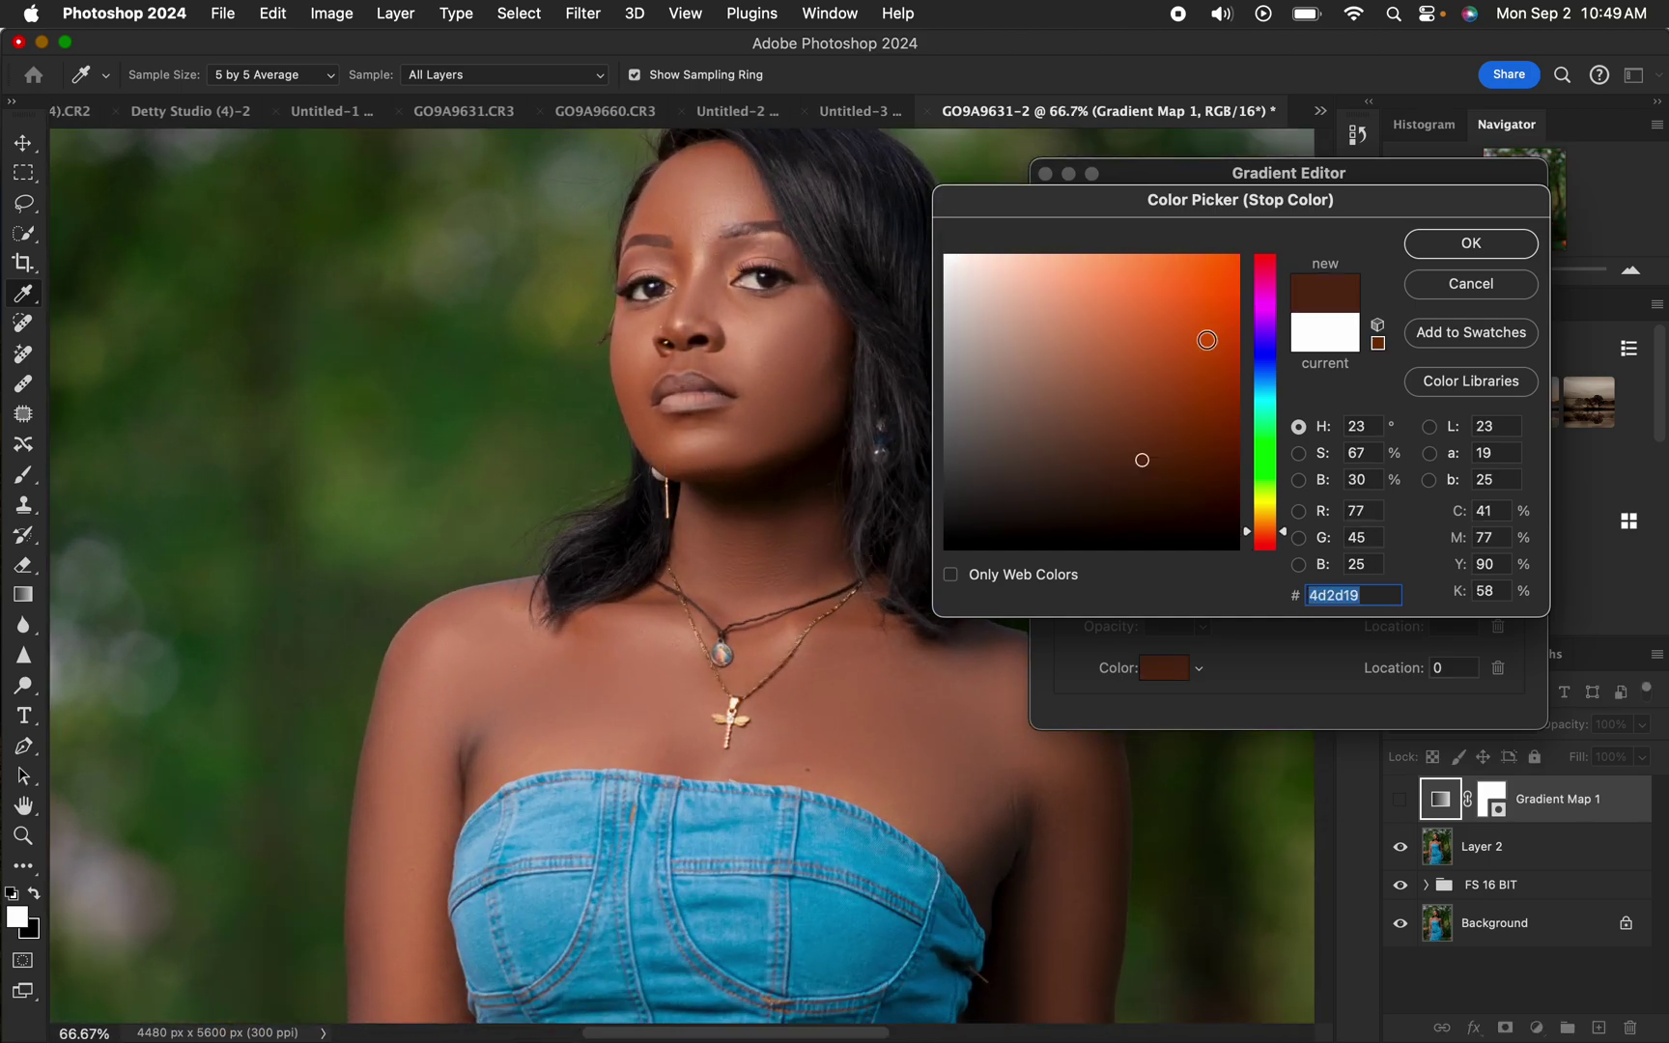
{"action": "left_click", "coordinate": [1465, 248]}
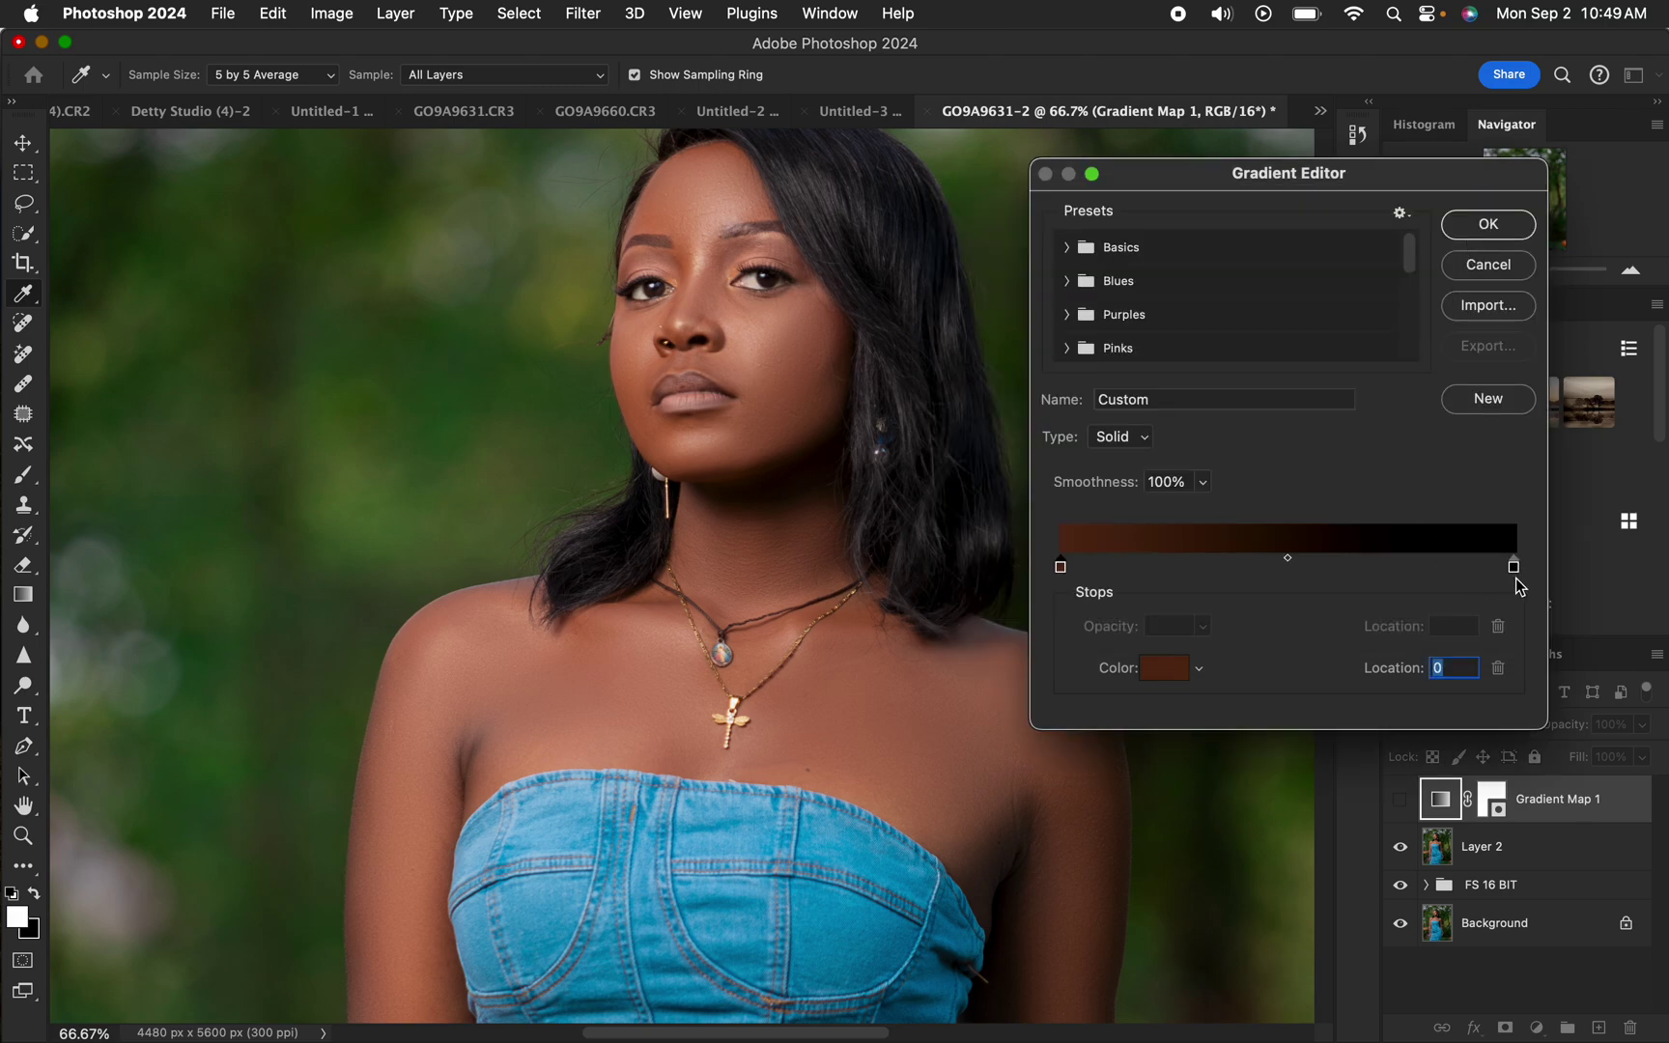
Set the gradient's end stop at location 100 to the light skin tone d5b399, sampled from the forehead between the eyebrows.
{"action": "left_click", "coordinate": [1513, 568]}
{"action": "left_click", "coordinate": [1165, 676]}
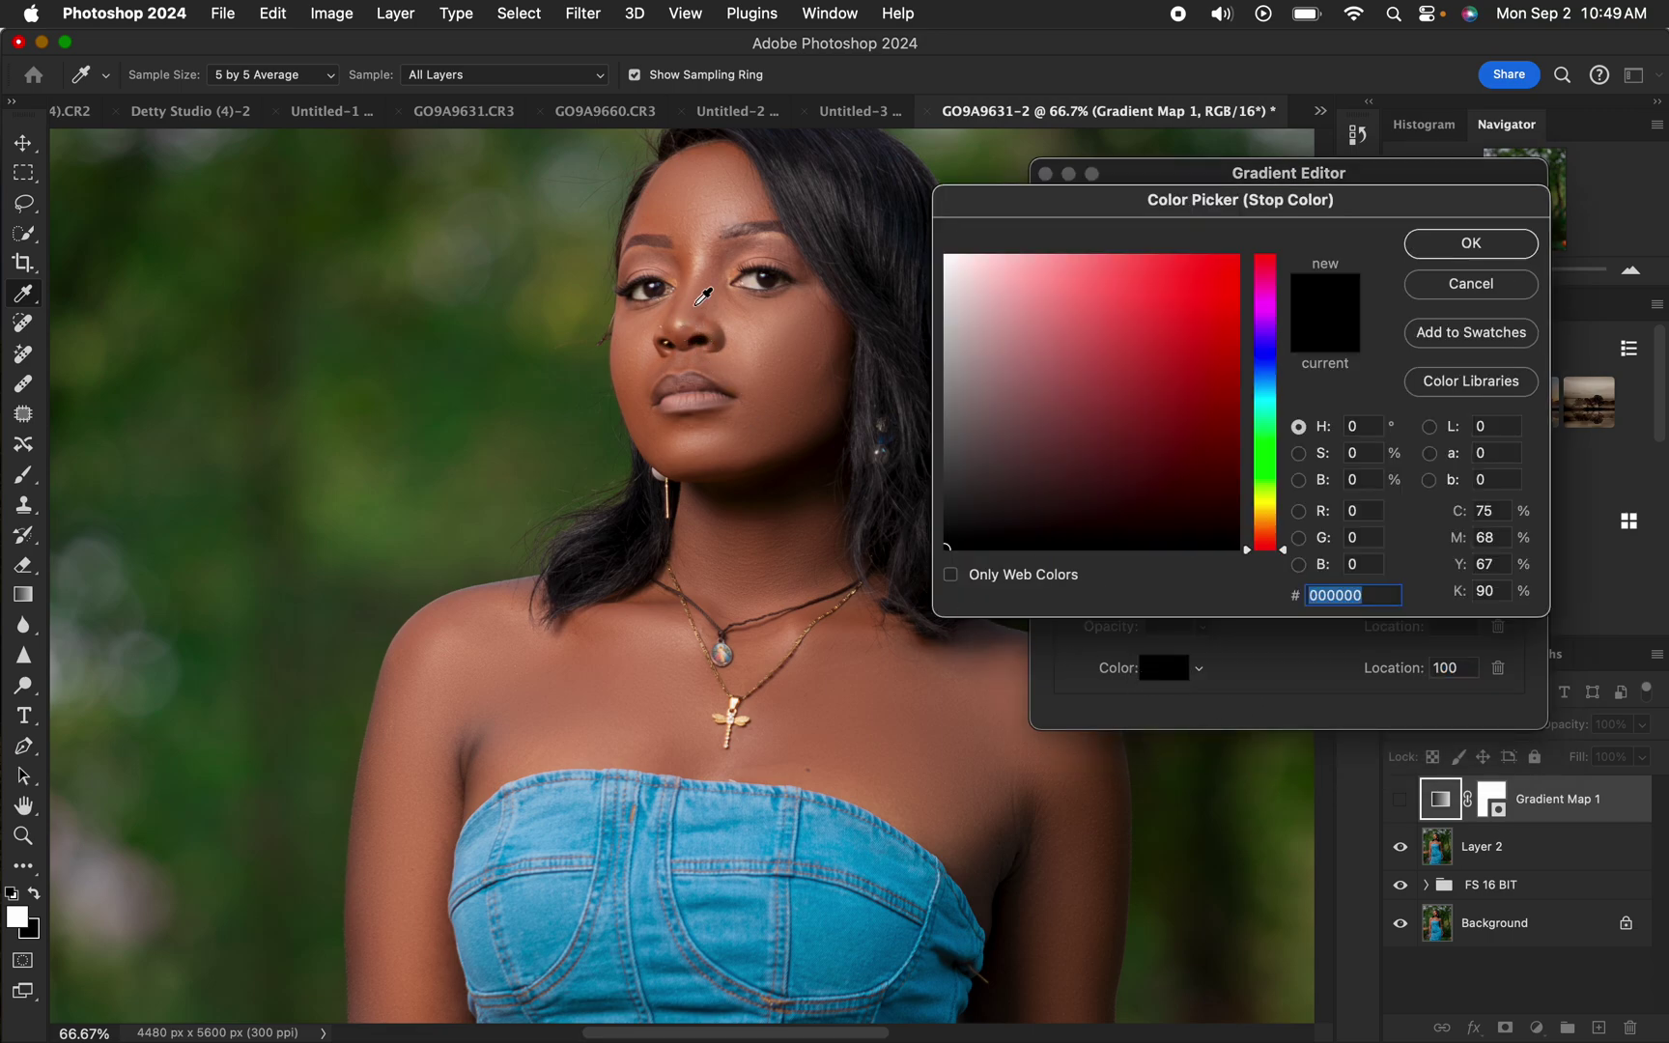
{"action": "left_click", "coordinate": [705, 257]}
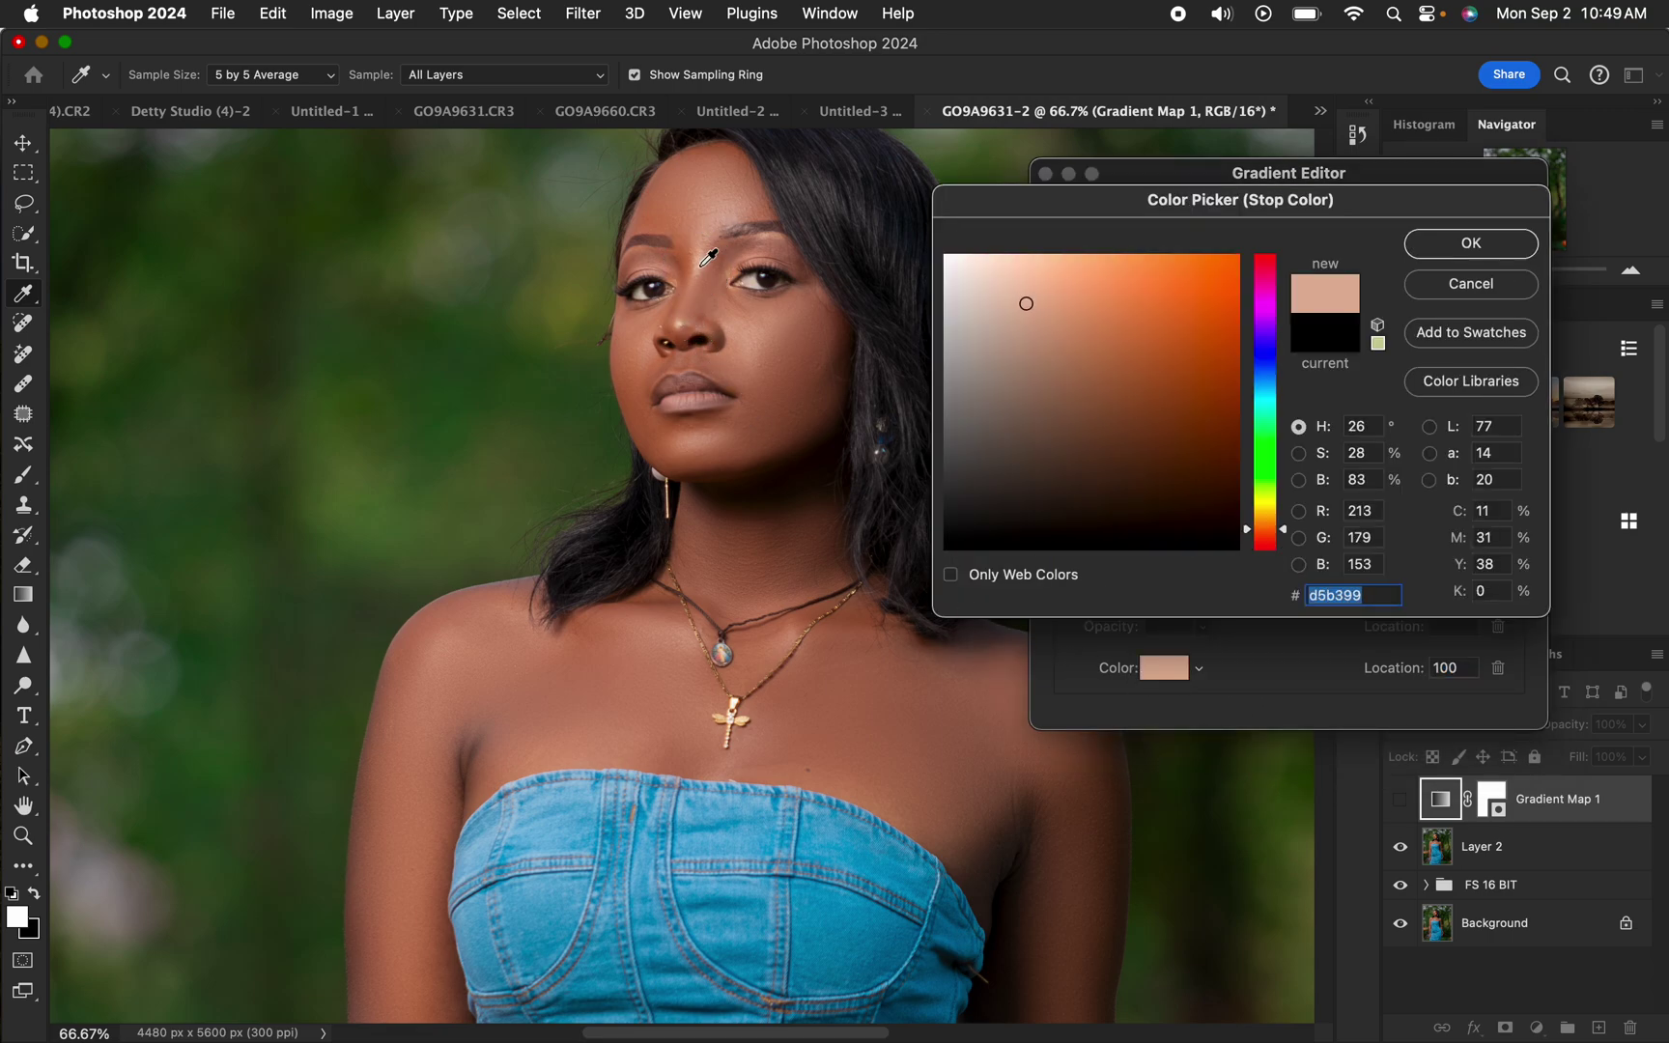
{"action": "left_click", "coordinate": [1476, 244]}
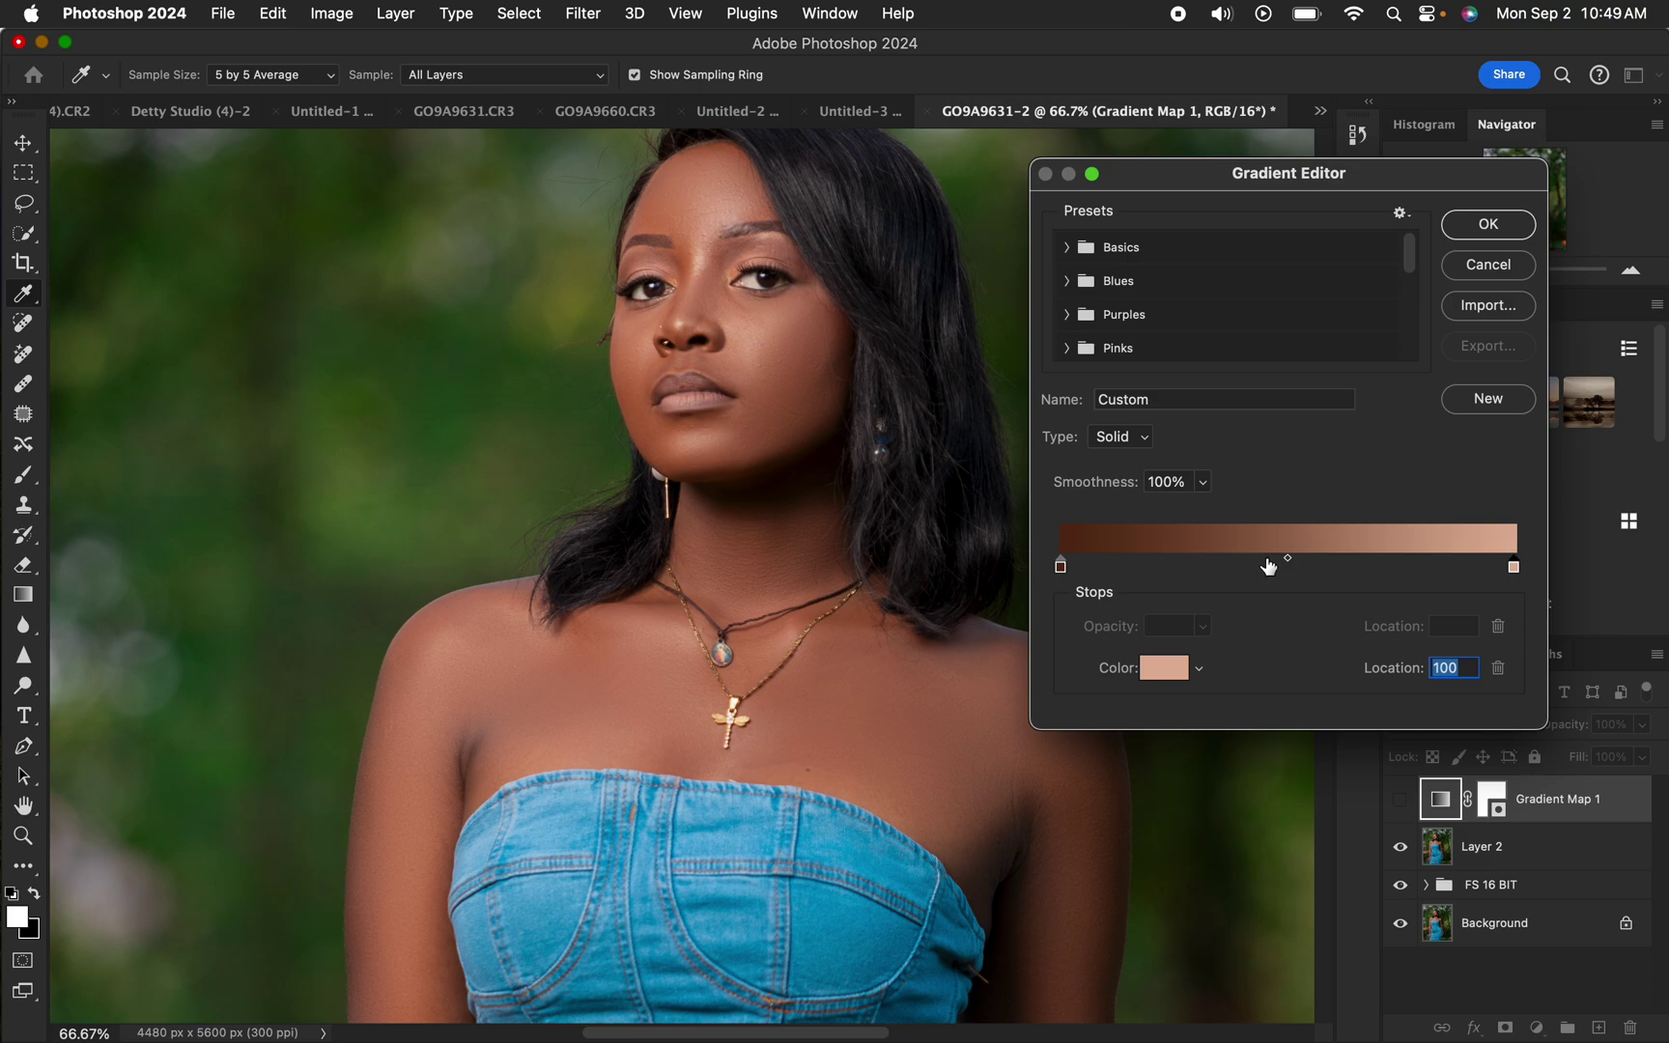
Add a middle color stop at location 50 with the midtone 9f6645, sampled beside the mouth, and apply the gradient.
{"action": "left_click", "coordinate": [1273, 567]}
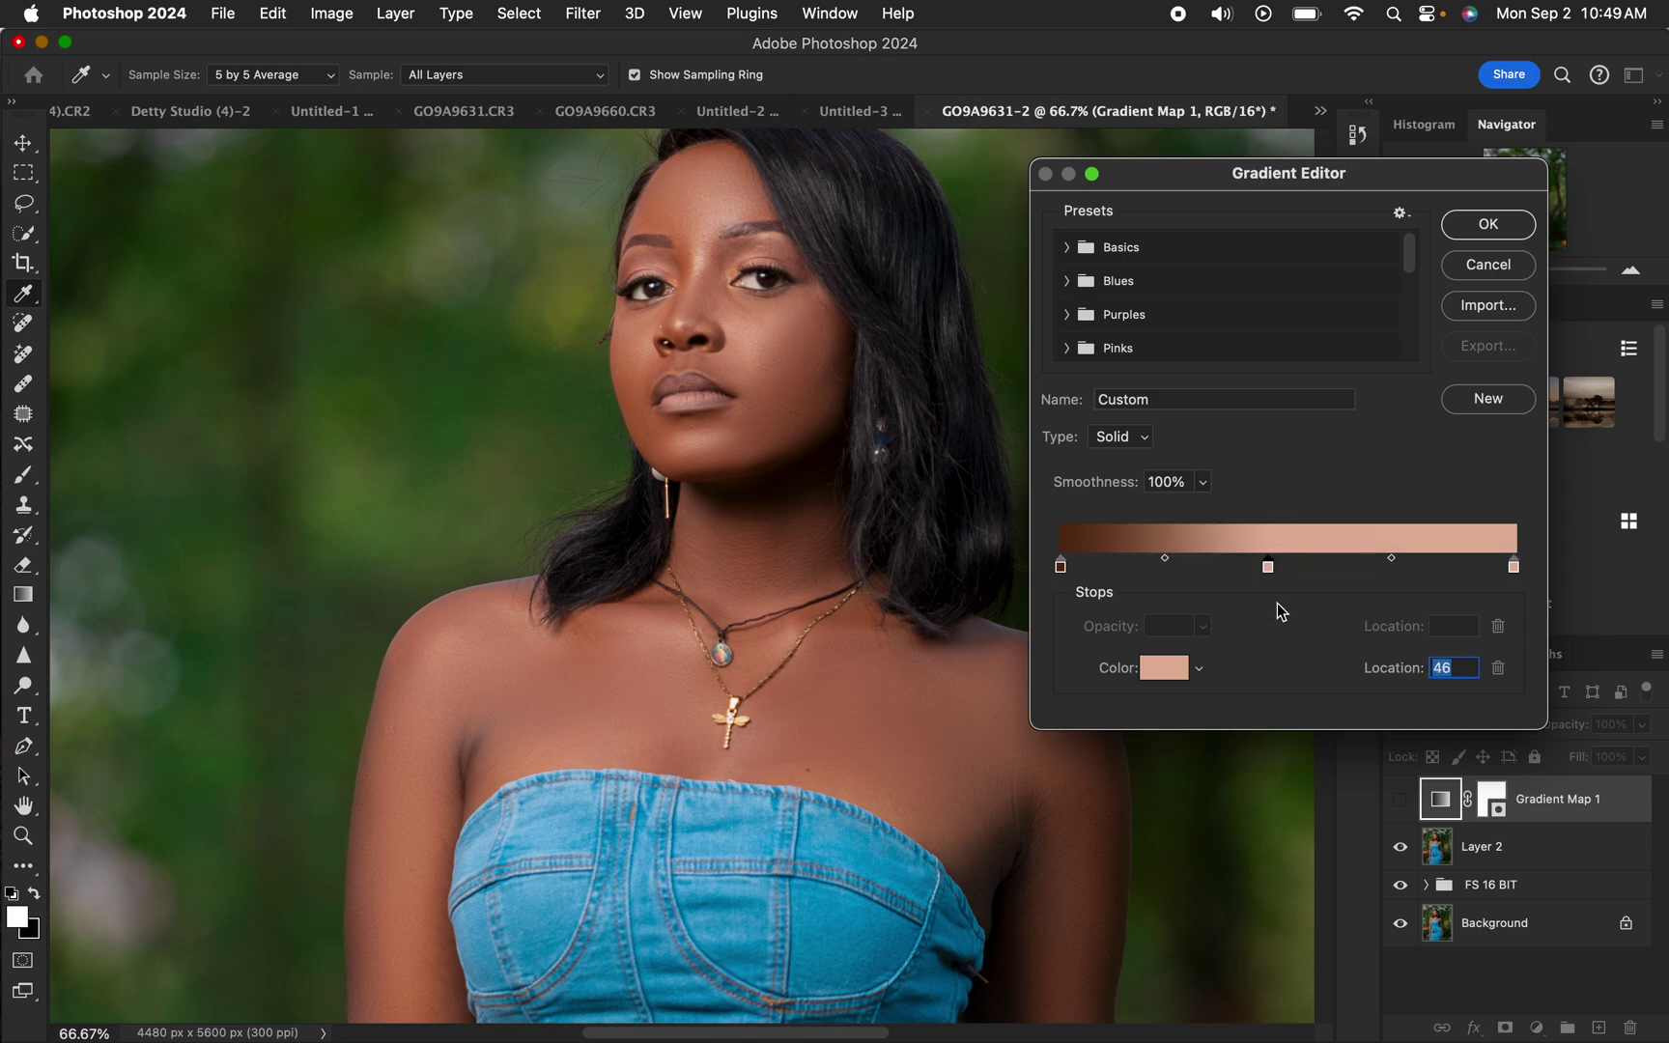
{"action": "type", "text": "5"}
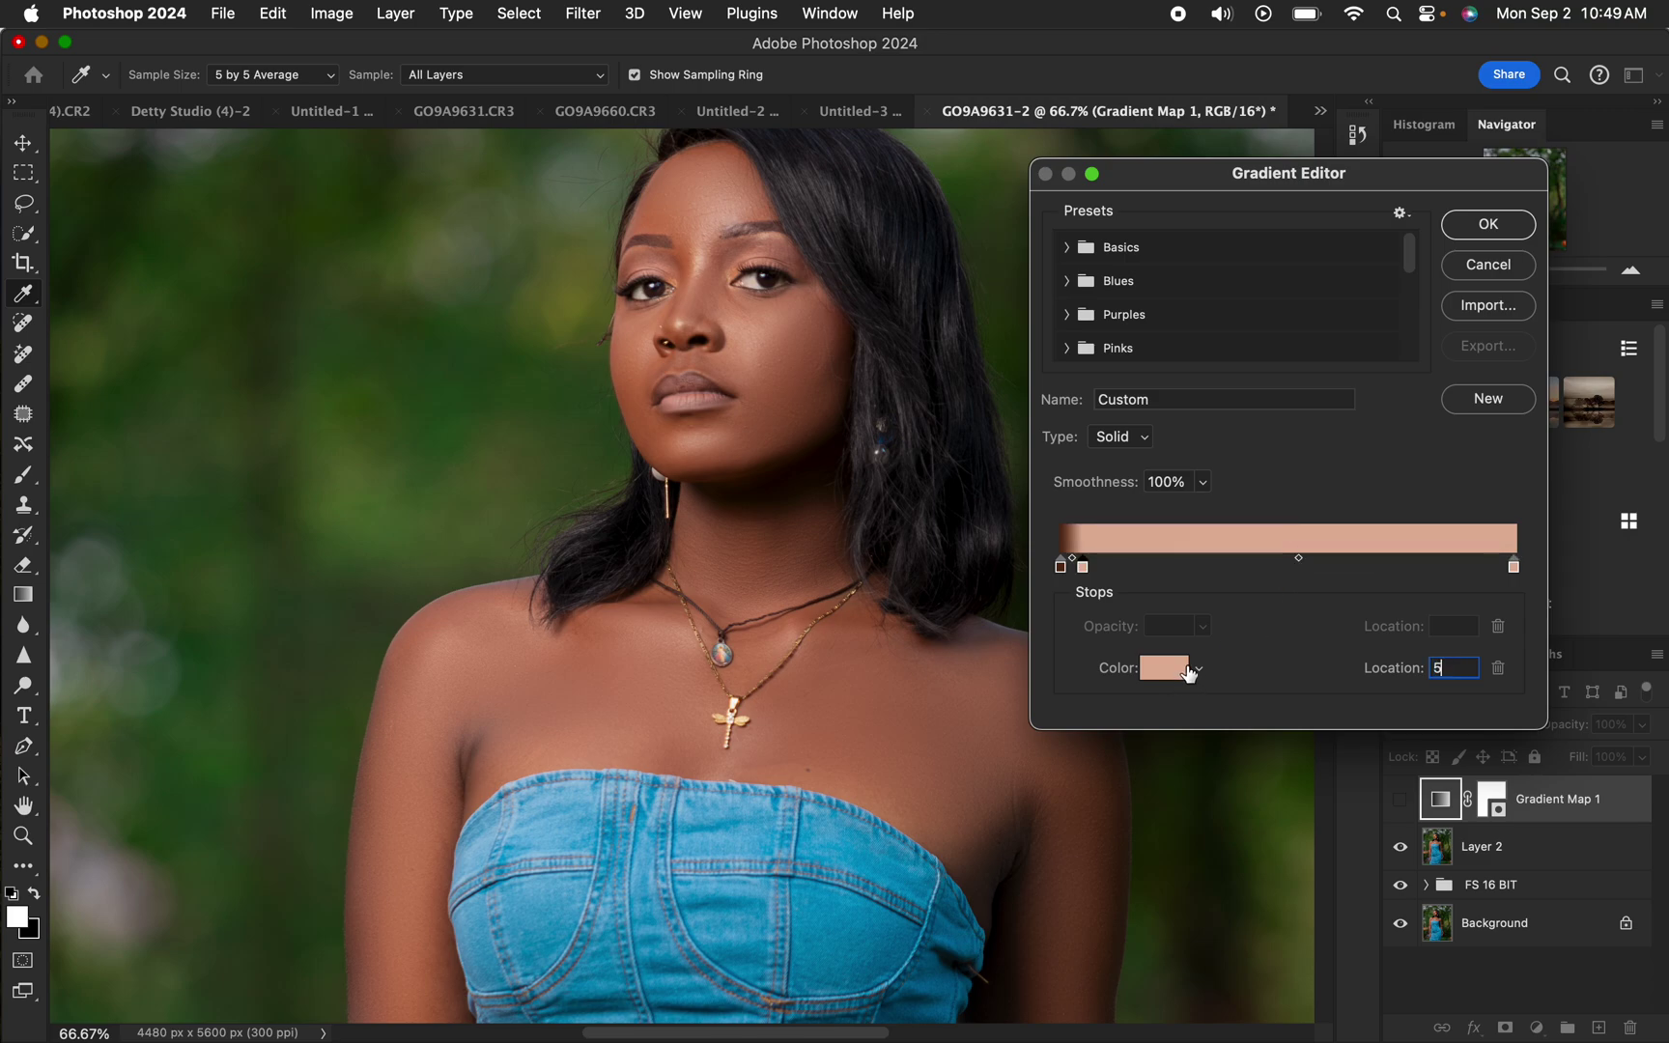
{"action": "type", "text": "0"}
{"action": "left_click", "coordinate": [1175, 669]}
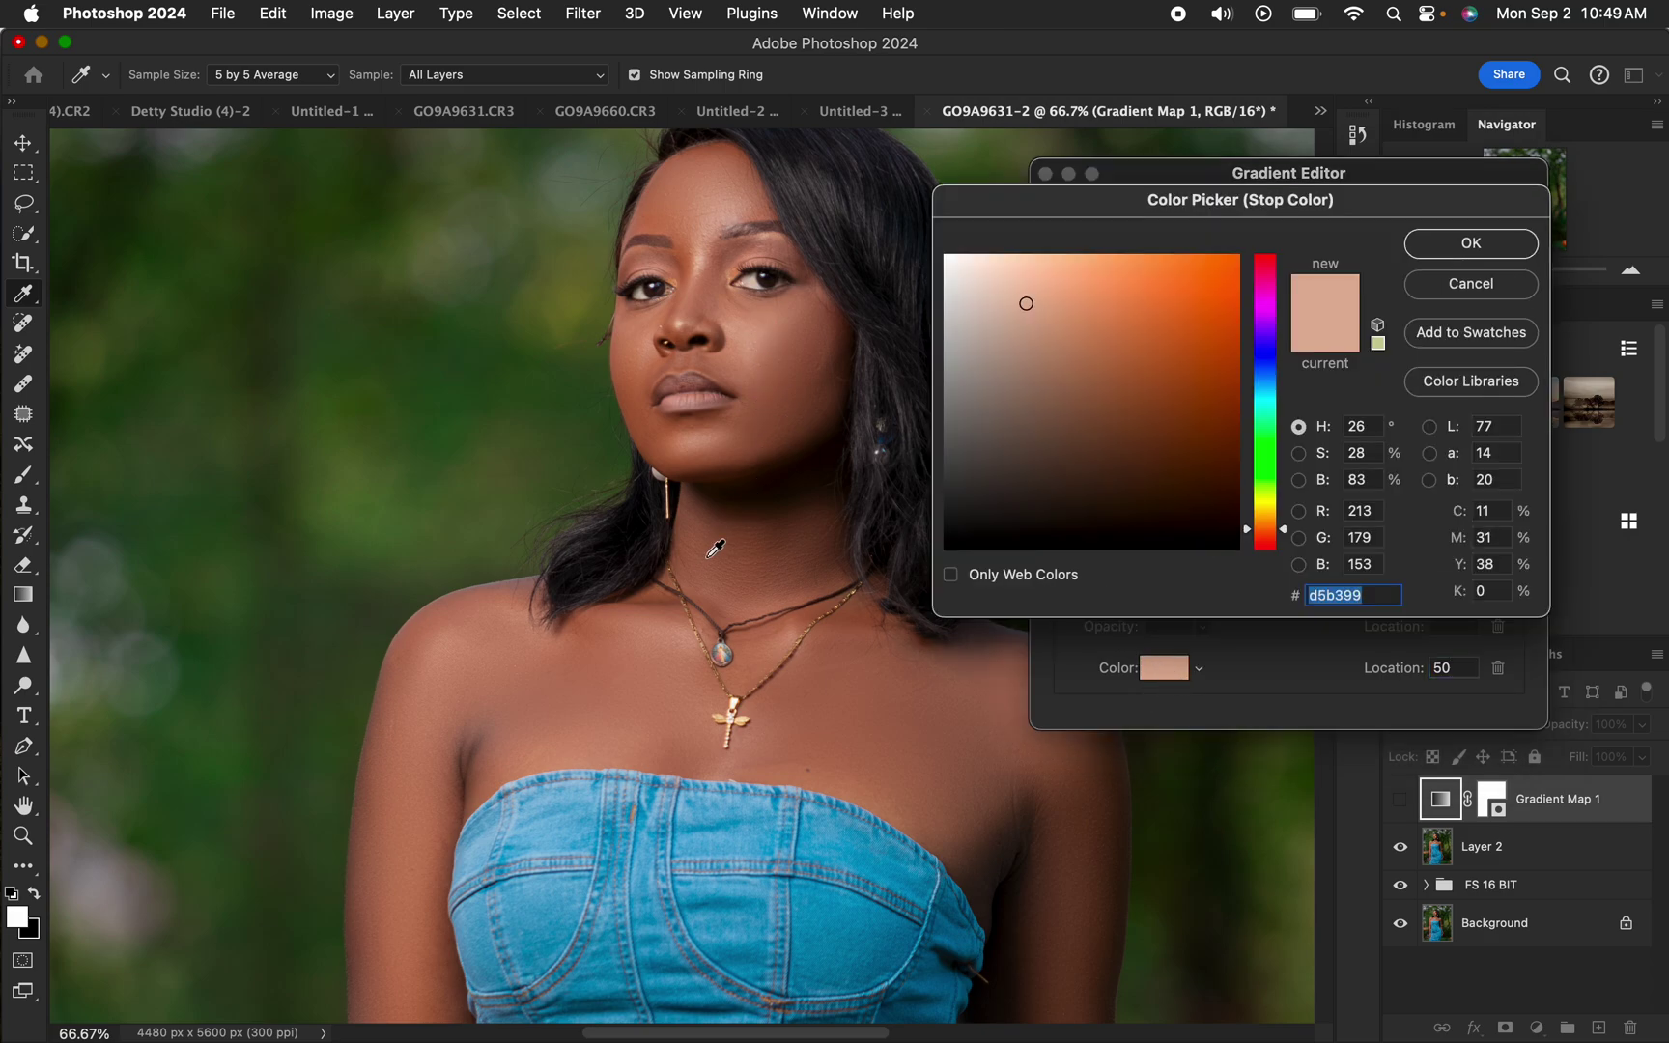
{"action": "left_click", "coordinate": [655, 389]}
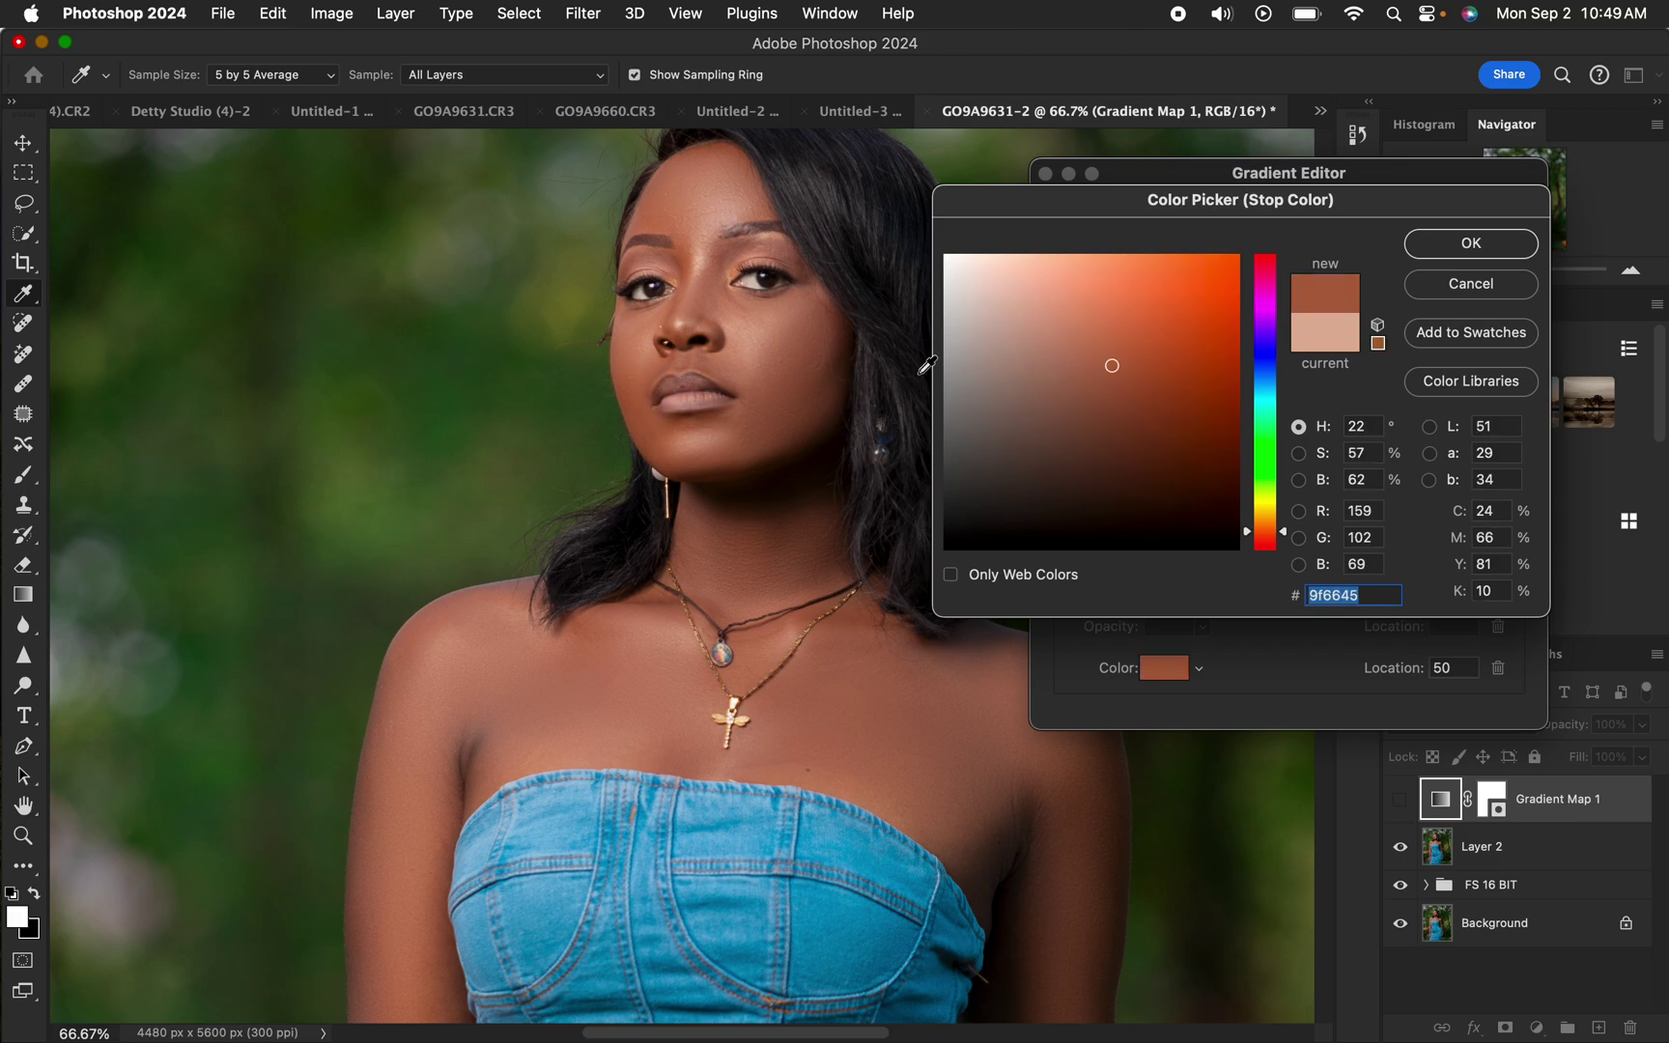
{"action": "left_click", "coordinate": [1439, 246]}
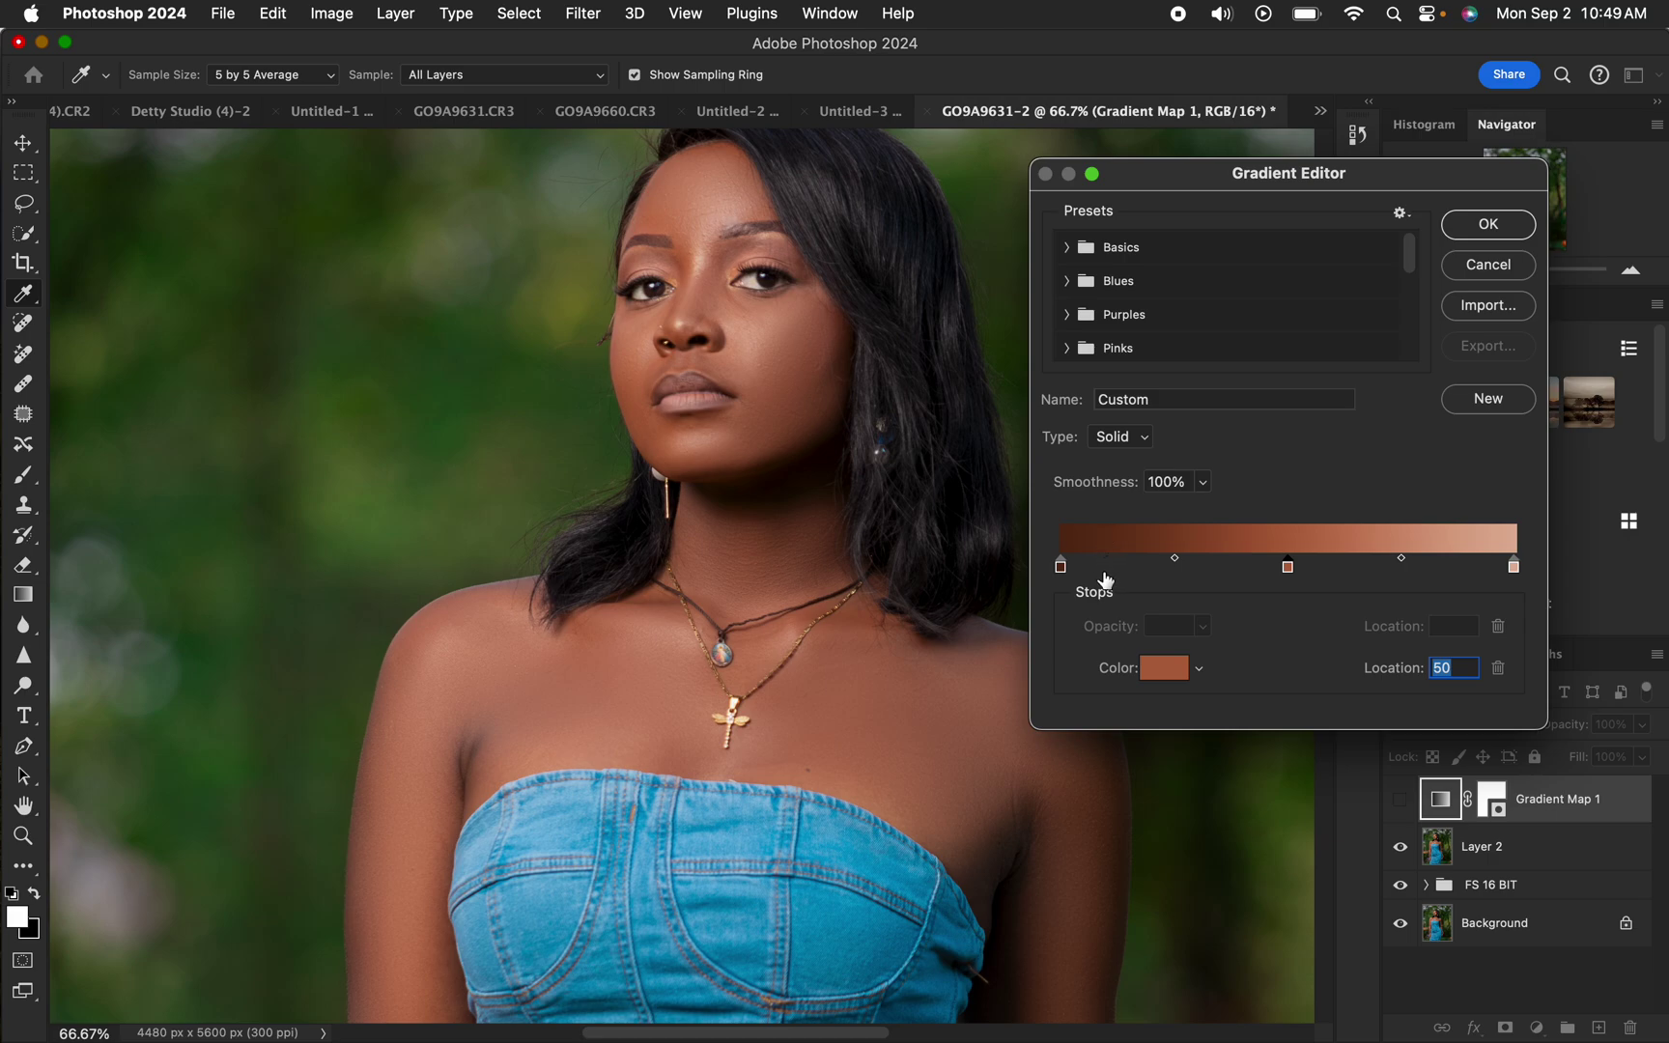
{"action": "left_click", "coordinate": [1487, 225]}
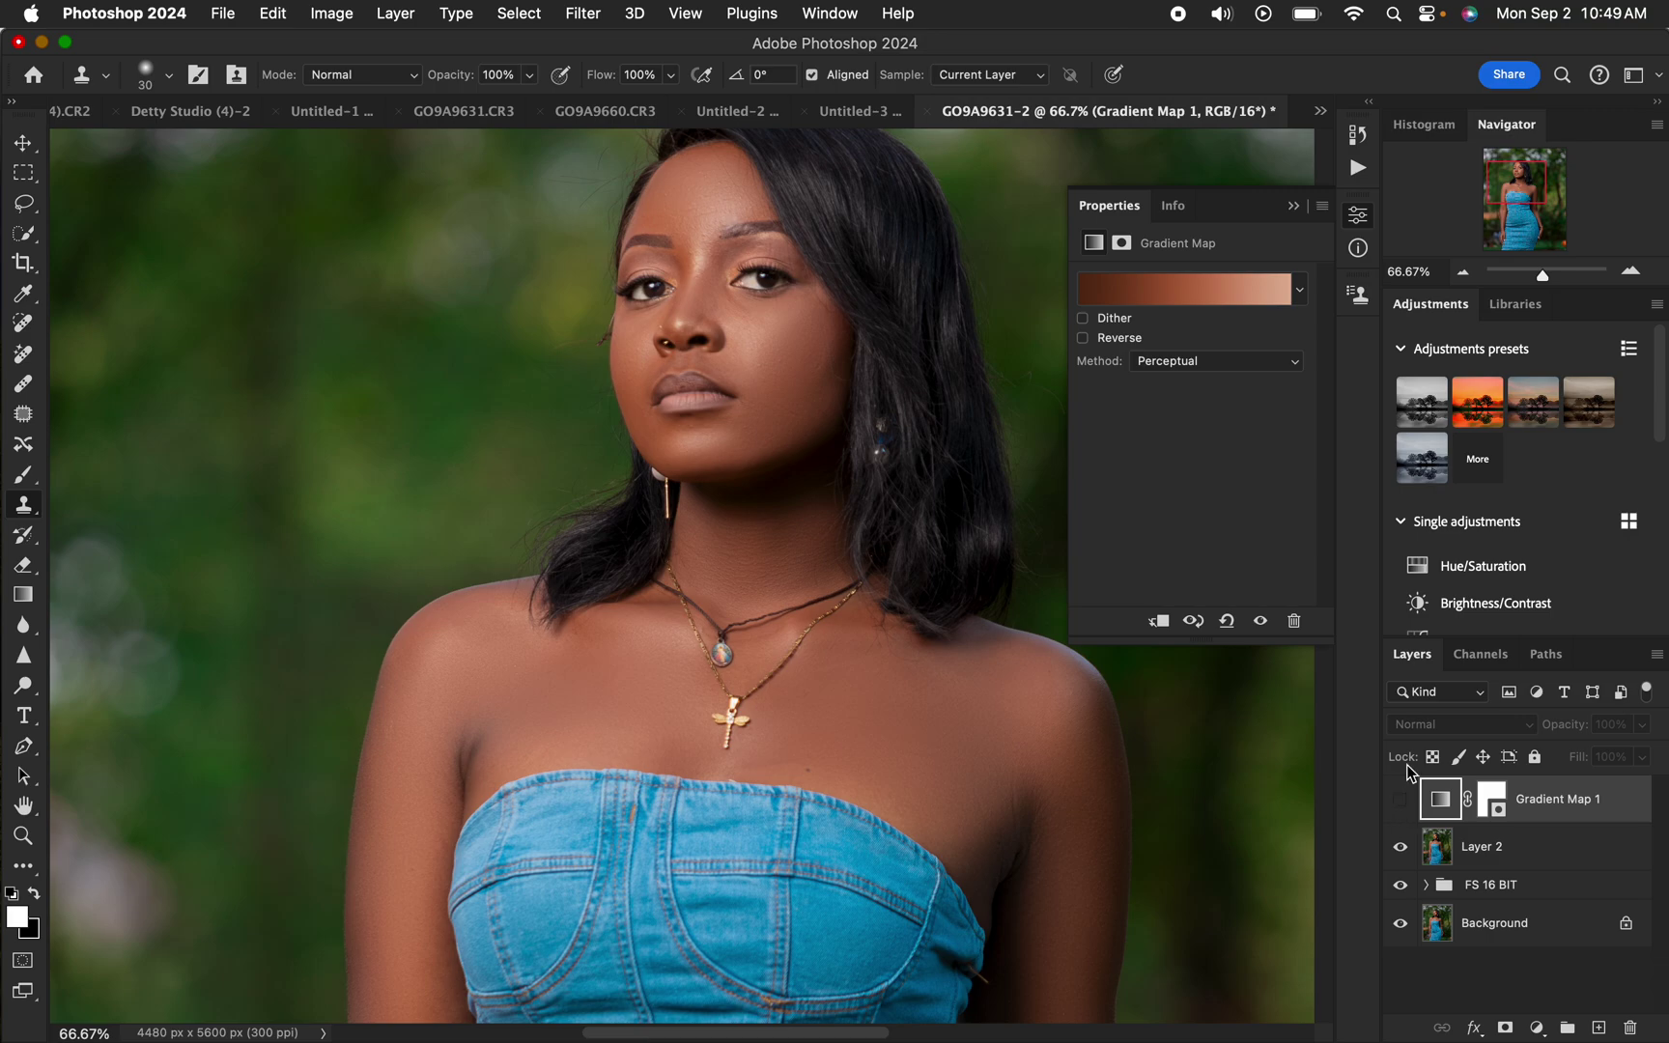
{"action": "left_click", "coordinate": [1293, 206]}
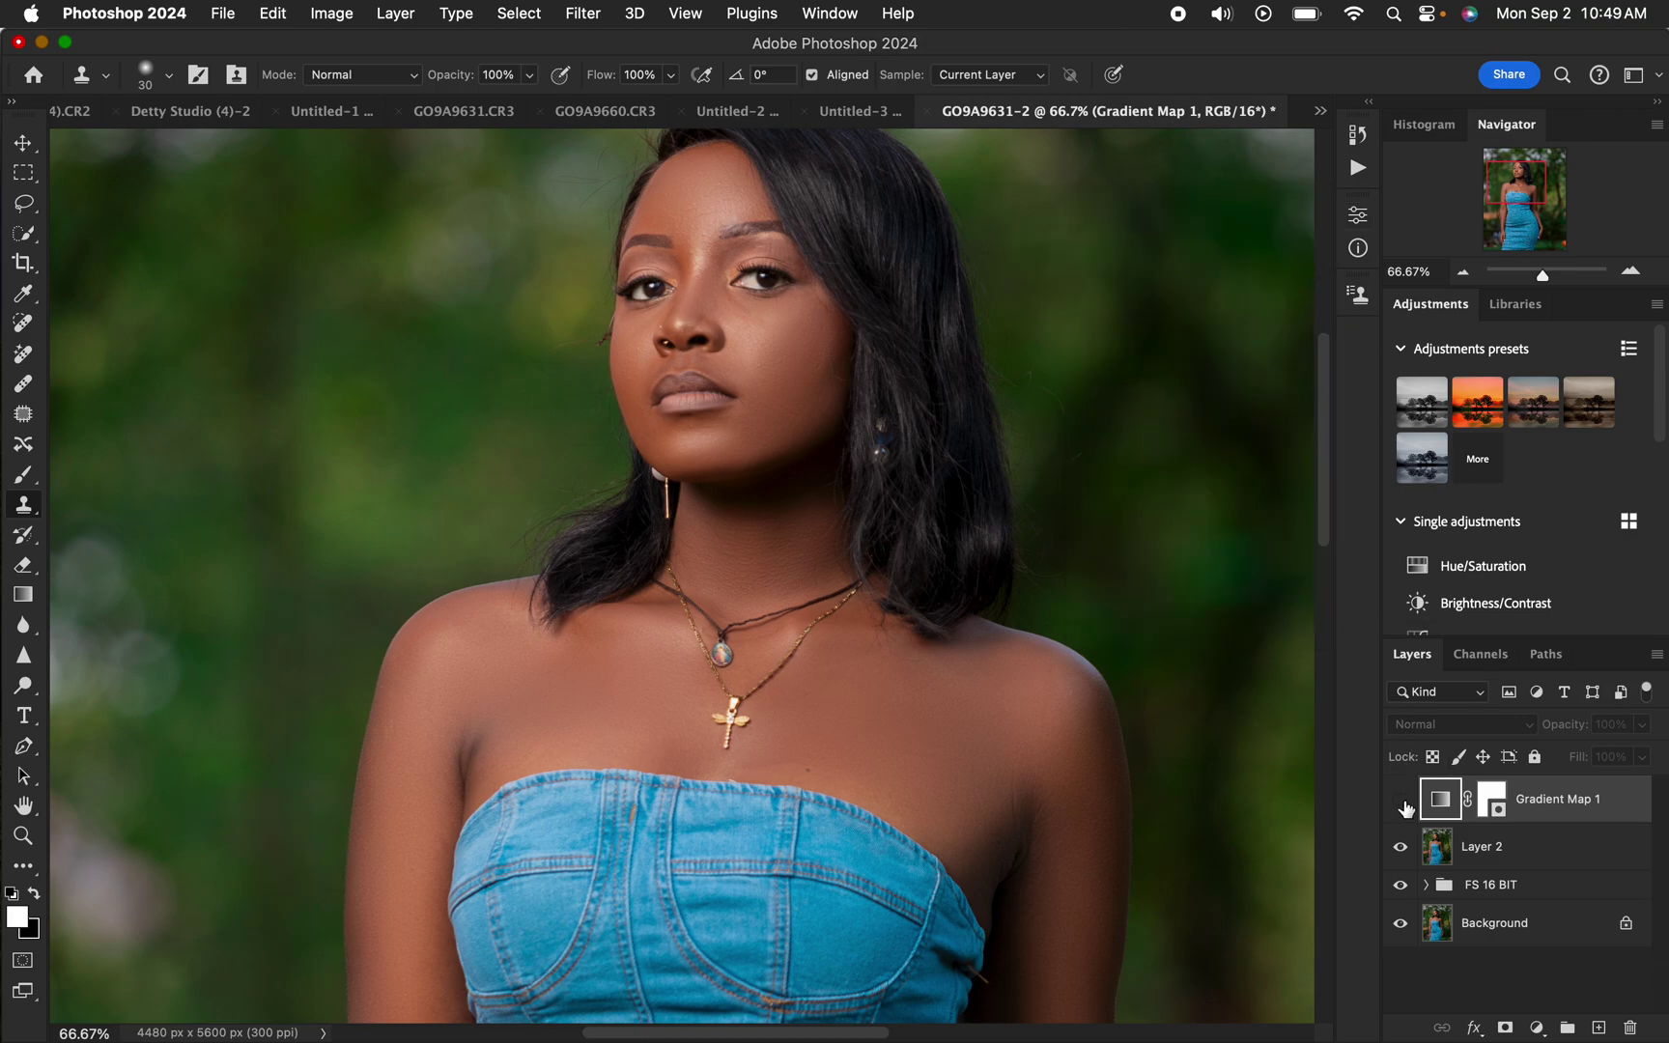
Make the Gradient Map 1 layer visible and set its blend mode to Color.
{"action": "left_click", "coordinate": [1400, 800]}
{"action": "left_click", "coordinate": [1460, 725]}
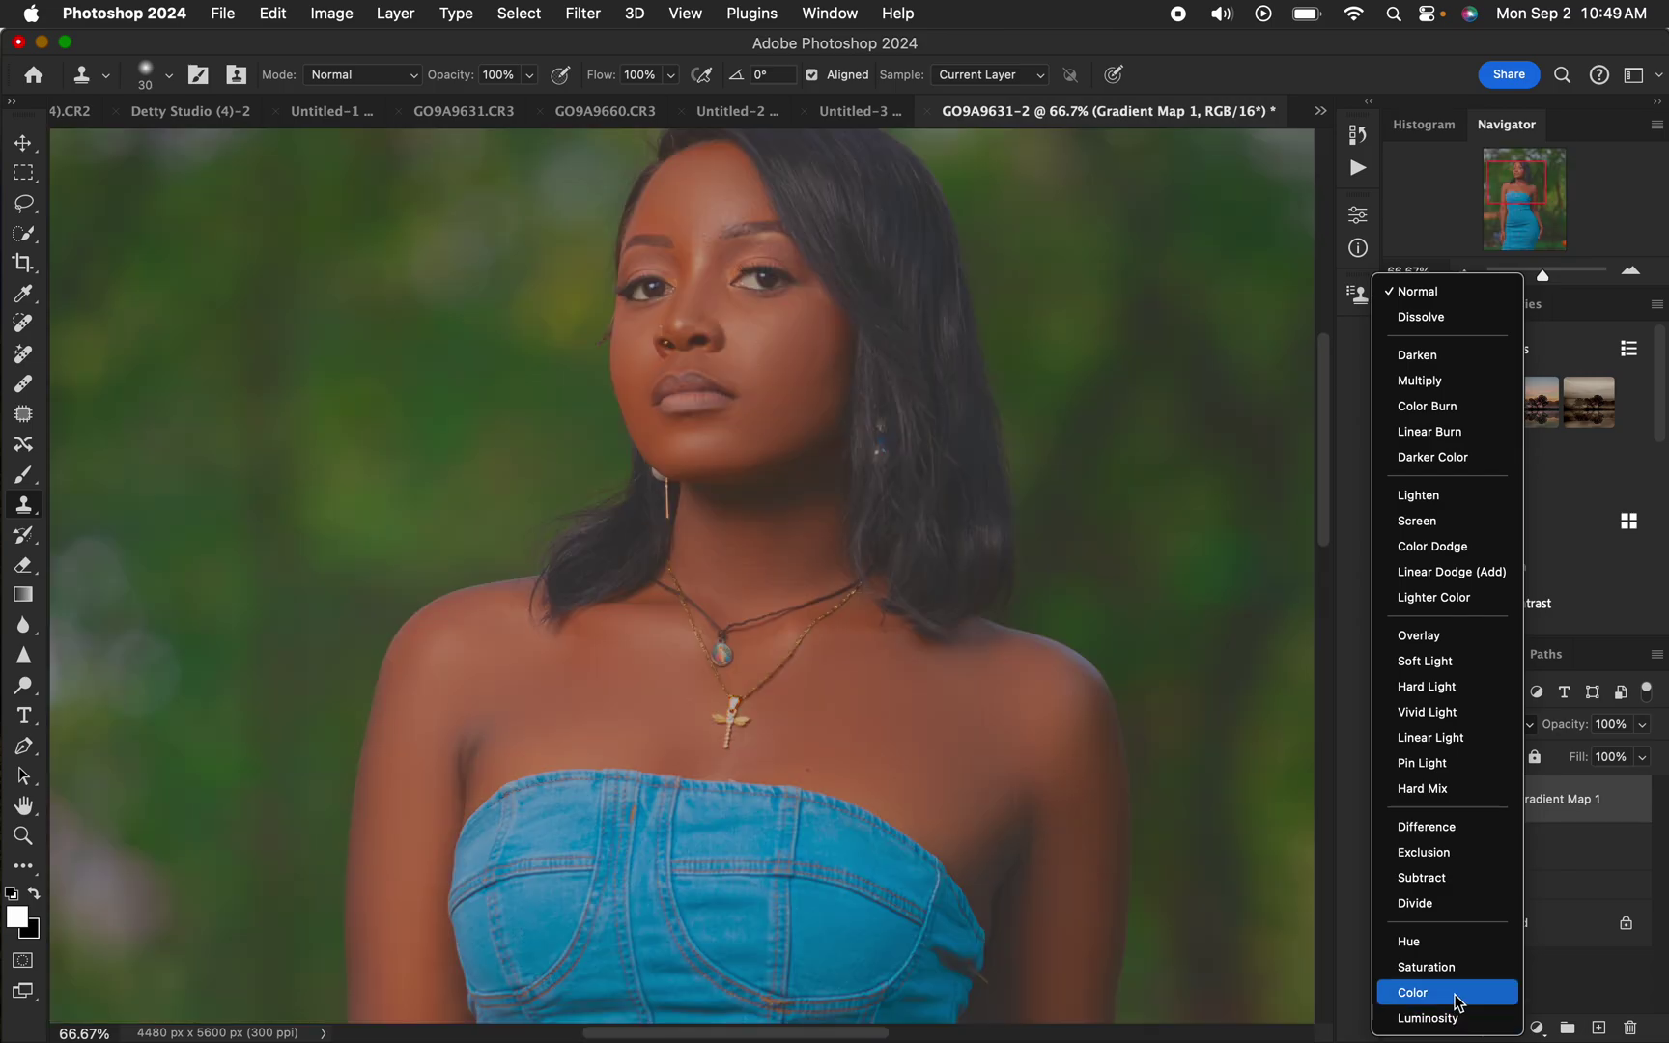
{"action": "left_click", "coordinate": [1437, 992]}
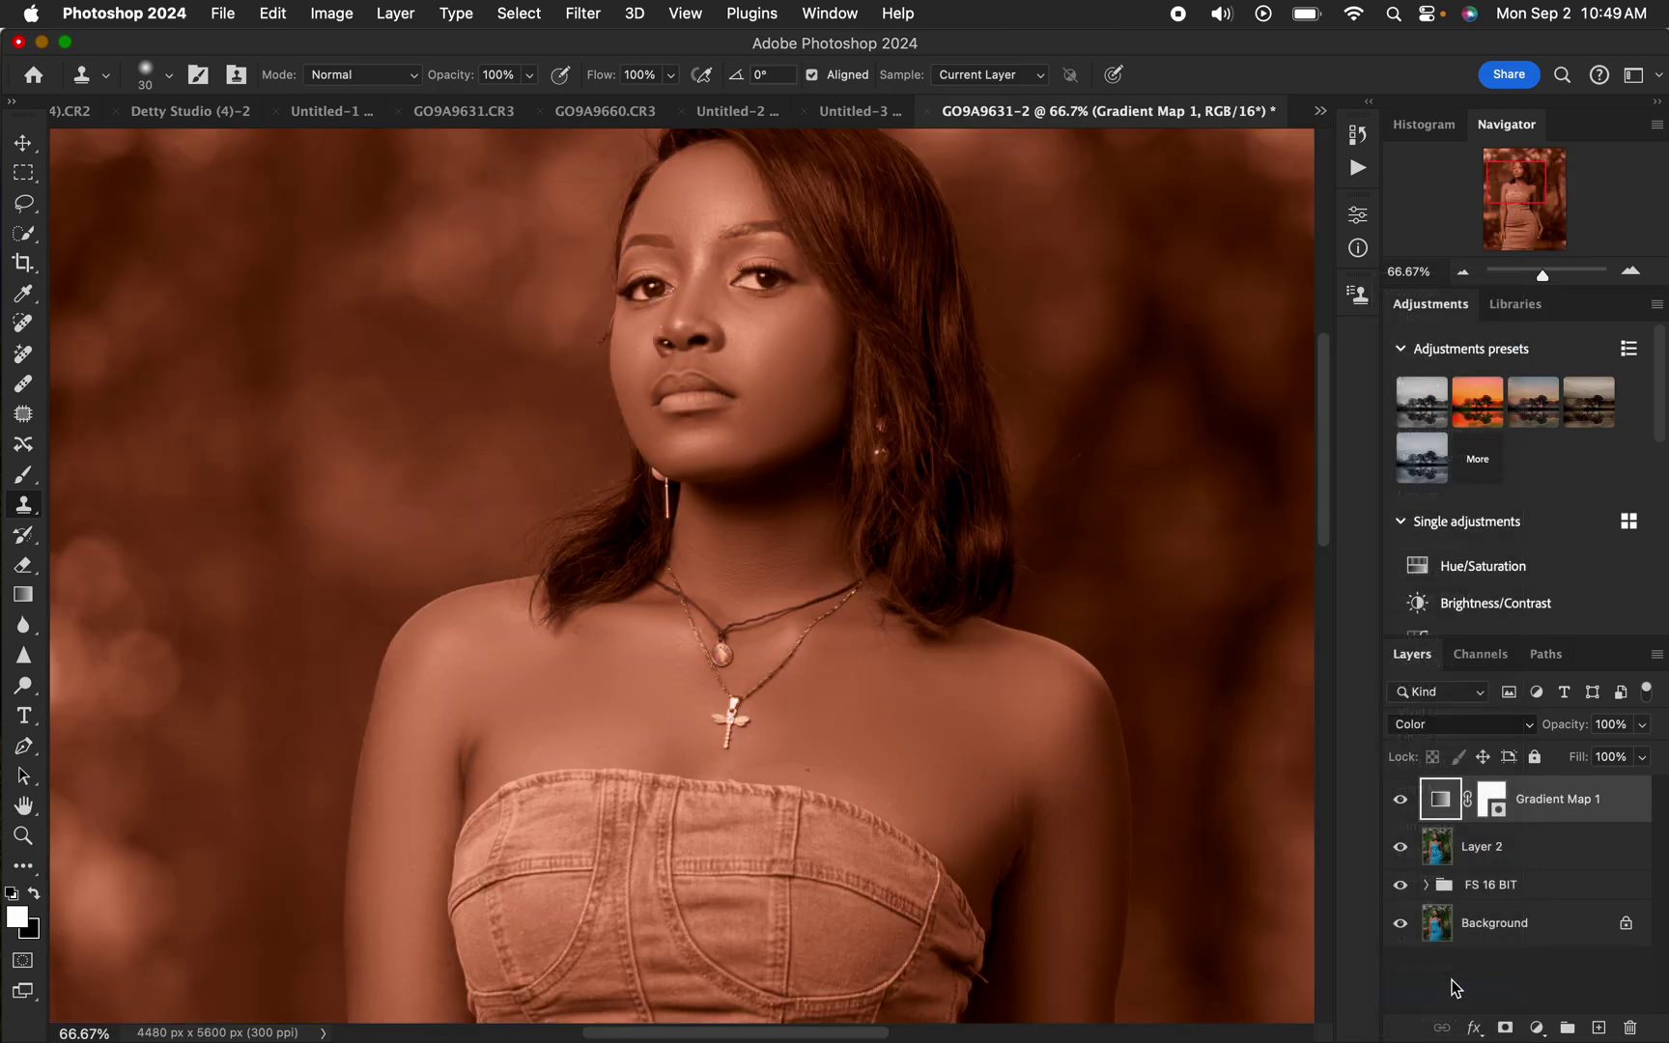
Hide the Gradient Map 1 layer and place it in a new group, kept collapsed.
{"action": "left_click", "coordinate": [1401, 799]}
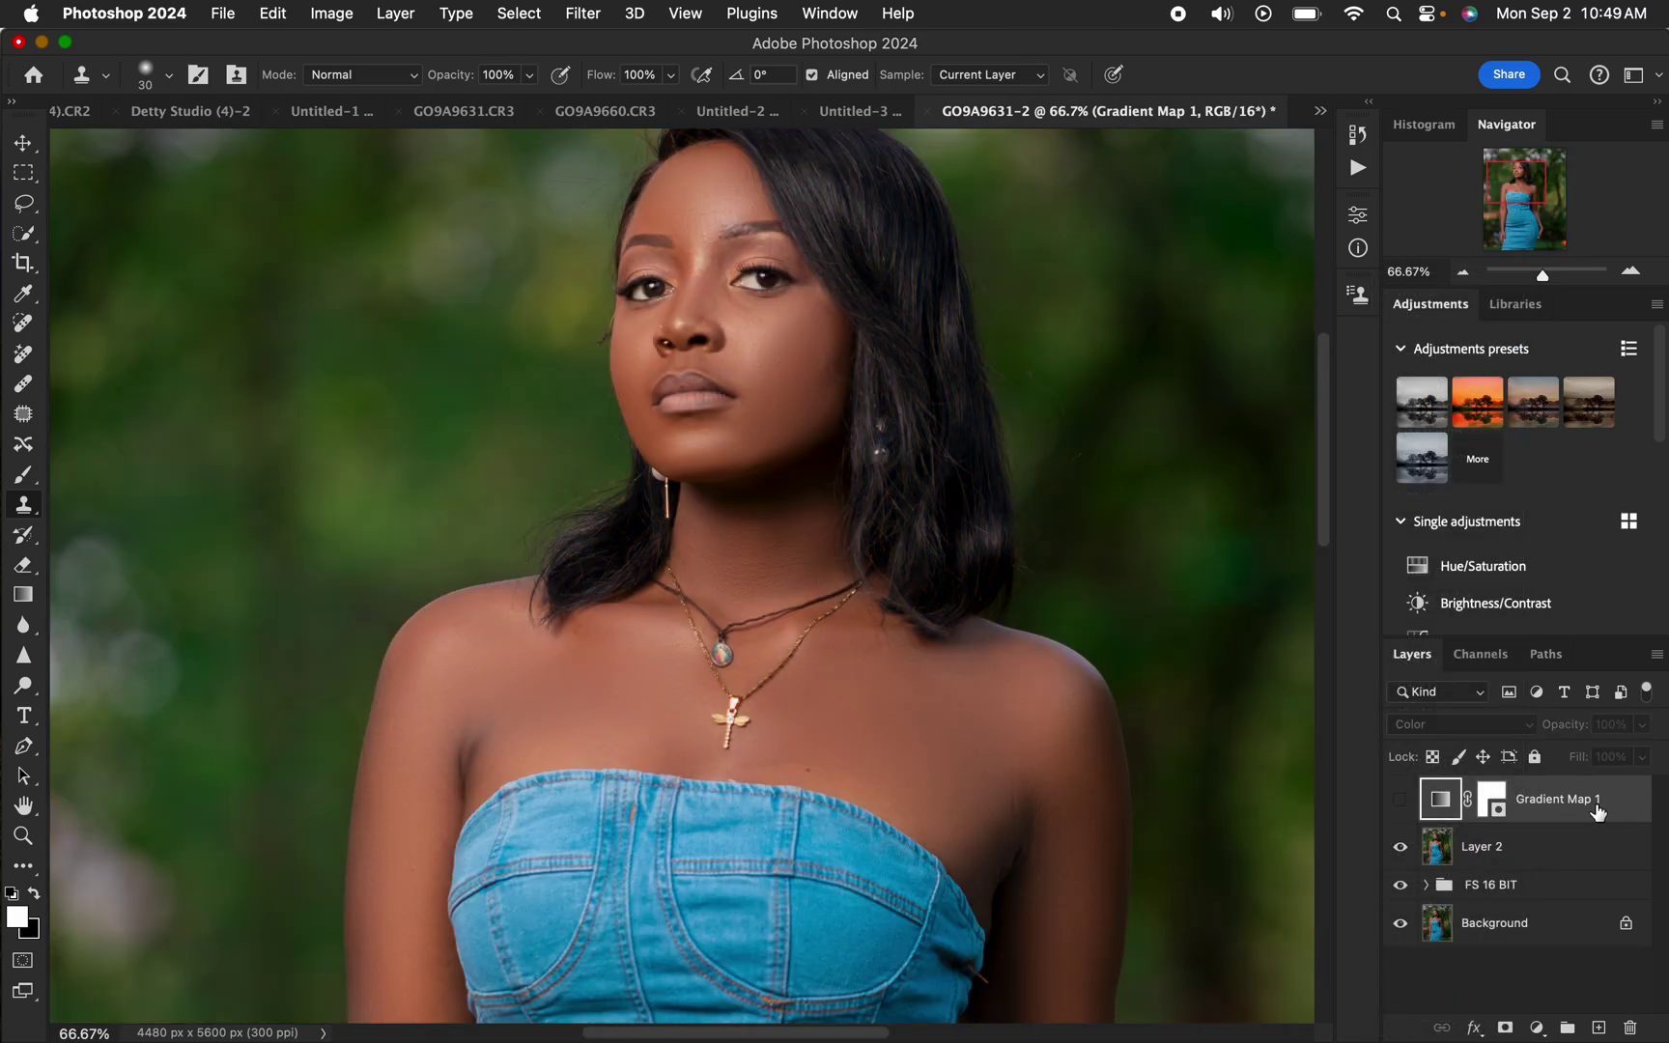
{"action": "left_click_drag", "start_coordinate": [1579, 794], "coordinate": [1567, 1027]}
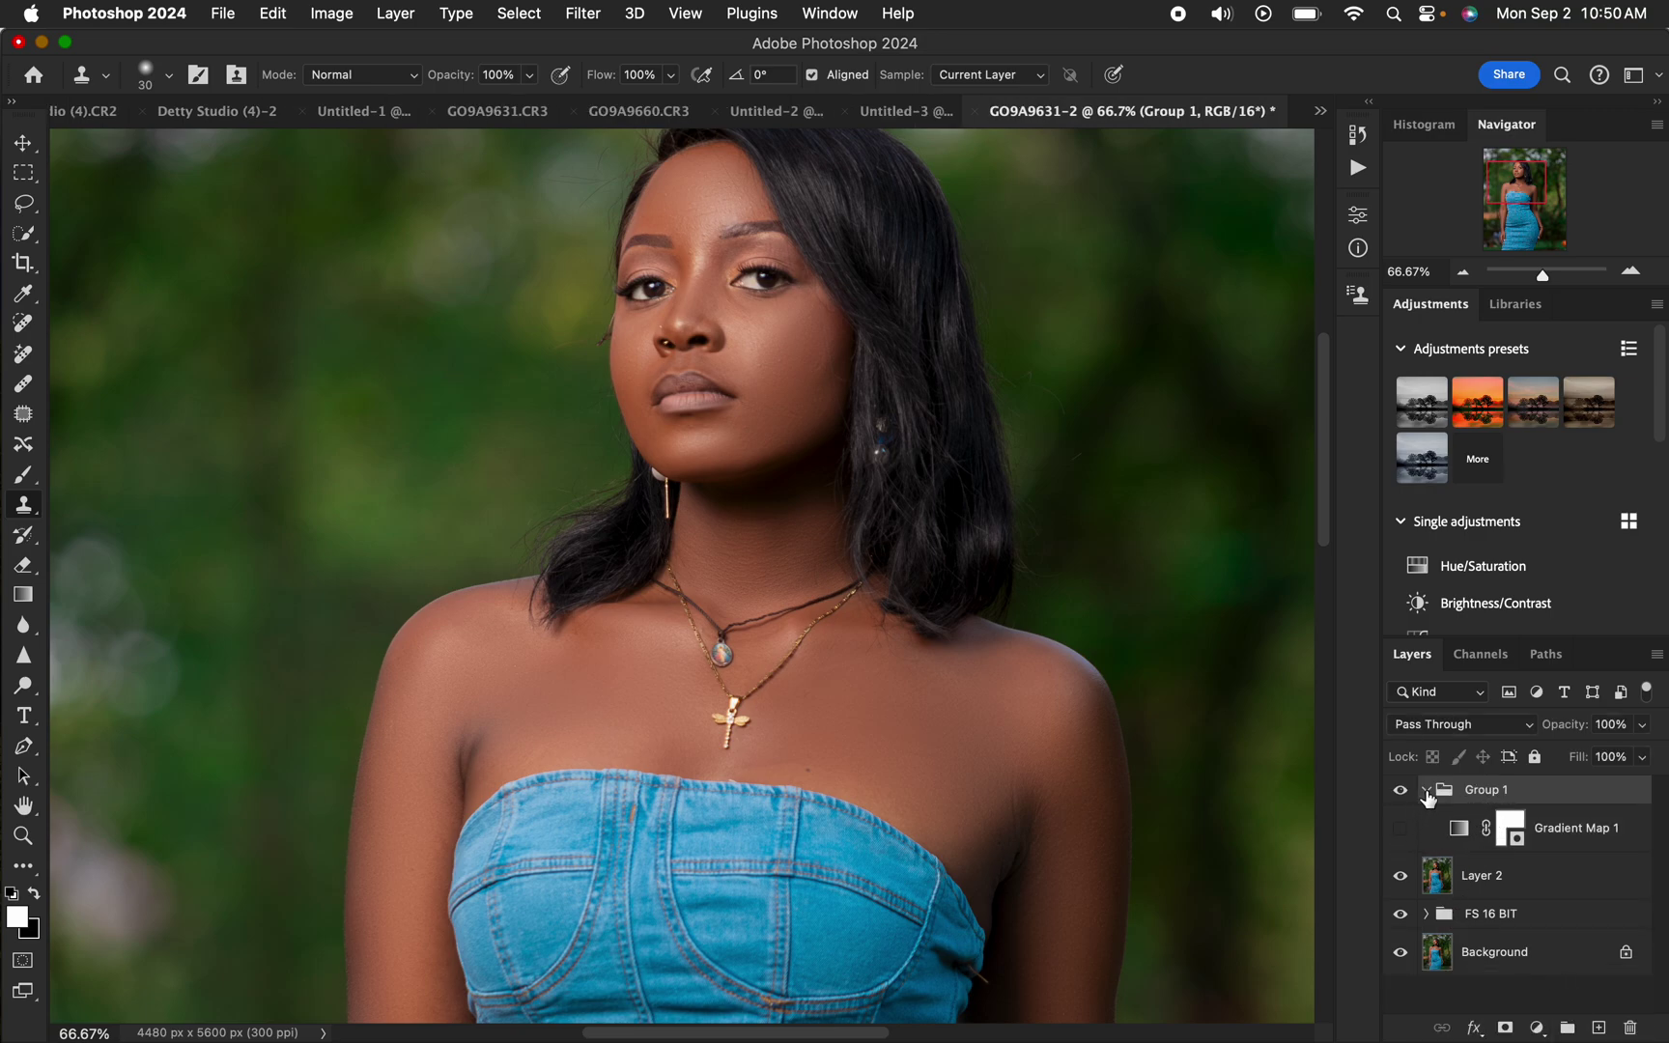
{"action": "left_click", "coordinate": [1427, 790]}
Make Layer 2 the active layer and select the subject automatically.
{"action": "left_click", "coordinate": [1496, 838]}
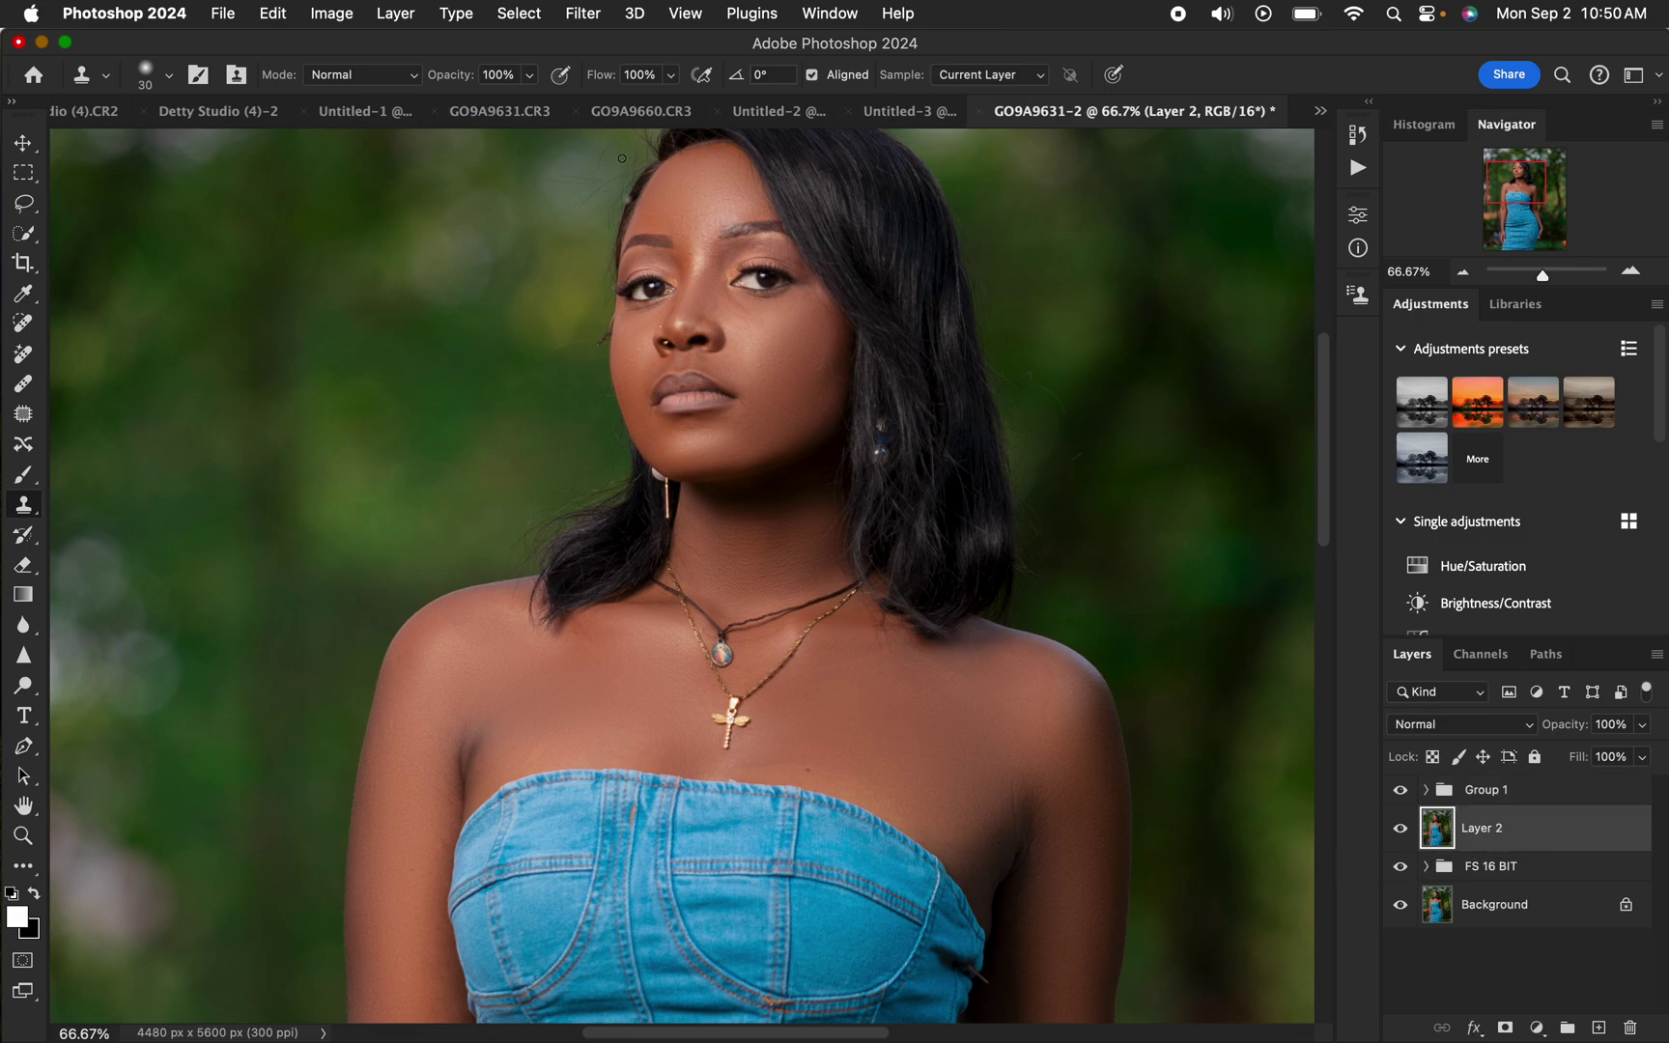
{"action": "left_click", "coordinate": [530, 16]}
{"action": "left_click", "coordinate": [568, 302]}
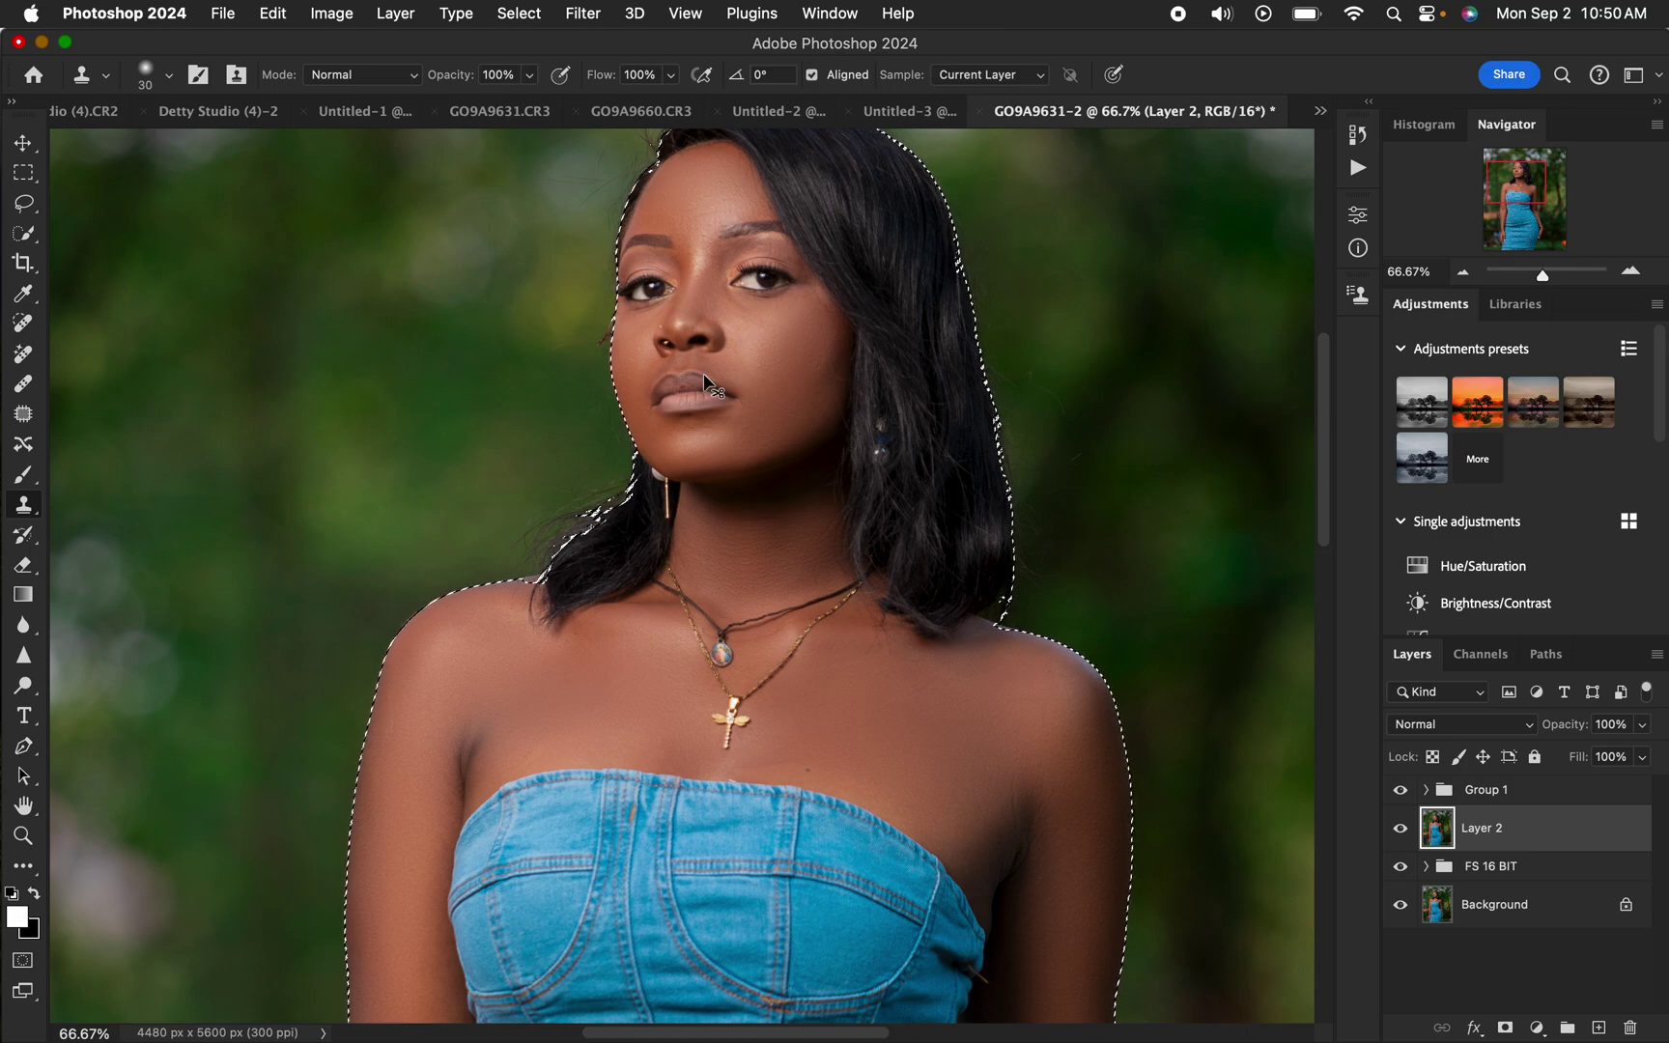
{"action": "key", "text": "super+minus"}
{"action": "key", "text": "super+minus"}
{"action": "key", "text": "super+minus"}
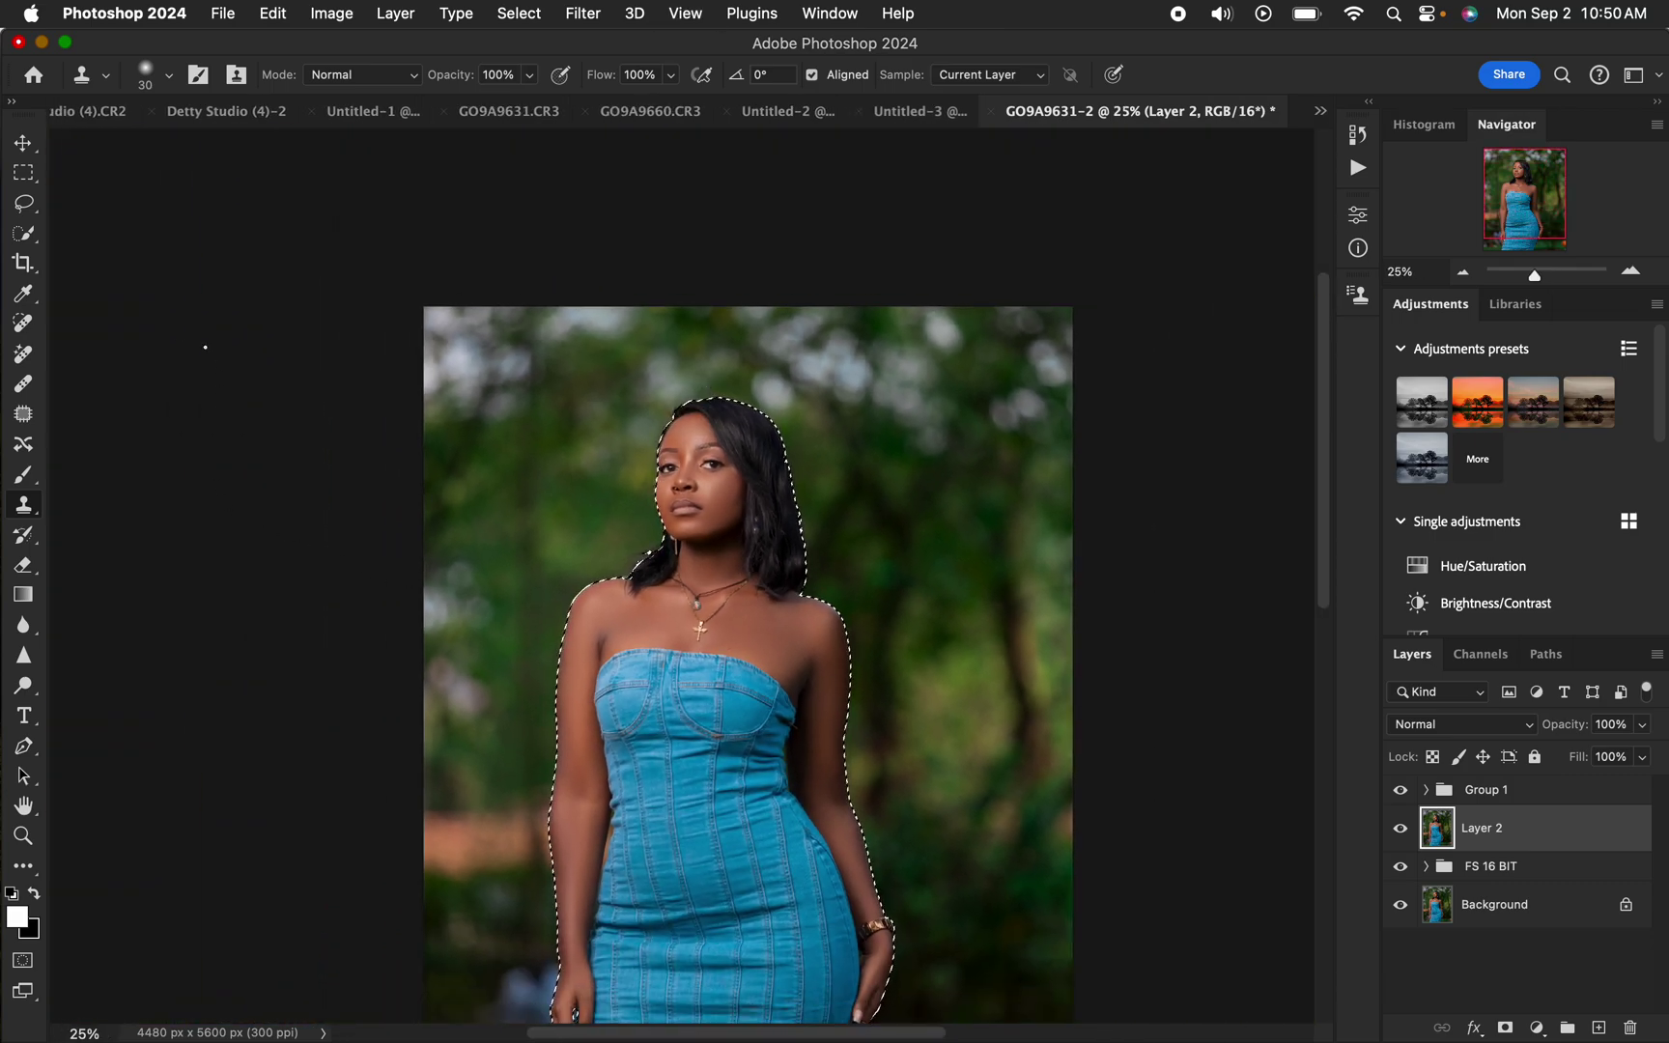
Subtract the hair and the blue dress from the subject selection with the Quick Selection tool, leaving only the skin.
{"action": "left_click", "coordinate": [20, 237]}
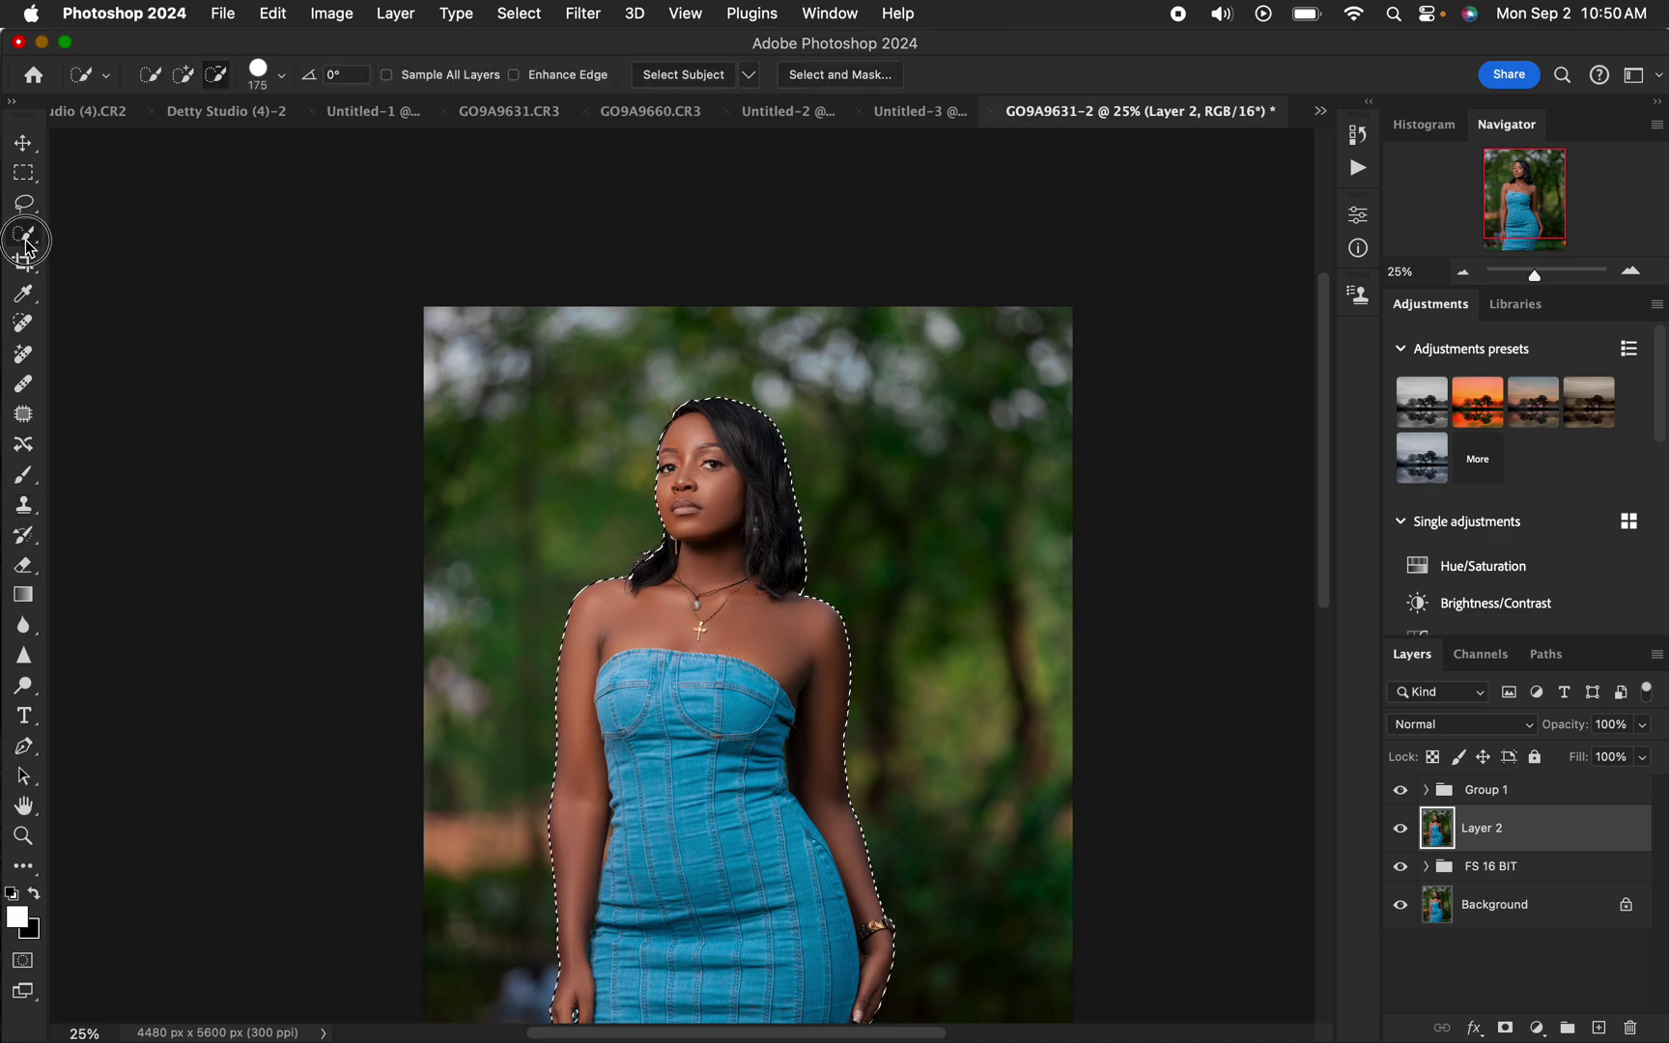
{"action": "left_click", "coordinate": [216, 75]}
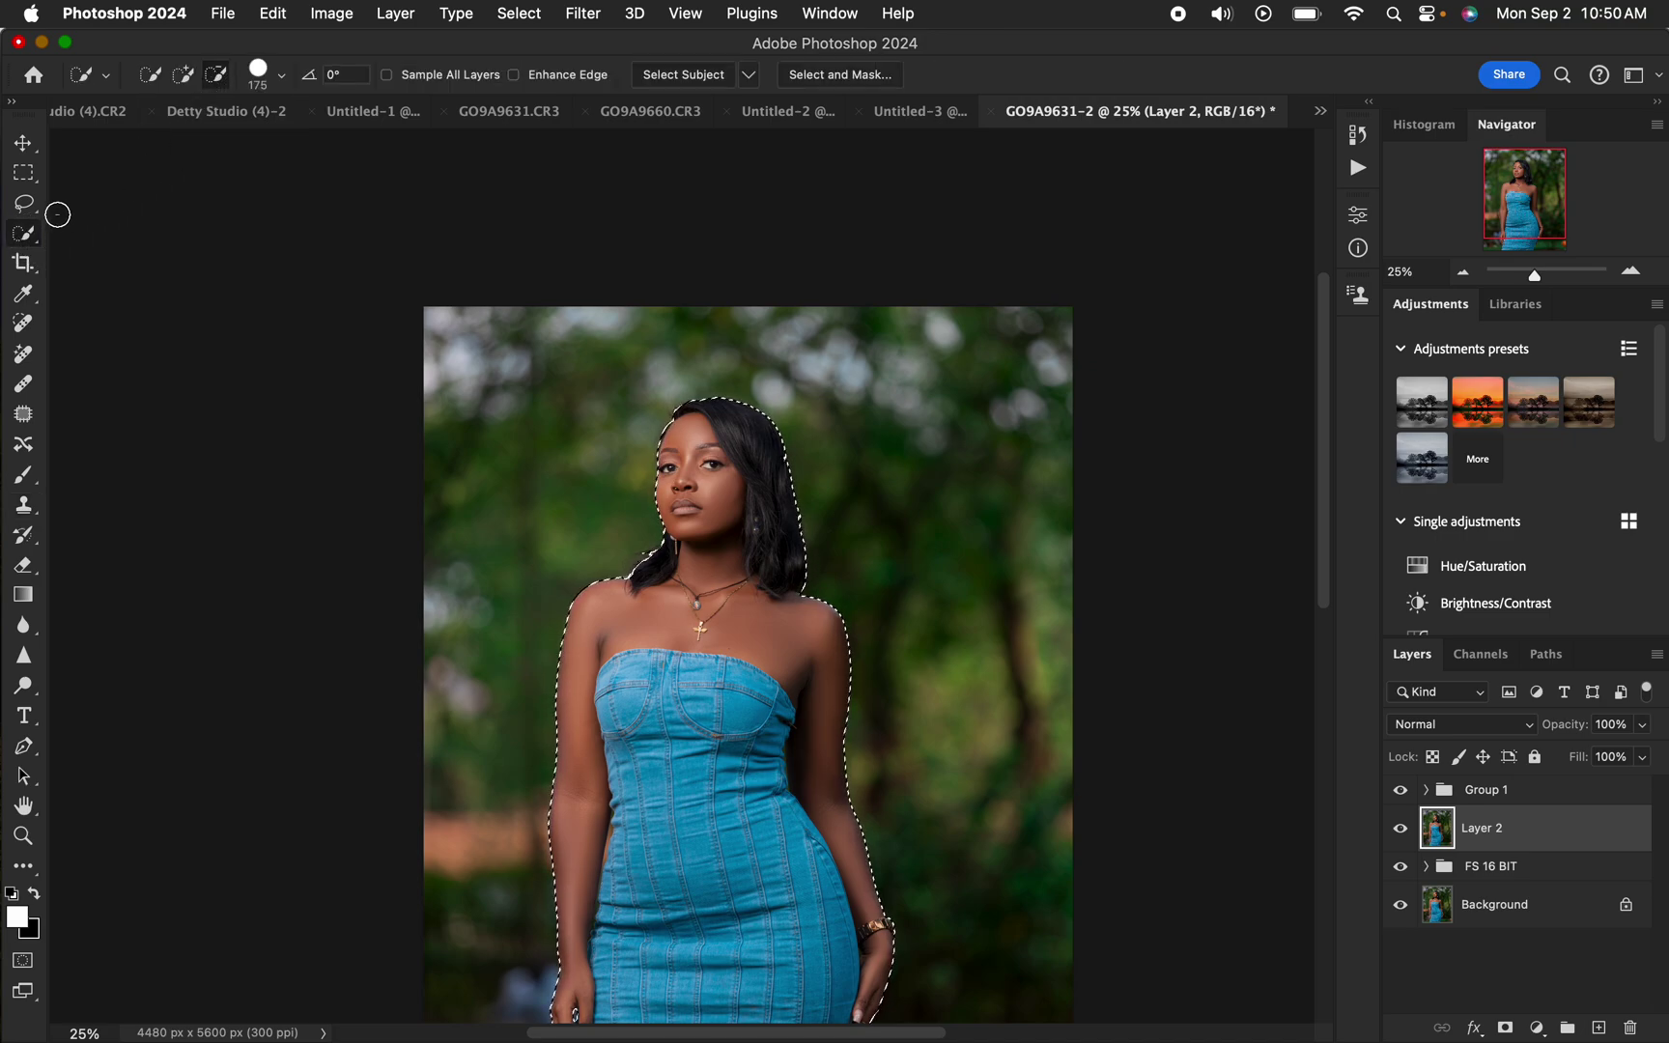
{"action": "right_click", "coordinate": [24, 233]}
{"action": "left_click", "coordinate": [111, 259]}
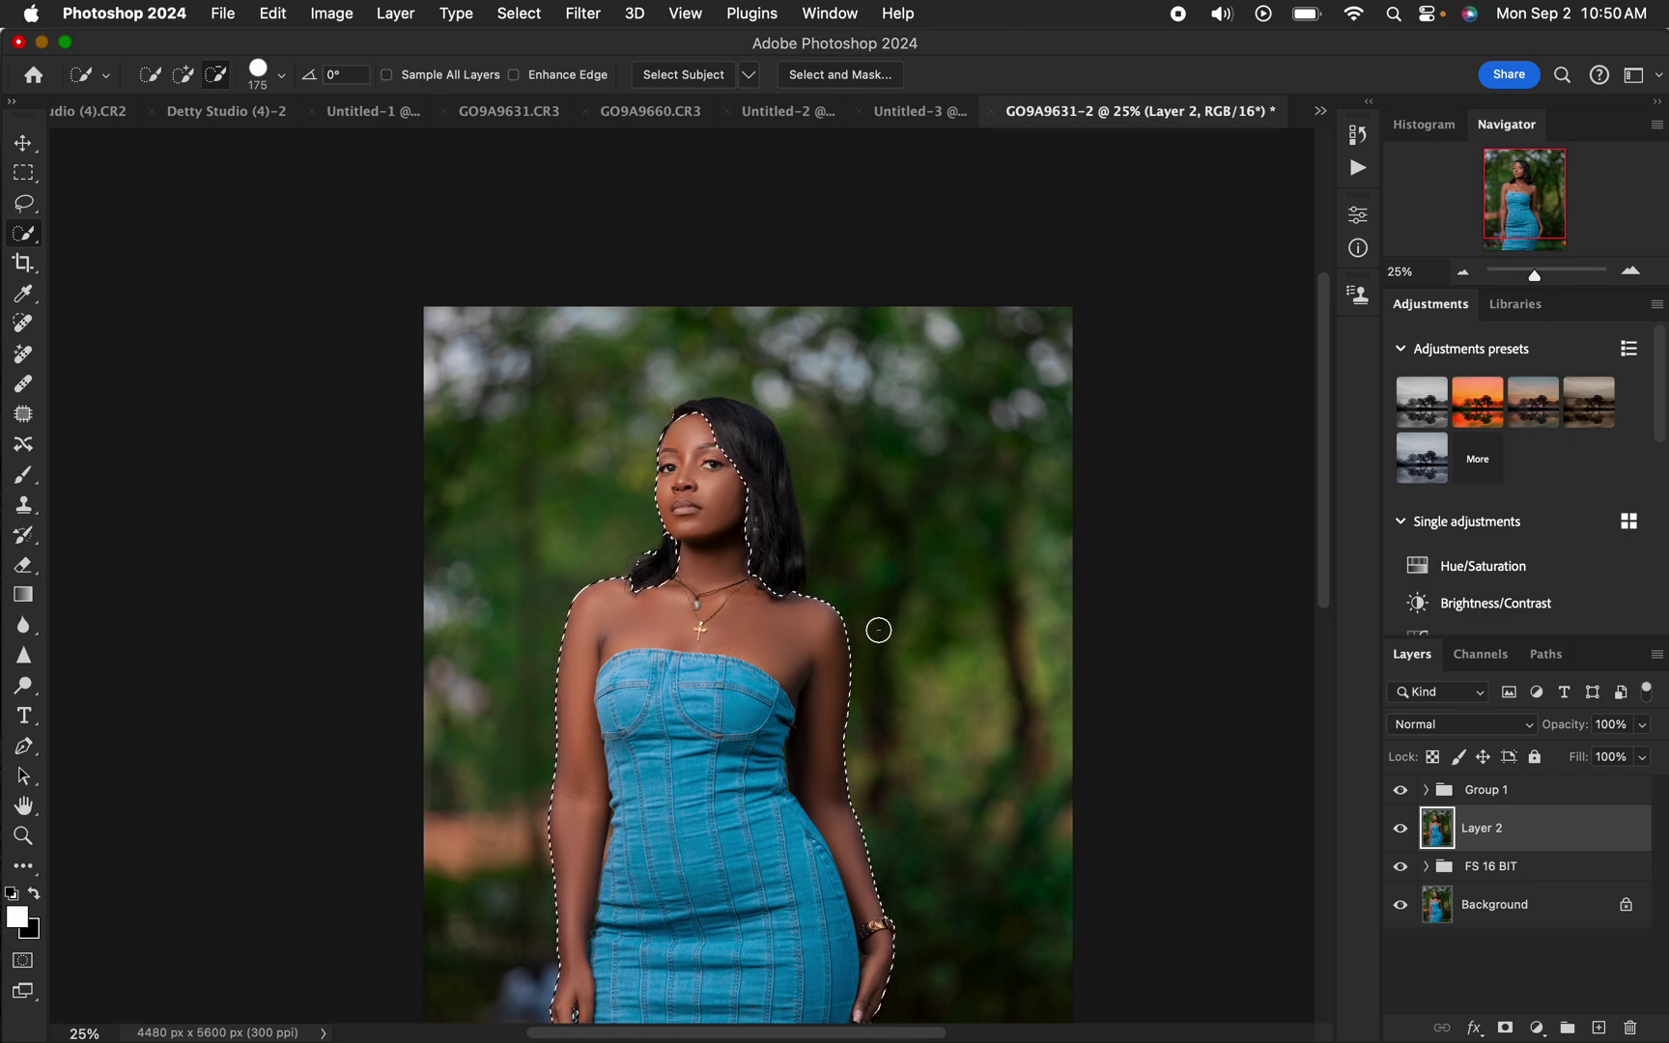
{"action": "scroll", "coordinate": [925, 682], "scroll_direction": "down", "scroll_amount": 5}
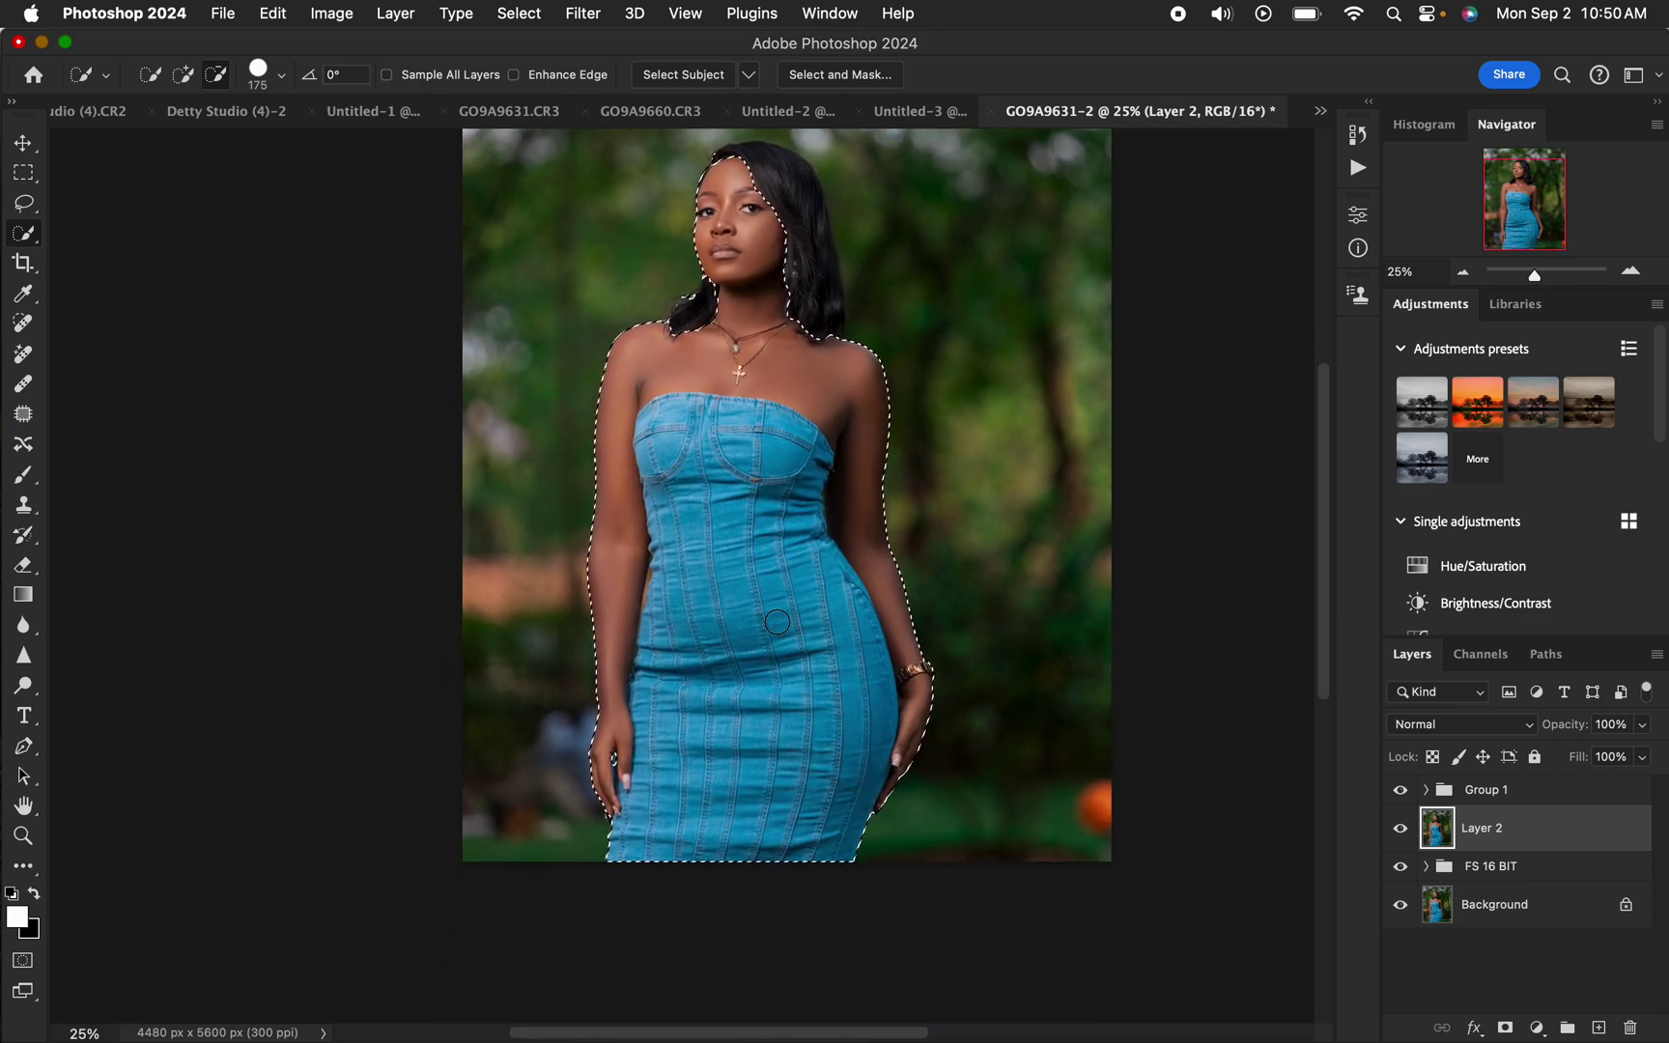
{"action": "mouse_move", "coordinate": [778, 622]}
{"action": "left_mouse_down"}
{"action": "mouse_move", "coordinate": [738, 593]}
{"action": "mouse_move", "coordinate": [773, 751]}
{"action": "mouse_move", "coordinate": [721, 708]}
{"action": "mouse_move", "coordinate": [707, 782]}
{"action": "mouse_move", "coordinate": [815, 747]}
{"action": "left_mouse_up"}
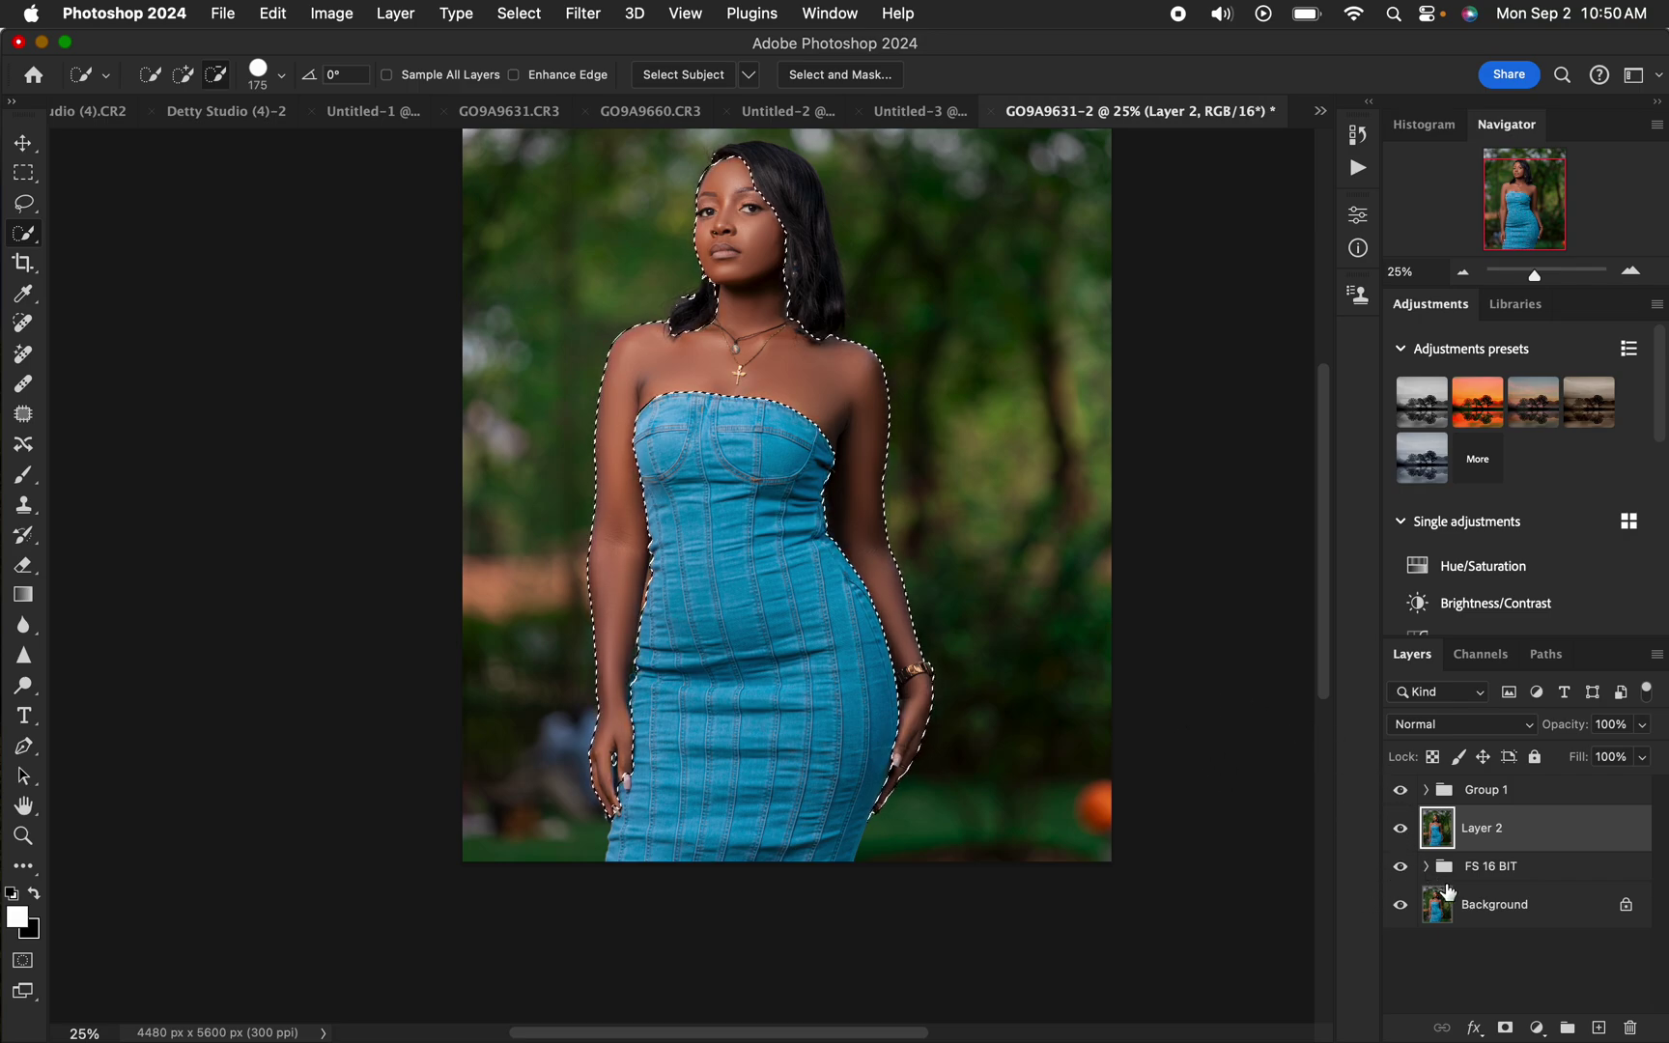
Turn the skin selection into a layer mask on Group 1 and make the Gradient Map inside the group visible.
{"action": "left_click", "coordinate": [1506, 1029]}
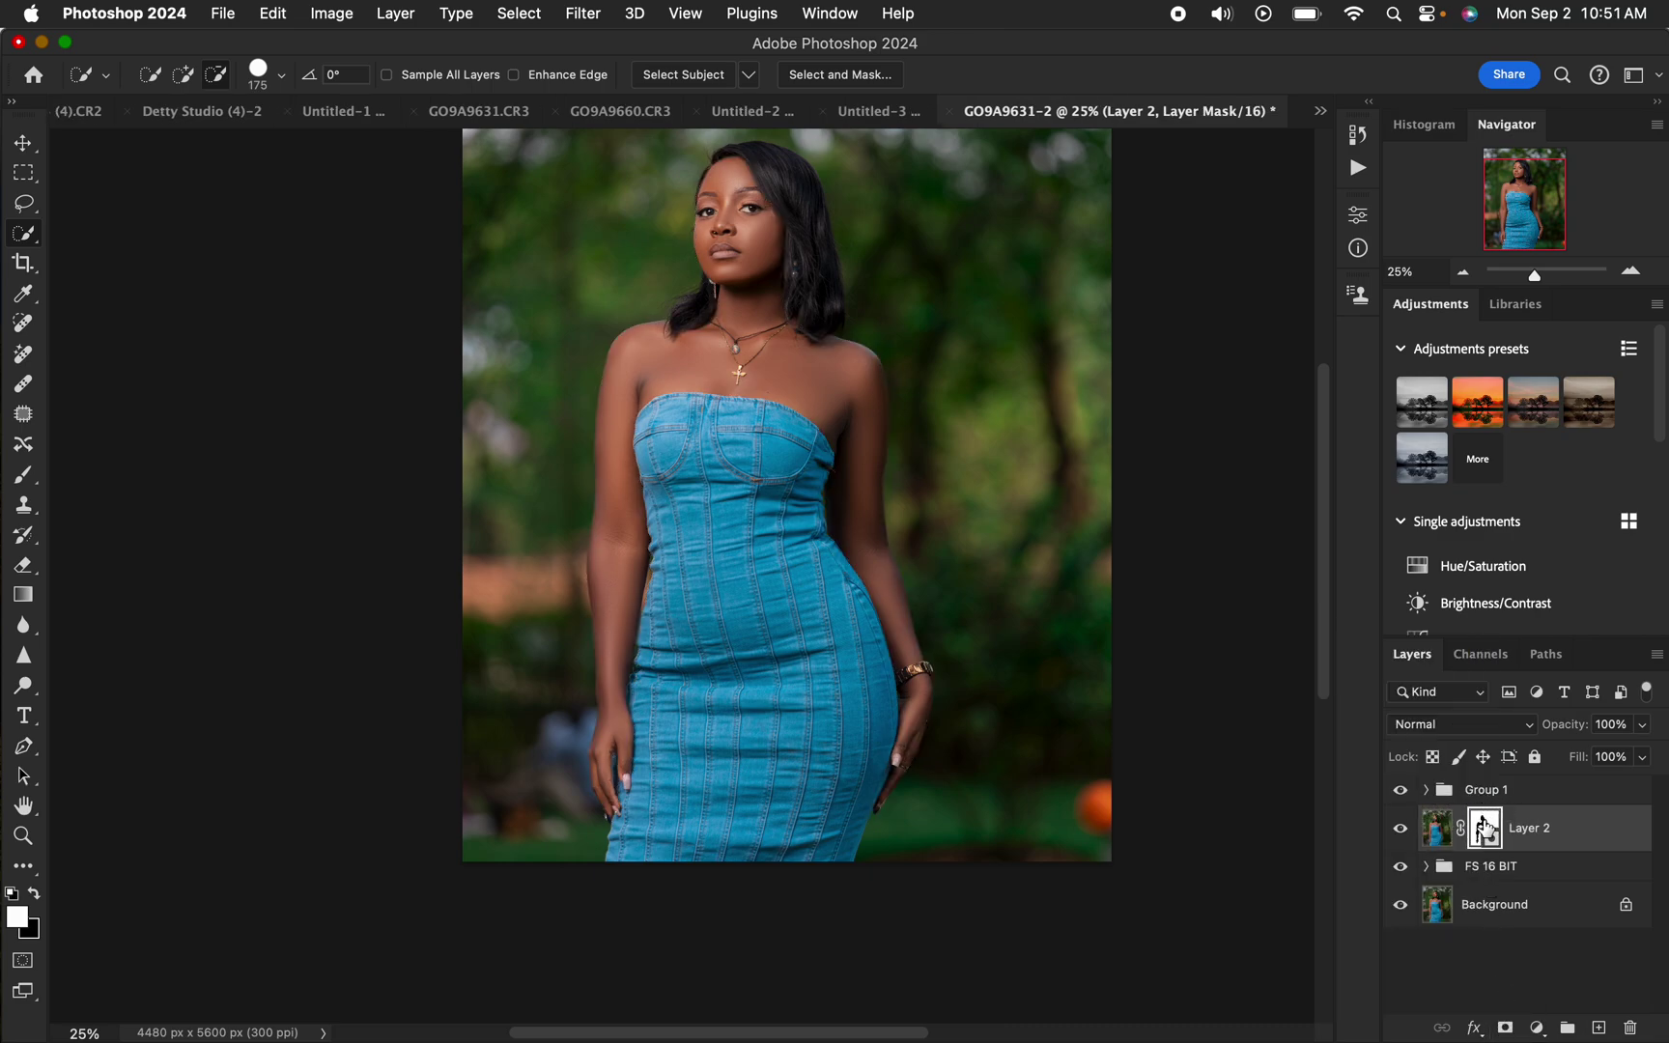
{"action": "left_click_drag", "start_coordinate": [1484, 827], "coordinate": [1490, 799]}
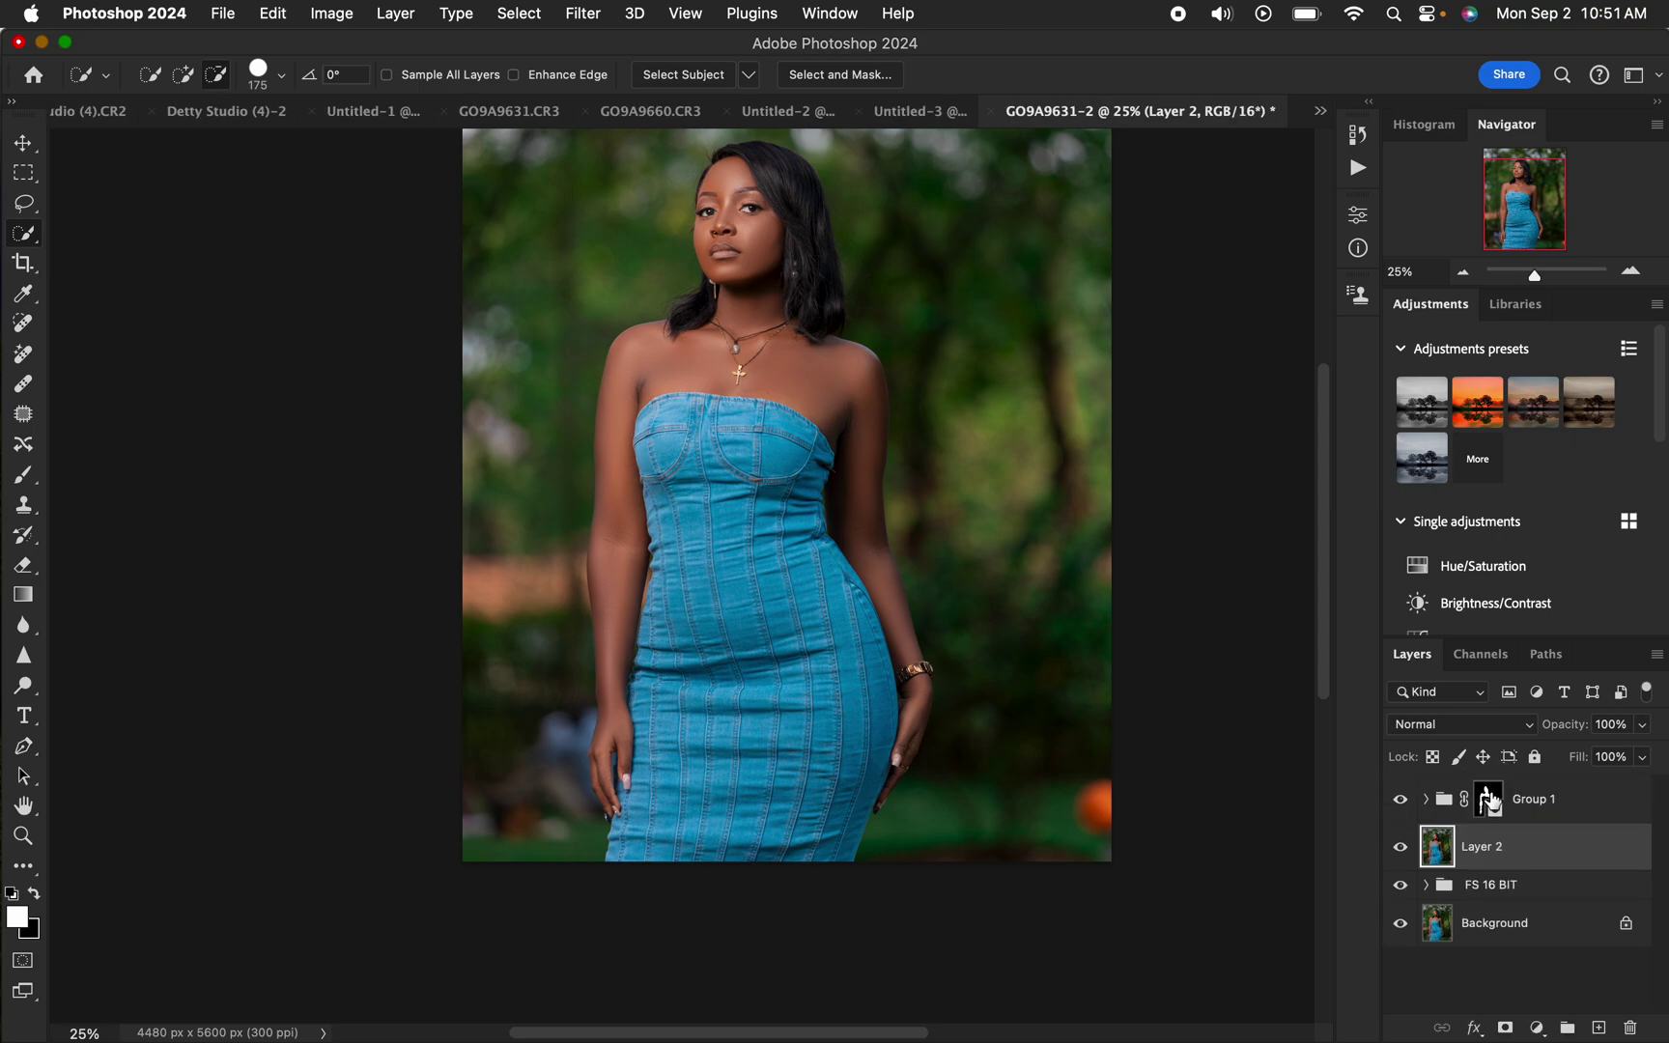
{"action": "left_click", "coordinate": [1426, 800]}
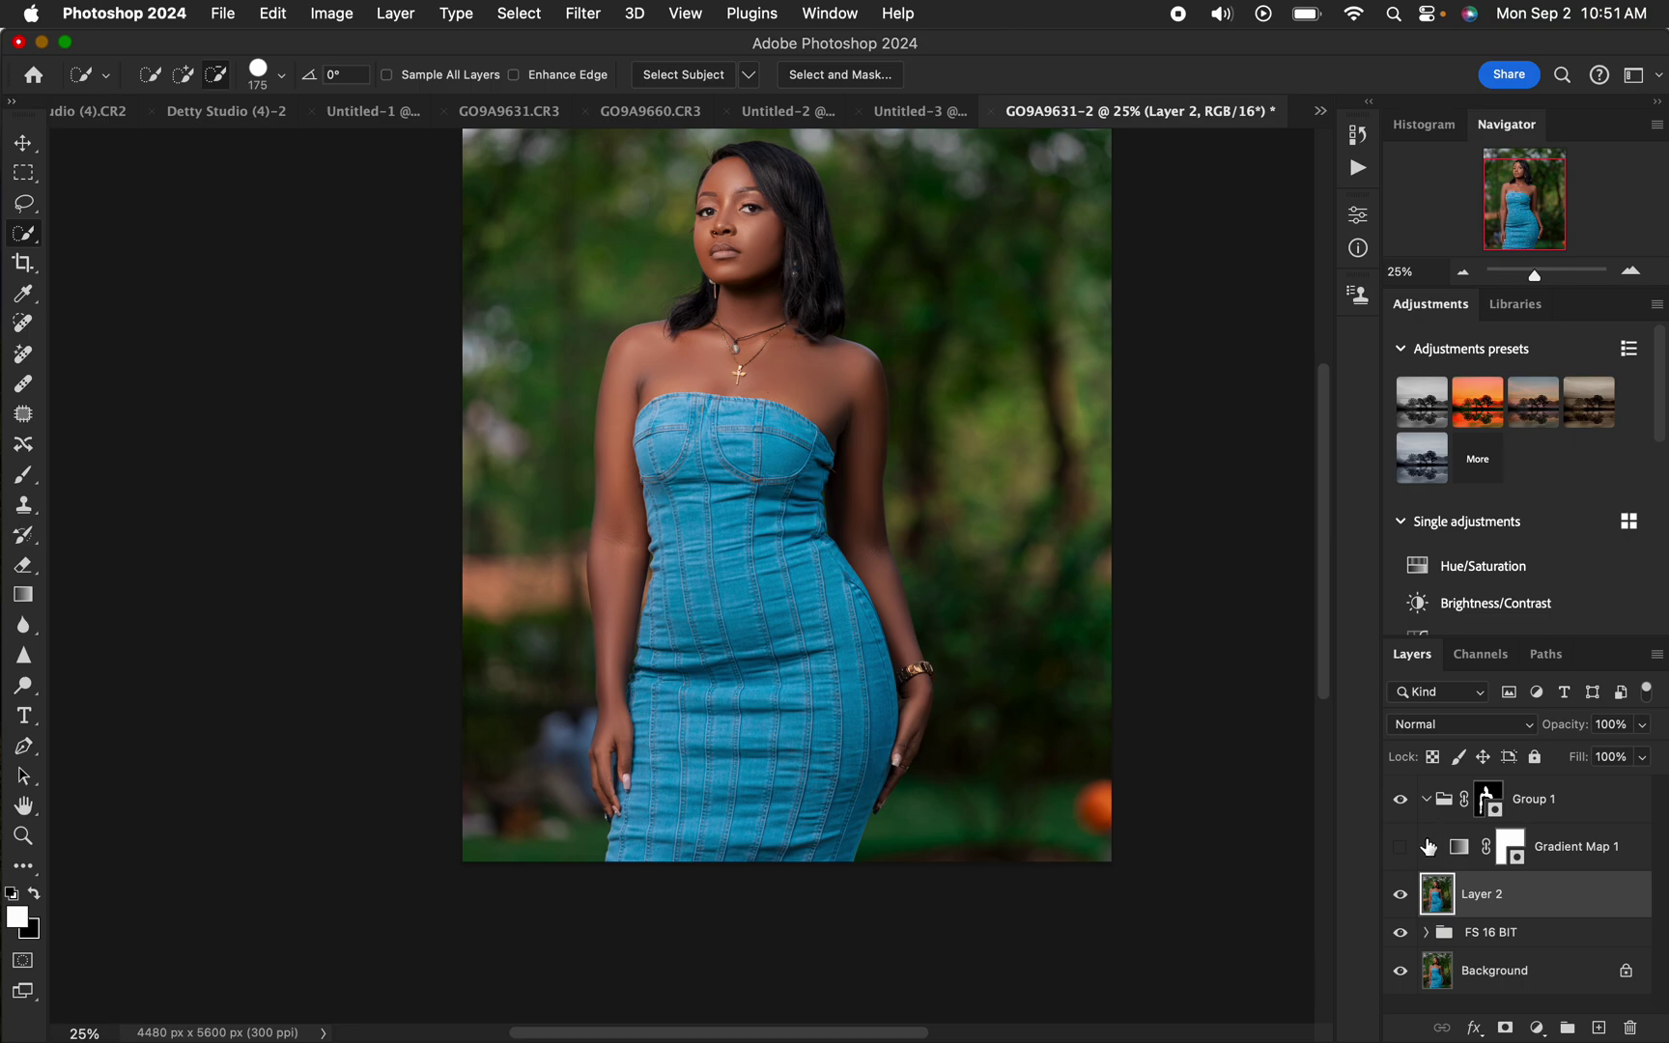
{"action": "left_click", "coordinate": [1401, 848]}
Select Group 1's layer mask for editing and activate the Brush tool.
{"action": "key", "text": "super+equal"}
{"action": "key", "text": "super+equal"}
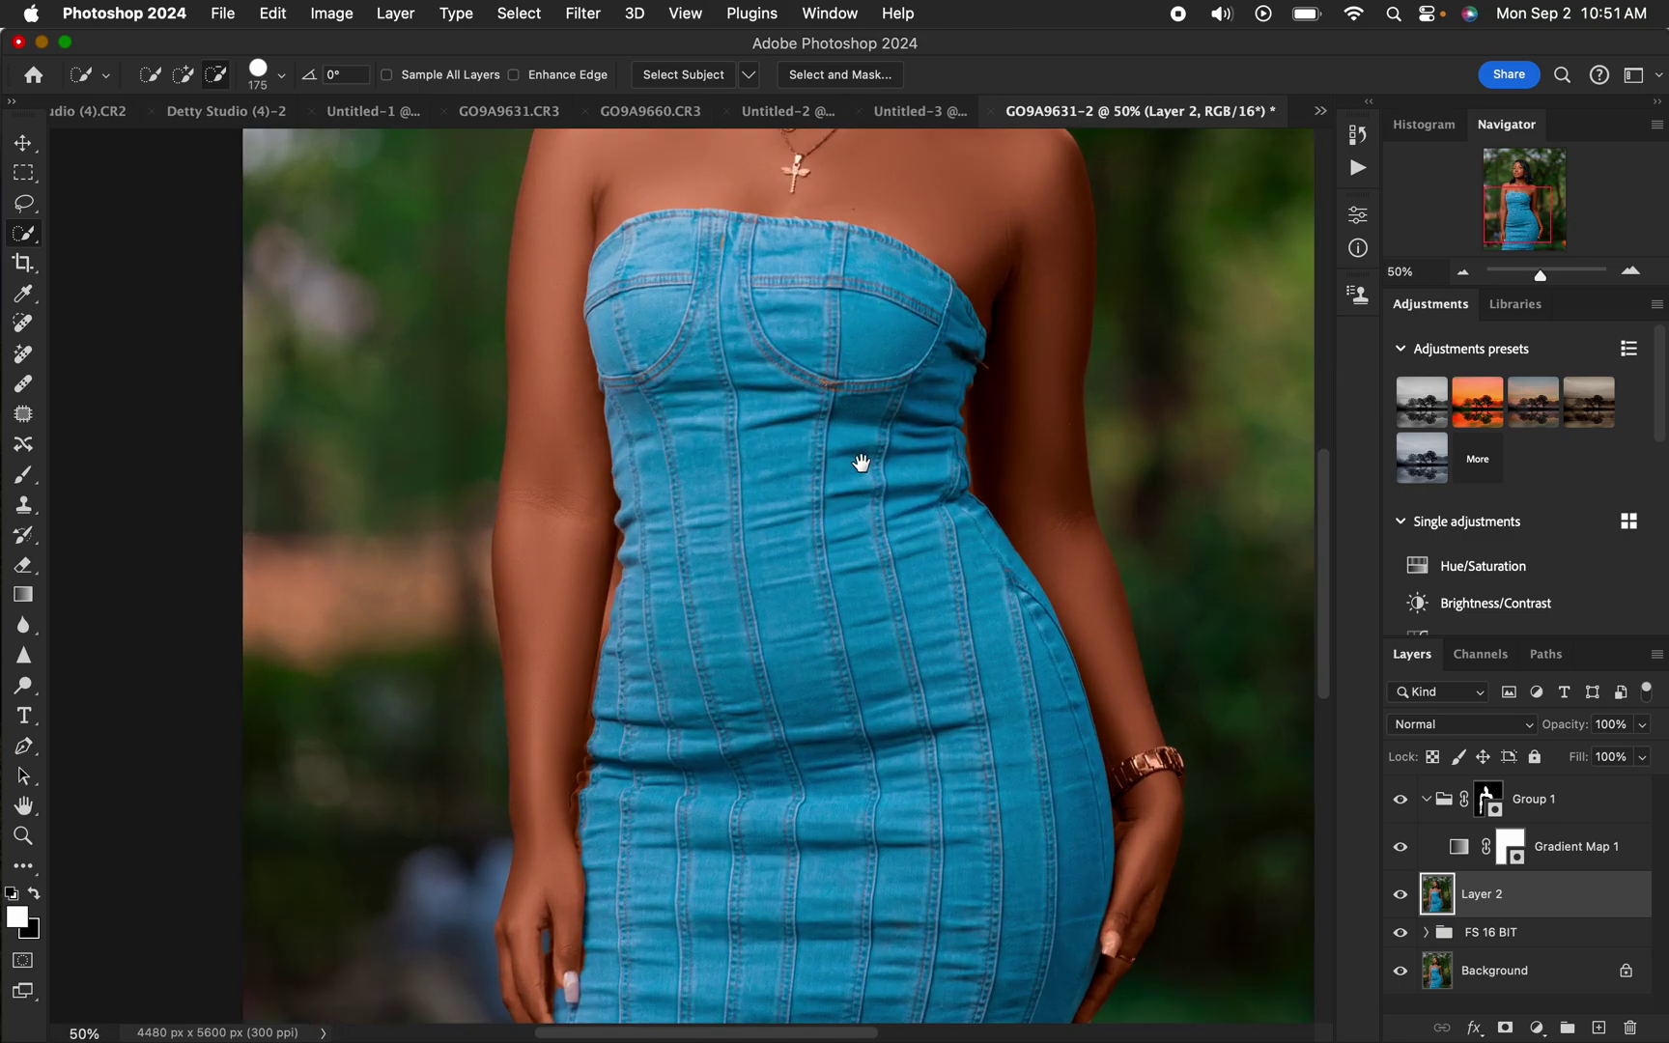
{"action": "left_click_drag", "start_coordinate": [864, 457], "coordinate": [835, 719]}
{"action": "scroll", "coordinate": [834, 719], "scroll_direction": "up", "scroll_amount": 5}
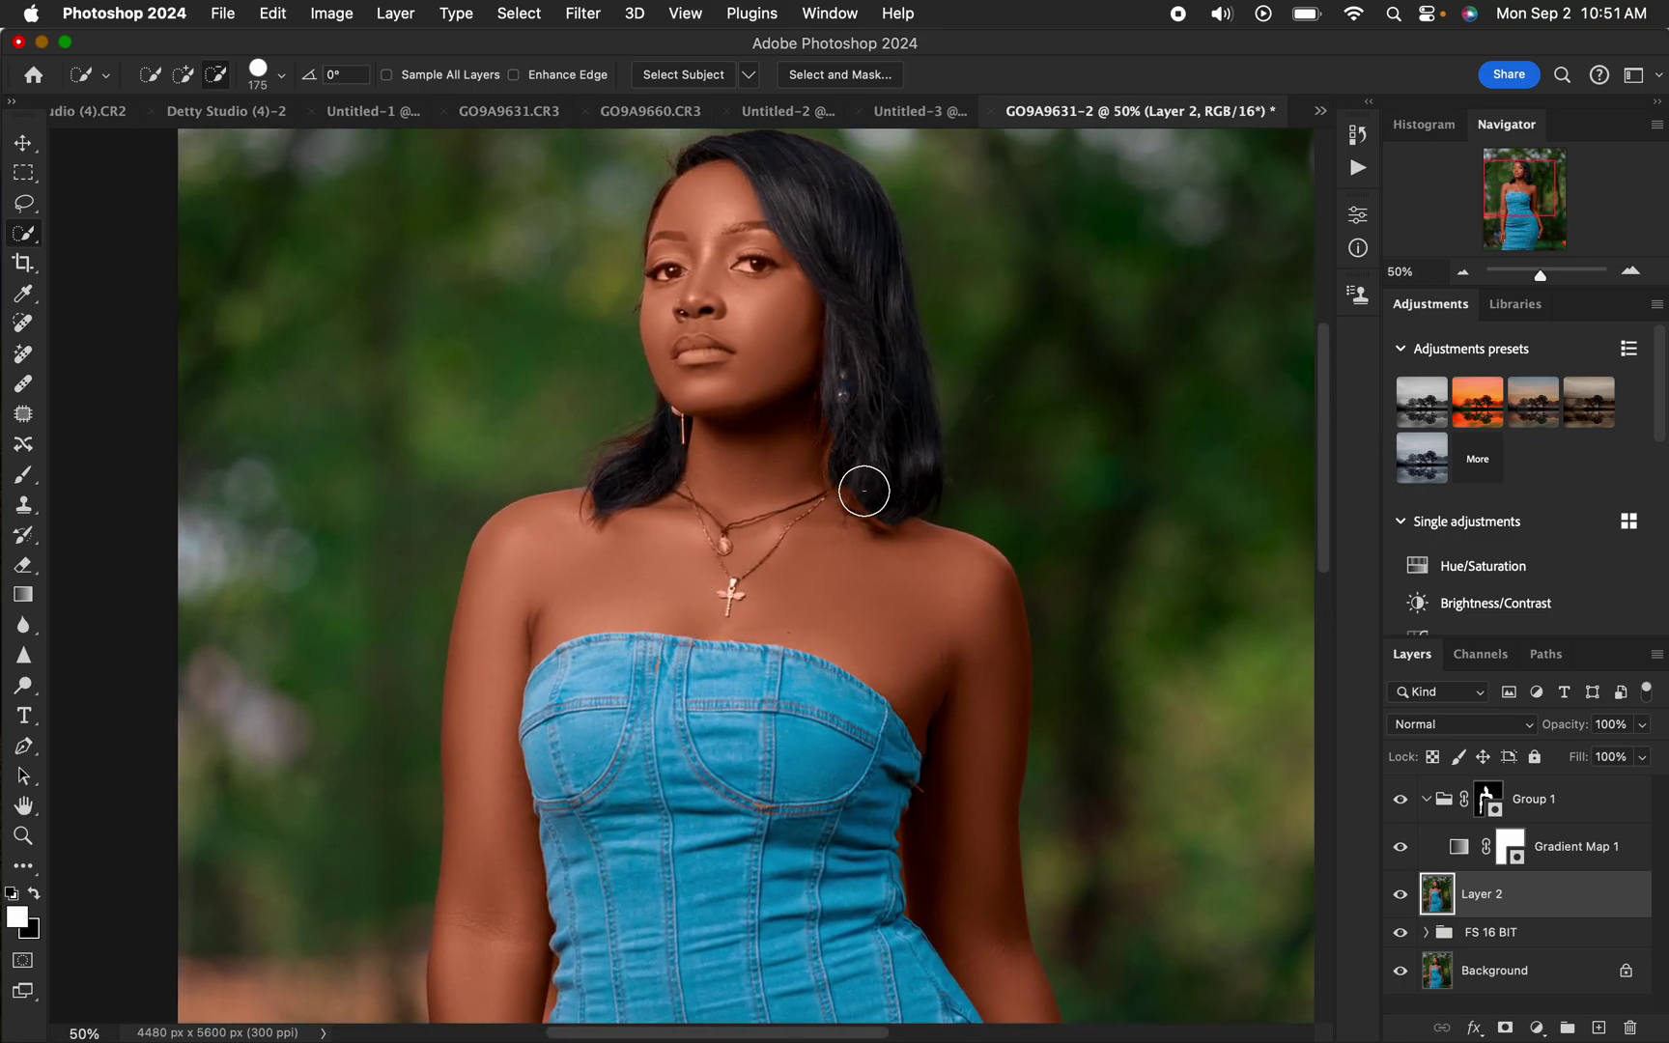
{"action": "left_click", "coordinate": [1488, 800]}
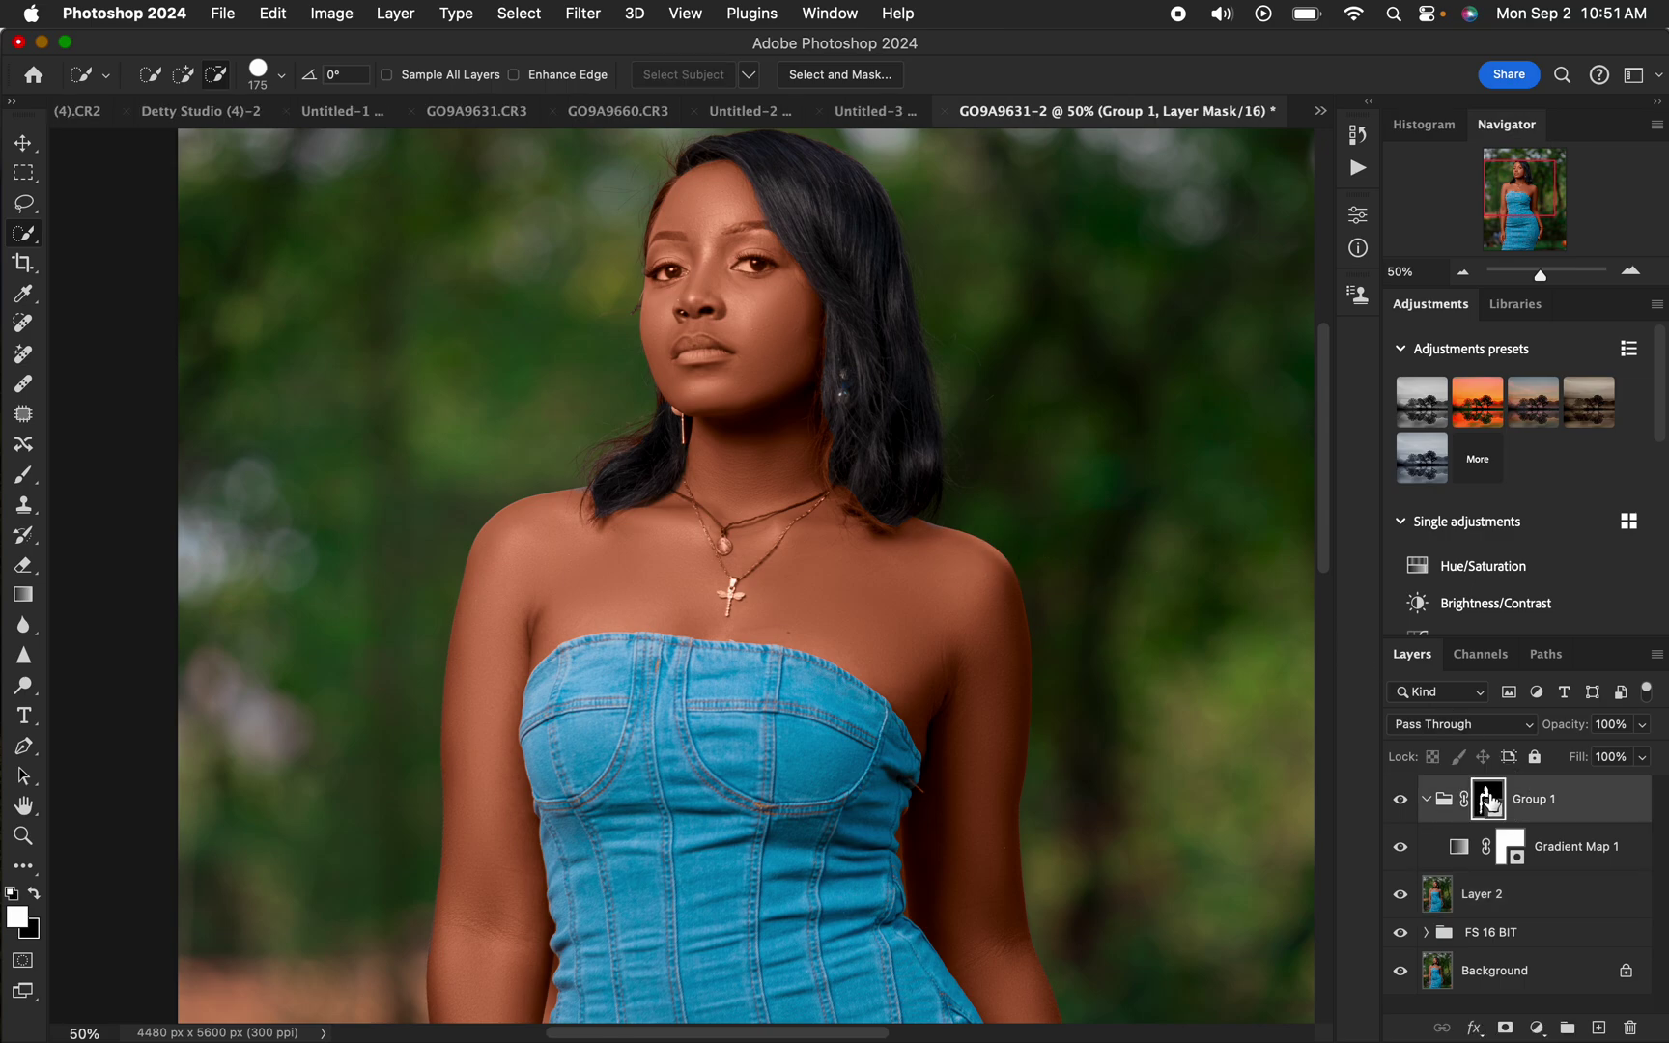
{"action": "left_click", "coordinate": [33, 479]}
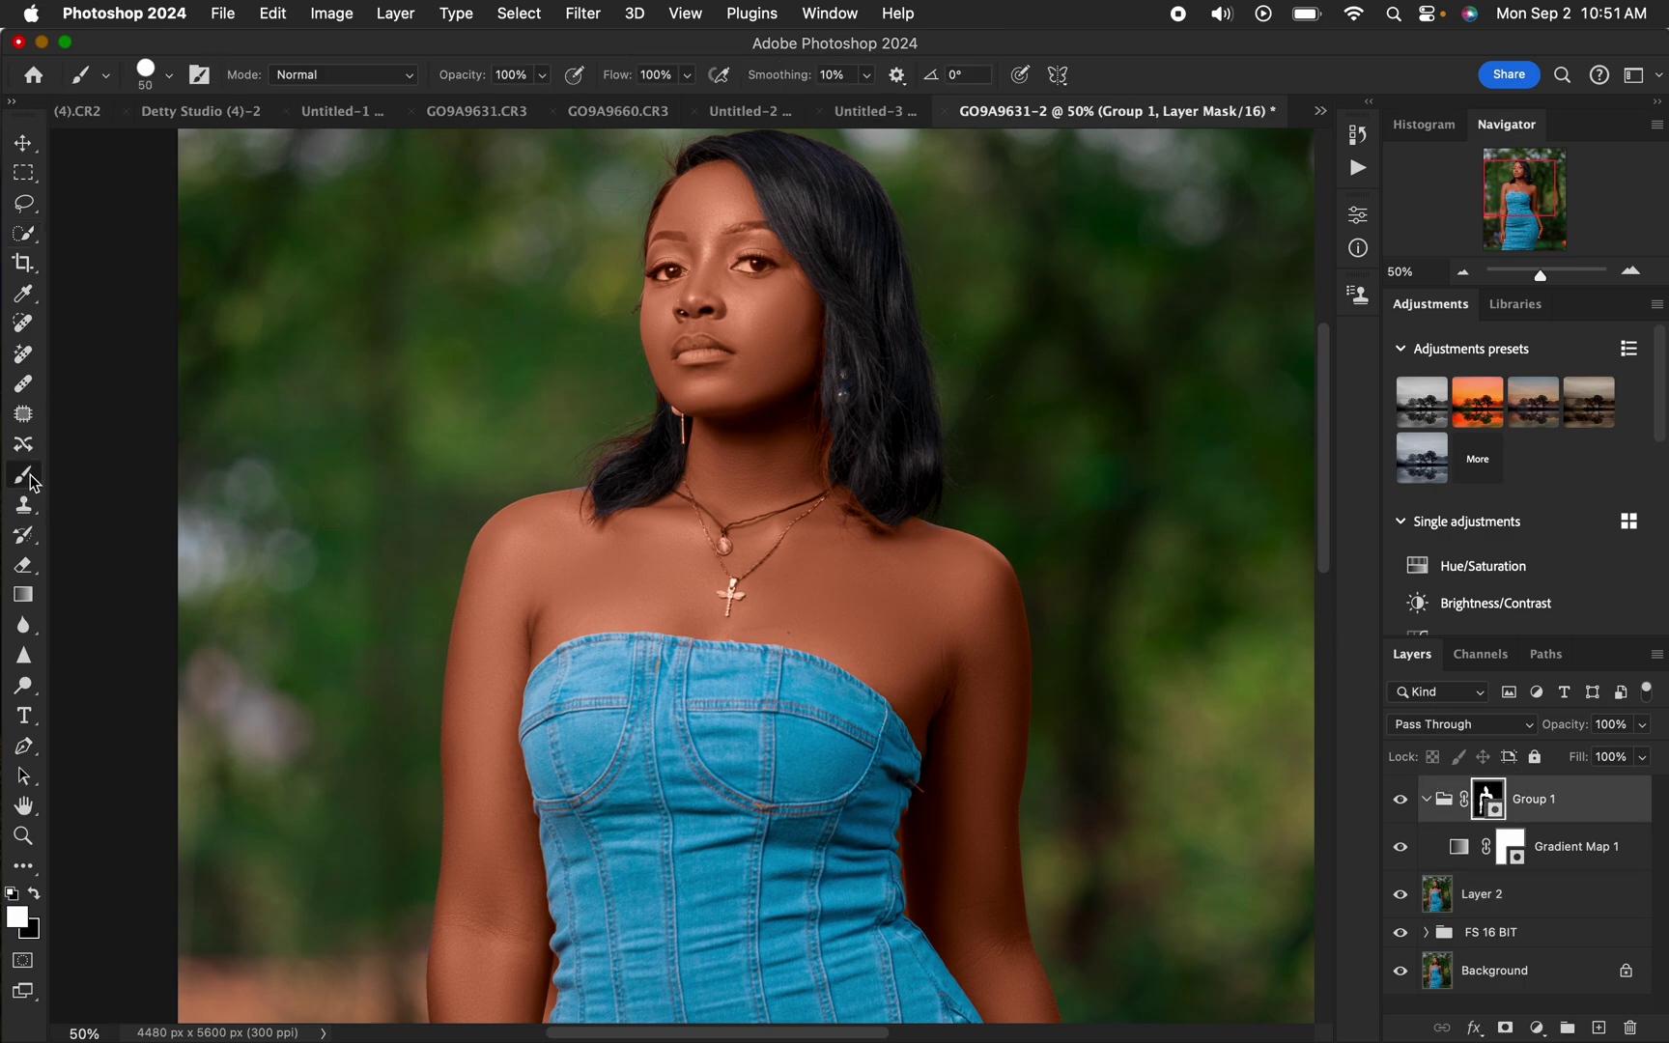
{"action": "left_click", "coordinate": [34, 896]}
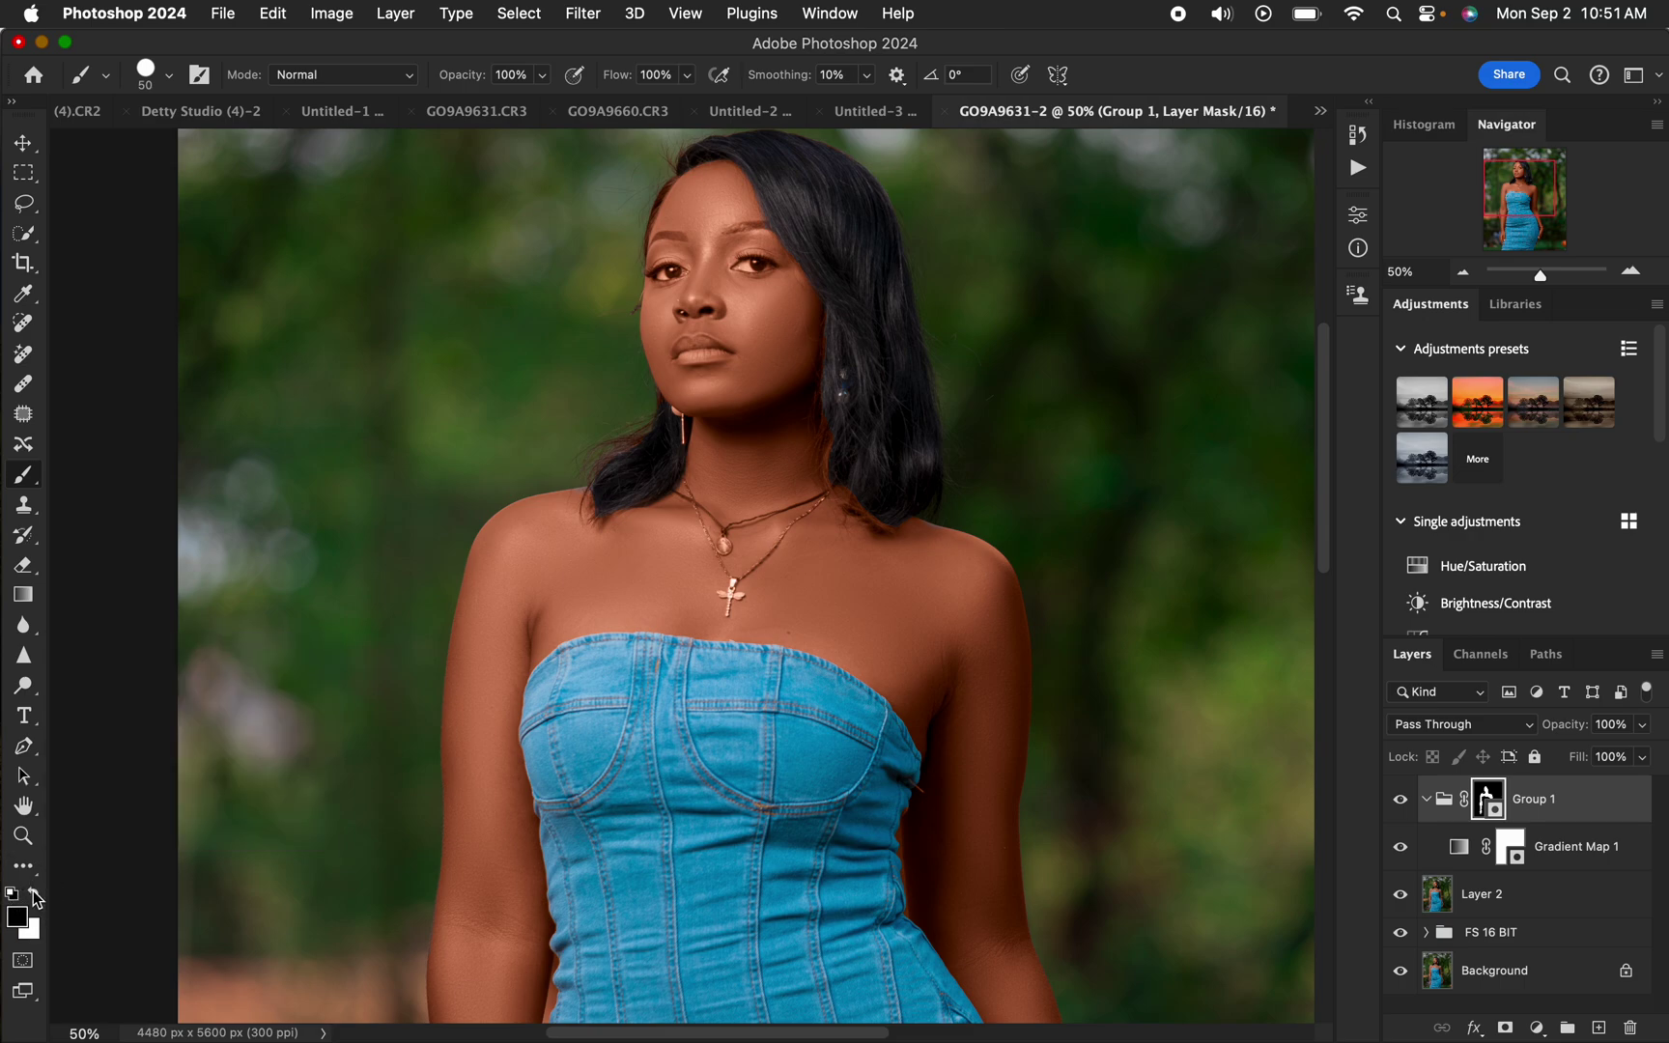
{"action": "left_click", "coordinate": [34, 894]}
{"action": "left_click", "coordinate": [34, 893]}
{"action": "left_click", "coordinate": [33, 891]}
{"action": "left_click", "coordinate": [35, 898]}
{"action": "left_click", "coordinate": [35, 898]}
{"action": "left_click", "coordinate": [36, 898]}
{"action": "left_click", "coordinate": [36, 898]}
Set the brush to Soft Round with 0% hardness and make black the foreground color.
{"action": "left_click", "coordinate": [169, 77]}
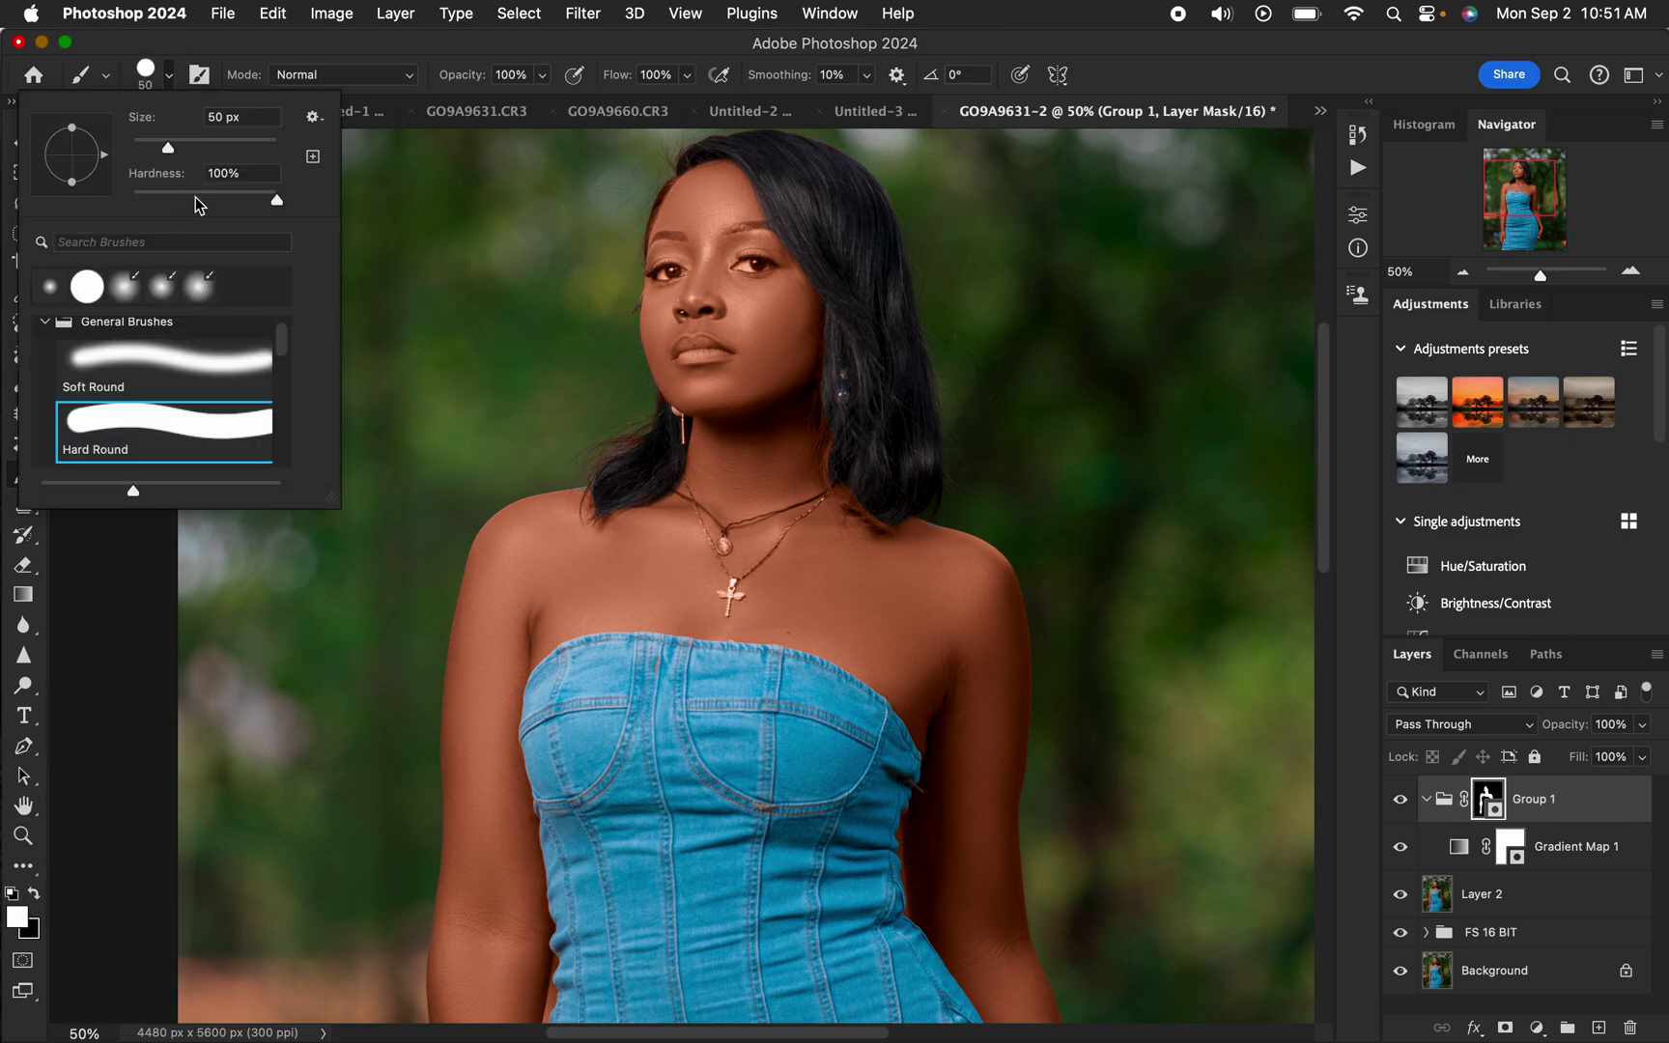
{"action": "left_click_drag", "start_coordinate": [198, 205], "coordinate": [77, 210]}
{"action": "left_click", "coordinate": [140, 347]}
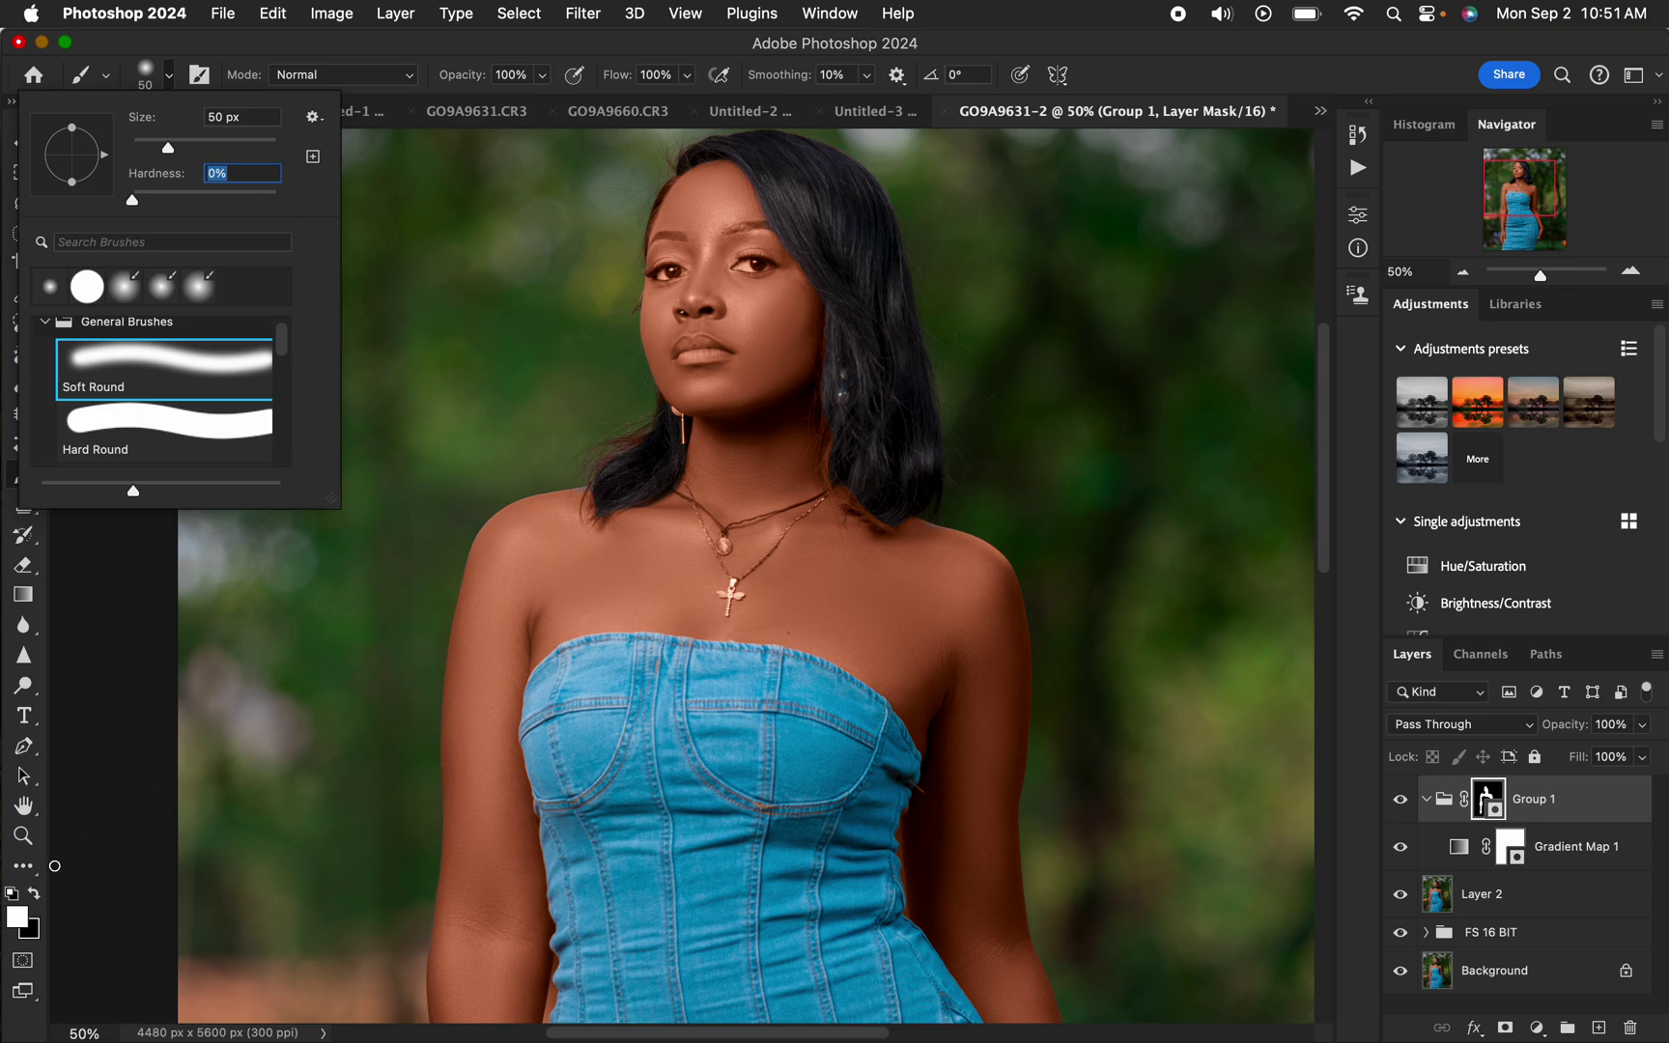
{"action": "left_click", "coordinate": [44, 900]}
{"action": "left_click", "coordinate": [36, 895]}
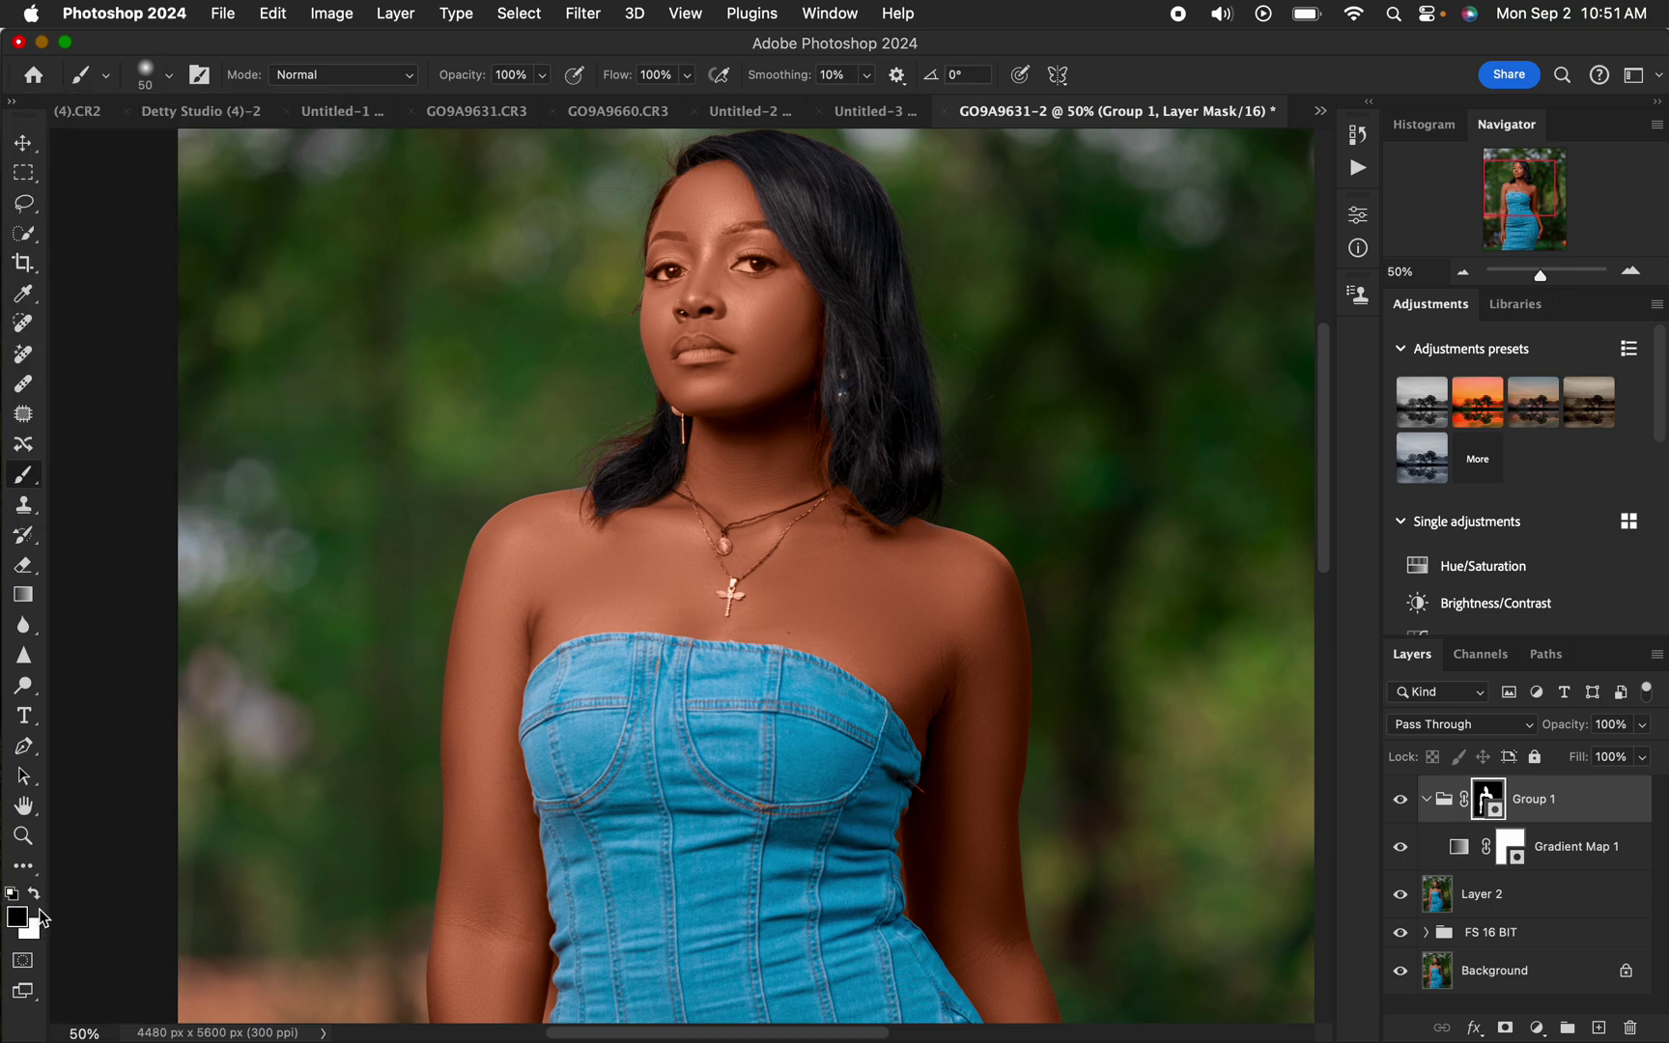
Paint black on Group 1's mask over the hair on both sides of the neck and face to remove the gradient tint.
{"action": "key", "text": "super+equal"}
{"action": "key", "text": "super+equal"}
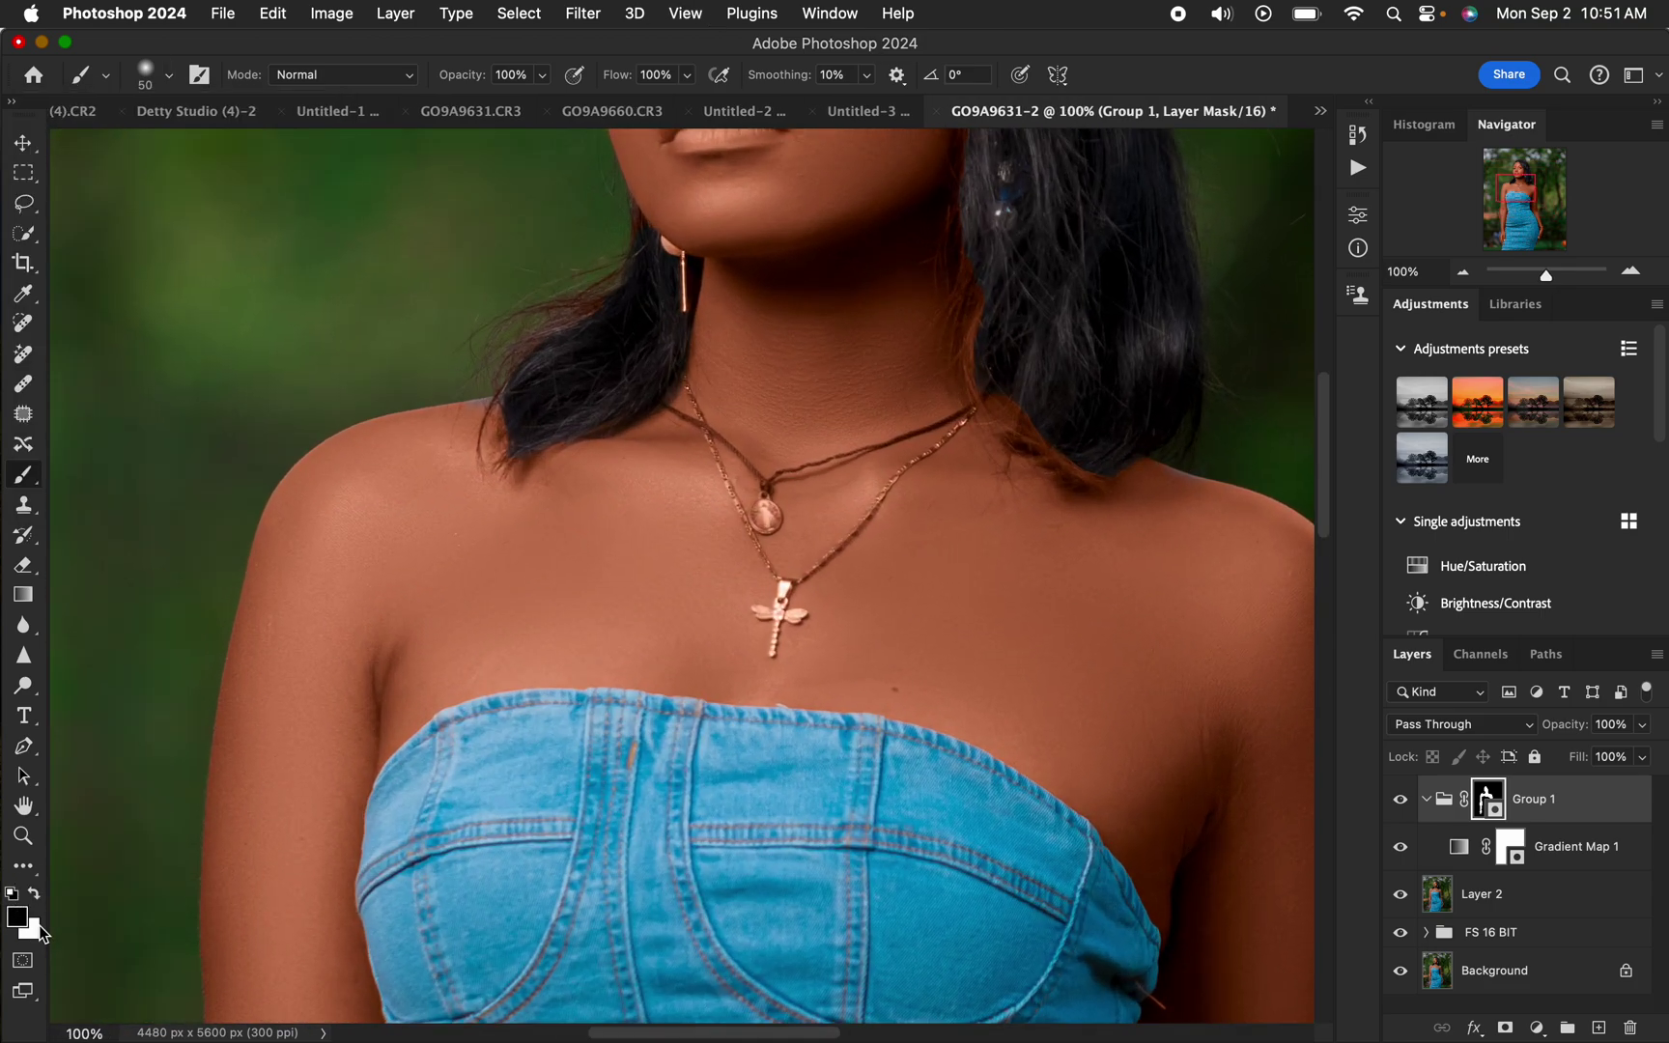
{"action": "mouse_move", "coordinate": [600, 290]}
{"action": "left_mouse_down"}
{"action": "mouse_move", "coordinate": [500, 372]}
{"action": "mouse_move", "coordinate": [626, 270]}
{"action": "mouse_move", "coordinate": [639, 237]}
{"action": "mouse_move", "coordinate": [661, 245]}
{"action": "mouse_move", "coordinate": [666, 296]}
{"action": "mouse_move", "coordinate": [687, 291]}
{"action": "mouse_move", "coordinate": [625, 396]}
{"action": "mouse_move", "coordinate": [507, 437]}
{"action": "mouse_move", "coordinate": [525, 351]}
{"action": "left_mouse_up"}
{"action": "mouse_move", "coordinate": [964, 251]}
{"action": "left_mouse_down"}
{"action": "mouse_move", "coordinate": [963, 189]}
{"action": "mouse_move", "coordinate": [981, 230]}
{"action": "mouse_move", "coordinate": [956, 313]}
{"action": "mouse_move", "coordinate": [976, 344]}
{"action": "mouse_move", "coordinate": [968, 370]}
{"action": "mouse_move", "coordinate": [981, 358]}
{"action": "mouse_move", "coordinate": [1038, 435]}
{"action": "mouse_move", "coordinate": [1003, 444]}
{"action": "mouse_move", "coordinate": [1079, 463]}
{"action": "mouse_move", "coordinate": [1061, 446]}
{"action": "mouse_move", "coordinate": [1121, 395]}
{"action": "left_mouse_up"}
{"action": "left_click_drag", "start_coordinate": [1044, 232], "coordinate": [1058, 440]}
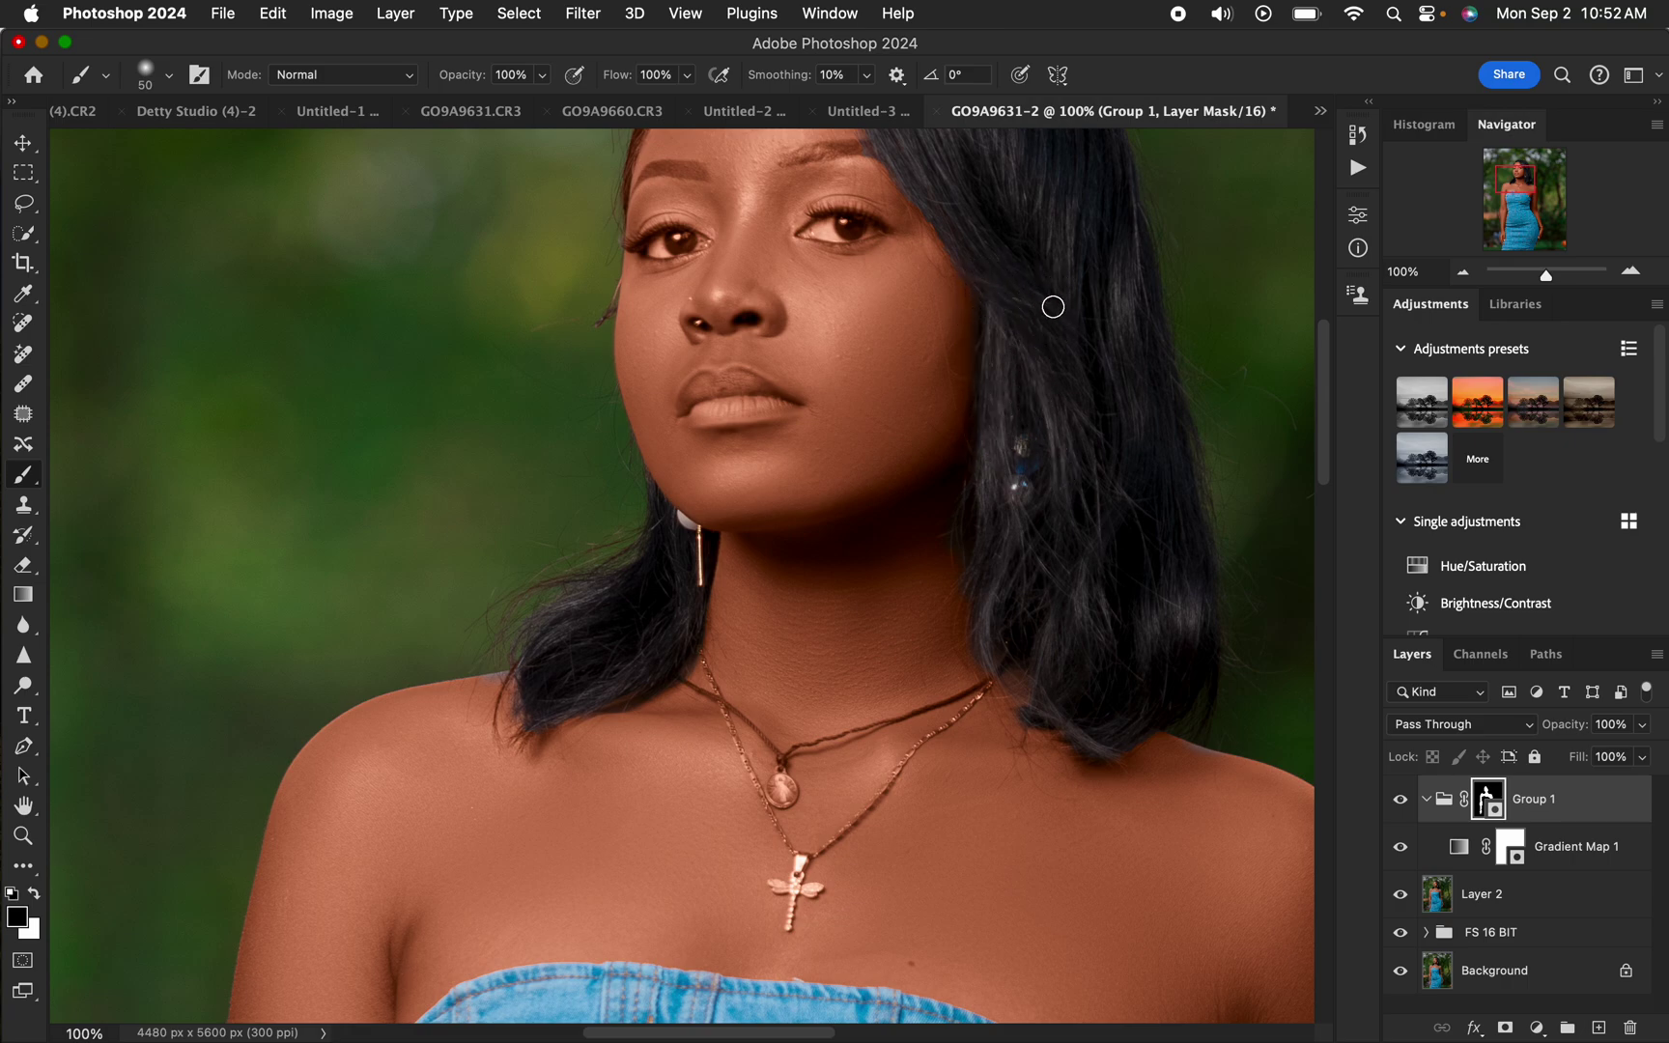
Paint black on Group 1's mask over both eyes and lids to remove the gradient tint.
{"action": "left_click_drag", "start_coordinate": [1040, 245], "coordinate": [1098, 432]}
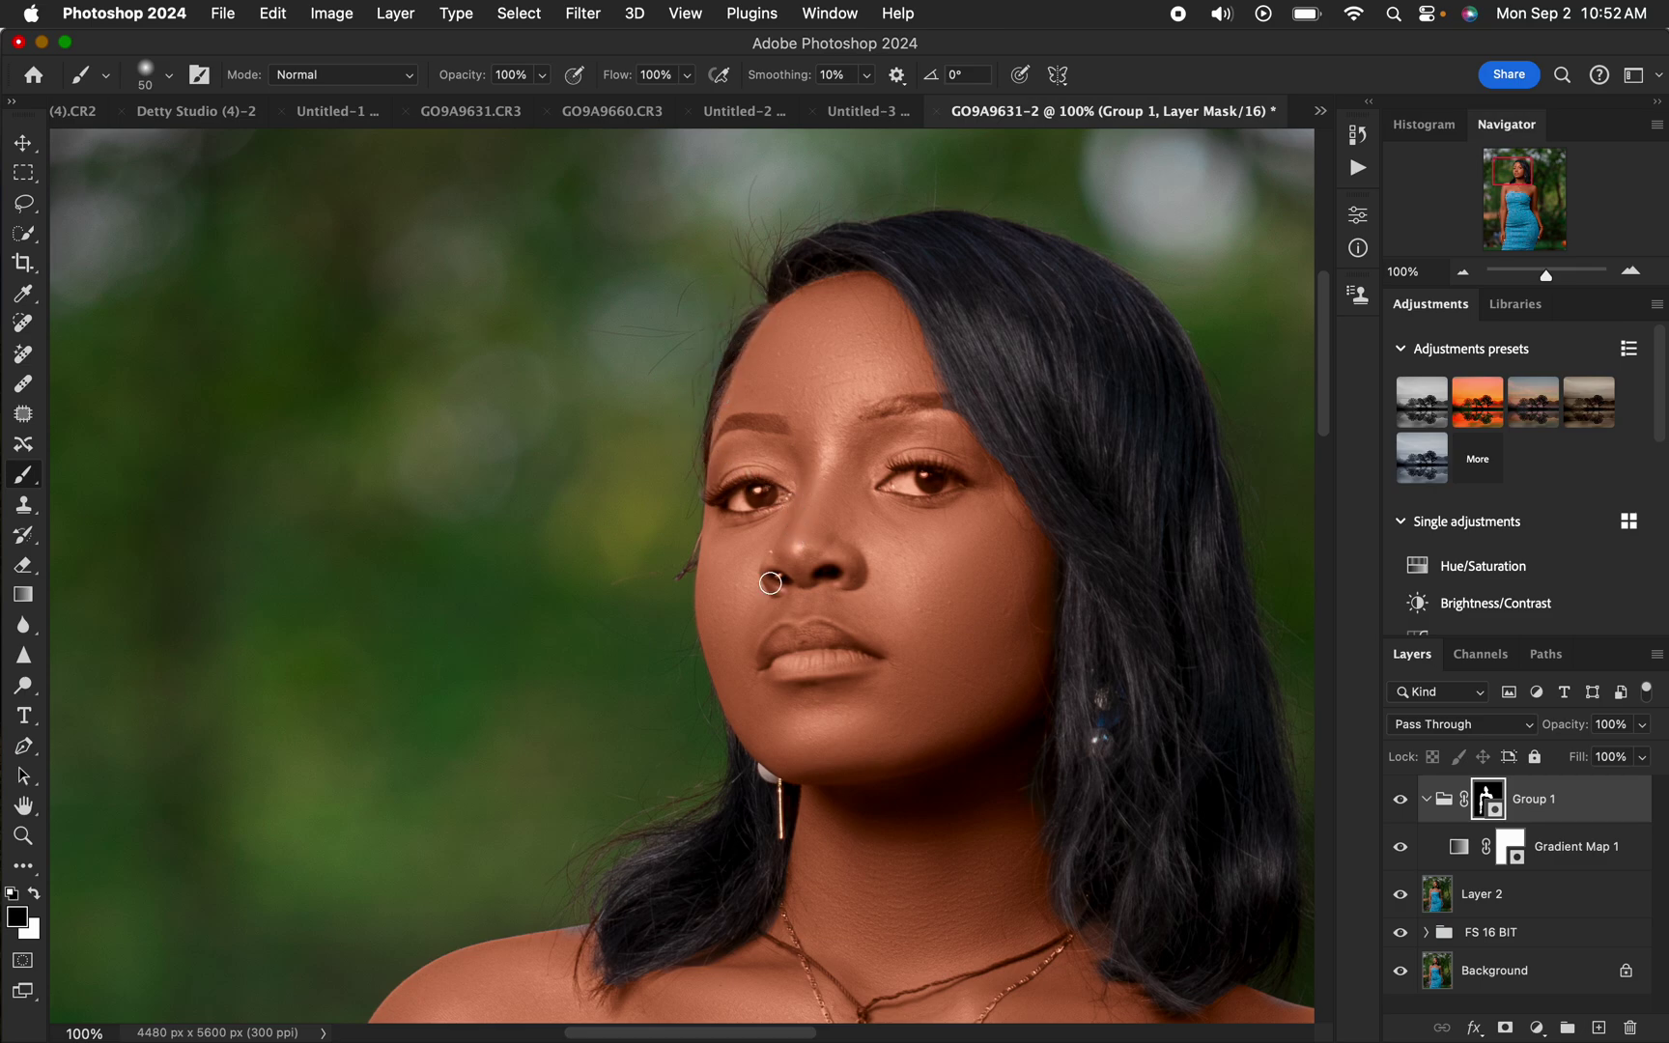
{"action": "key", "text": "super+equal"}
{"action": "key", "text": "super+equal"}
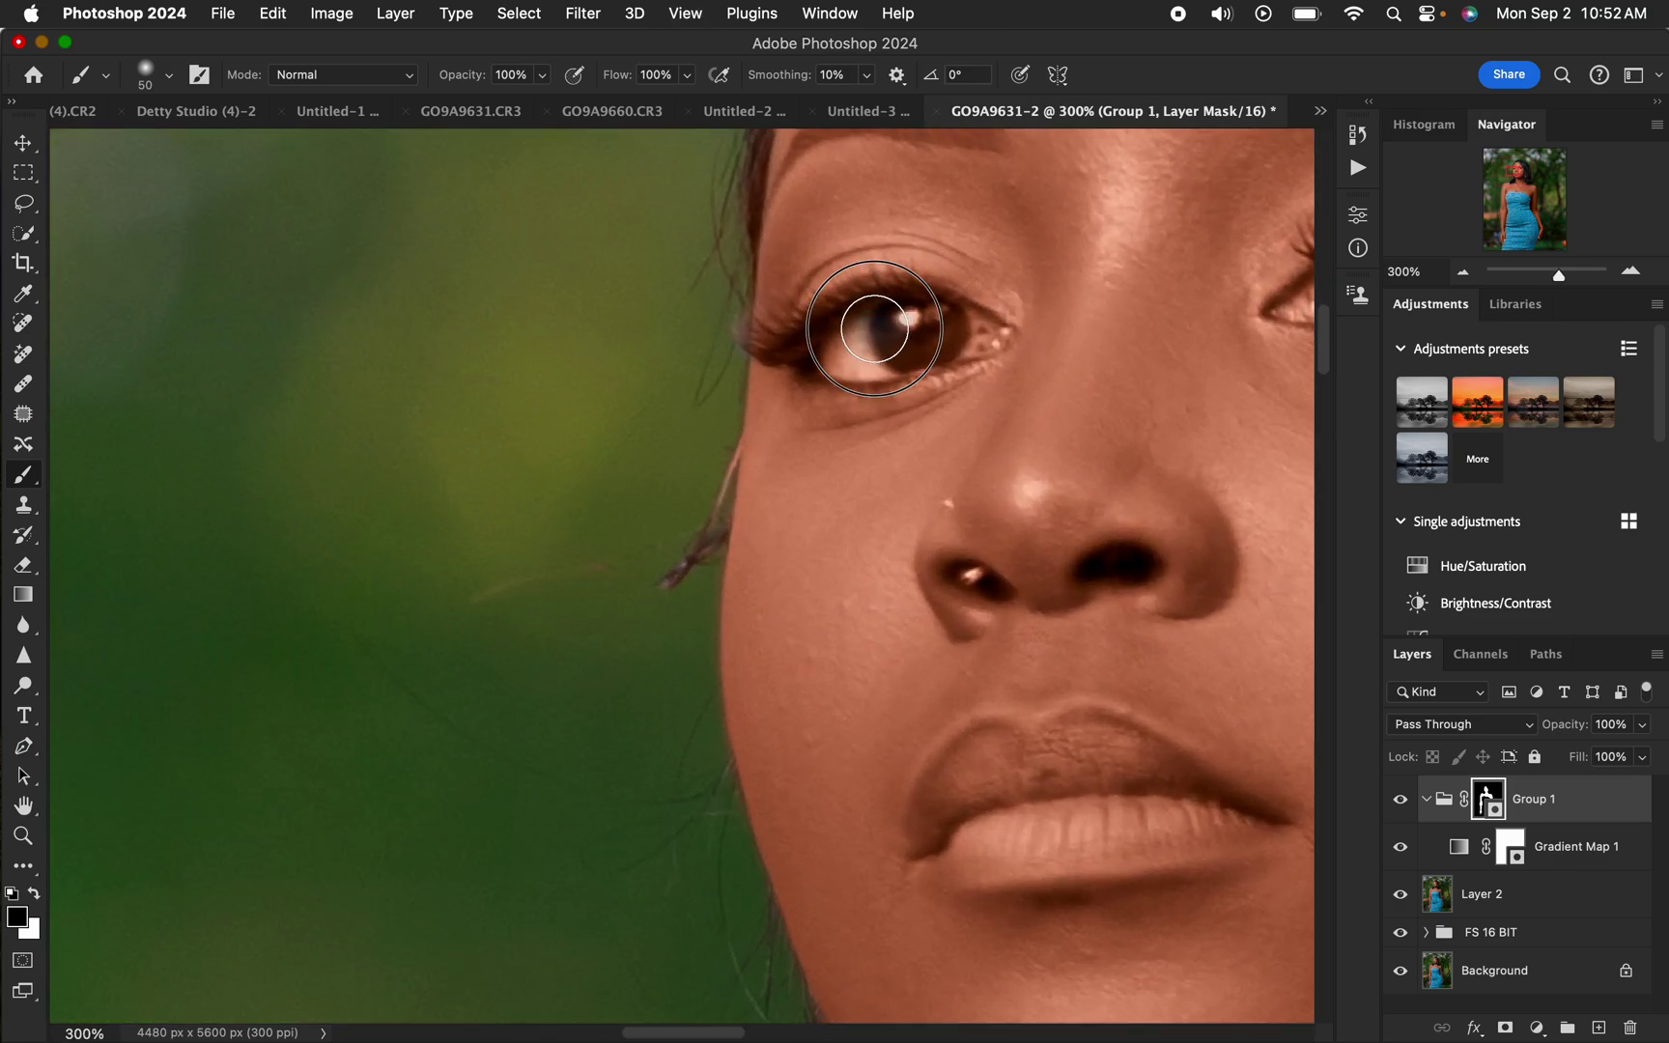
{"action": "mouse_move", "coordinate": [874, 329]}
{"action": "left_mouse_down"}
{"action": "mouse_move", "coordinate": [844, 301]}
{"action": "mouse_move", "coordinate": [921, 283]}
{"action": "mouse_move", "coordinate": [900, 277]}
{"action": "mouse_move", "coordinate": [926, 325]}
{"action": "mouse_move", "coordinate": [977, 317]}
{"action": "mouse_move", "coordinate": [842, 328]}
{"action": "left_mouse_up"}
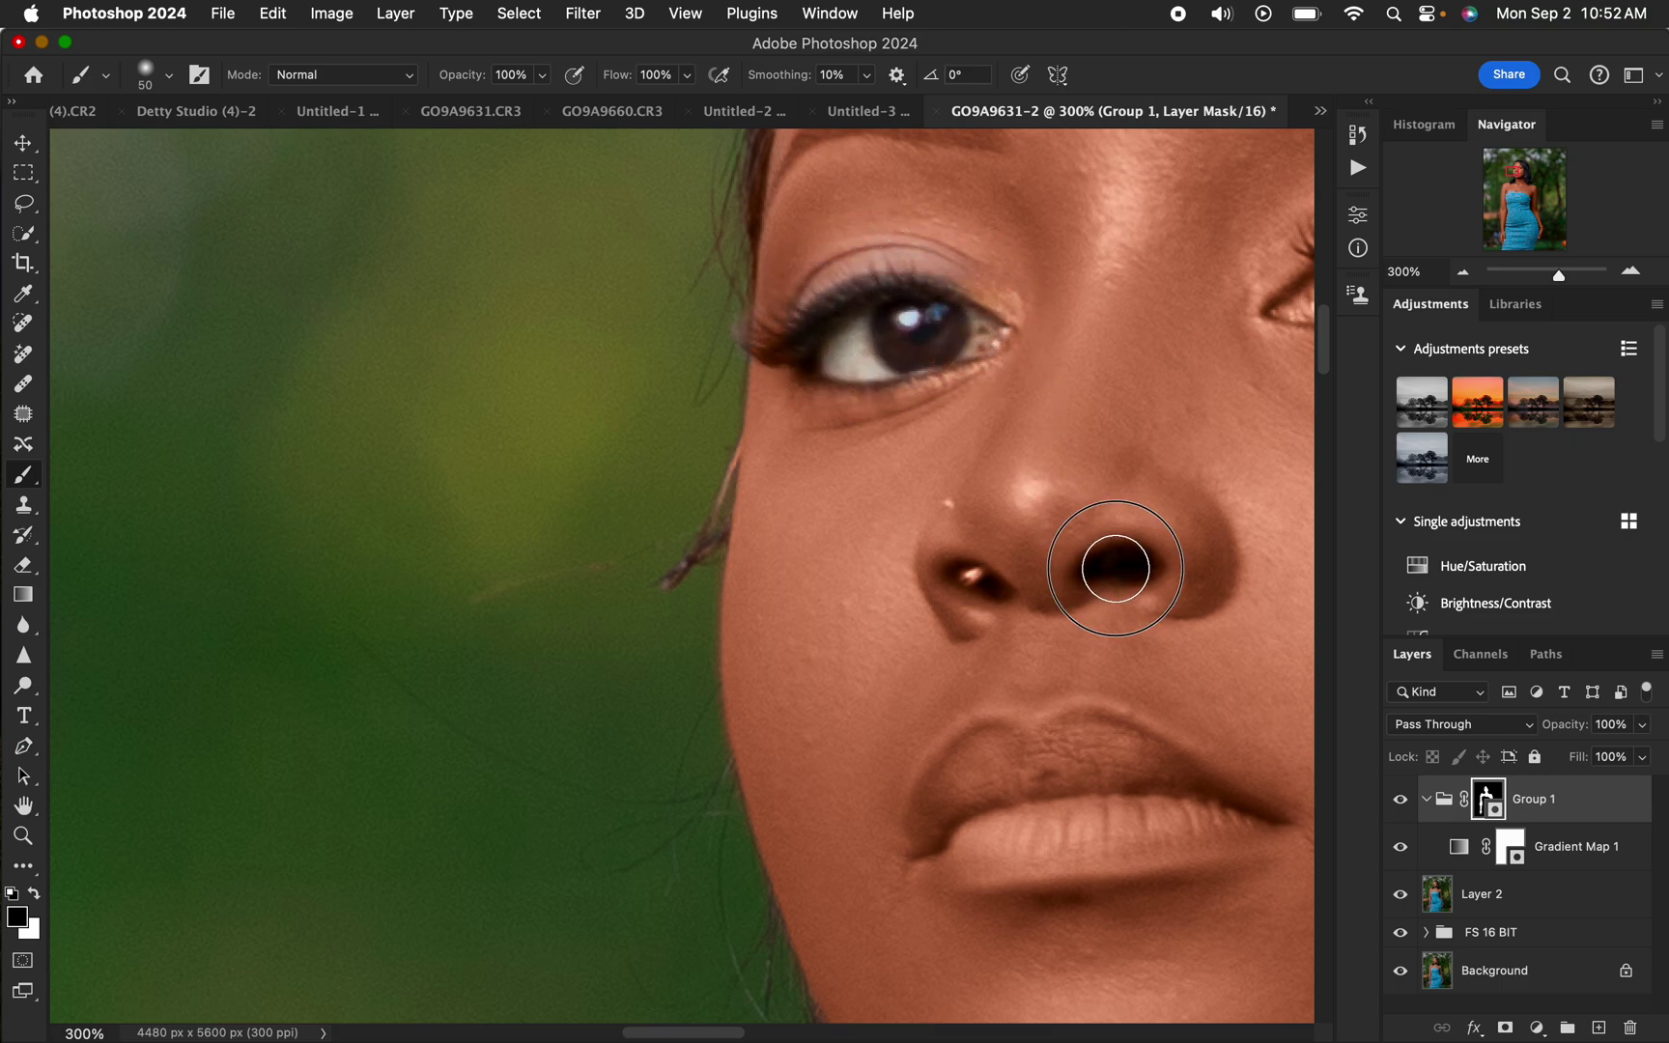
{"action": "left_click_drag", "start_coordinate": [1177, 380], "coordinate": [856, 433]}
{"action": "mouse_move", "coordinate": [1117, 335]}
{"action": "left_mouse_down"}
{"action": "mouse_move", "coordinate": [1190, 357]}
{"action": "mouse_move", "coordinate": [1063, 314]}
{"action": "left_mouse_up"}
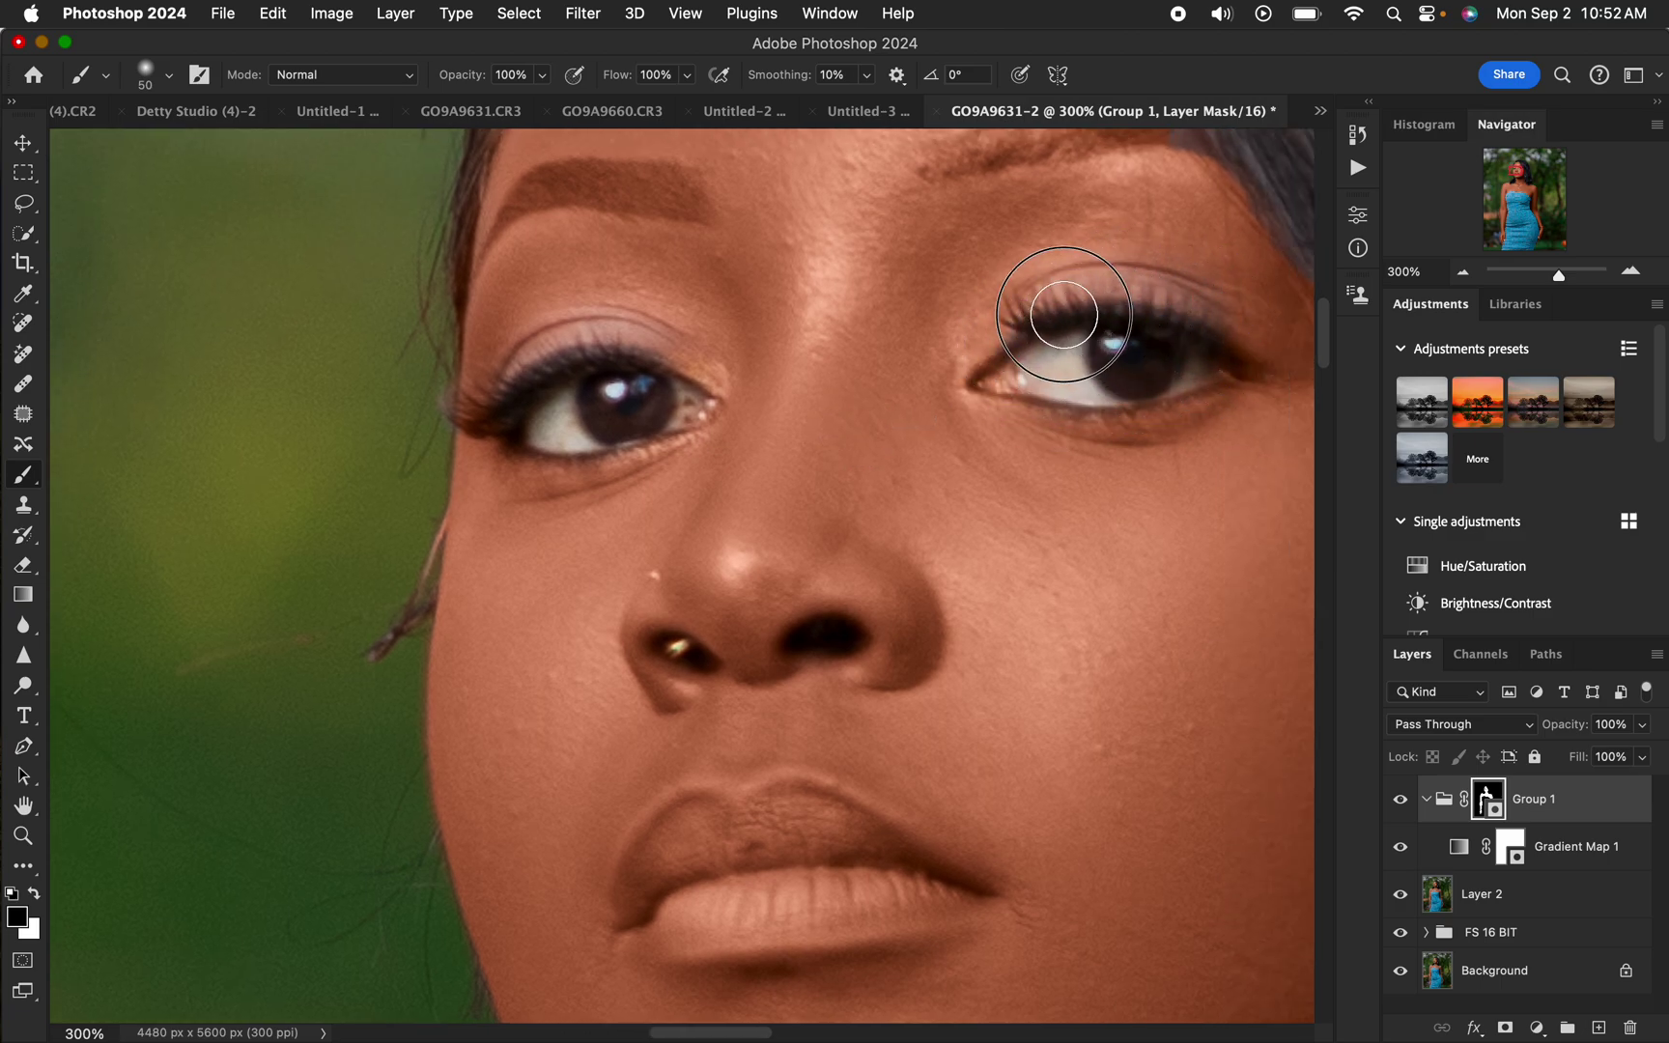
{"action": "left_click_drag", "start_coordinate": [1162, 290], "coordinate": [1092, 453]}
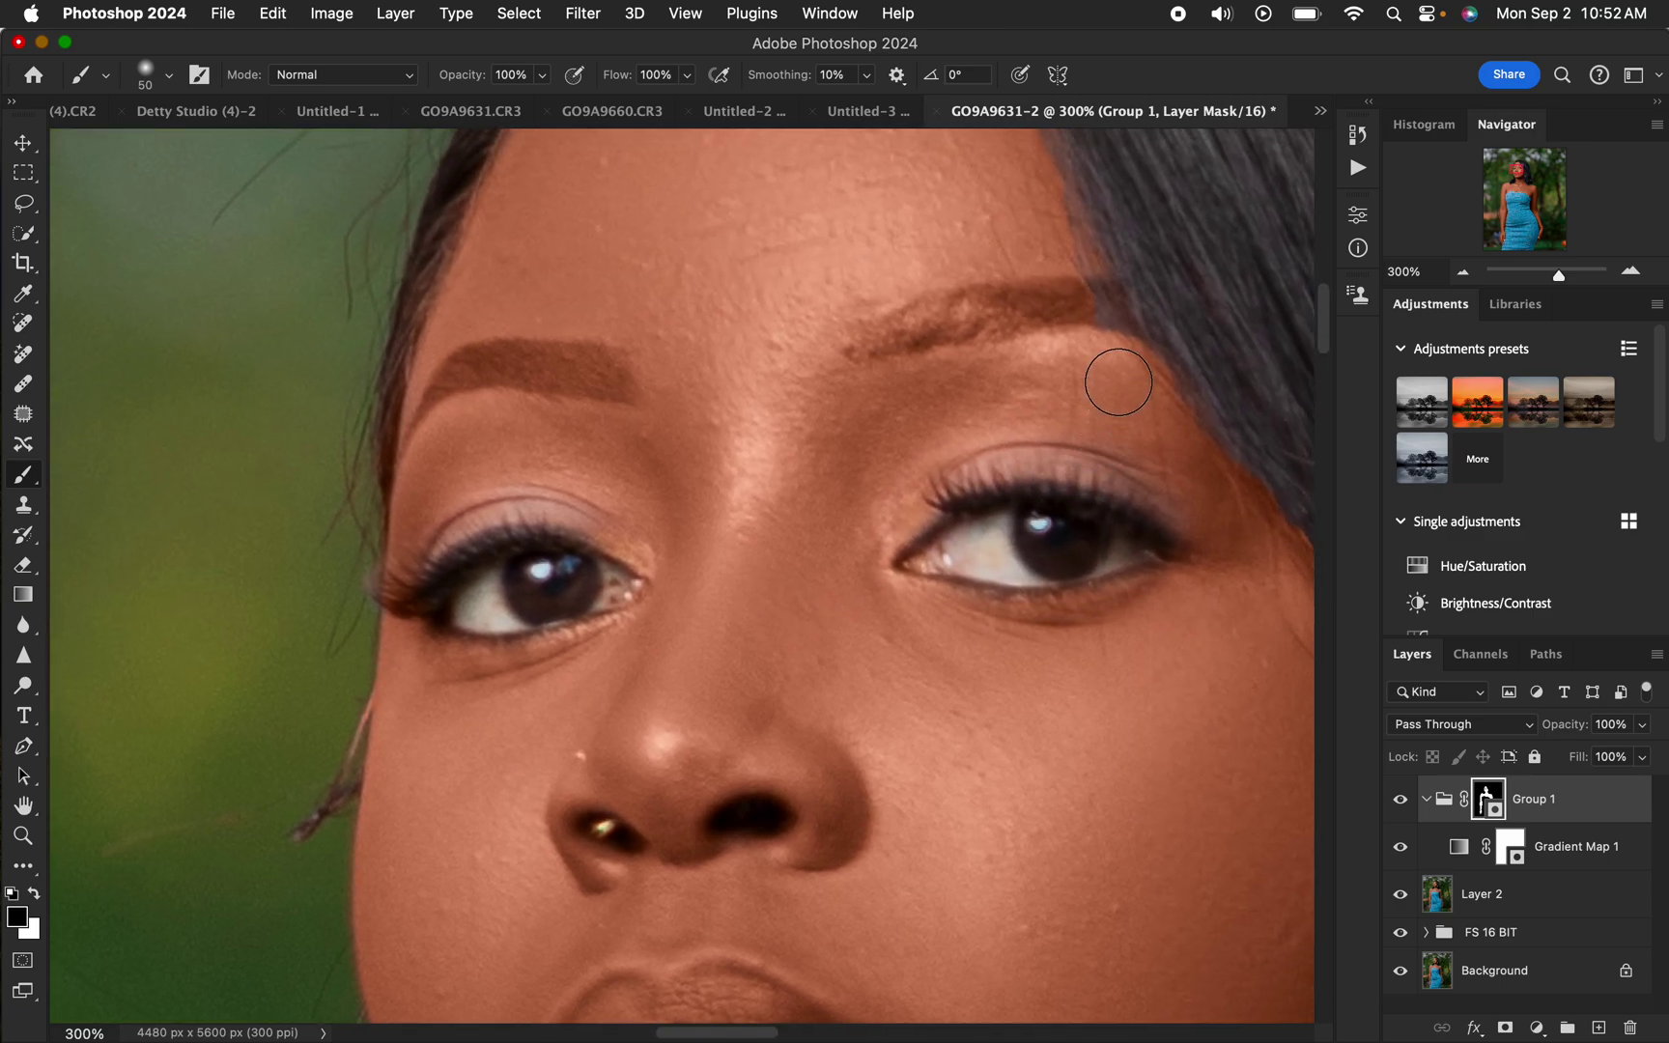
Reduce the brush size to 25 and paint black on Group 1's mask over both eyebrows.
{"action": "key", "text": "bracketleft"}
{"action": "key", "text": "bracketleft"}
{"action": "key", "text": "bracketleft"}
{"action": "mouse_move", "coordinate": [1100, 303]}
{"action": "left_mouse_down"}
{"action": "mouse_move", "coordinate": [902, 334]}
{"action": "mouse_move", "coordinate": [971, 309]}
{"action": "mouse_move", "coordinate": [1096, 302]}
{"action": "mouse_move", "coordinate": [951, 336]}
{"action": "mouse_move", "coordinate": [1103, 290]}
{"action": "left_mouse_up"}
{"action": "mouse_move", "coordinate": [596, 360]}
{"action": "left_mouse_down"}
{"action": "mouse_move", "coordinate": [558, 361]}
{"action": "mouse_move", "coordinate": [617, 371]}
{"action": "mouse_move", "coordinate": [463, 368]}
{"action": "mouse_move", "coordinate": [430, 401]}
{"action": "mouse_move", "coordinate": [582, 379]}
{"action": "mouse_move", "coordinate": [521, 359]}
{"action": "mouse_move", "coordinate": [618, 384]}
{"action": "mouse_move", "coordinate": [391, 399]}
{"action": "mouse_move", "coordinate": [470, 344]}
{"action": "left_mouse_up"}
{"action": "key", "text": "x"}
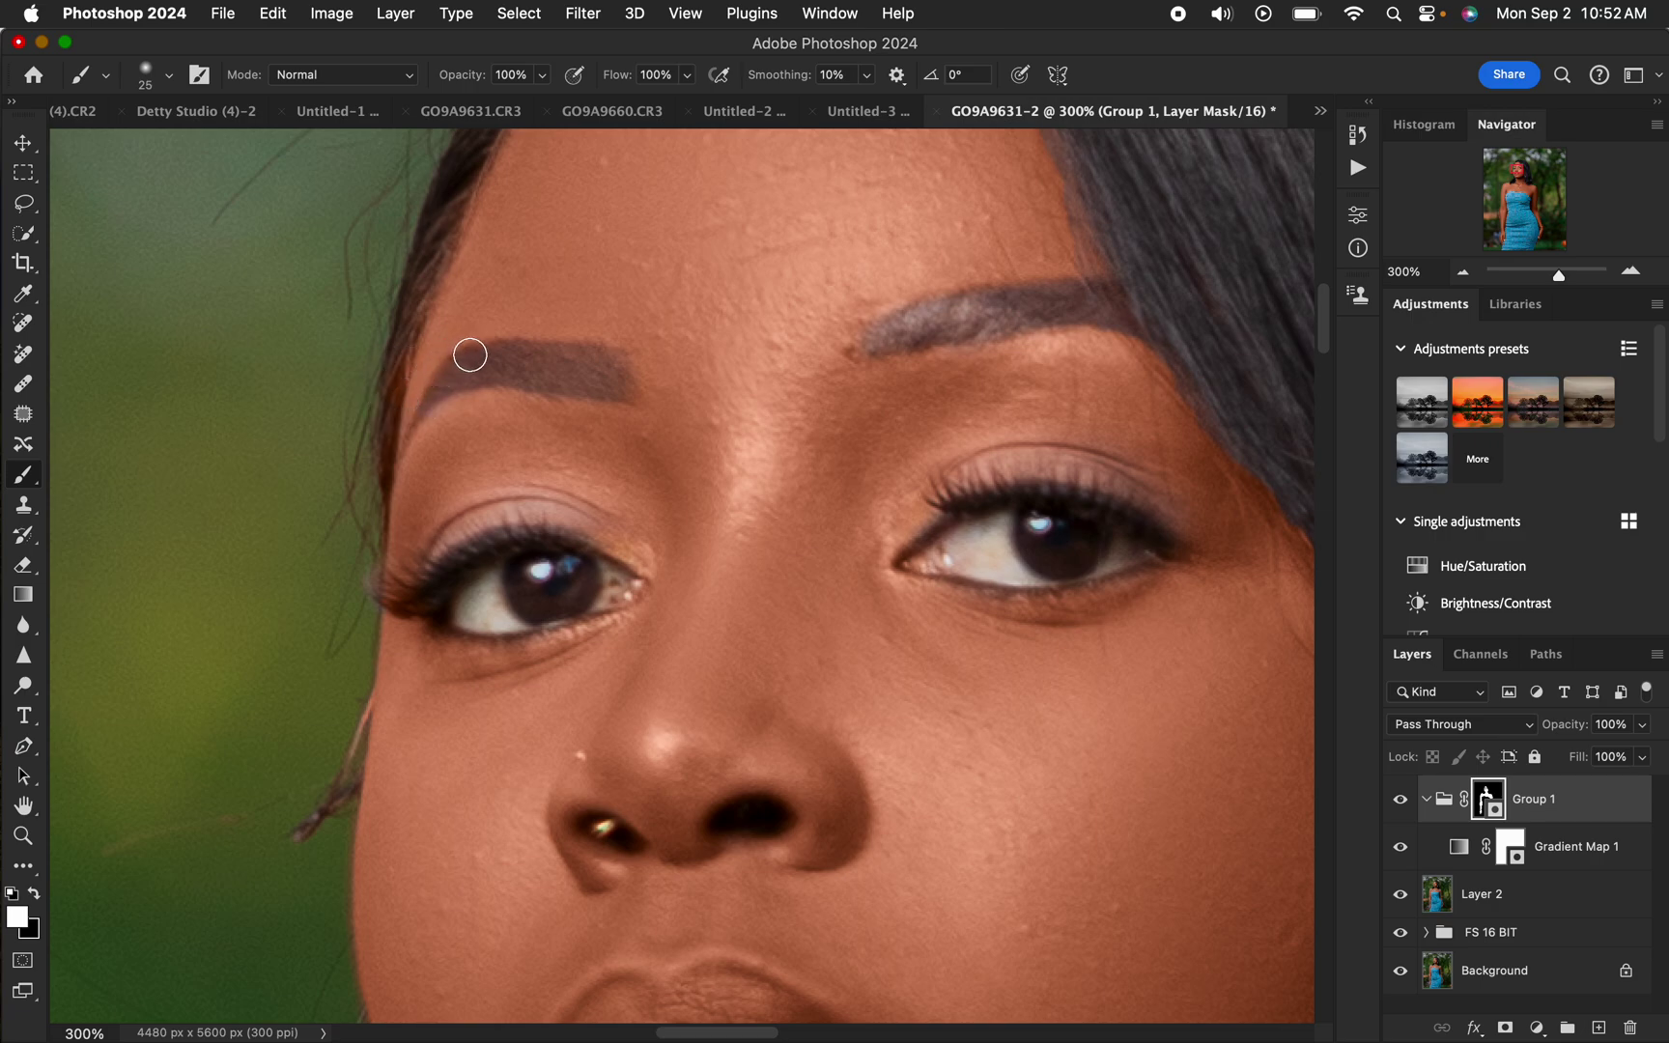
{"action": "key", "text": "x"}
Paint black on Group 1's mask over the upper and lower lips to bring back their original color.
{"action": "left_click_drag", "start_coordinate": [842, 722], "coordinate": [700, 235]}
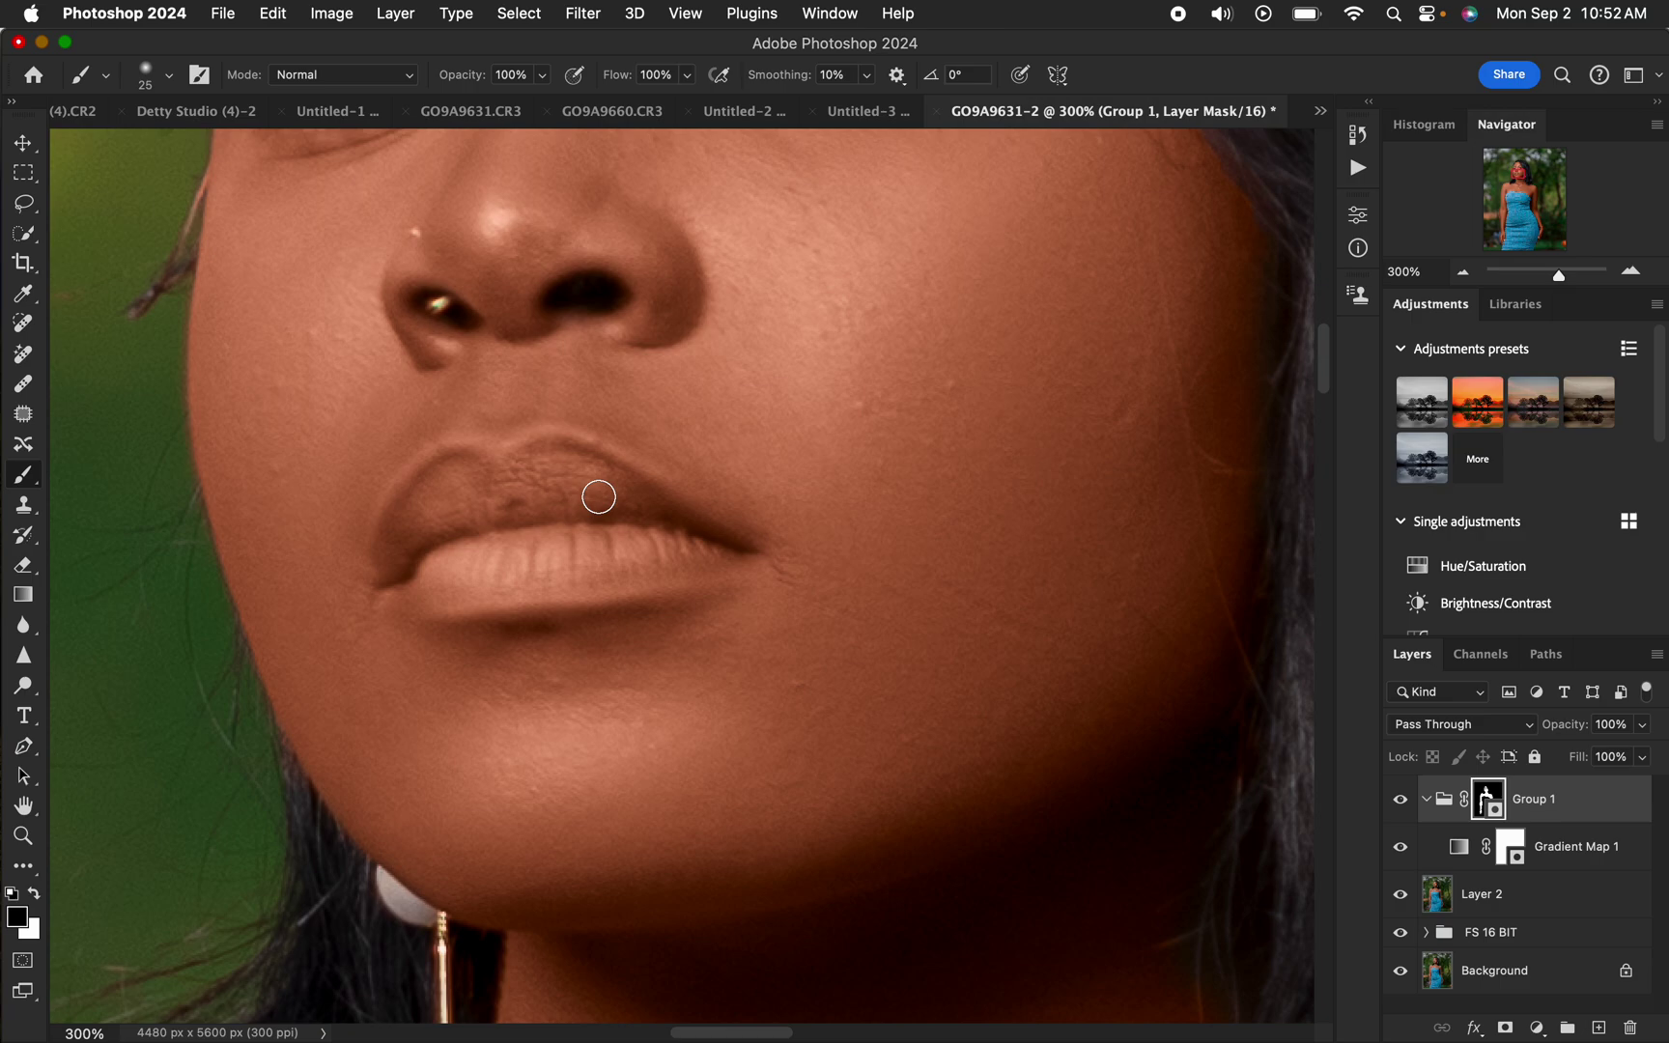
{"action": "key", "text": "x"}
{"action": "key", "text": "x"}
{"action": "mouse_move", "coordinate": [552, 525]}
{"action": "left_mouse_down"}
{"action": "mouse_move", "coordinate": [421, 530]}
{"action": "mouse_move", "coordinate": [456, 562]}
{"action": "mouse_move", "coordinate": [506, 547]}
{"action": "mouse_move", "coordinate": [524, 576]}
{"action": "mouse_move", "coordinate": [509, 579]}
{"action": "mouse_move", "coordinate": [640, 526]}
{"action": "mouse_move", "coordinate": [674, 537]}
{"action": "mouse_move", "coordinate": [577, 481]}
{"action": "mouse_move", "coordinate": [590, 481]}
{"action": "mouse_move", "coordinate": [530, 468]}
{"action": "mouse_move", "coordinate": [418, 489]}
{"action": "mouse_move", "coordinate": [421, 559]}
{"action": "mouse_move", "coordinate": [459, 573]}
{"action": "mouse_move", "coordinate": [462, 595]}
{"action": "mouse_move", "coordinate": [701, 554]}
{"action": "mouse_move", "coordinate": [593, 466]}
{"action": "mouse_move", "coordinate": [733, 554]}
{"action": "mouse_move", "coordinate": [459, 587]}
{"action": "mouse_move", "coordinate": [418, 538]}
{"action": "mouse_move", "coordinate": [396, 567]}
{"action": "mouse_move", "coordinate": [413, 583]}
{"action": "mouse_move", "coordinate": [436, 500]}
{"action": "mouse_move", "coordinate": [543, 469]}
{"action": "mouse_move", "coordinate": [589, 480]}
{"action": "mouse_move", "coordinate": [590, 534]}
{"action": "left_mouse_up"}
{"action": "key", "text": "super+minus"}
{"action": "key", "text": "super+minus"}
{"action": "key", "text": "super+minus"}
{"action": "key", "text": "super+minus"}
{"action": "key", "text": "super+minus"}
{"action": "key", "text": "super+minus"}
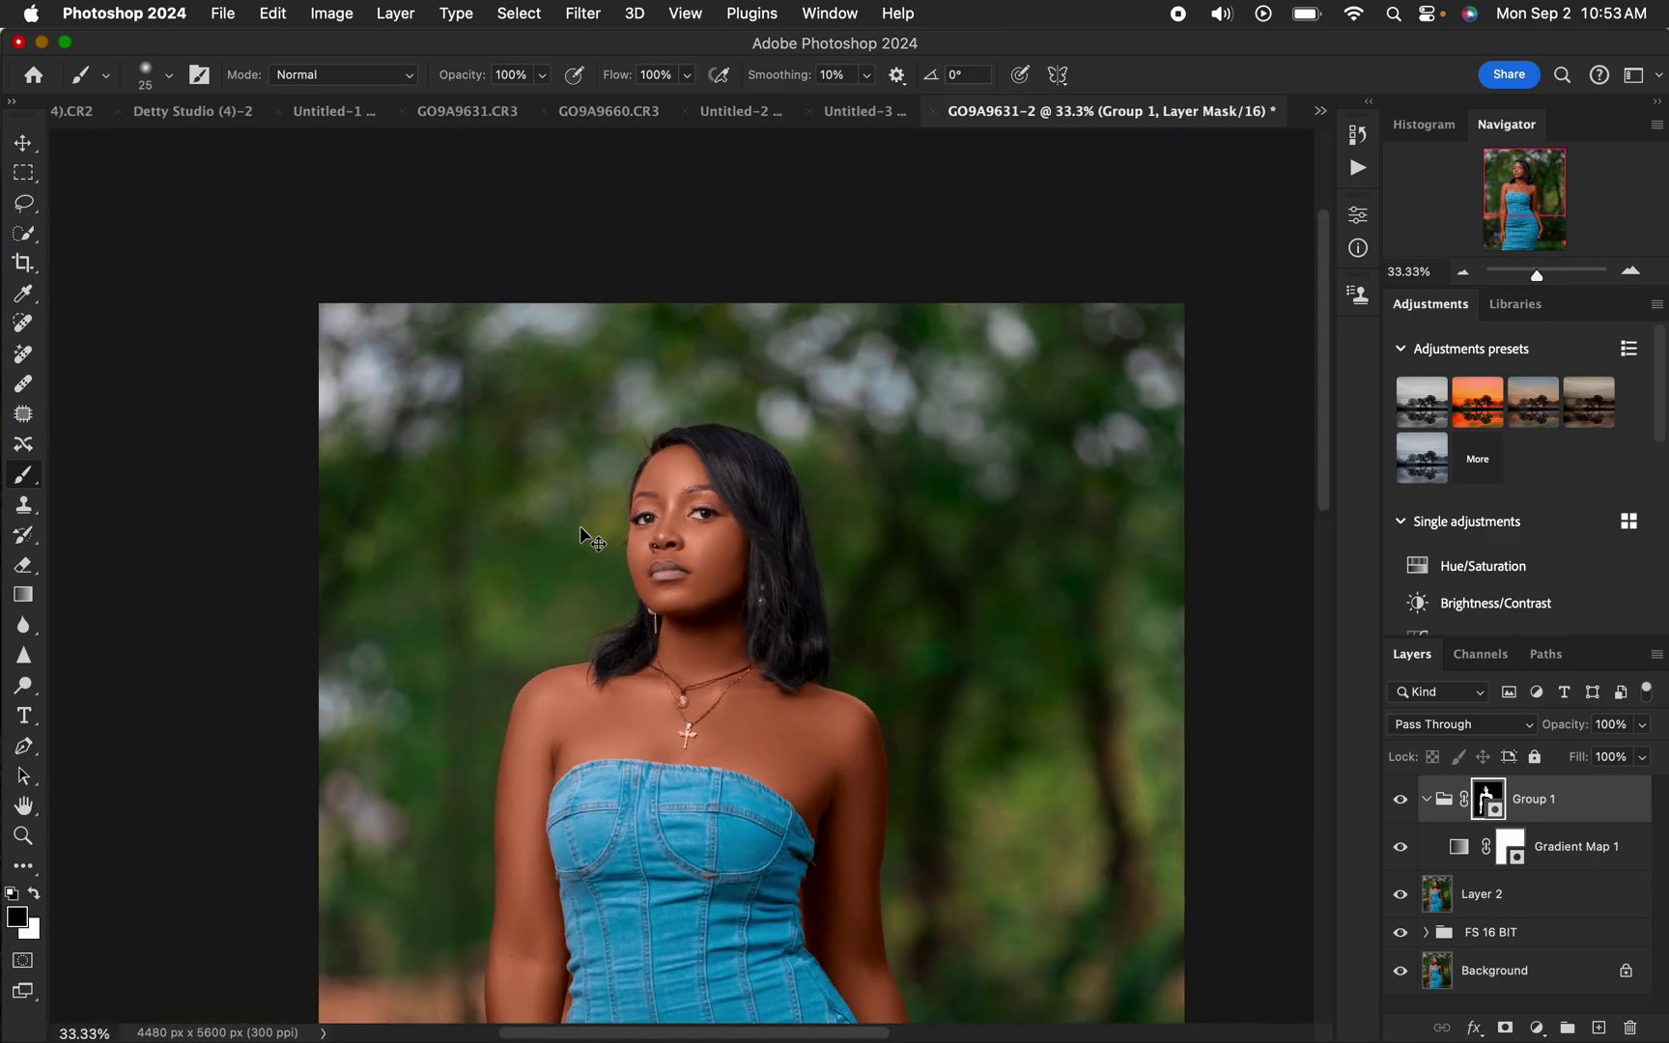
Switch the brush to white and touch up Group 1's mask along the dress edge beside the straight arm.
{"action": "key", "text": "super+plus"}
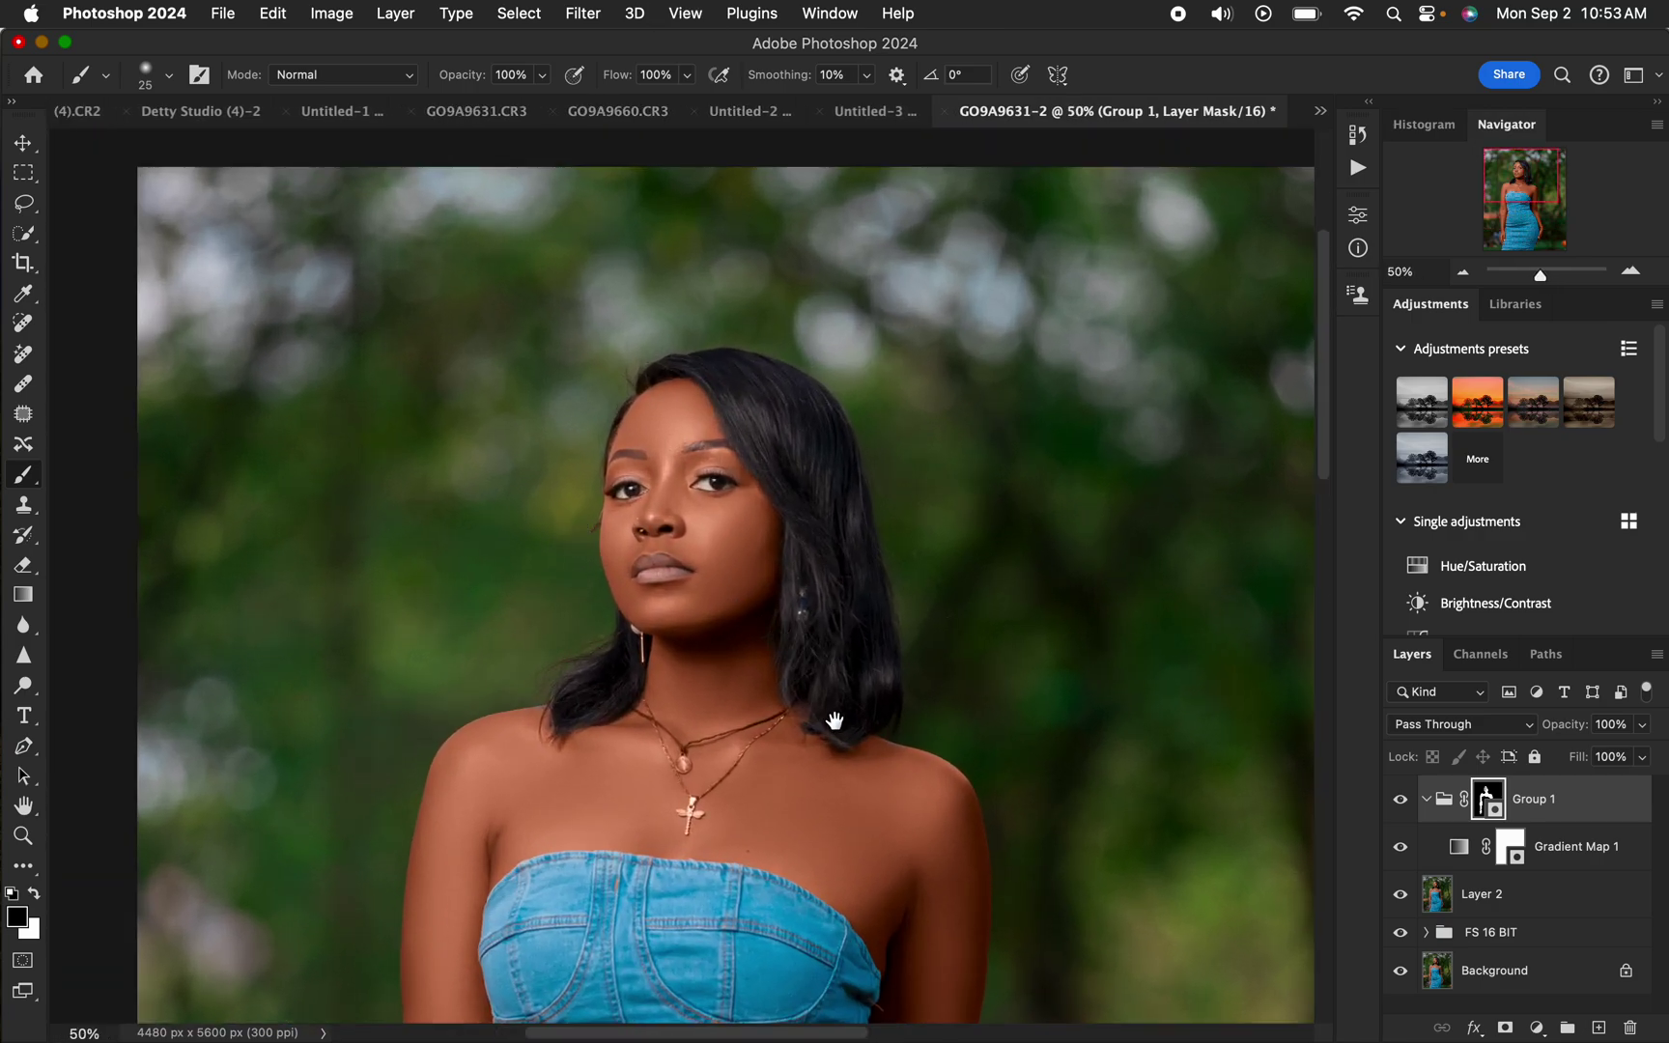
{"action": "scroll", "coordinate": [835, 720], "scroll_direction": "down", "scroll_amount": 10}
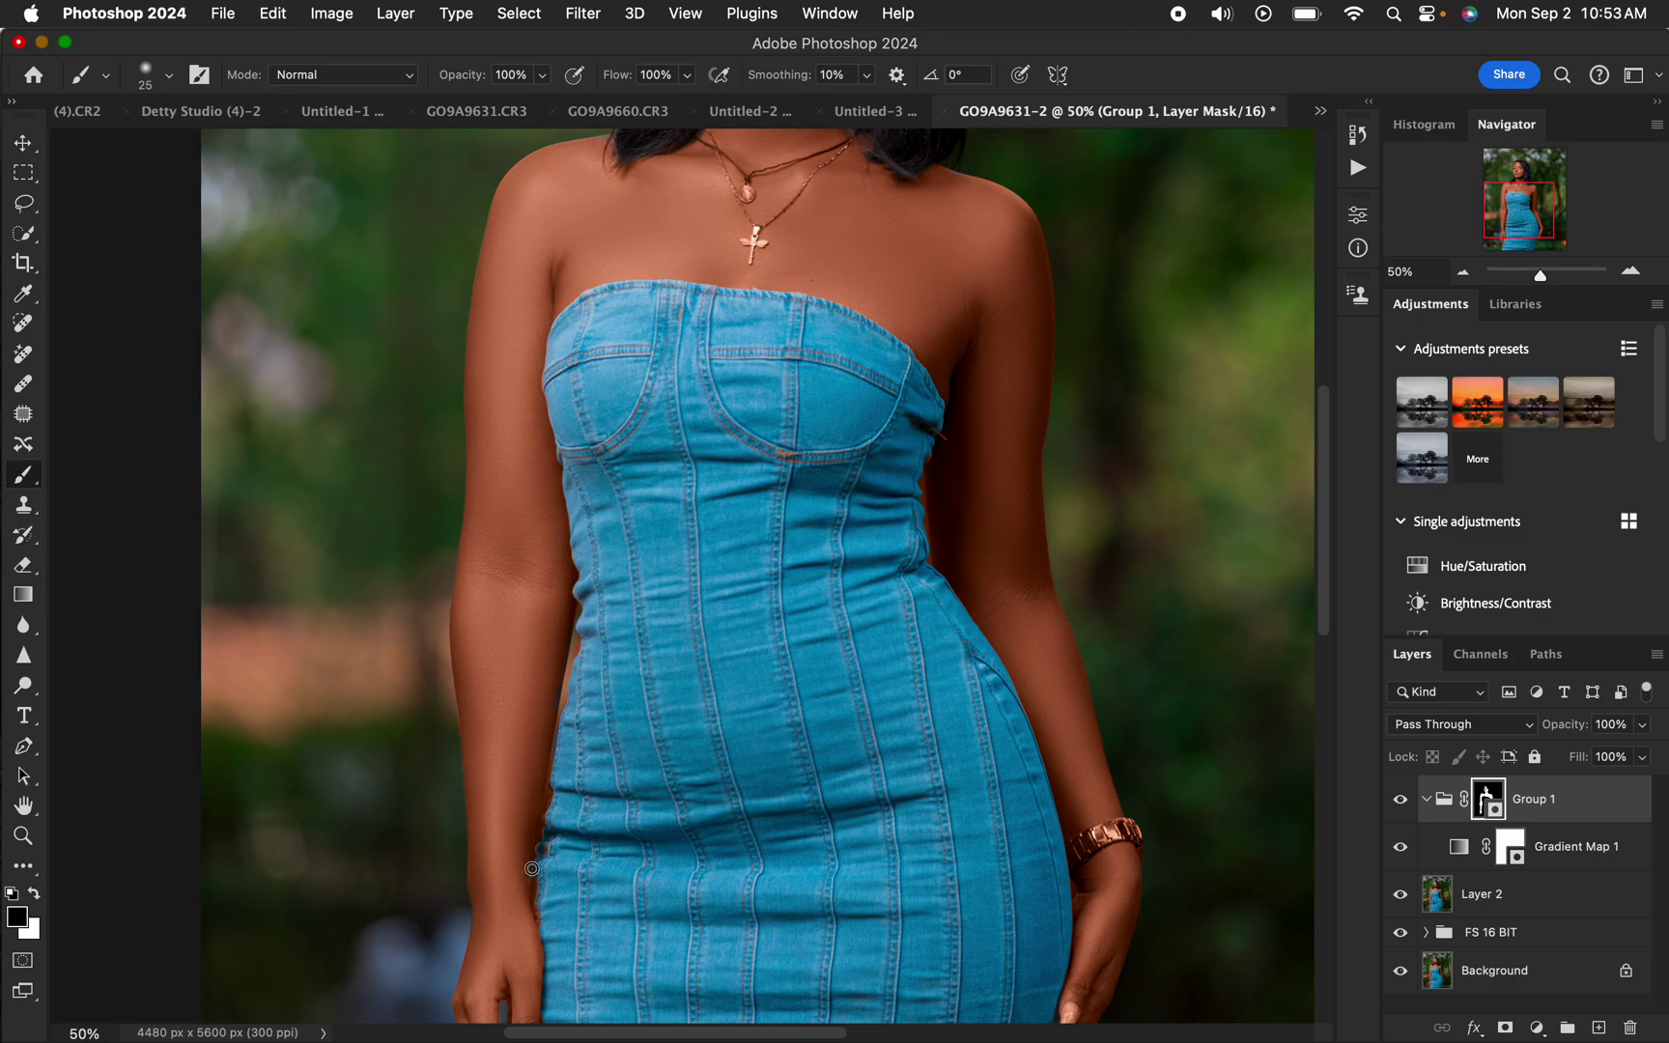
{"action": "key", "text": "super+plus"}
{"action": "key", "text": "super+plus"}
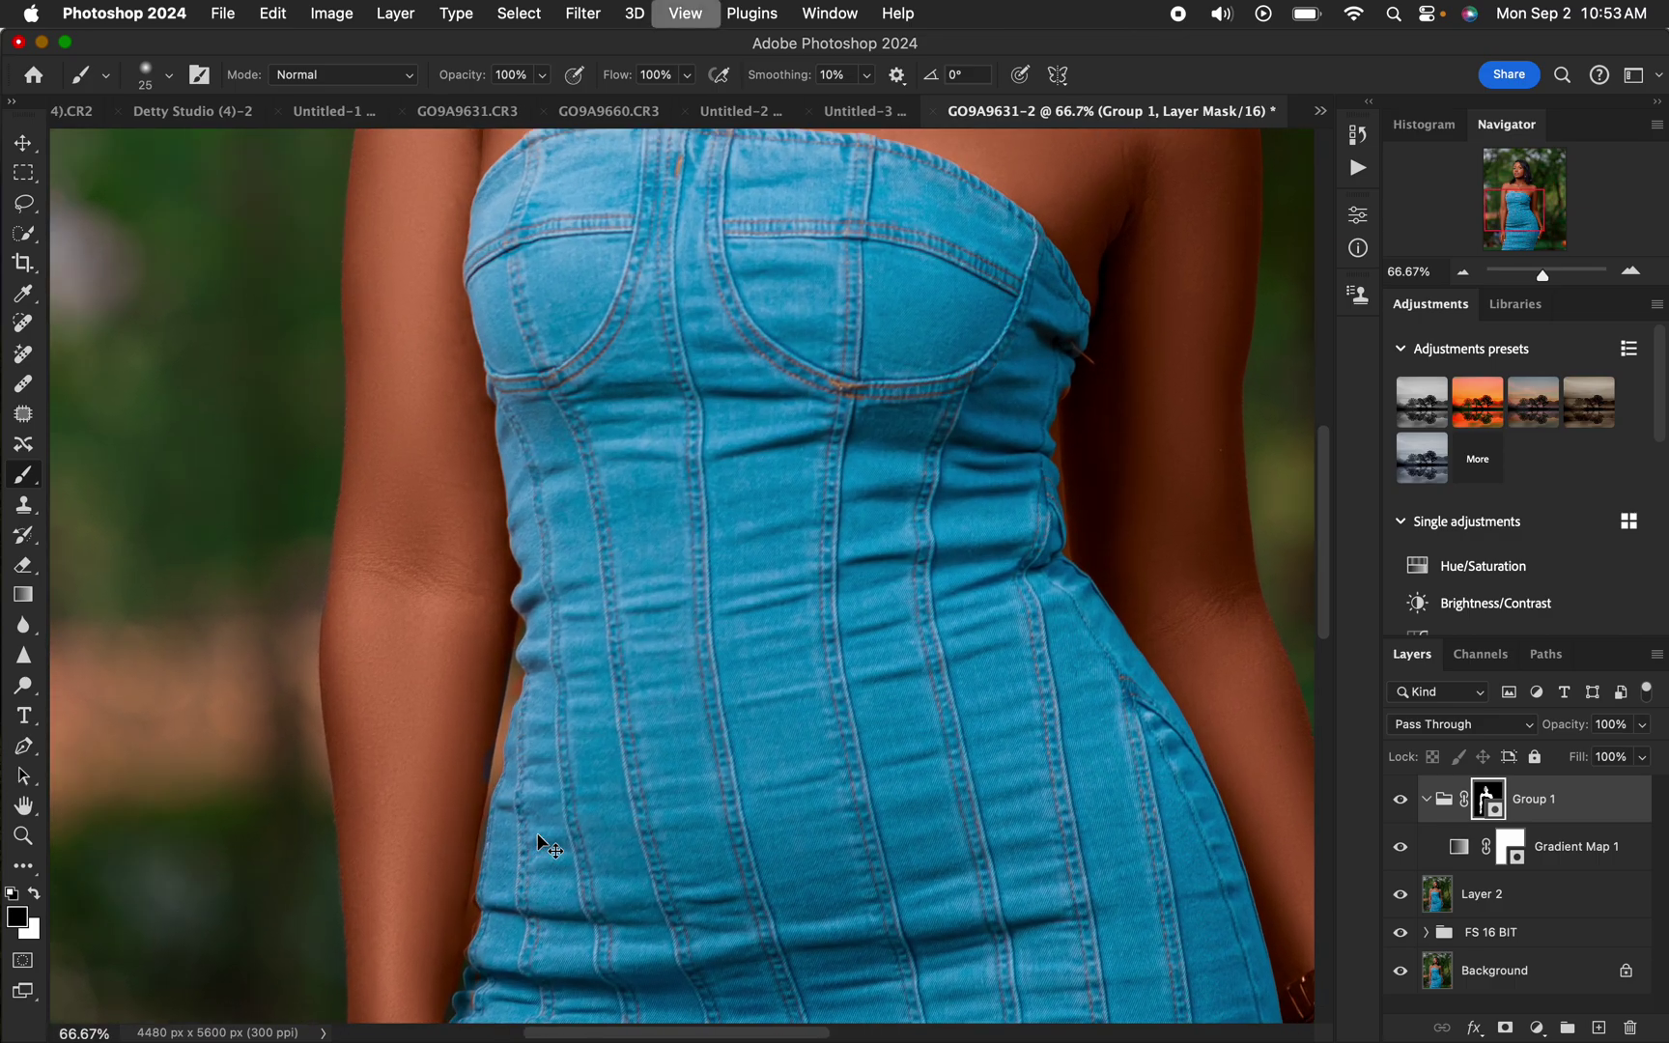
{"action": "scroll", "coordinate": [655, 637], "scroll_direction": "down", "scroll_amount": 3}
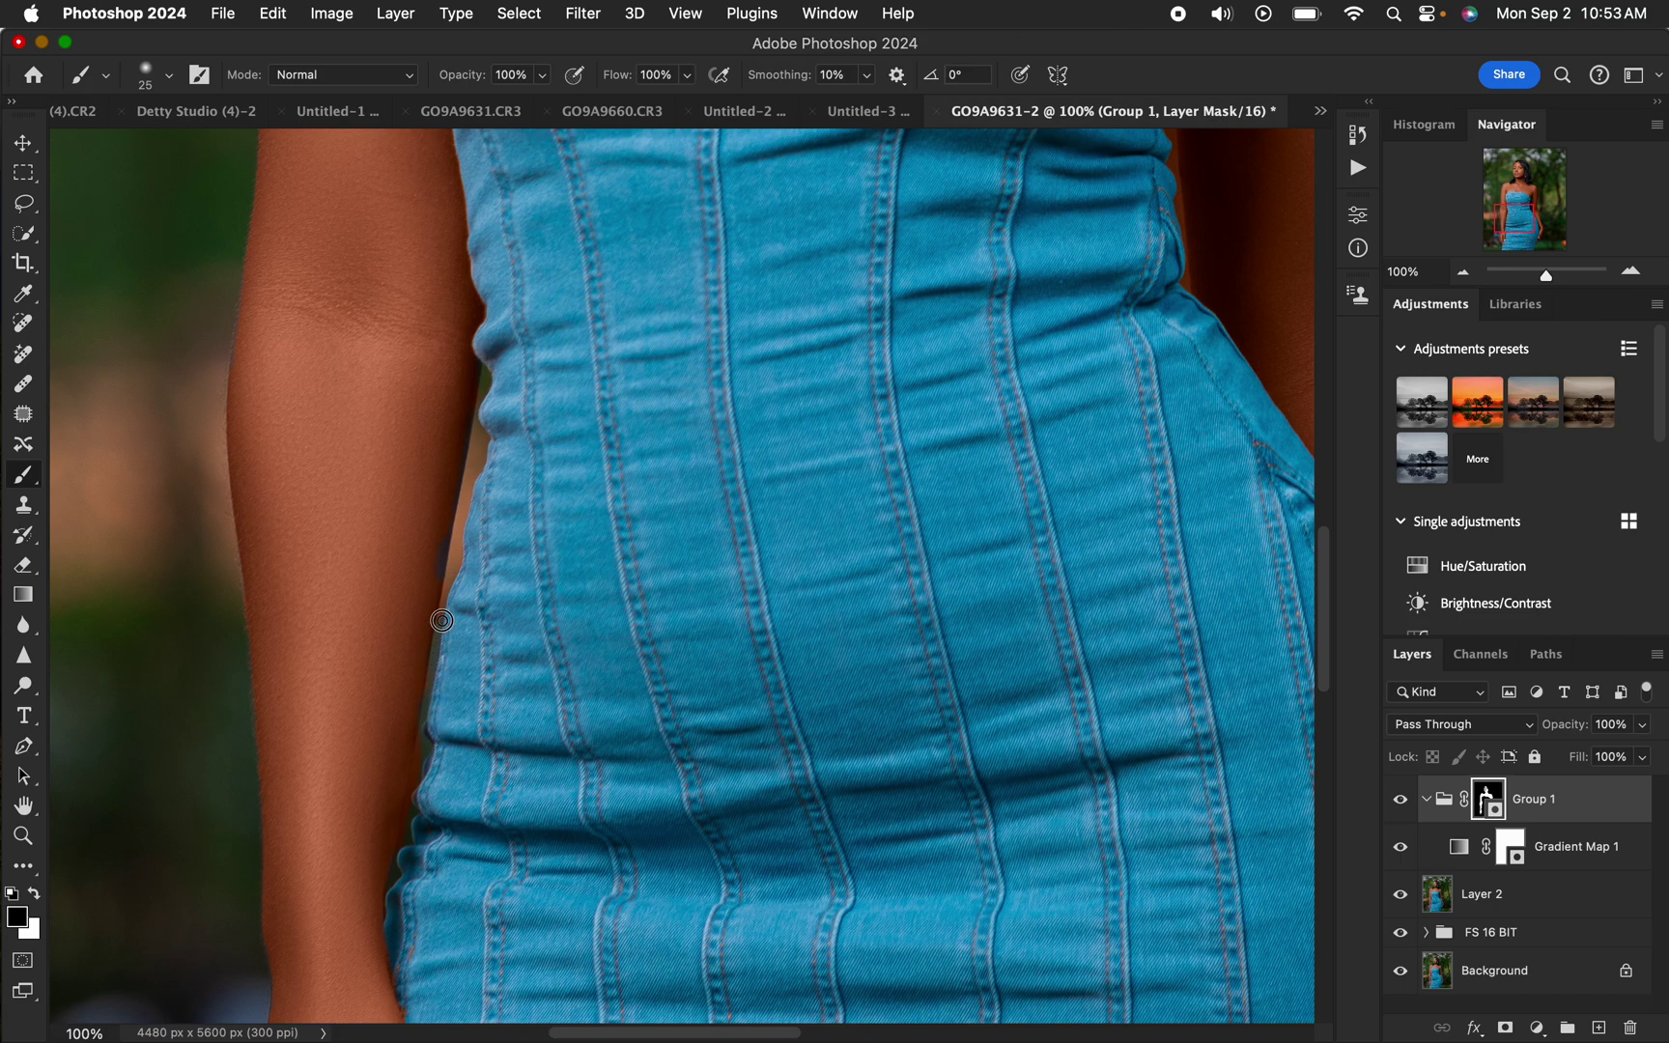
{"action": "key", "text": "x"}
{"action": "left_click_drag", "start_coordinate": [417, 663], "coordinate": [409, 779]}
Paint black on Group 1's mask along the waist edge of the dress beside the arm wearing the watch.
{"action": "left_click_drag", "start_coordinate": [820, 548], "coordinate": [540, 589]}
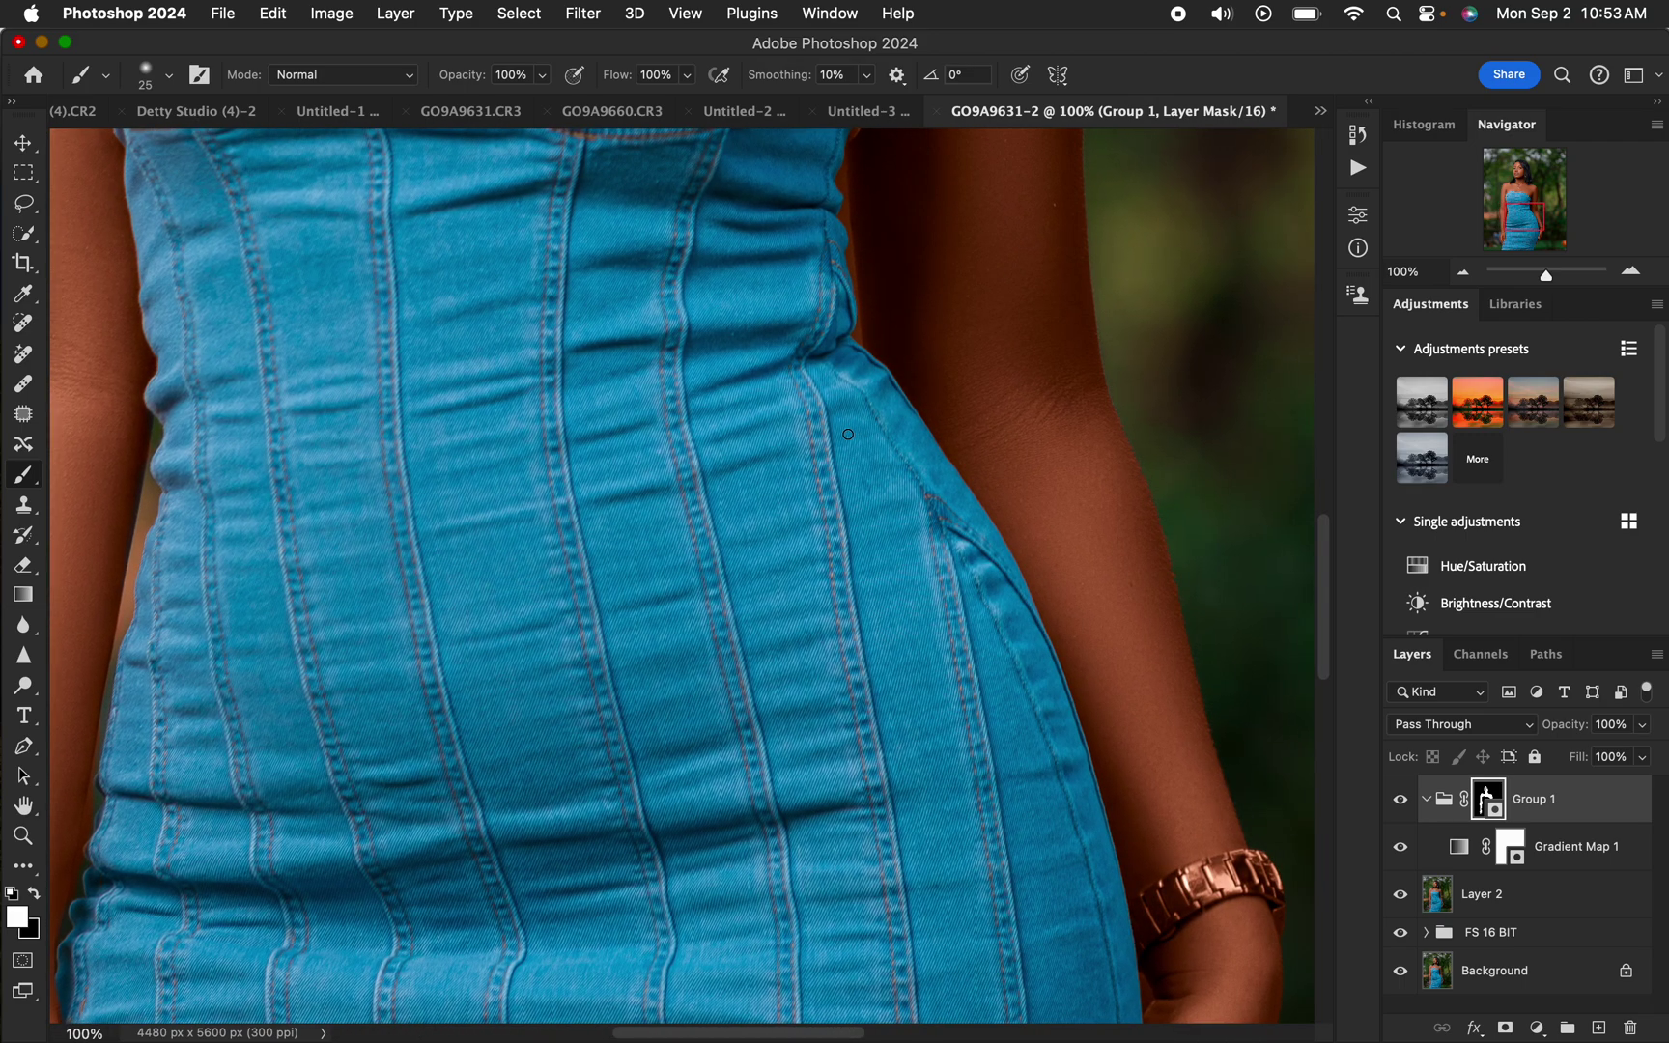
{"action": "left_click_drag", "start_coordinate": [850, 432], "coordinate": [842, 534]}
{"action": "key", "text": "x"}
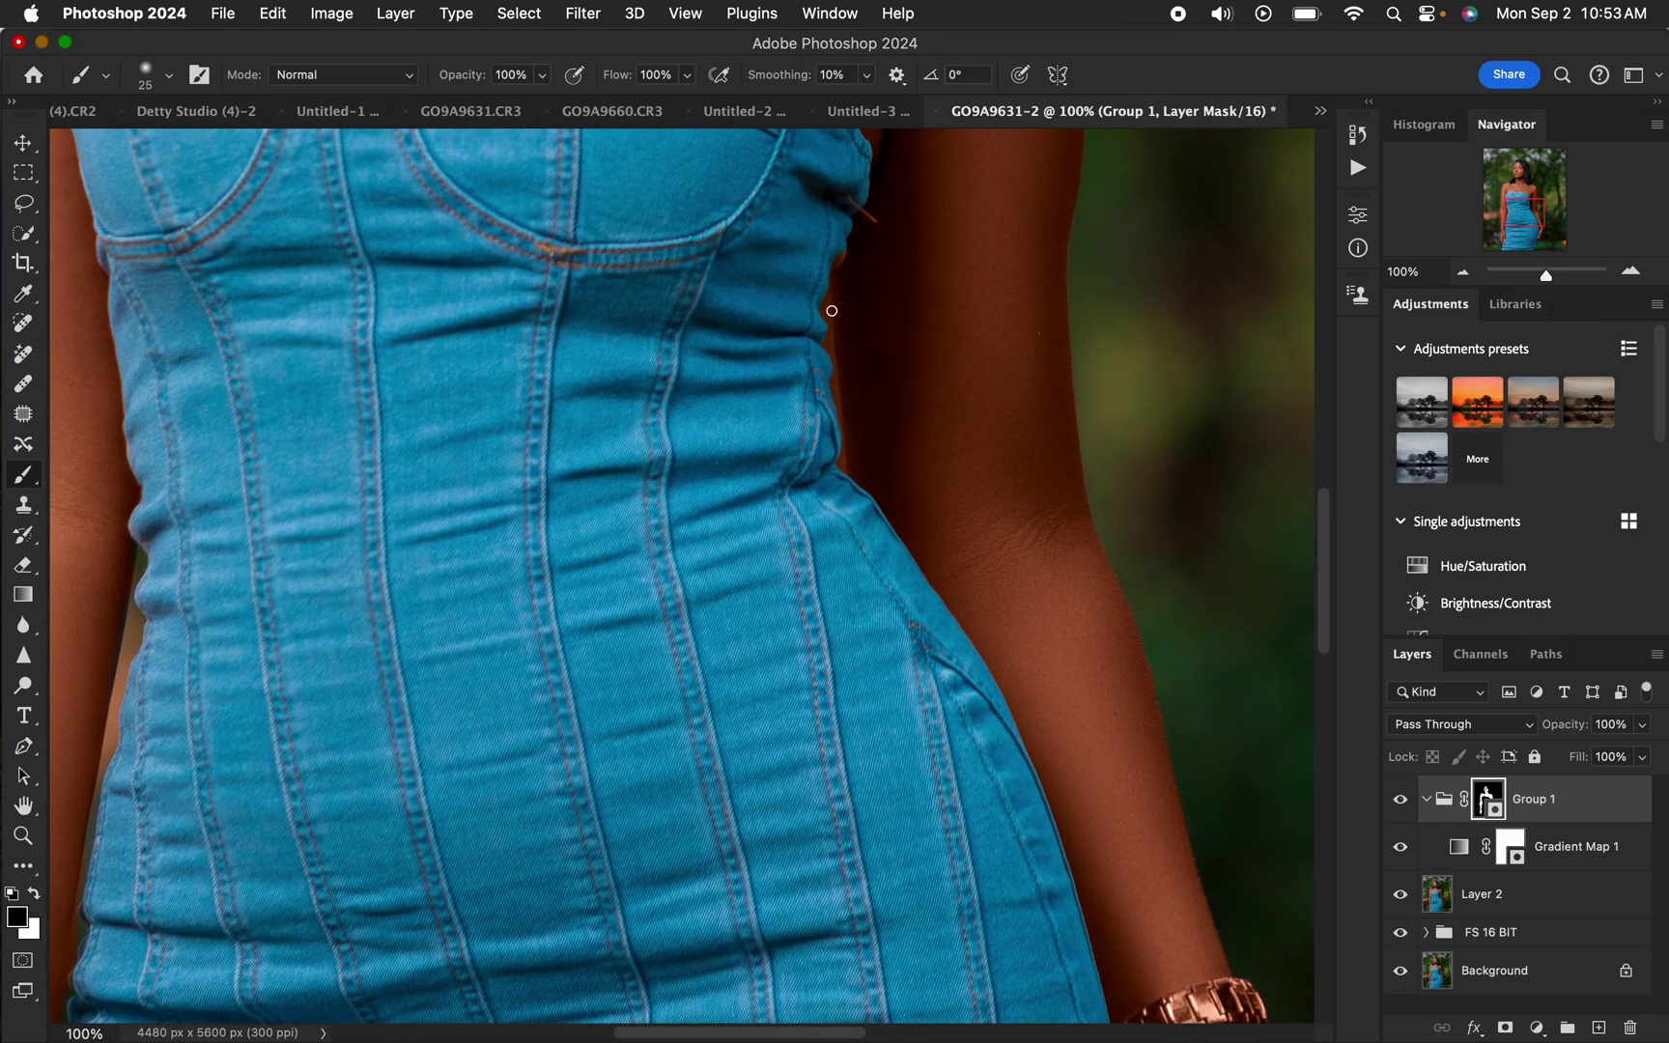
{"action": "mouse_move", "coordinate": [831, 311]}
{"action": "left_mouse_down"}
{"action": "mouse_move", "coordinate": [850, 495]}
{"action": "mouse_move", "coordinate": [820, 352]}
{"action": "mouse_move", "coordinate": [832, 430]}
{"action": "left_mouse_up"}
Paint black on Group 1's mask over the wristwatch to restore its original metal color.
{"action": "scroll", "coordinate": [1025, 734], "scroll_direction": "down", "scroll_amount": 5}
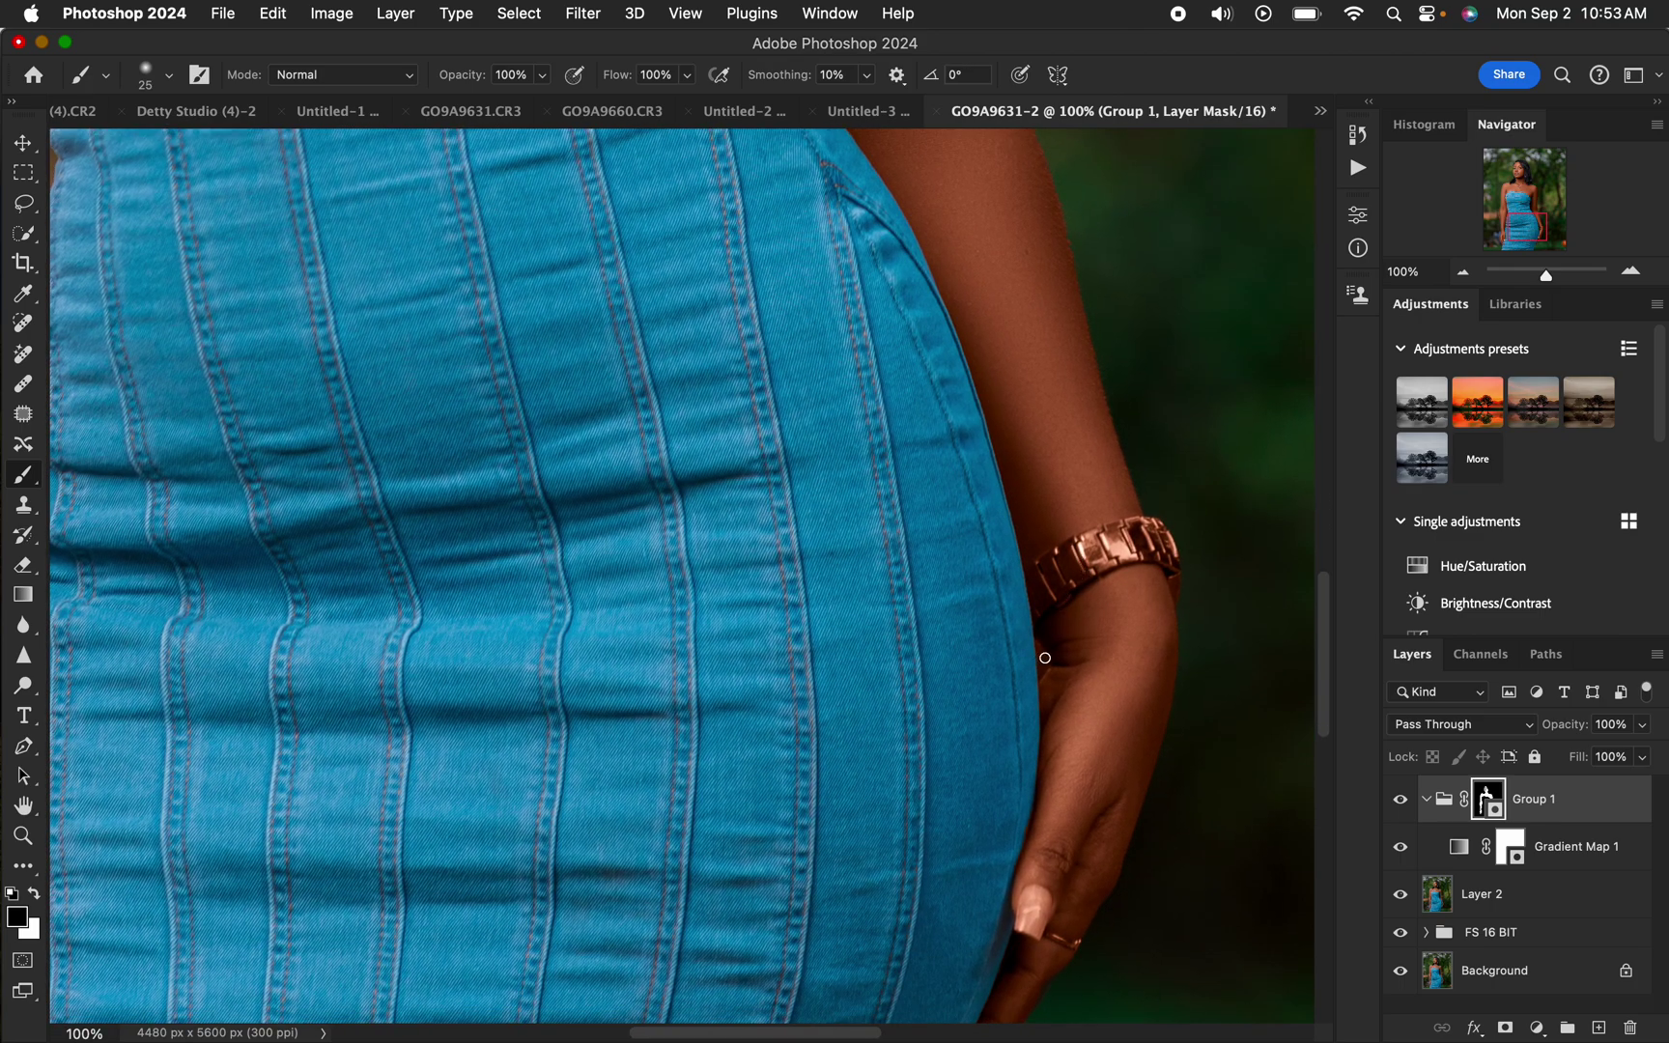
{"action": "key", "text": "x"}
{"action": "key", "text": "x"}
{"action": "left_click_drag", "start_coordinate": [1042, 637], "coordinate": [1026, 664]}
{"action": "key", "text": "super+minus"}
{"action": "key", "text": "super+minus"}
{"action": "key", "text": "super+minus"}
{"action": "key", "text": "super+minus"}
{"action": "key", "text": "super+minus"}
{"action": "key", "text": "super+minus"}
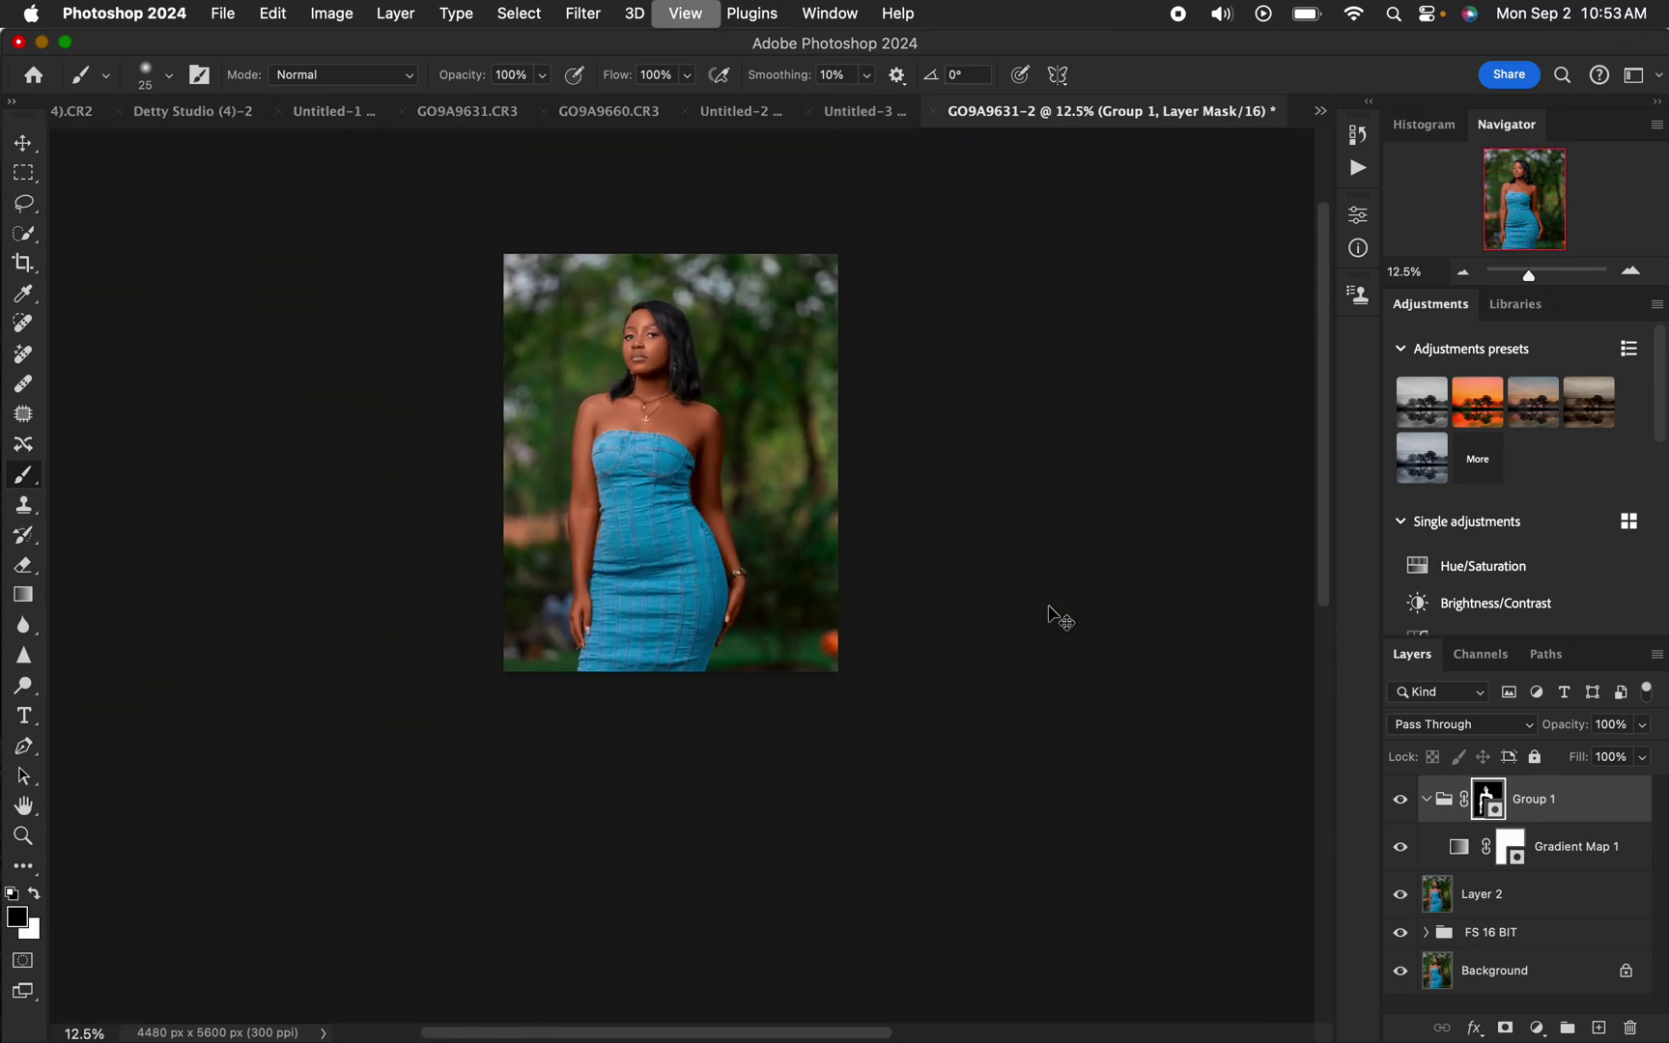
Paint black on Group 1's mask over the necklace pendants to remove the gradient tint from the jewelry.
{"action": "key", "text": "super+plus"}
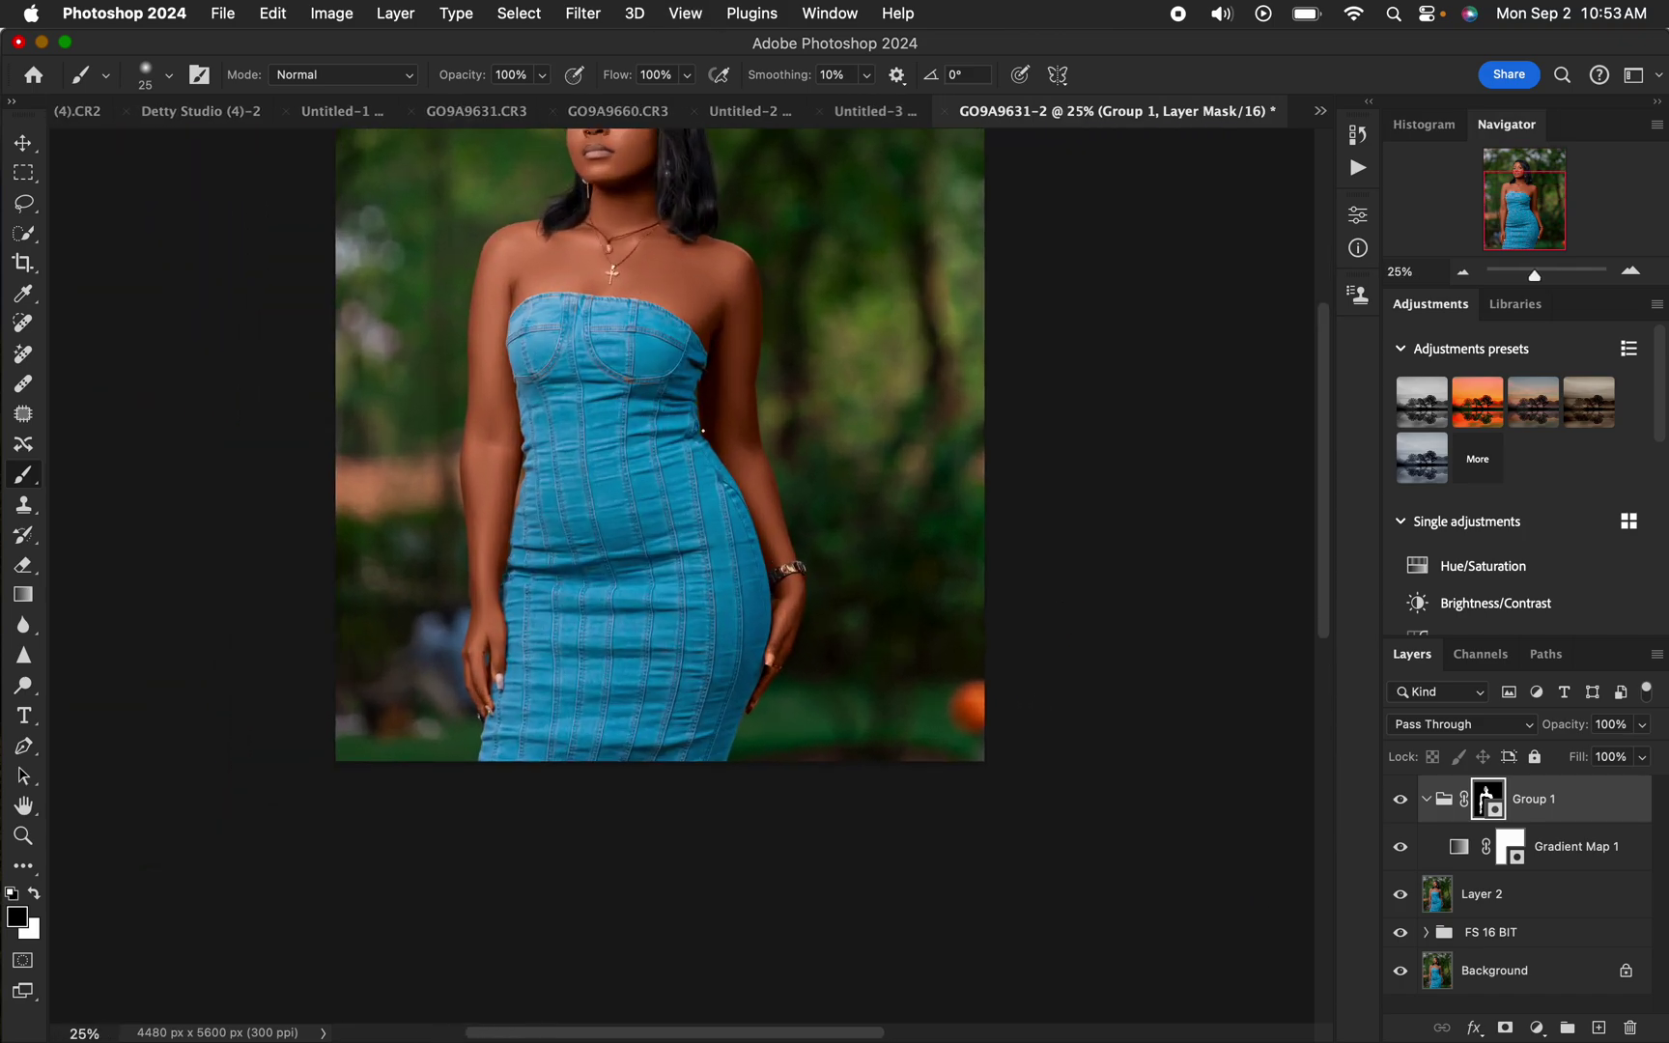
{"action": "key", "text": "super+plus"}
{"action": "key", "text": "super+plus"}
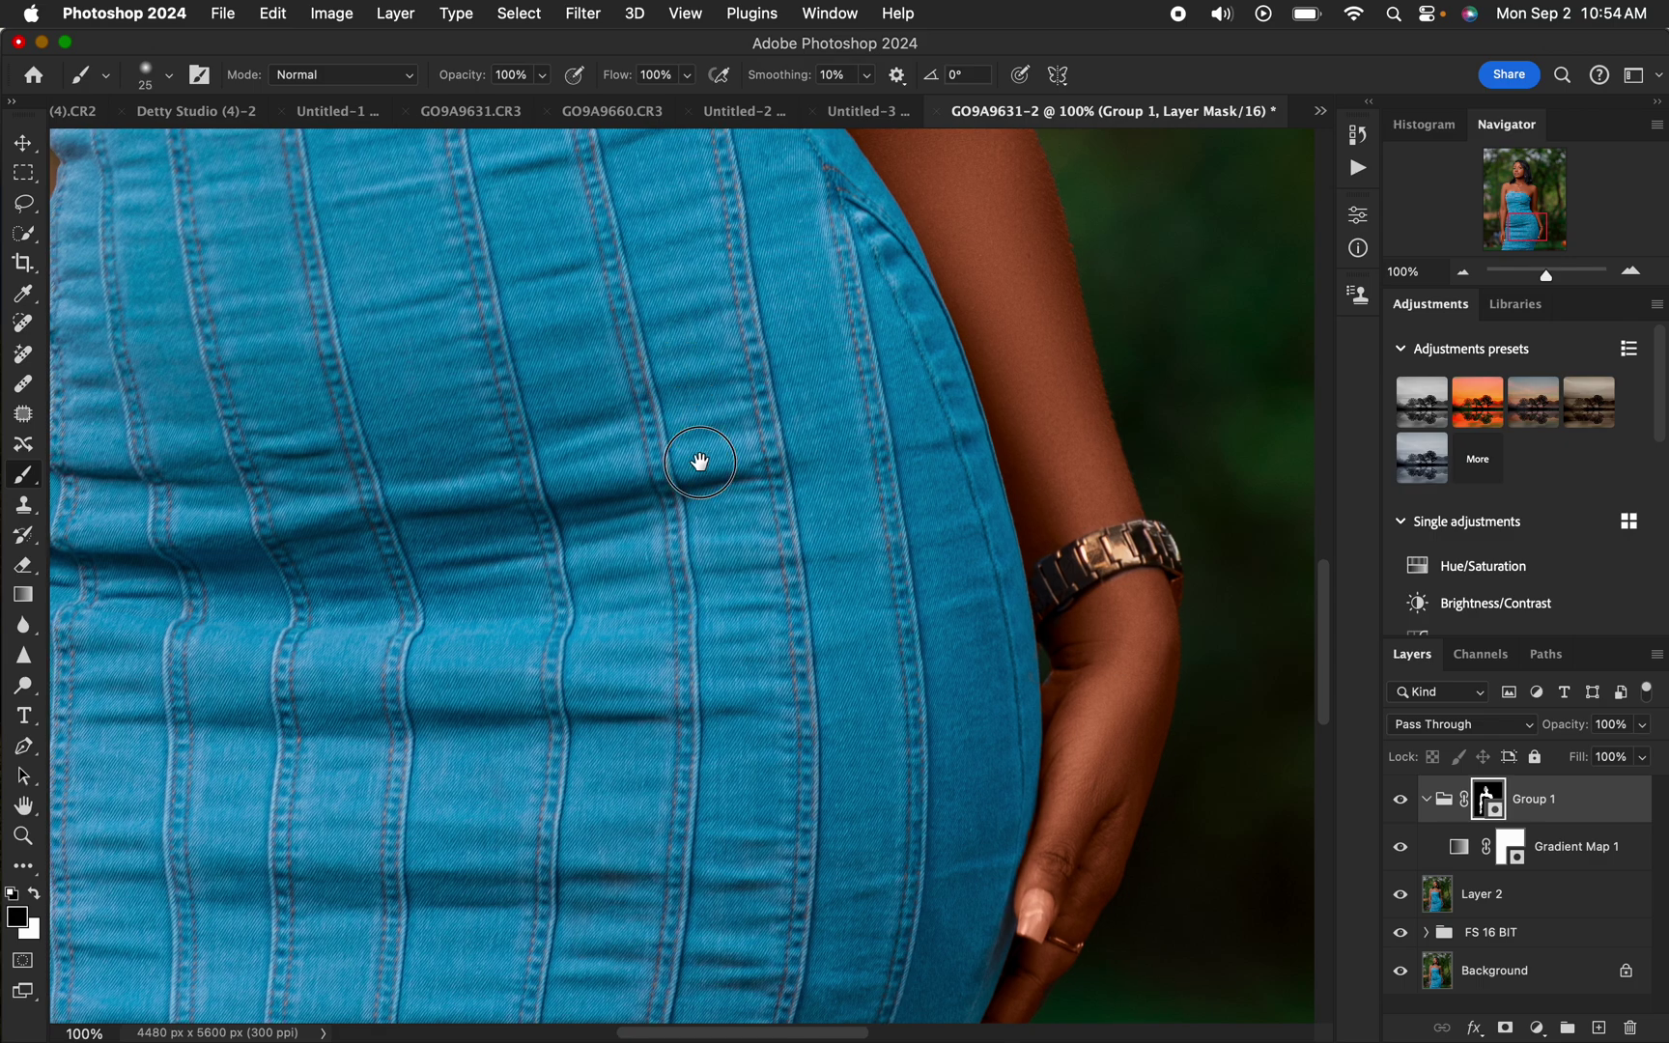
{"action": "scroll", "coordinate": [715, 502], "scroll_direction": "up", "scroll_amount": 10}
{"action": "scroll", "coordinate": [737, 553], "scroll_direction": "up", "scroll_amount": 5}
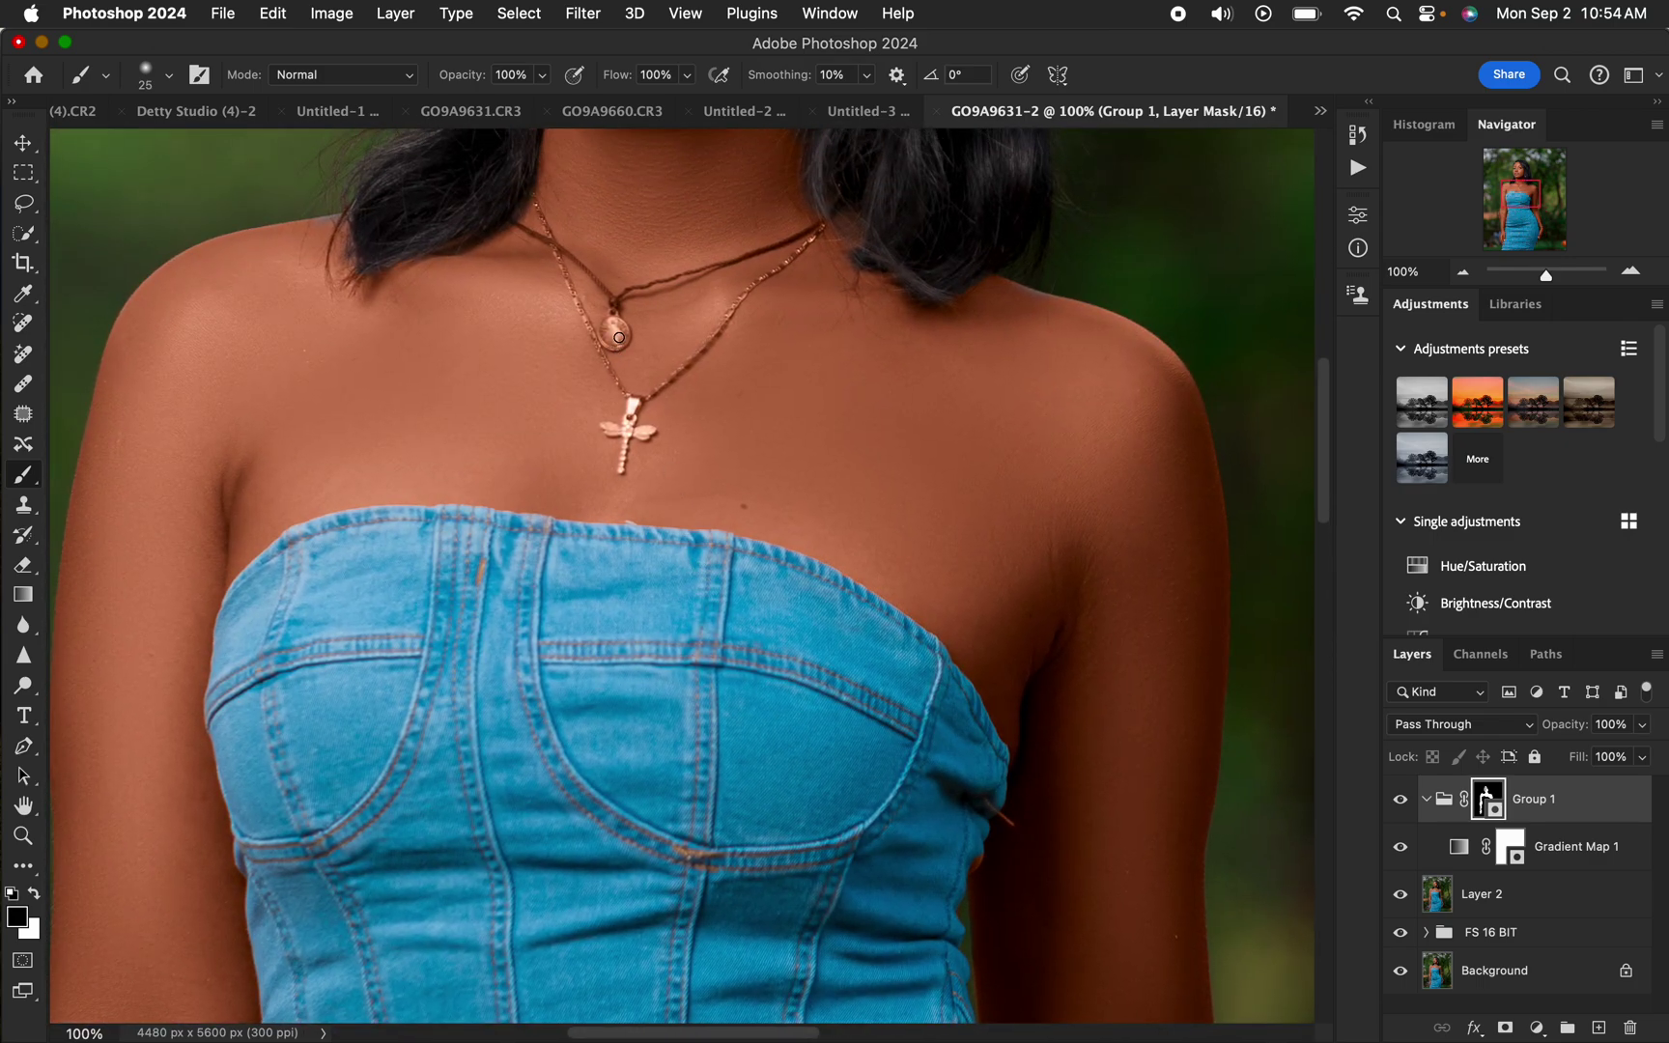
{"action": "left_click_drag", "start_coordinate": [619, 342], "coordinate": [619, 302]}
{"action": "key", "text": "x"}
{"action": "key", "text": "x"}
{"action": "key", "text": "super+minus"}
{"action": "key", "text": "super+minus"}
{"action": "key", "text": "super+minus"}
{"action": "key", "text": "super+minus"}
{"action": "key", "text": "super+minus"}
{"action": "key", "text": "super+equal"}
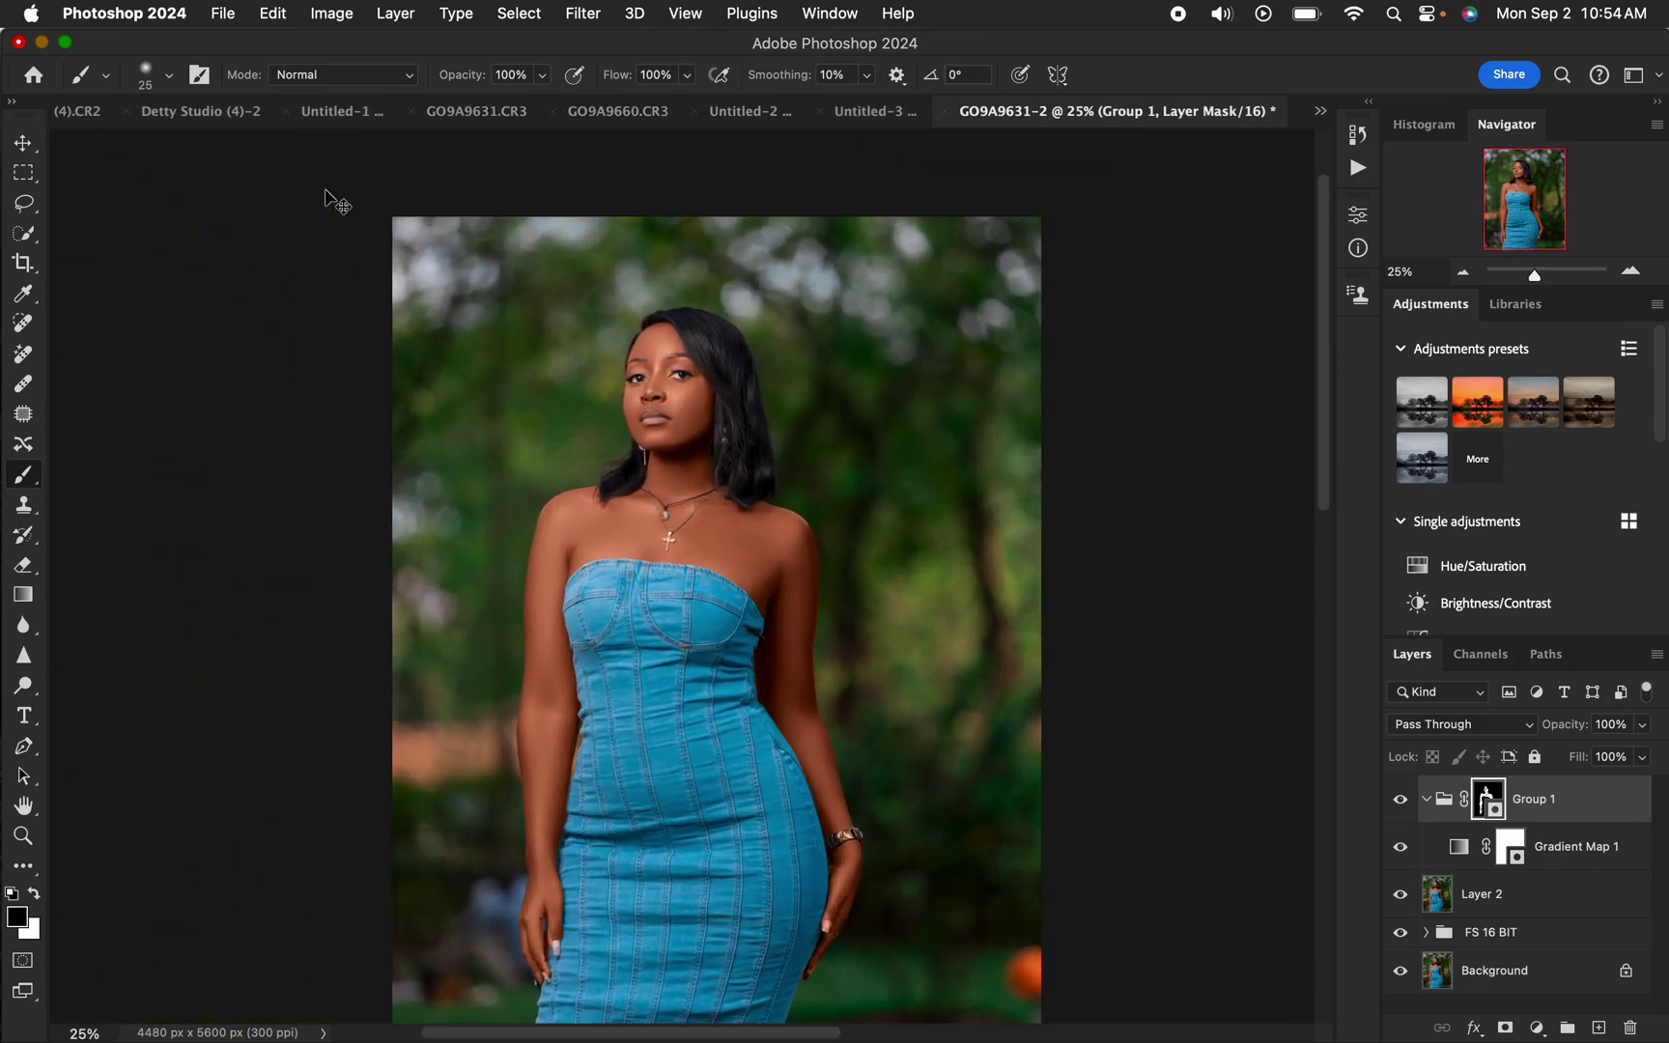
Compare the image with Group 1 hidden and shown, and lower the group's opacity to 77%.
{"action": "left_click", "coordinate": [1395, 799]}
{"action": "left_click", "coordinate": [1401, 802]}
{"action": "left_click_drag", "start_coordinate": [1648, 734], "coordinate": [1616, 762]}
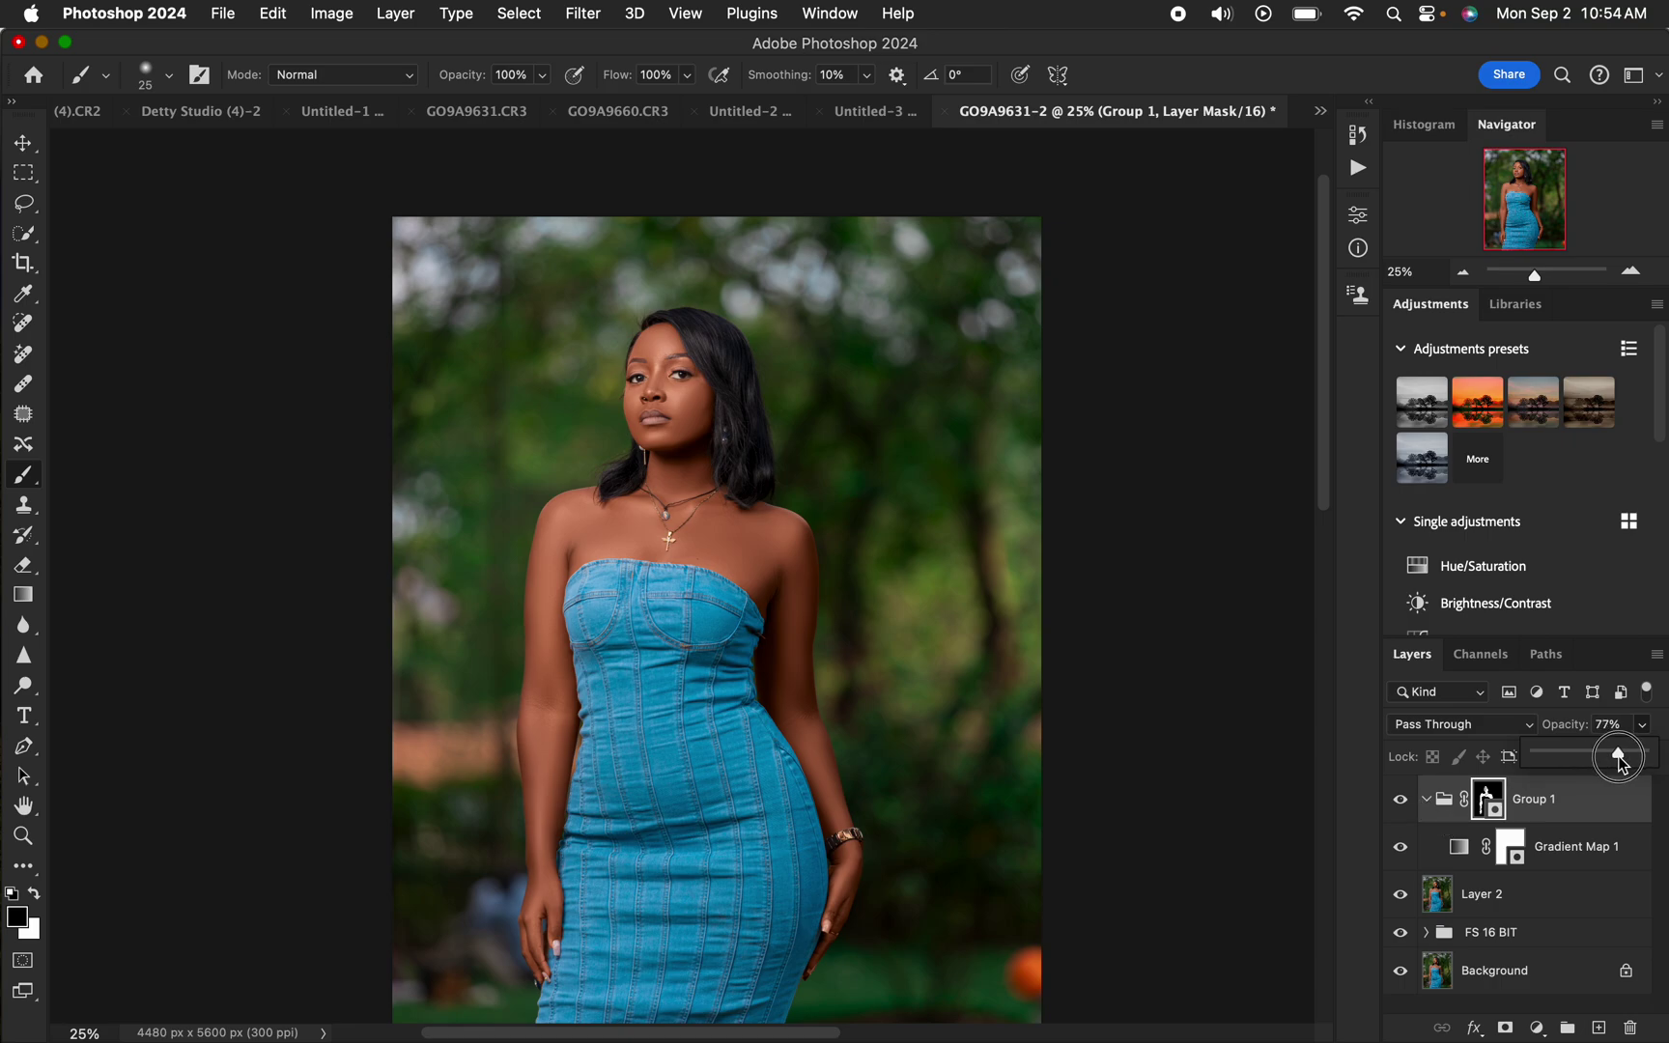
{"action": "left_click_drag", "start_coordinate": [1610, 753], "coordinate": [1619, 754]}
Add a Selective Color adjustment with Blacks set to Cyan +7, Yellow -3 and Black +7, and preview its effect.
{"action": "left_click", "coordinate": [1536, 1029]}
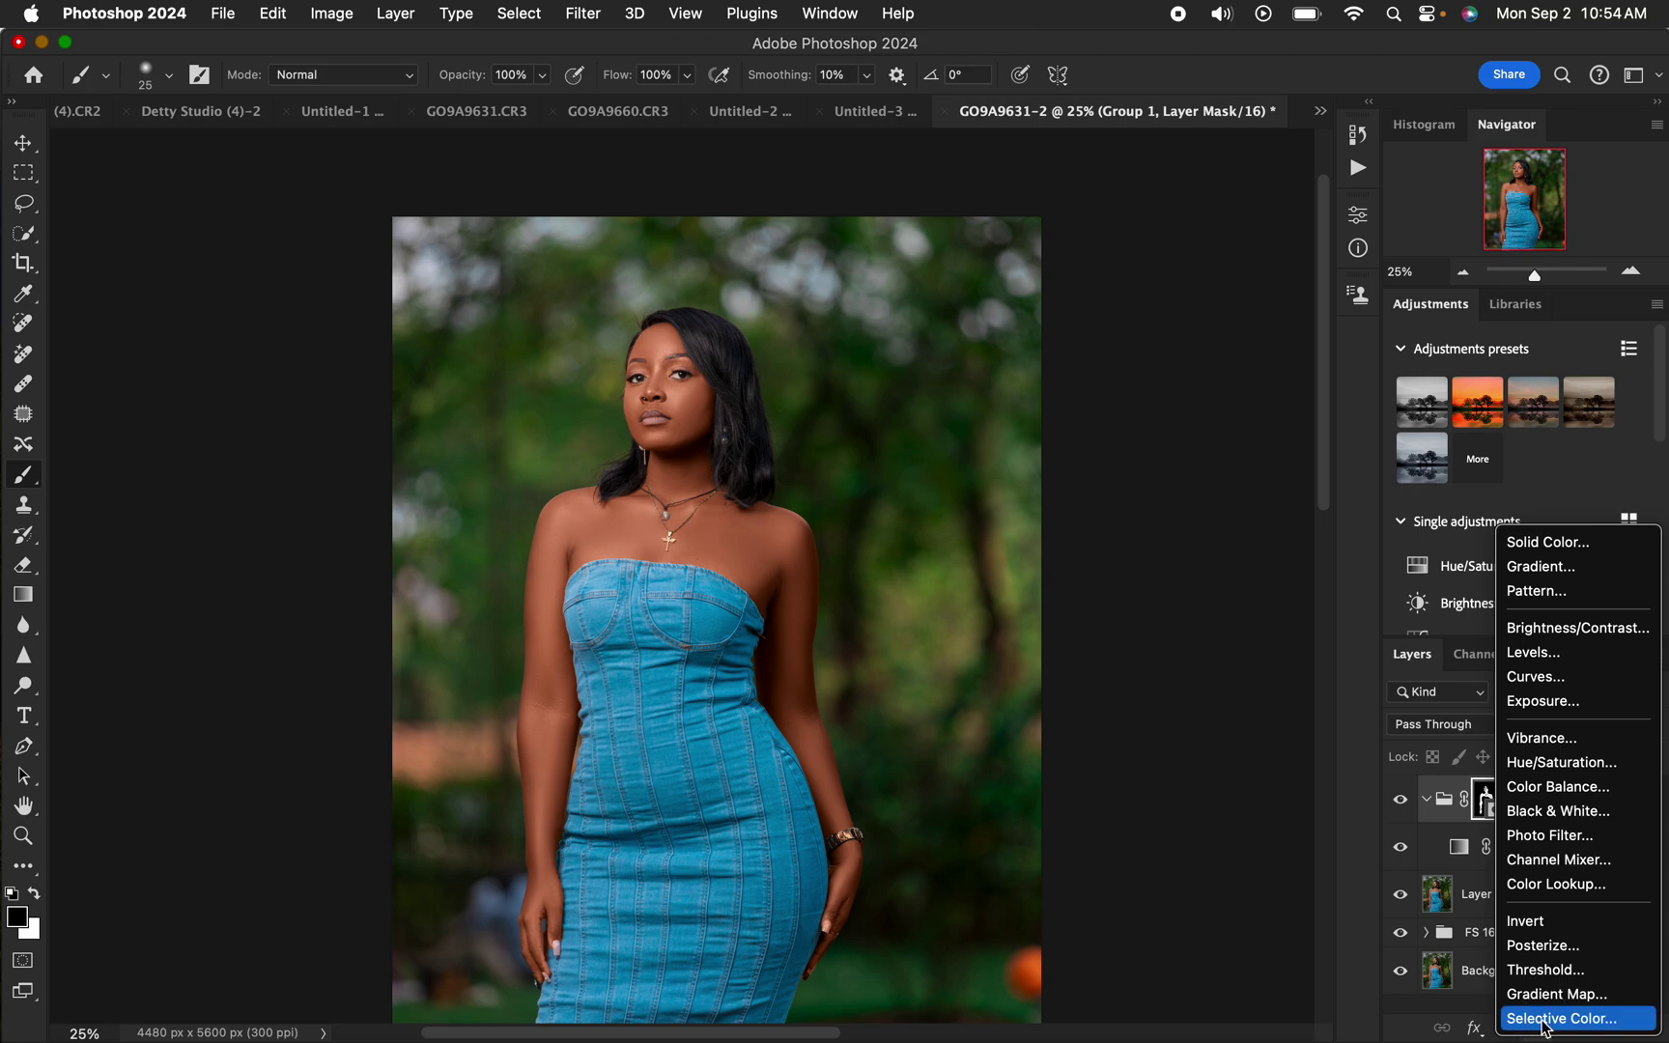
{"action": "left_click", "coordinate": [1546, 1019]}
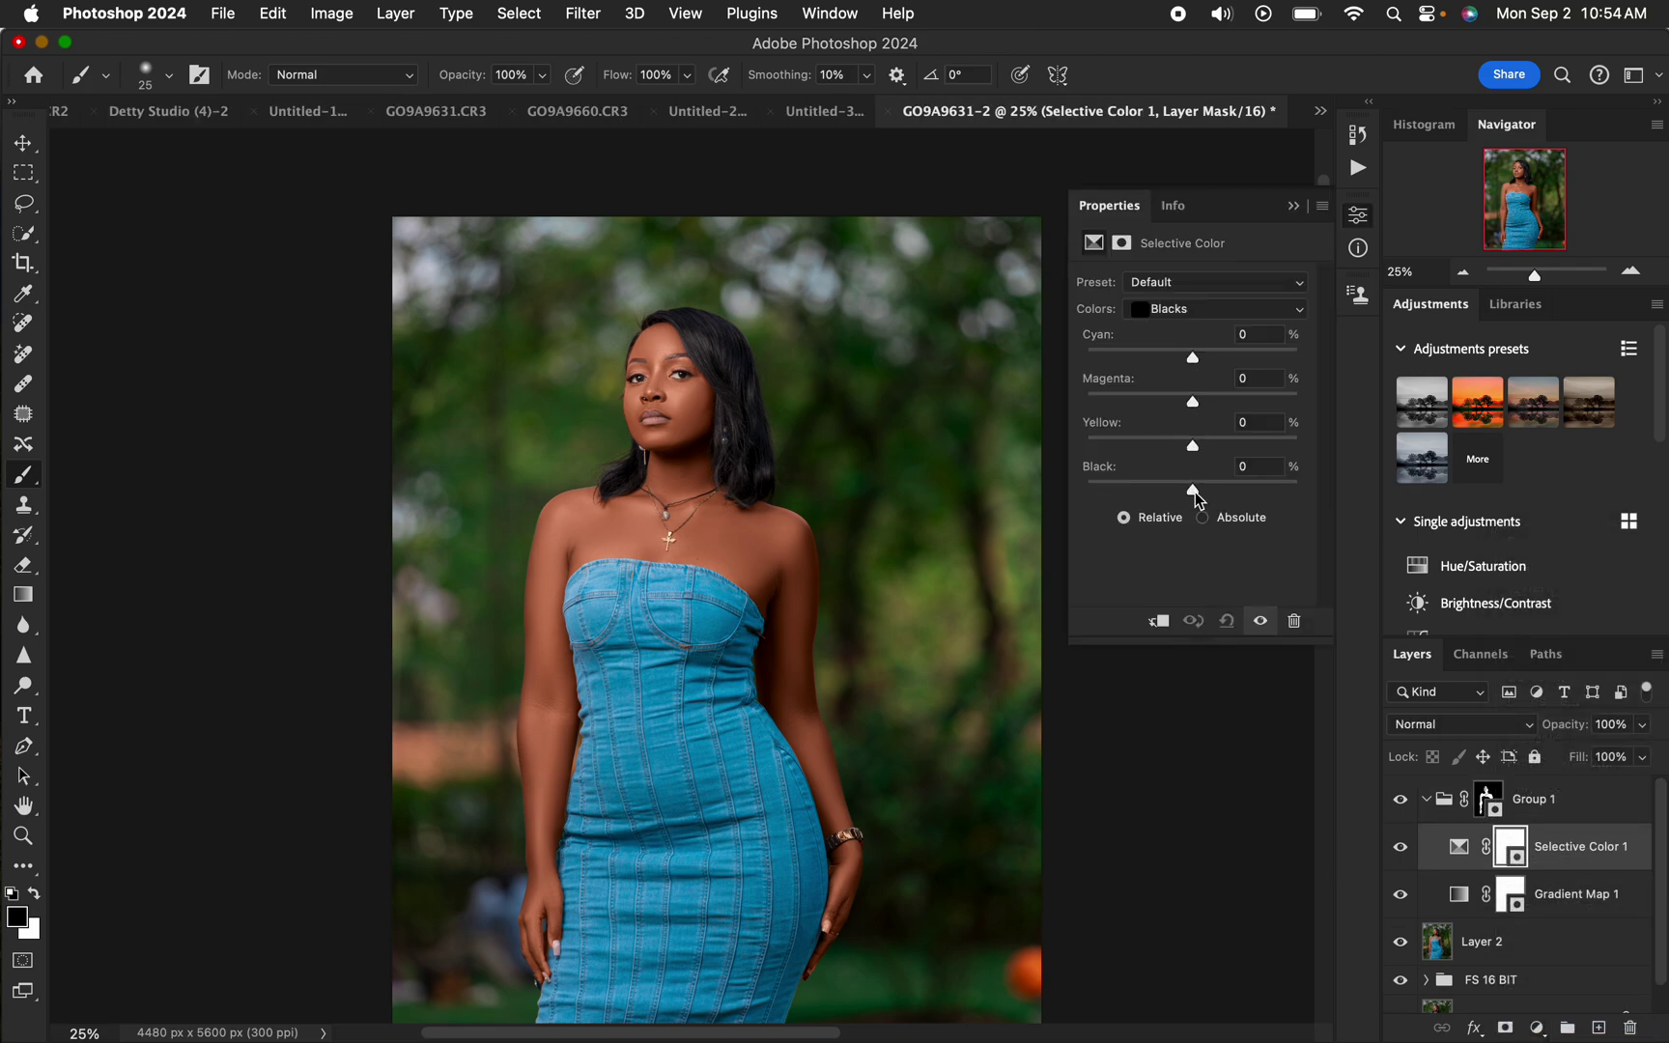
{"action": "left_click_drag", "start_coordinate": [1195, 489], "coordinate": [1190, 450]}
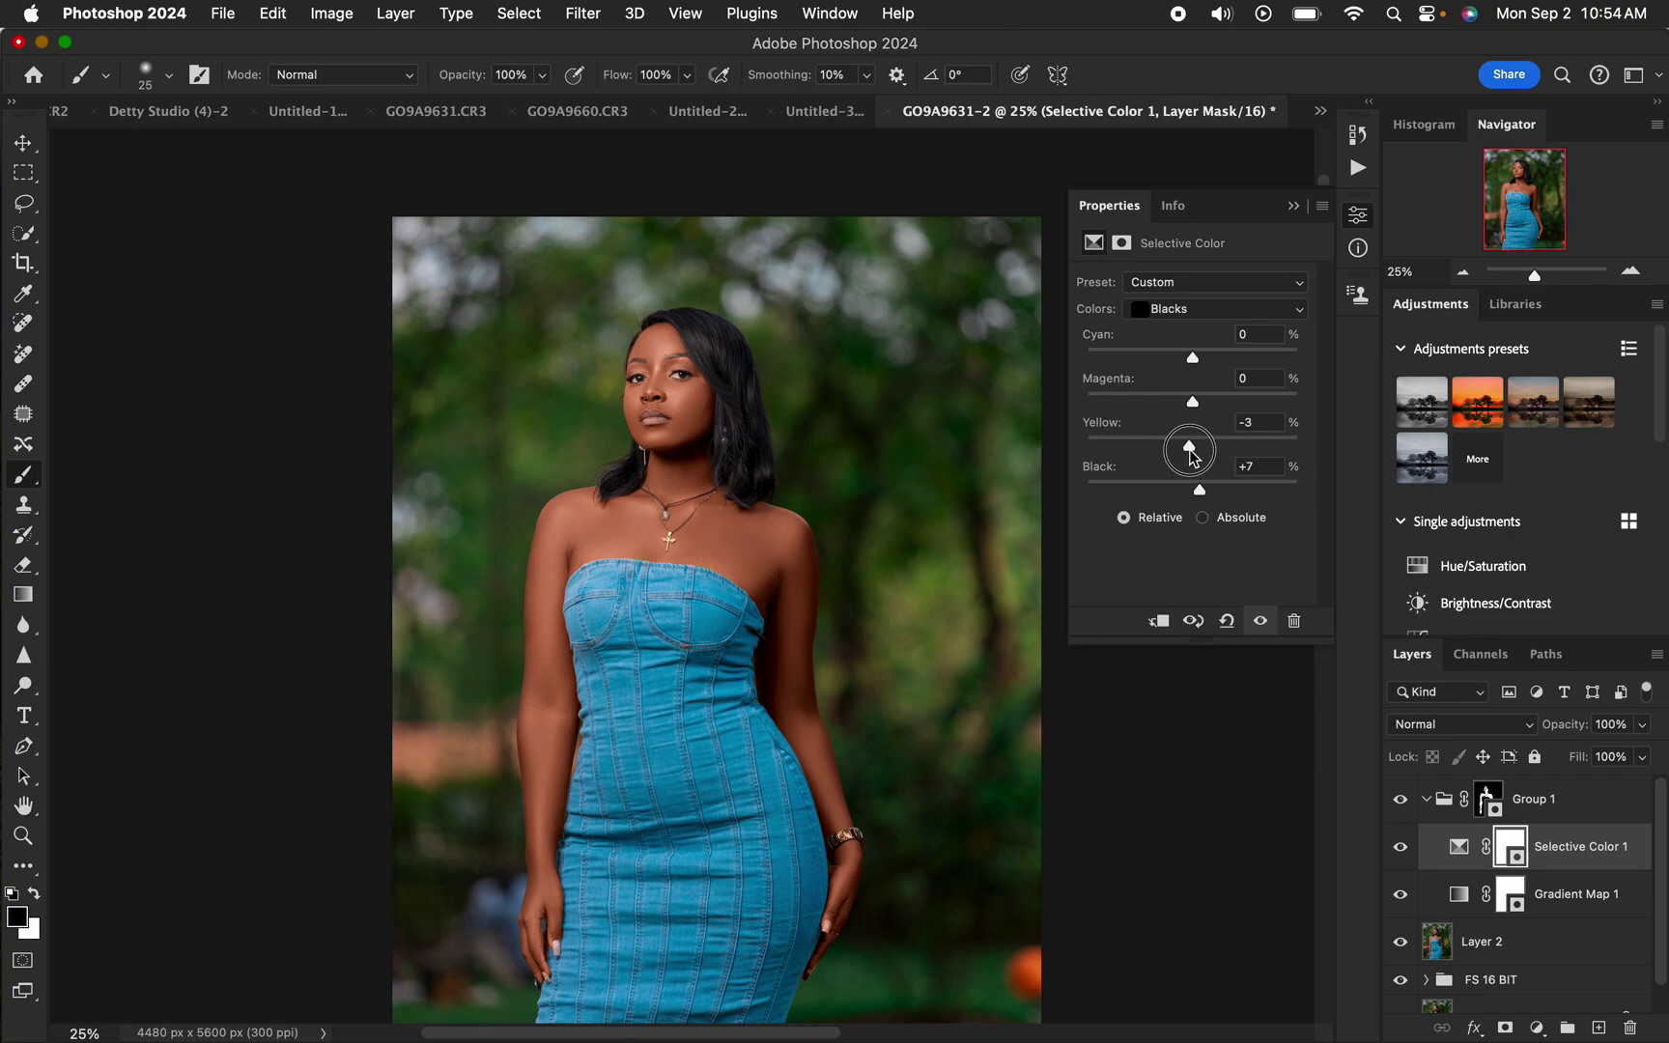
{"action": "left_click_drag", "start_coordinate": [1193, 357], "coordinate": [1205, 368]}
{"action": "left_click", "coordinate": [1399, 850]}
{"action": "left_click", "coordinate": [1399, 850]}
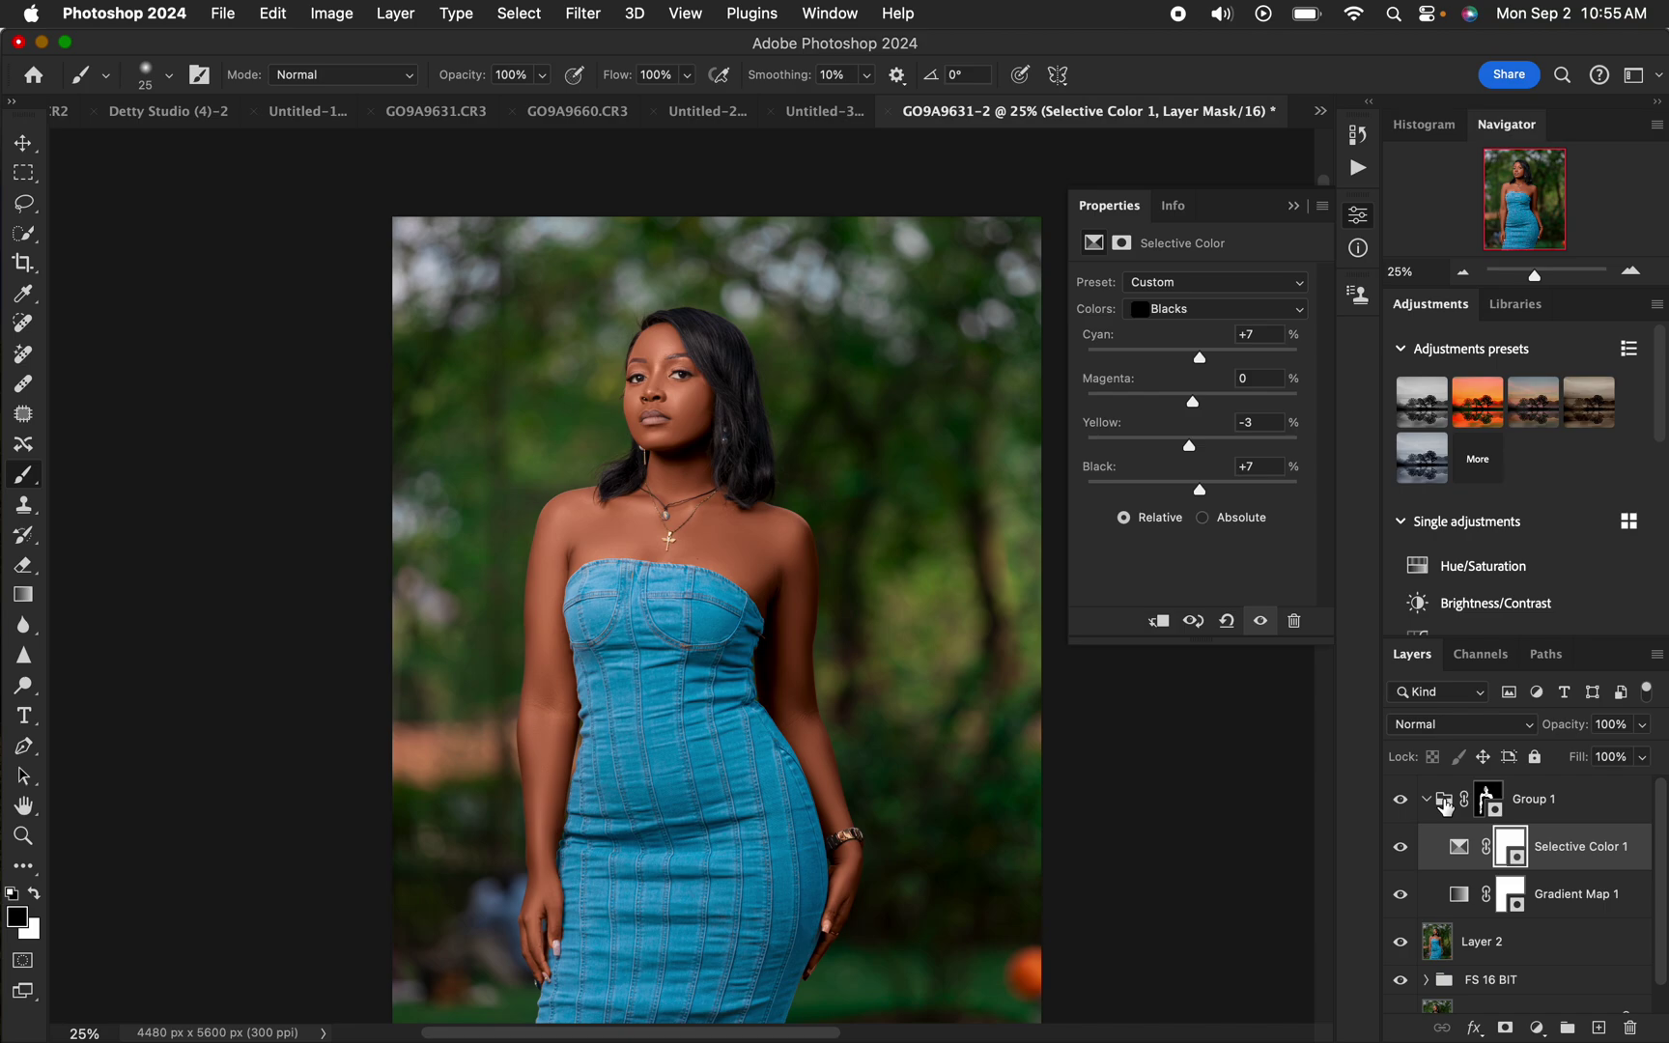
Move the Selective Color layer out above Group 1, collapse the group, and compare the image with the adjustment hidden and shown.
{"action": "left_click_drag", "start_coordinate": [1577, 859], "coordinate": [1590, 786]}
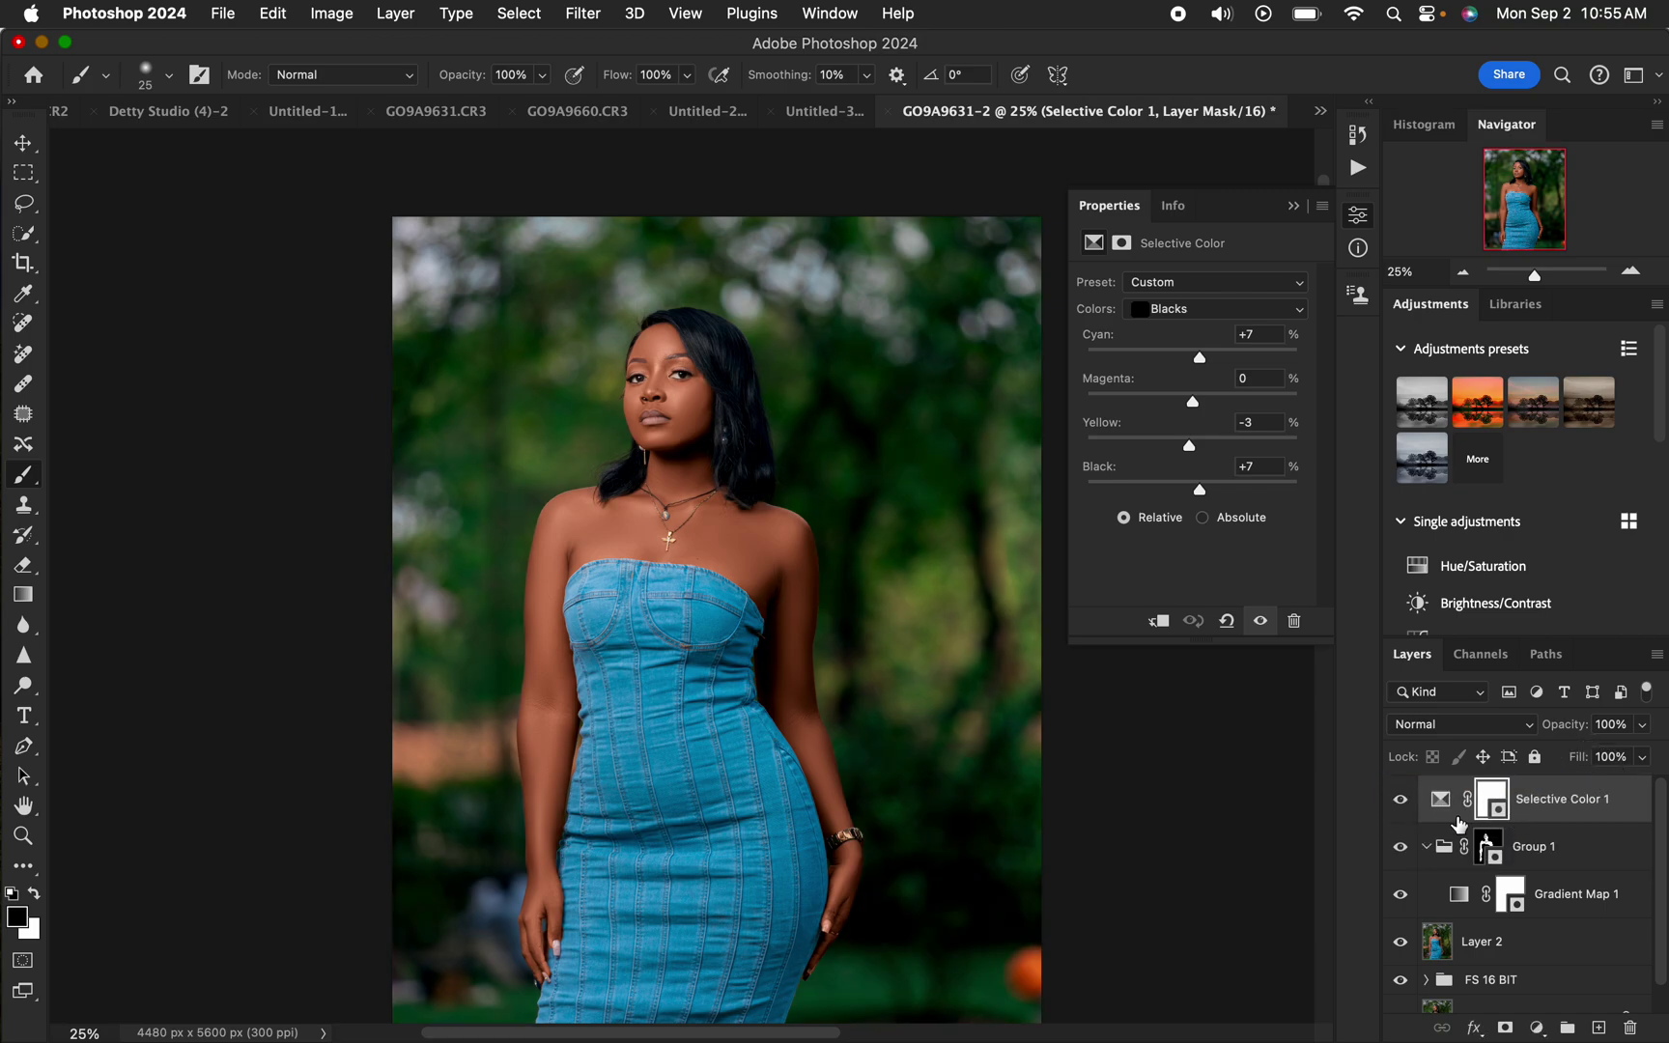
{"action": "left_click", "coordinate": [1426, 847]}
{"action": "left_click", "coordinate": [1400, 804]}
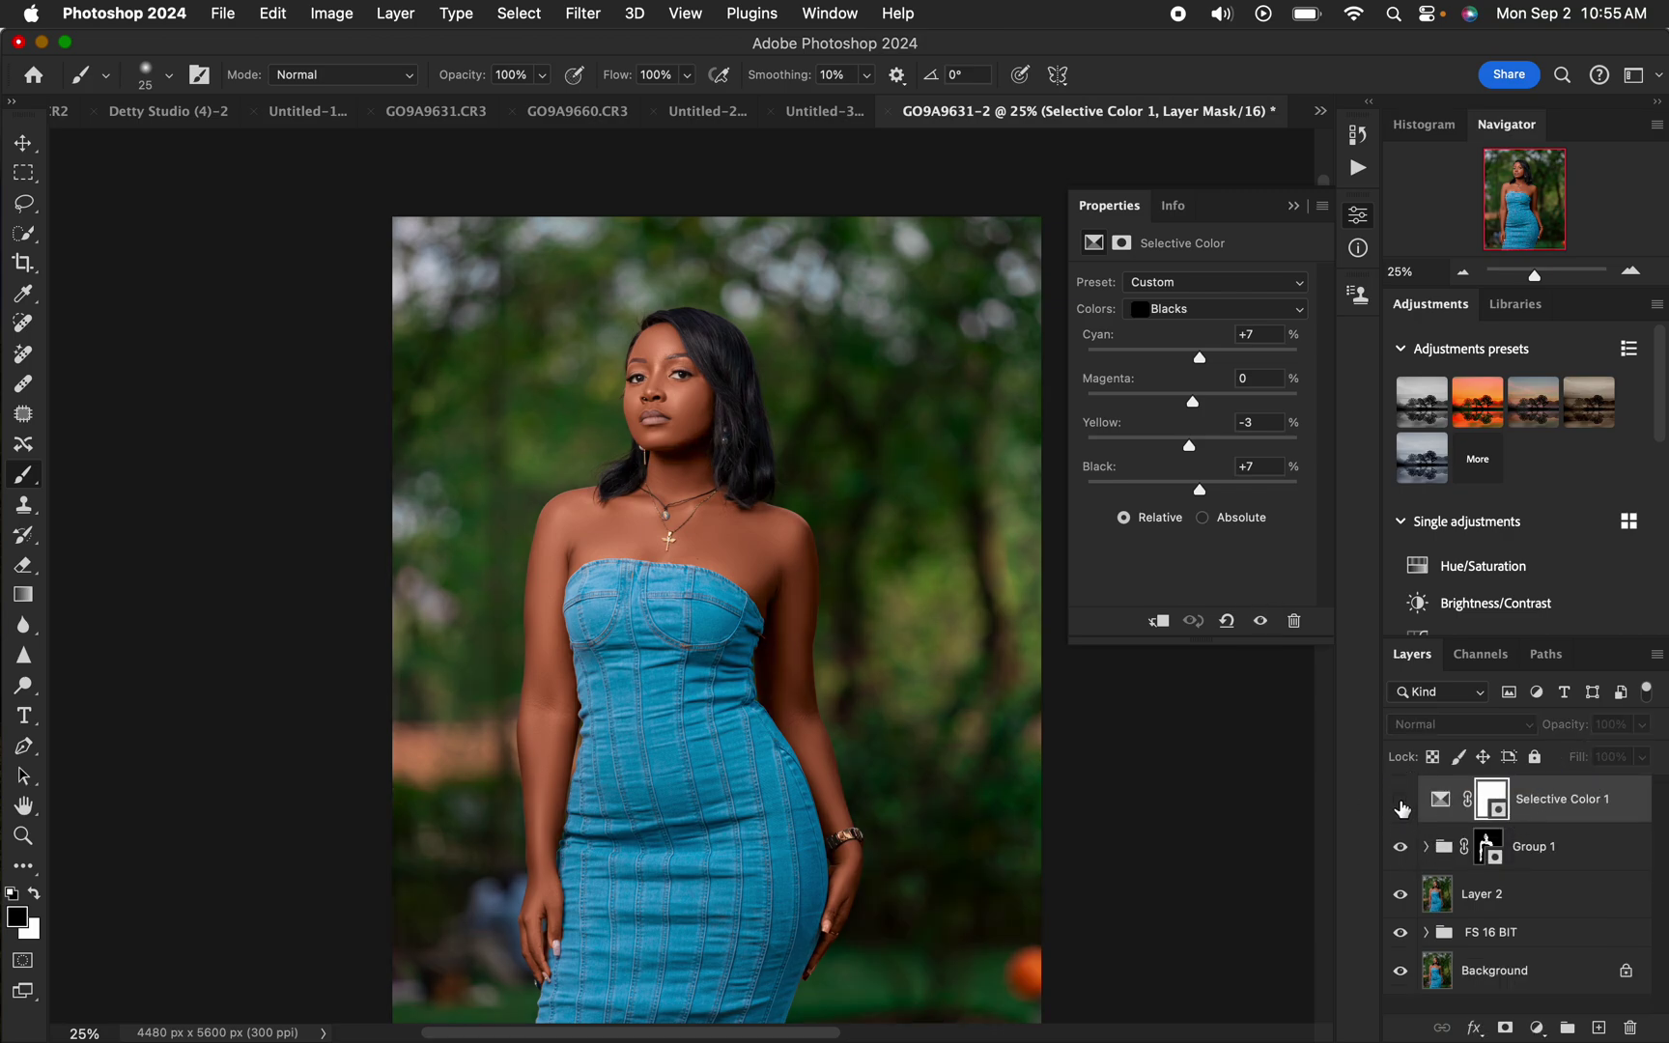
{"action": "left_click", "coordinate": [1400, 801]}
{"action": "left_click", "coordinate": [1401, 802]}
{"action": "left_click", "coordinate": [1402, 802]}
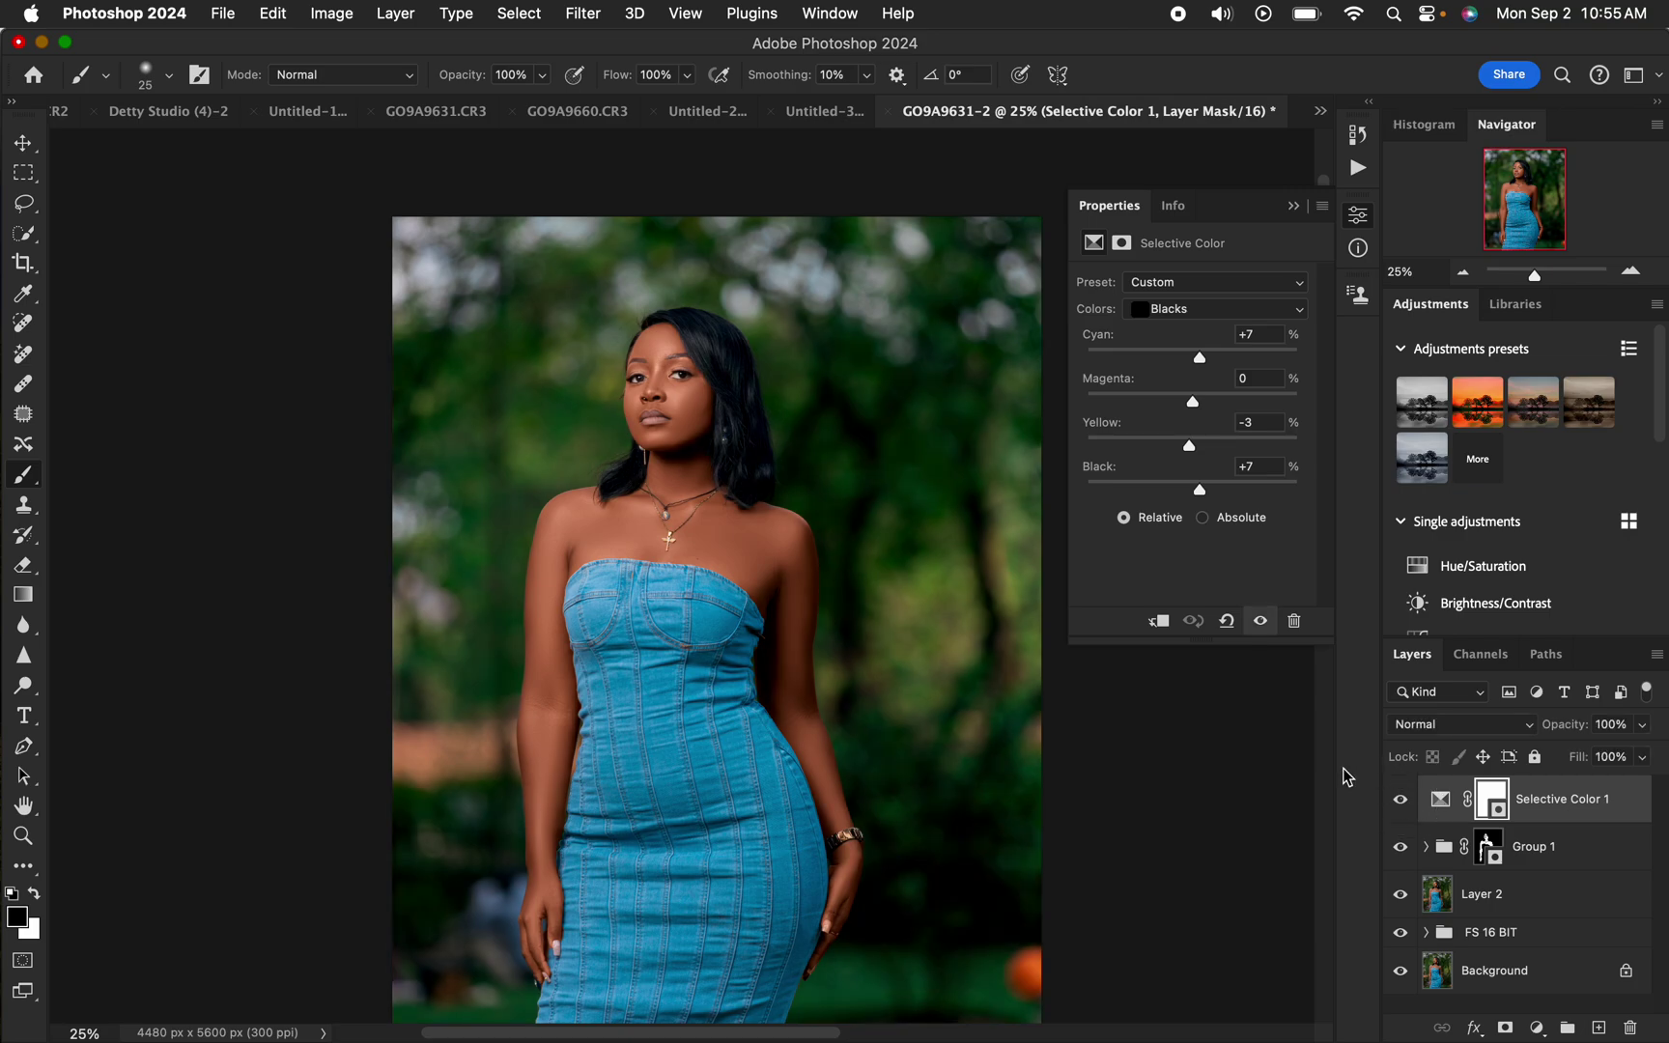
Add a Hue/Saturation adjustment above Selective Color and slightly lower the lightness of the Reds.
{"action": "left_click", "coordinate": [1538, 1027]}
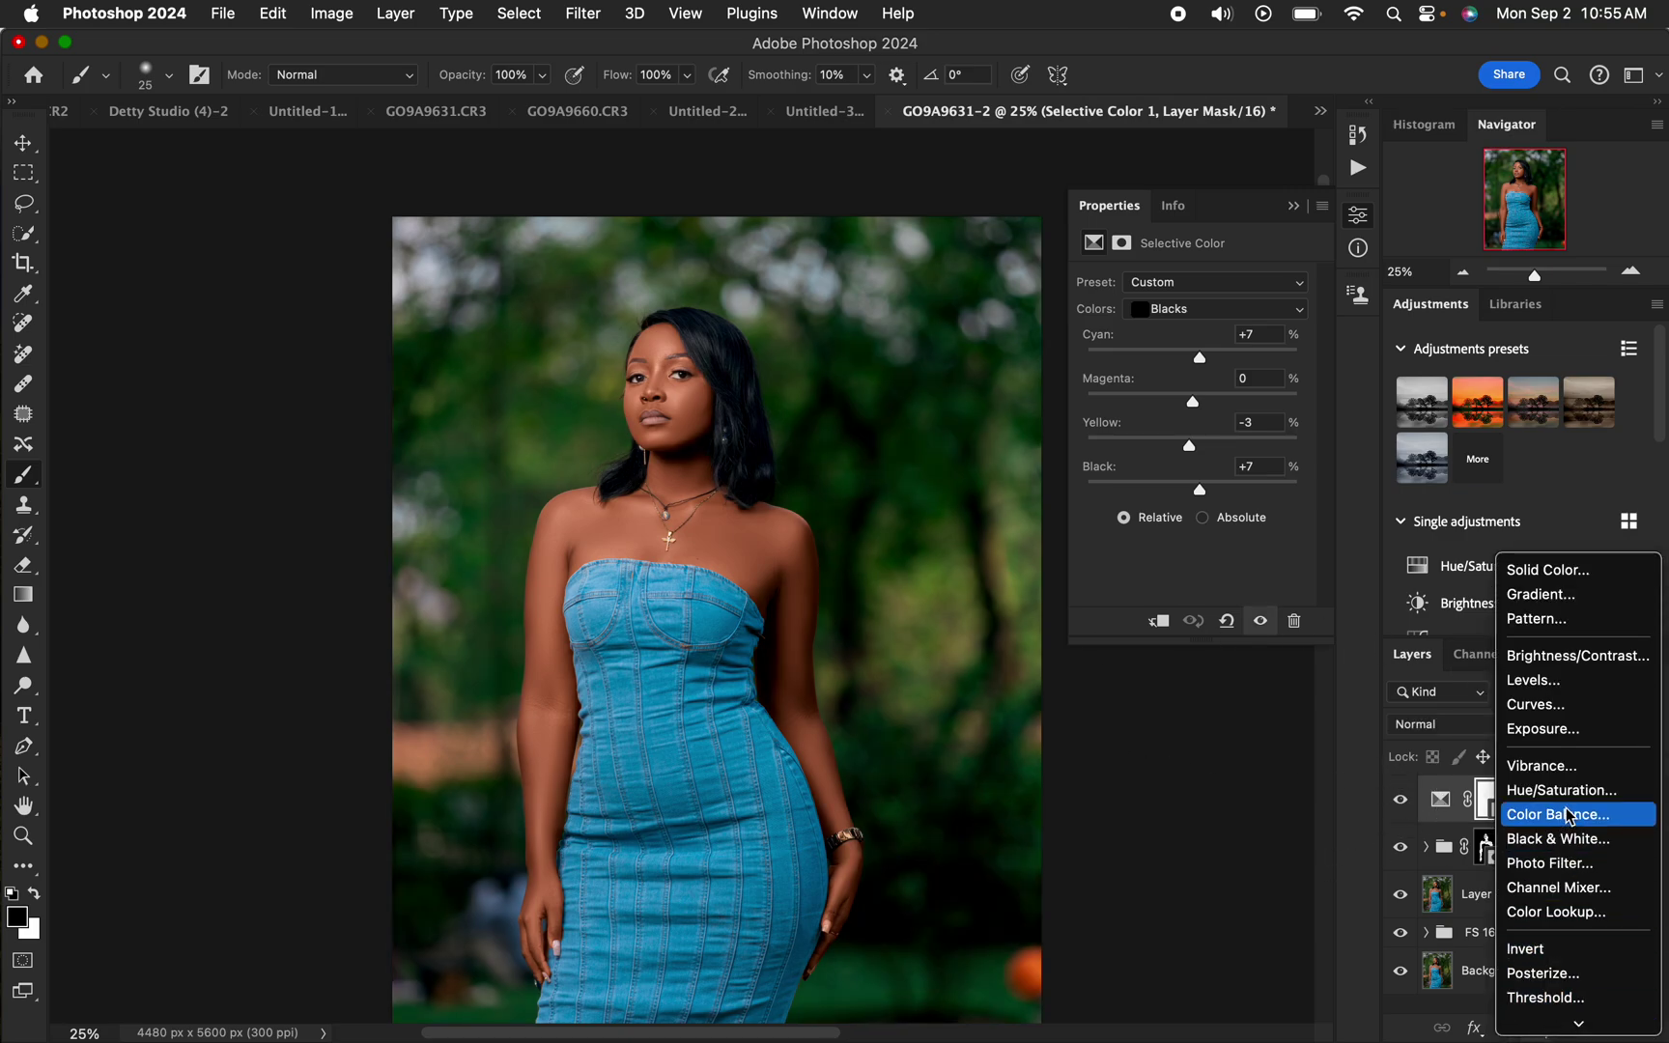
{"action": "left_click", "coordinate": [1561, 790]}
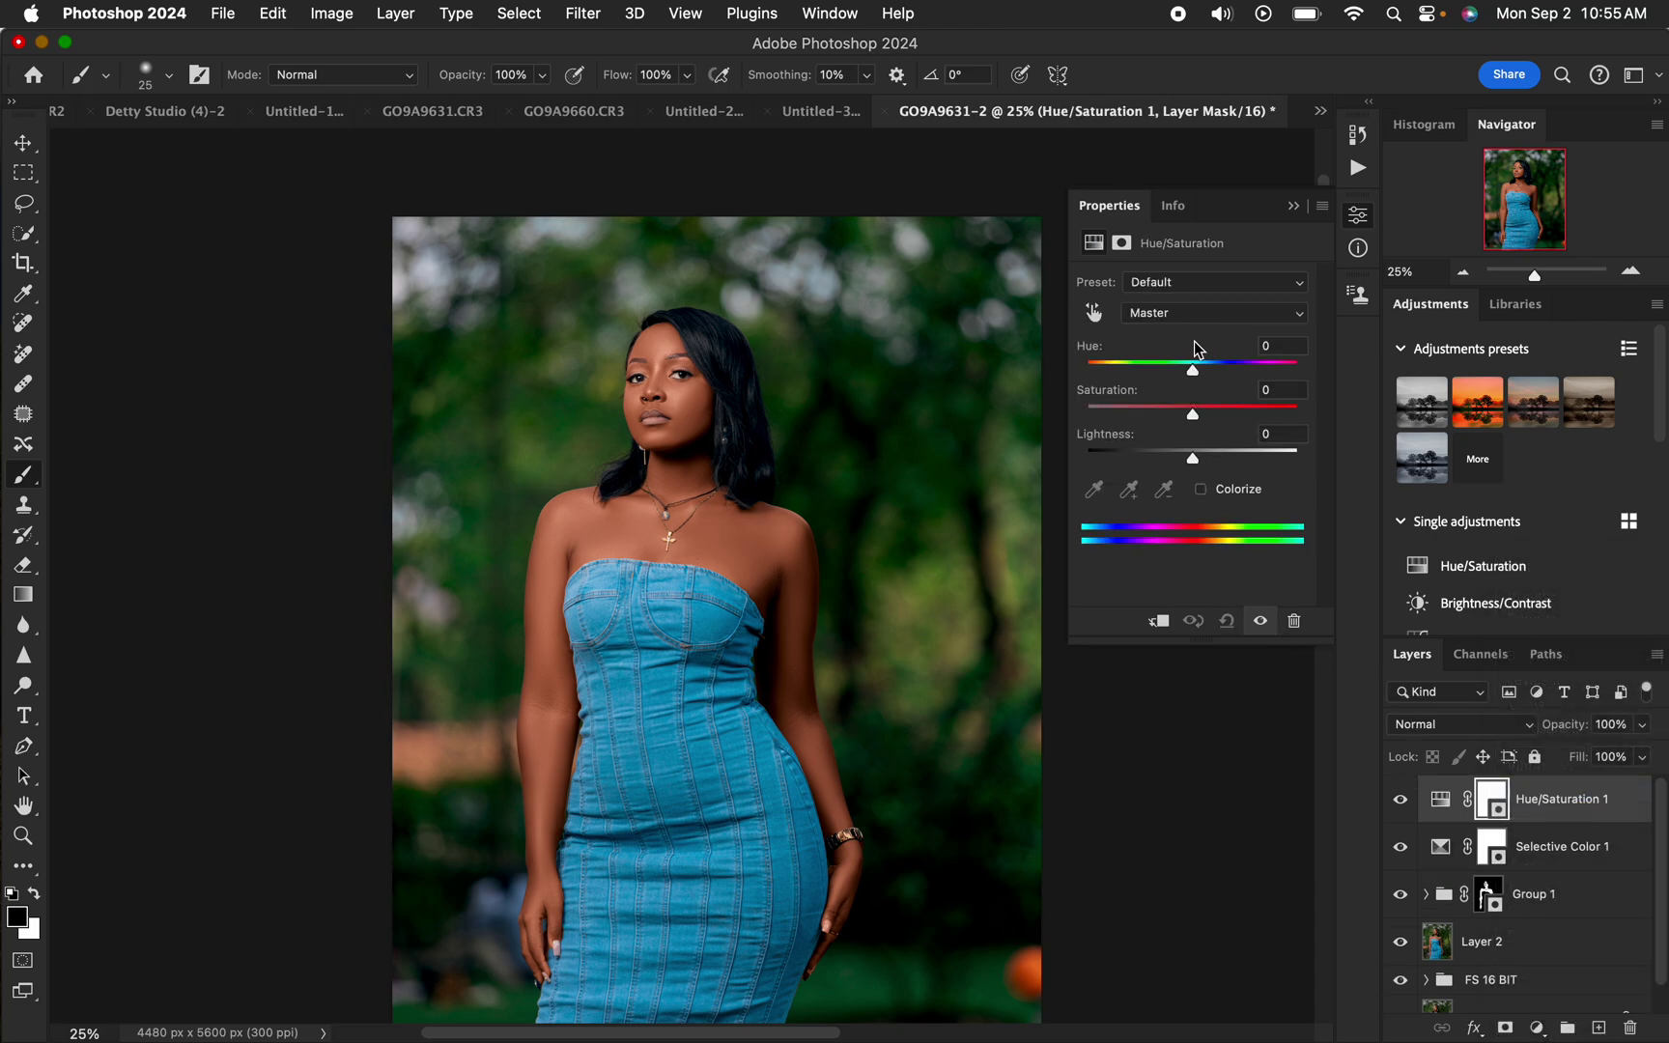
{"action": "left_click", "coordinate": [1198, 314]}
{"action": "left_click", "coordinate": [1193, 335]}
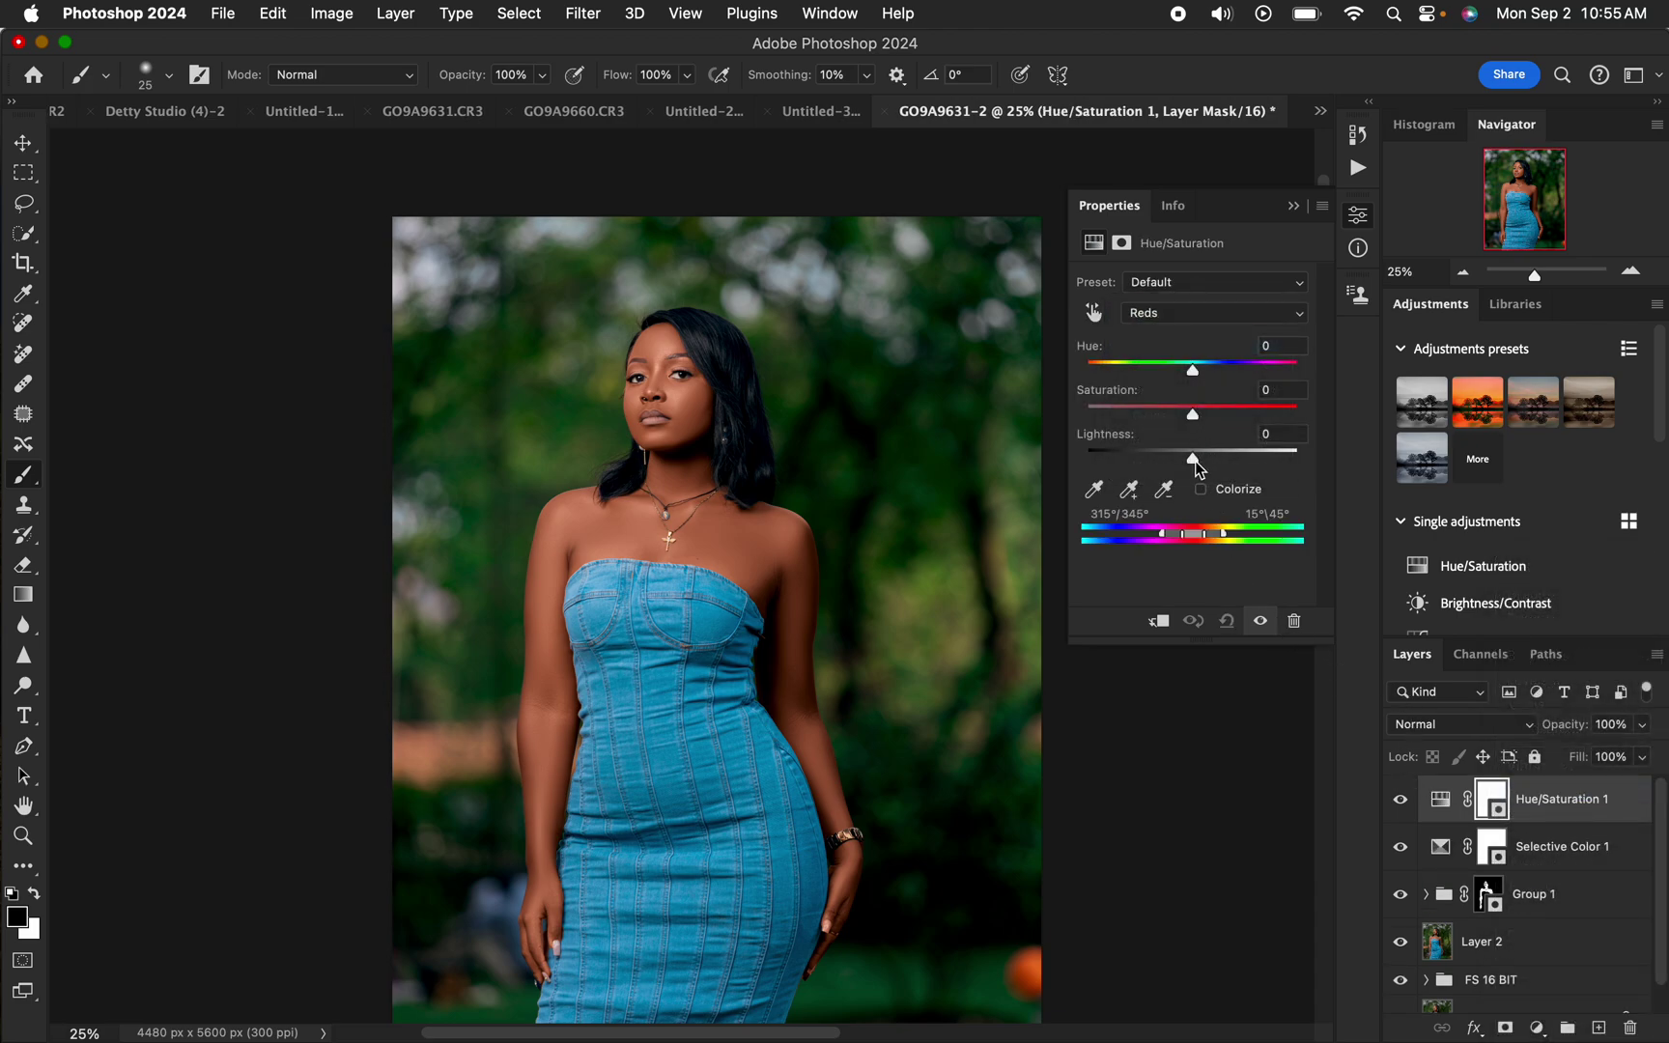
{"action": "left_click_drag", "start_coordinate": [1194, 458], "coordinate": [1189, 460]}
{"action": "left_click", "coordinate": [1294, 205]}
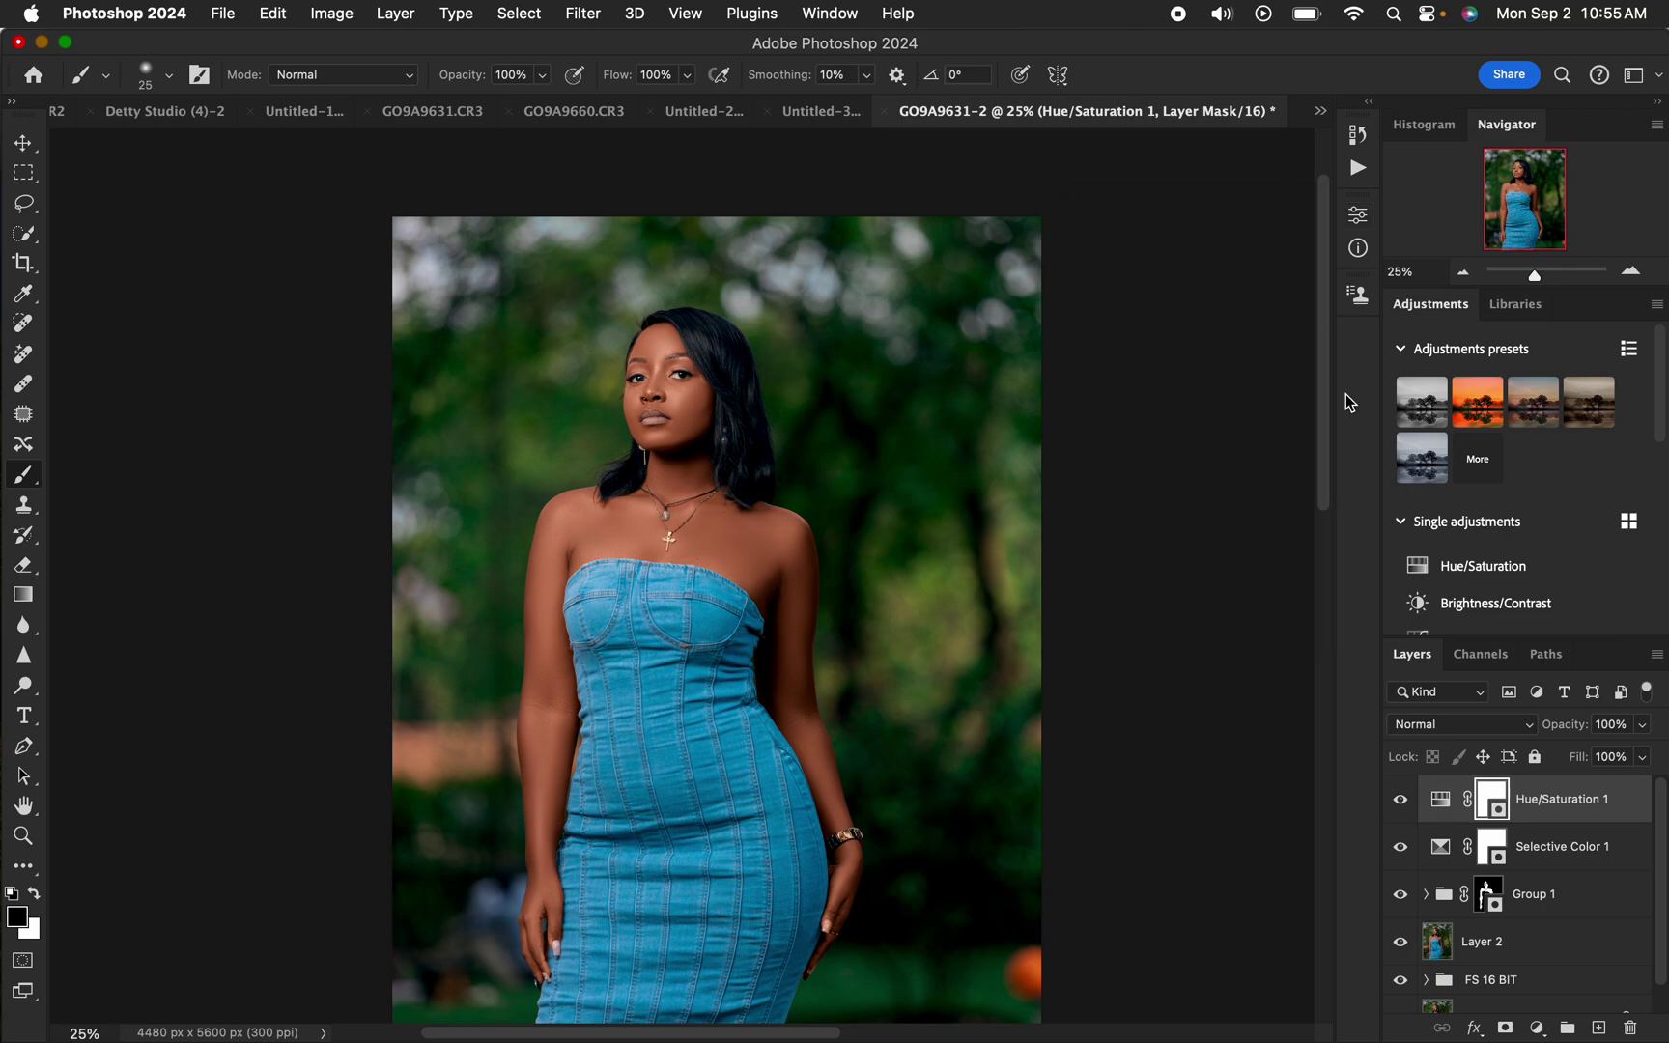
Add a second Hue/Saturation adjustment layer and set its Master saturation to -75.
{"action": "left_click", "coordinate": [1536, 1027]}
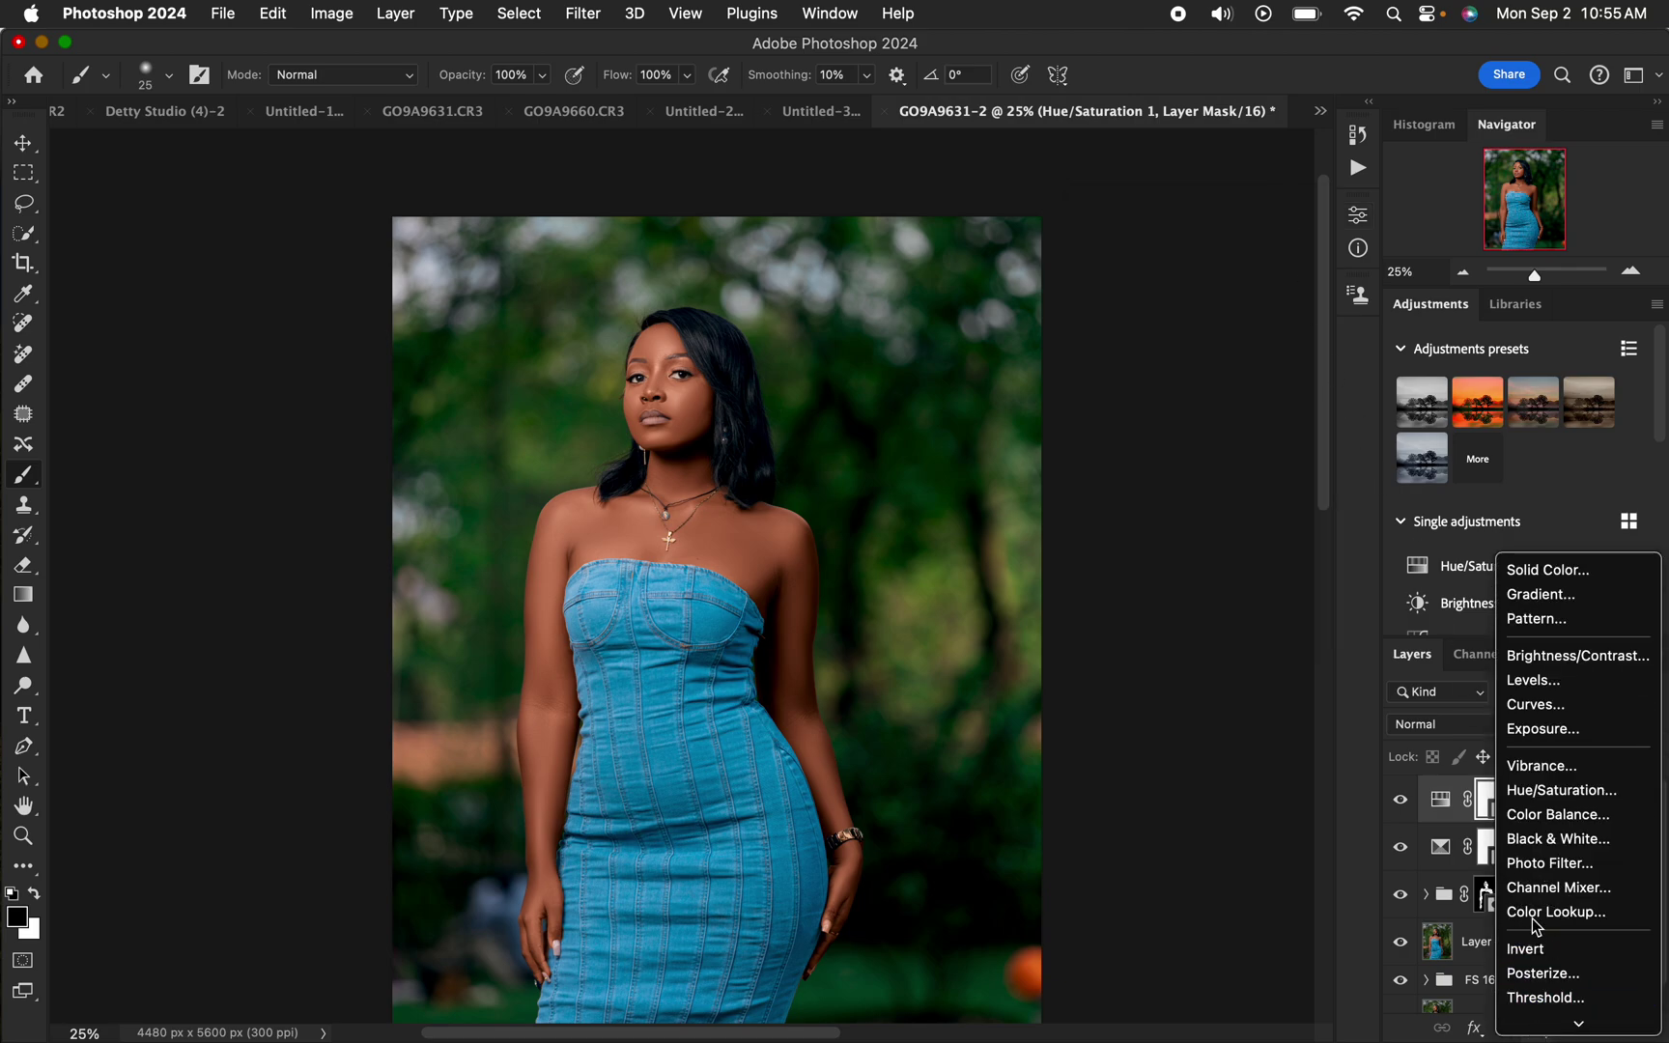
{"action": "left_click", "coordinate": [1558, 802]}
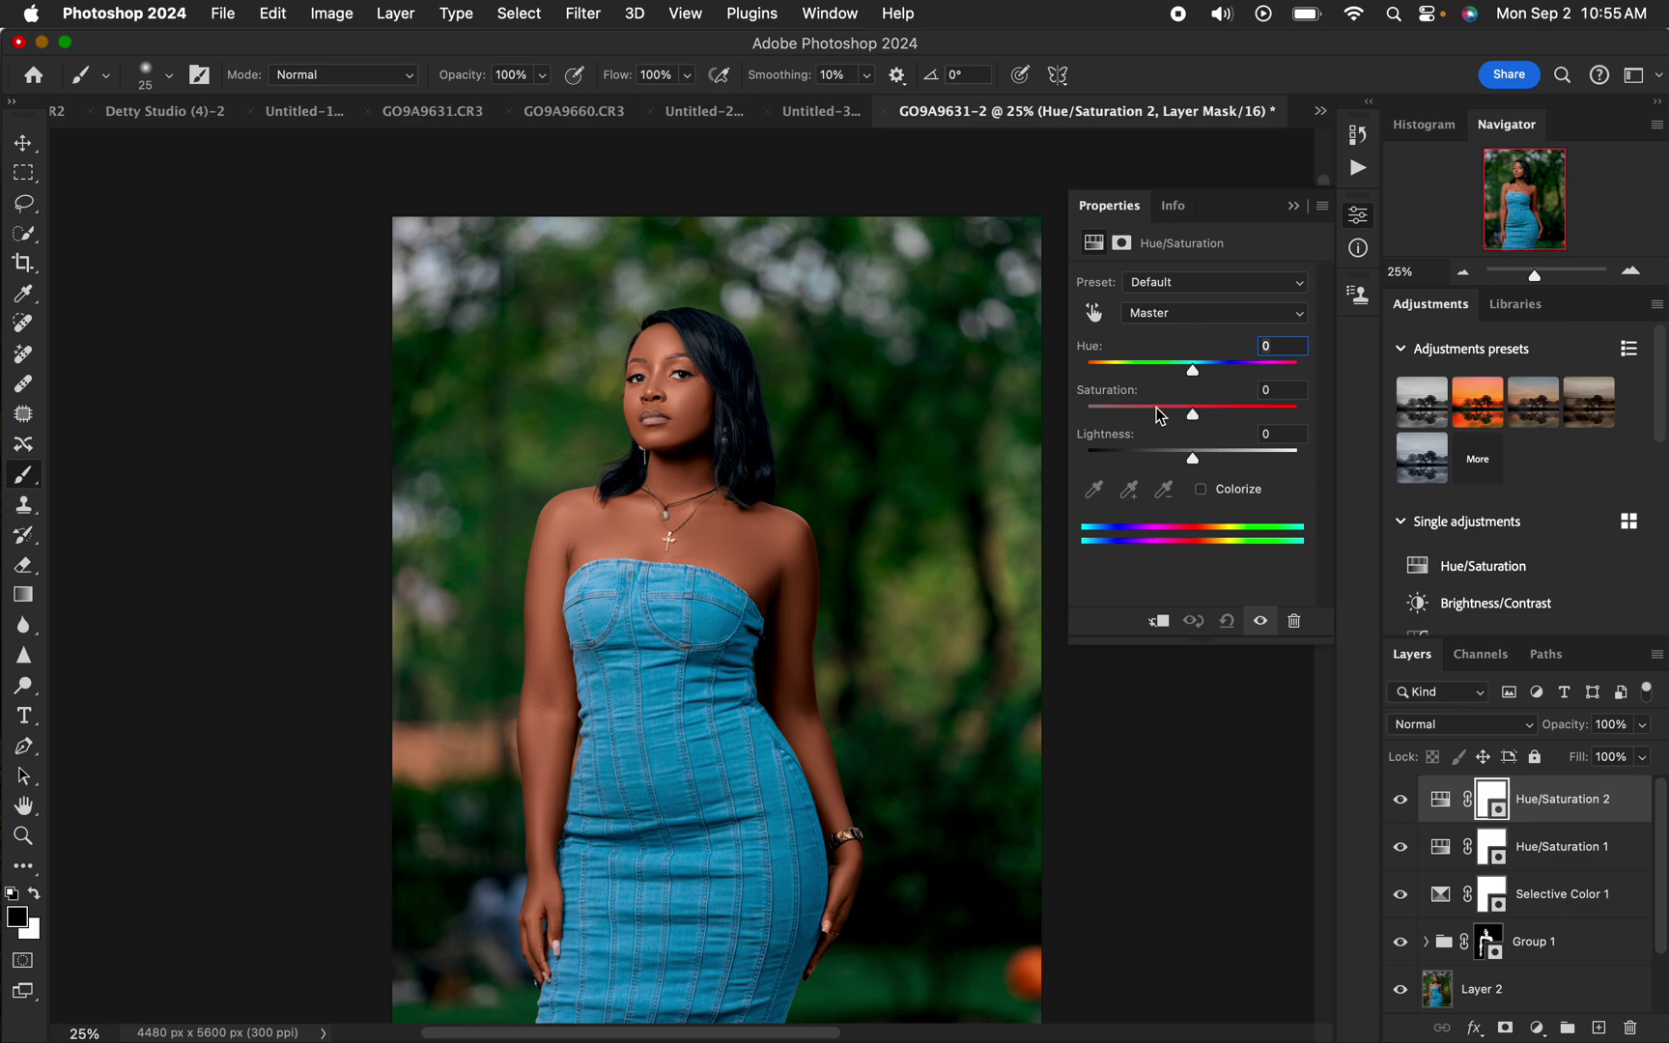
{"action": "left_click_drag", "start_coordinate": [1159, 416], "coordinate": [1115, 416]}
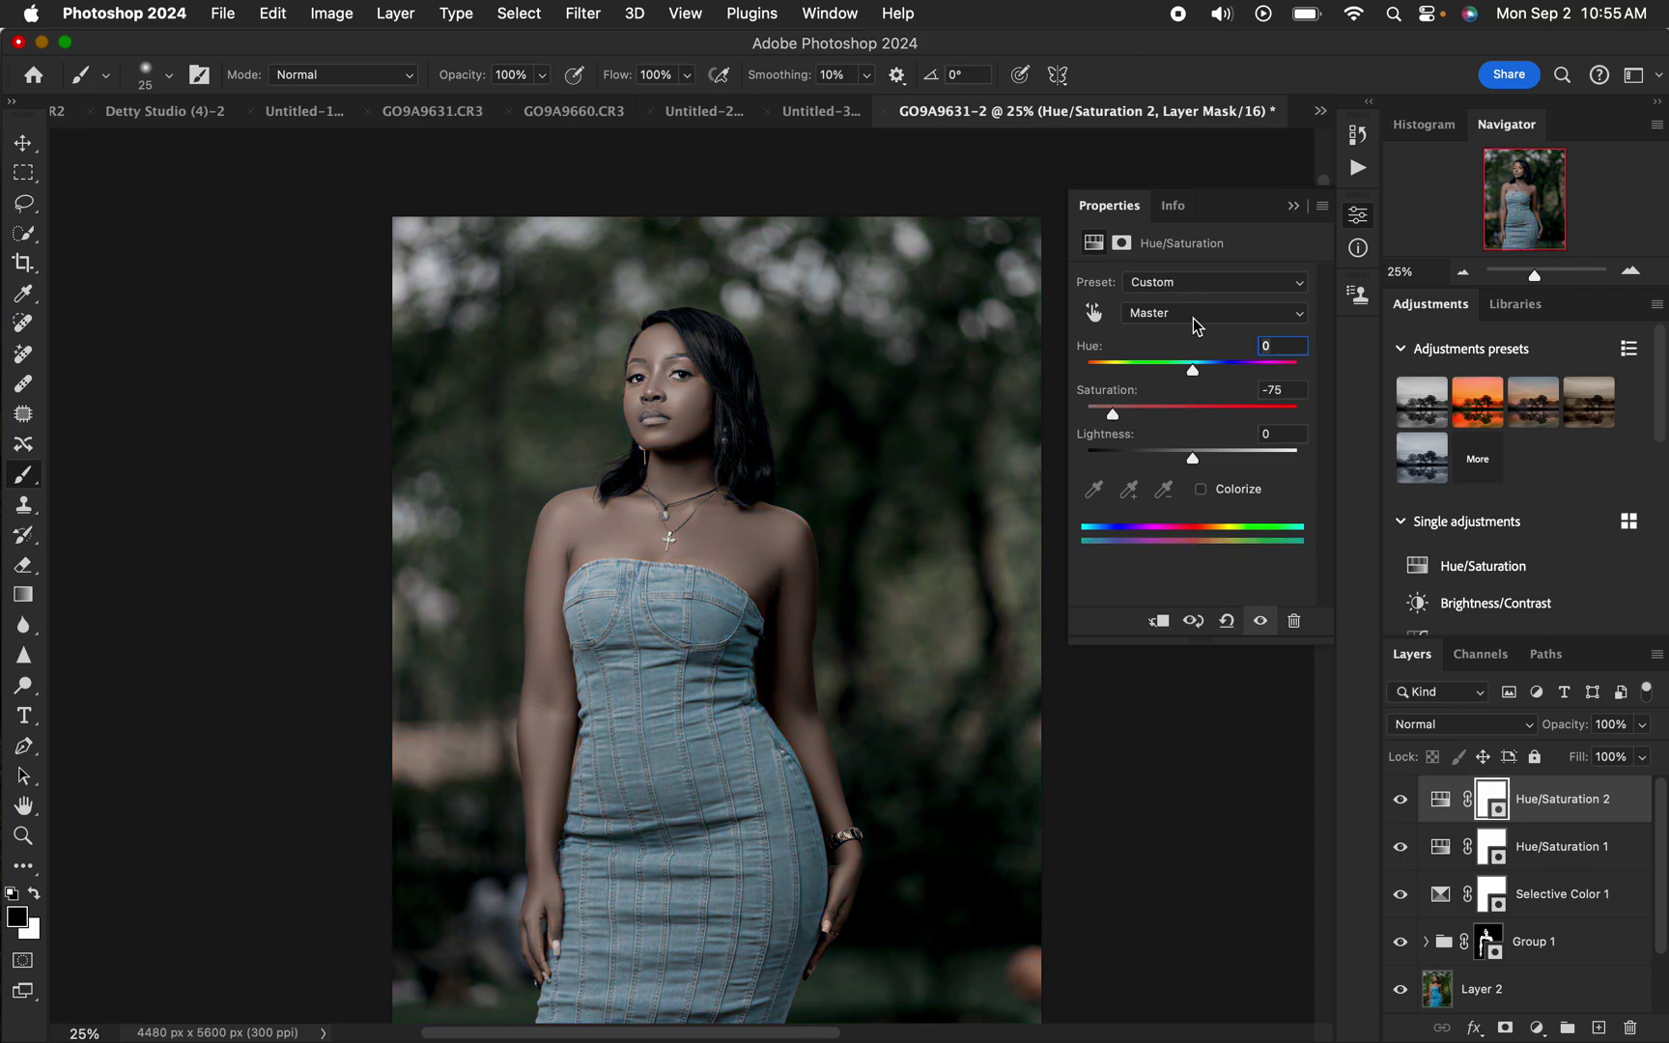
Invert the Hue/Saturation 2 mask to black and paint white over the whites of both eyes to desaturate only them.
{"action": "key", "text": "super+i"}
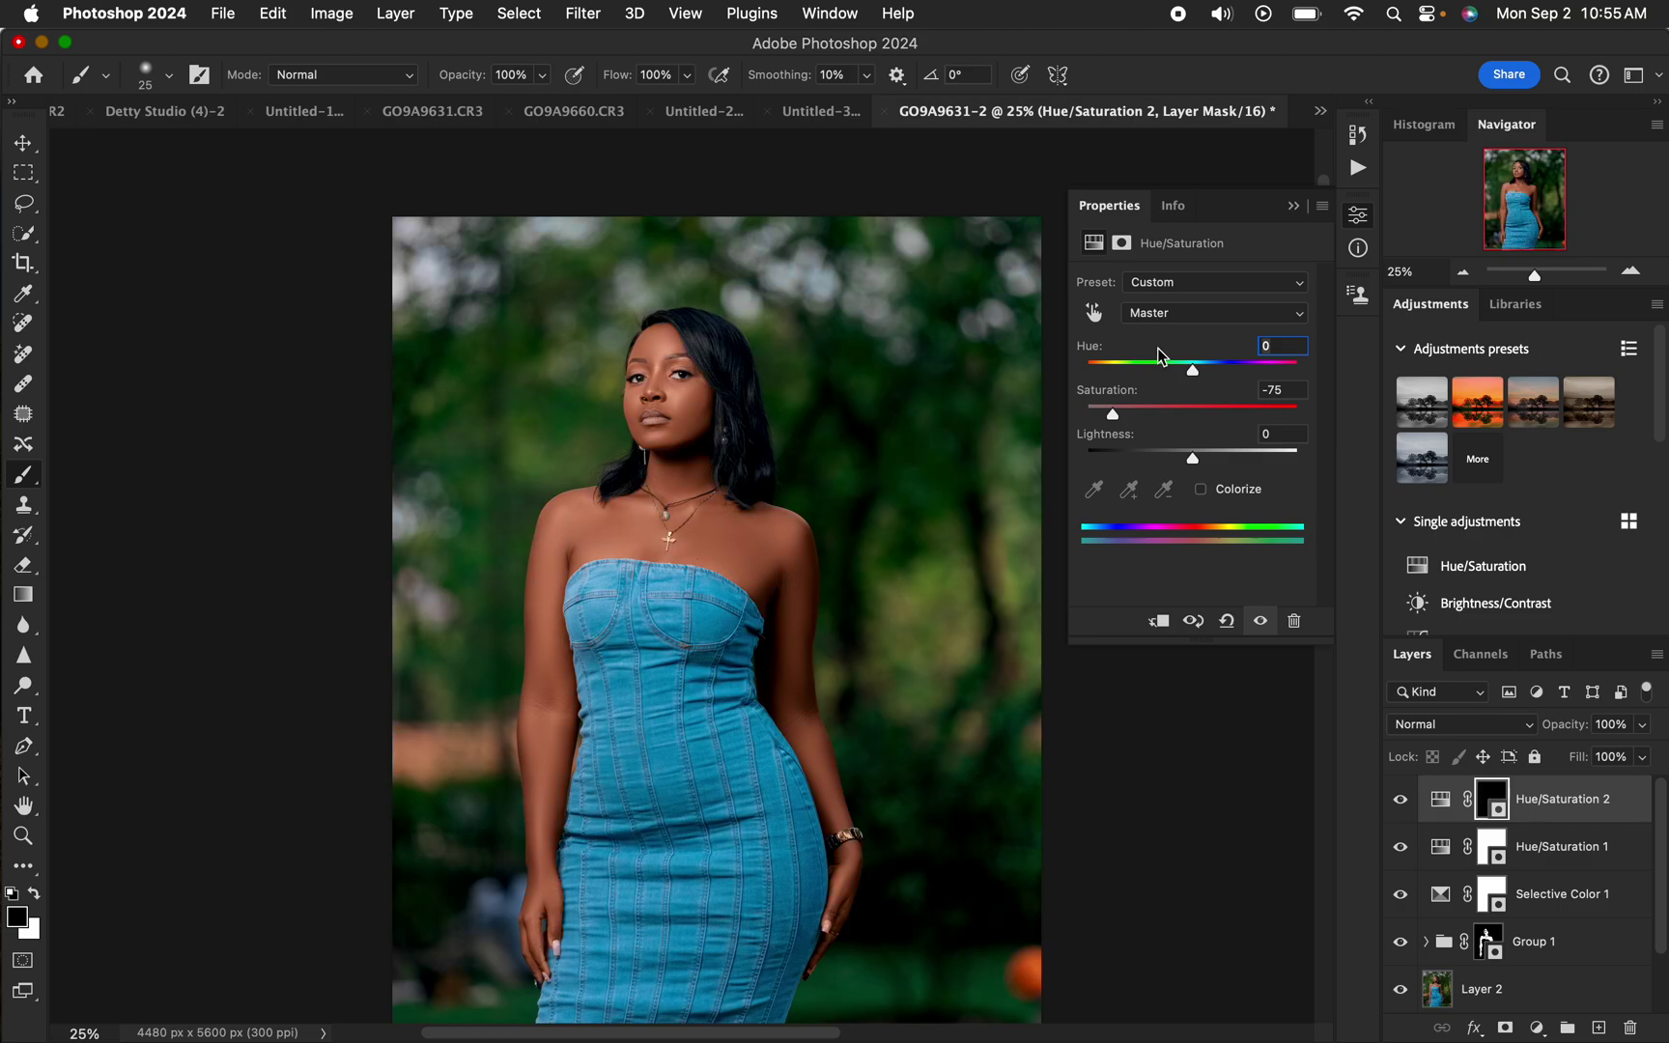
{"action": "key", "text": "super+equal"}
{"action": "key", "text": "super+equal"}
{"action": "key", "text": "super+equal"}
{"action": "key", "text": "super+equal"}
{"action": "key", "text": "super+equal"}
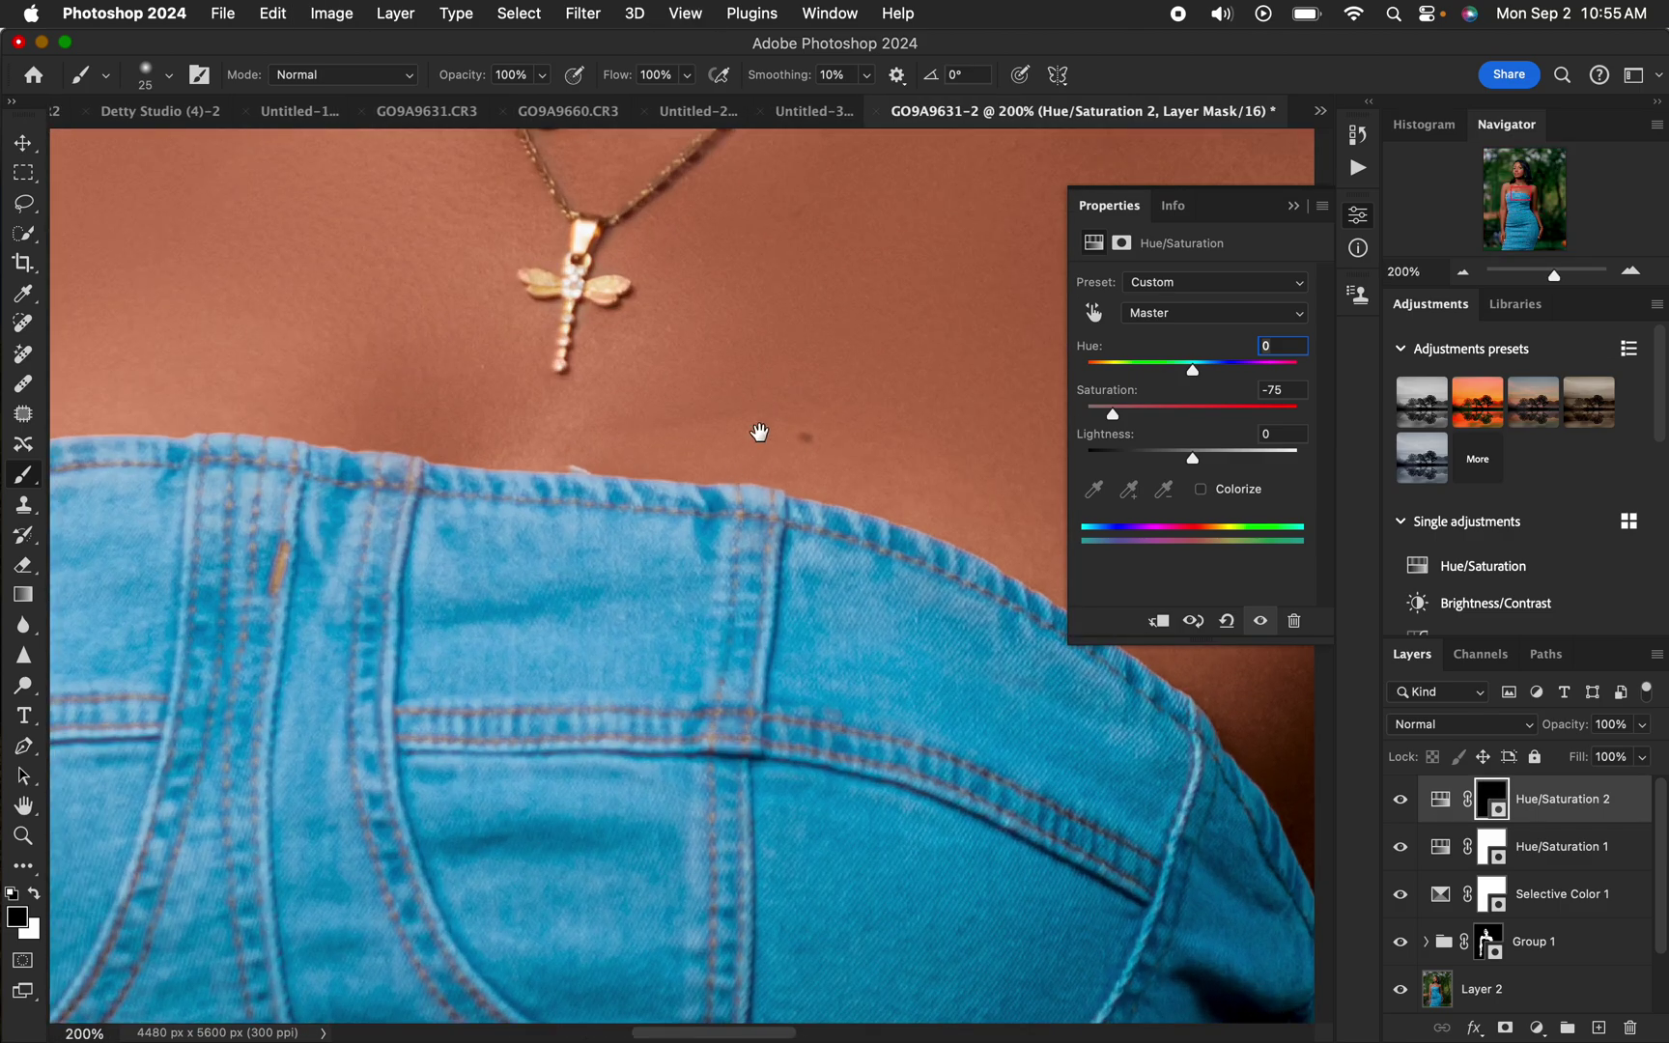
{"action": "scroll", "coordinate": [760, 435], "scroll_direction": "up", "scroll_amount": 10}
{"action": "scroll", "coordinate": [651, 671], "scroll_direction": "up", "scroll_amount": 8}
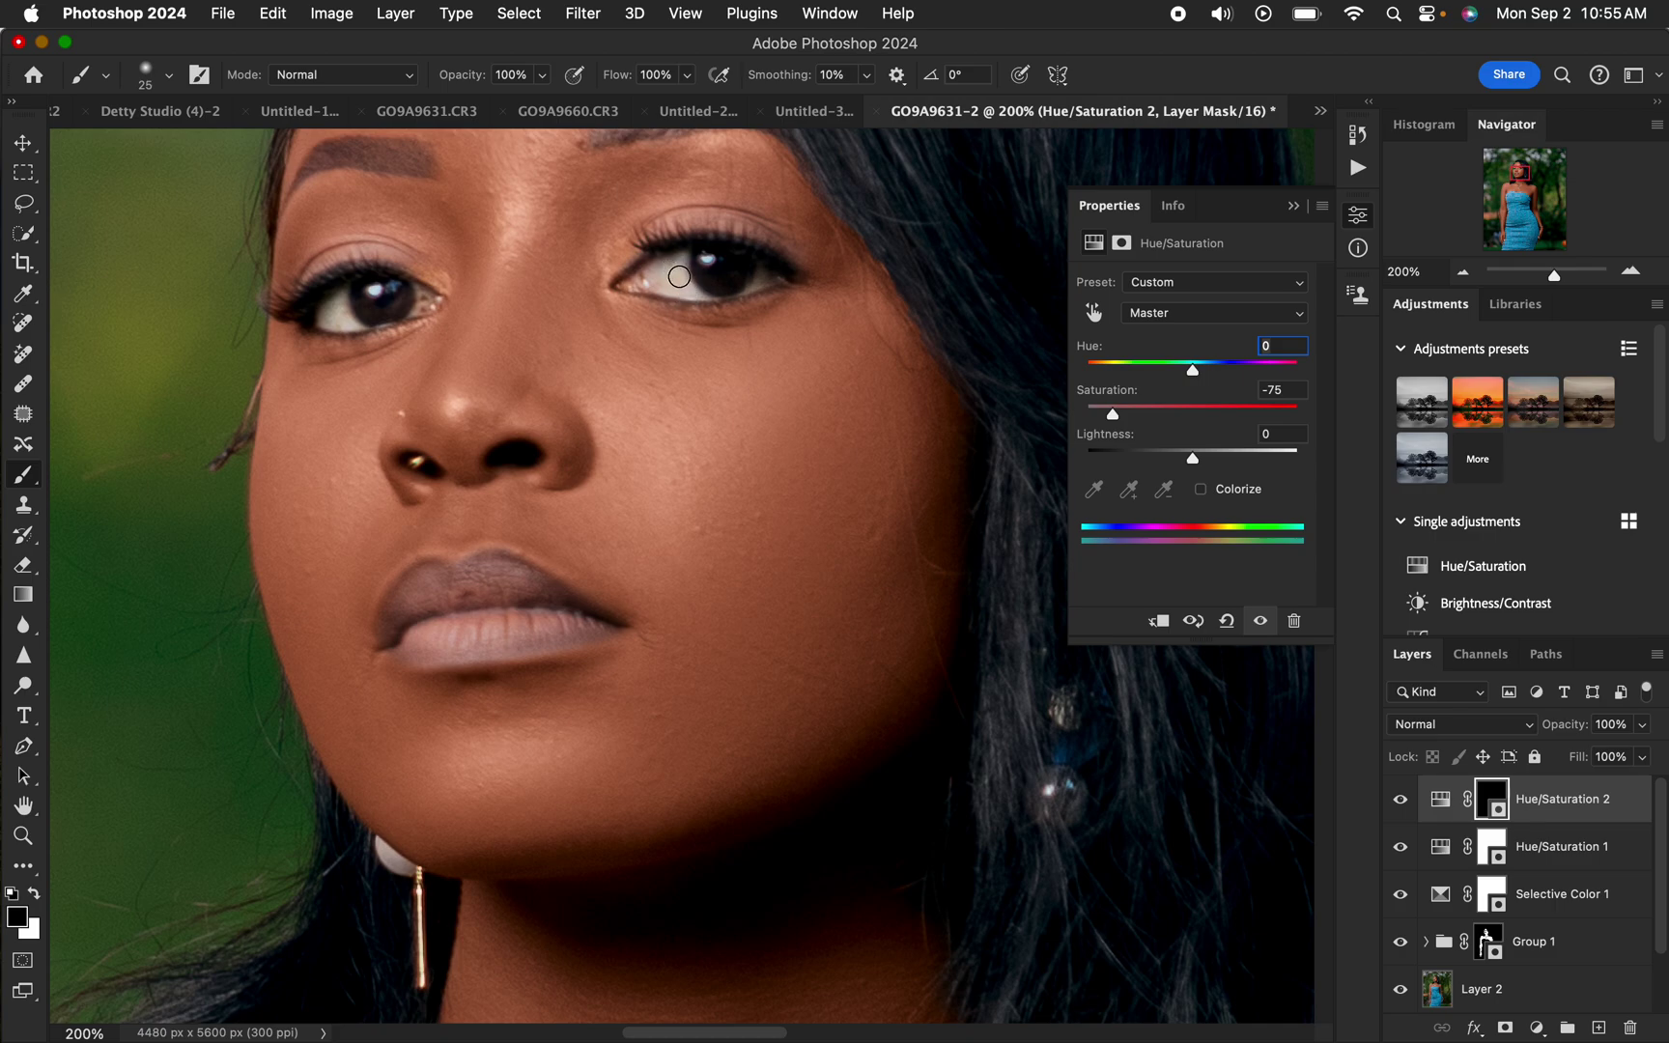
{"action": "left_click_drag", "start_coordinate": [682, 276], "coordinate": [673, 268]}
{"action": "key", "text": "x"}
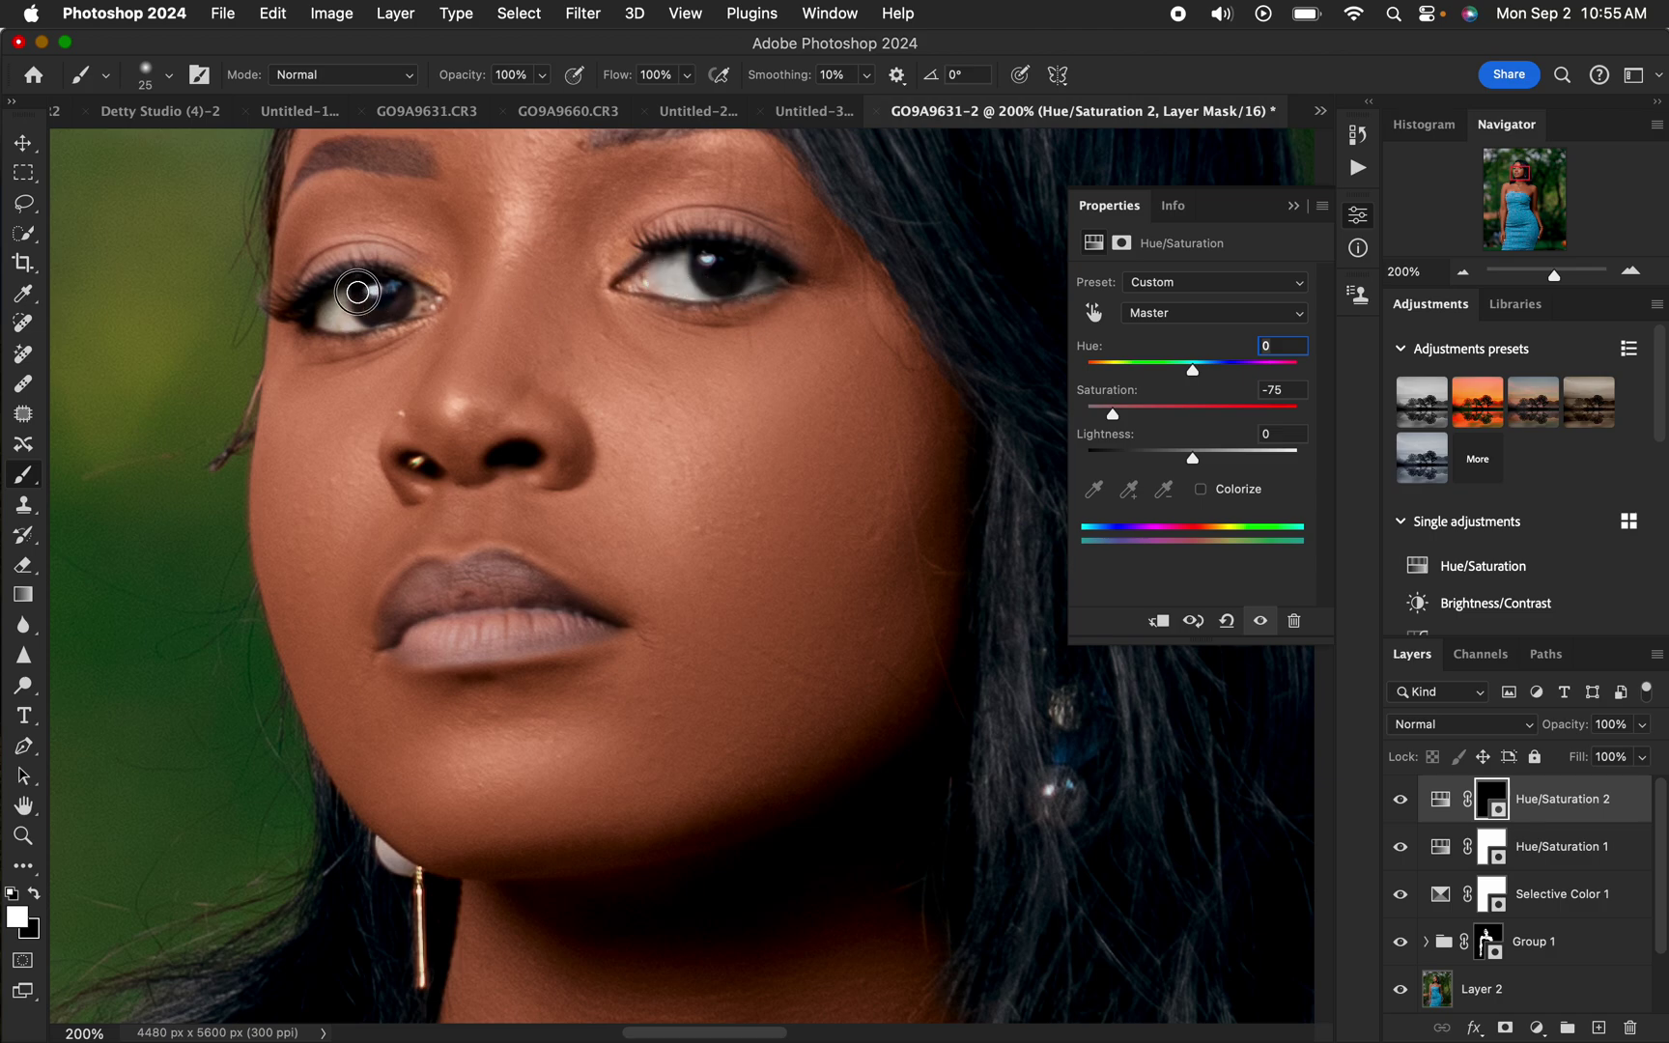
{"action": "mouse_move", "coordinate": [357, 292]}
{"action": "left_mouse_down"}
{"action": "mouse_move", "coordinate": [335, 309]}
{"action": "mouse_move", "coordinate": [412, 304]}
{"action": "mouse_move", "coordinate": [328, 315]}
{"action": "mouse_move", "coordinate": [345, 309]}
{"action": "left_mouse_up"}
Compare the full retouched portrait with the original by toggling visibility at the Background layer, leaving all layers shown.
{"action": "key", "text": "super+minus"}
{"action": "key", "text": "super+minus"}
{"action": "key", "text": "super+minus"}
{"action": "key", "text": "super+minus"}
{"action": "key", "text": "super+minus"}
{"action": "key", "text": "super+minus"}
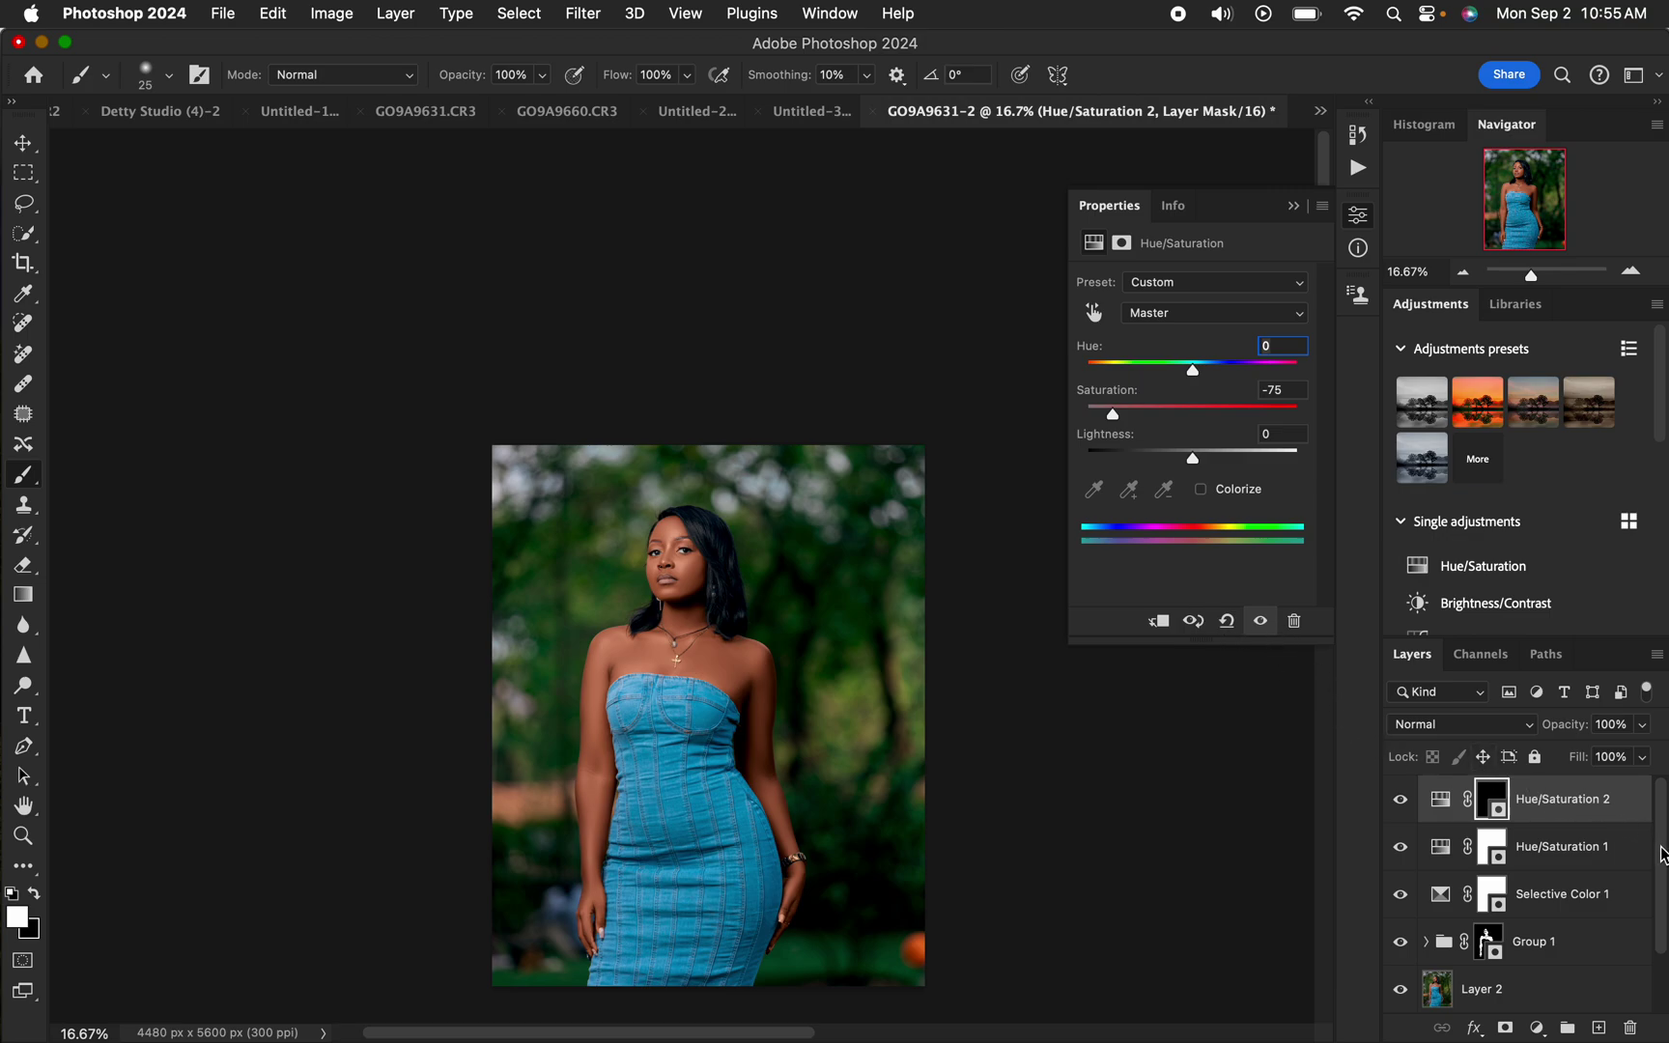
{"action": "scroll", "coordinate": [1661, 869], "scroll_direction": "down", "scroll_amount": 1}
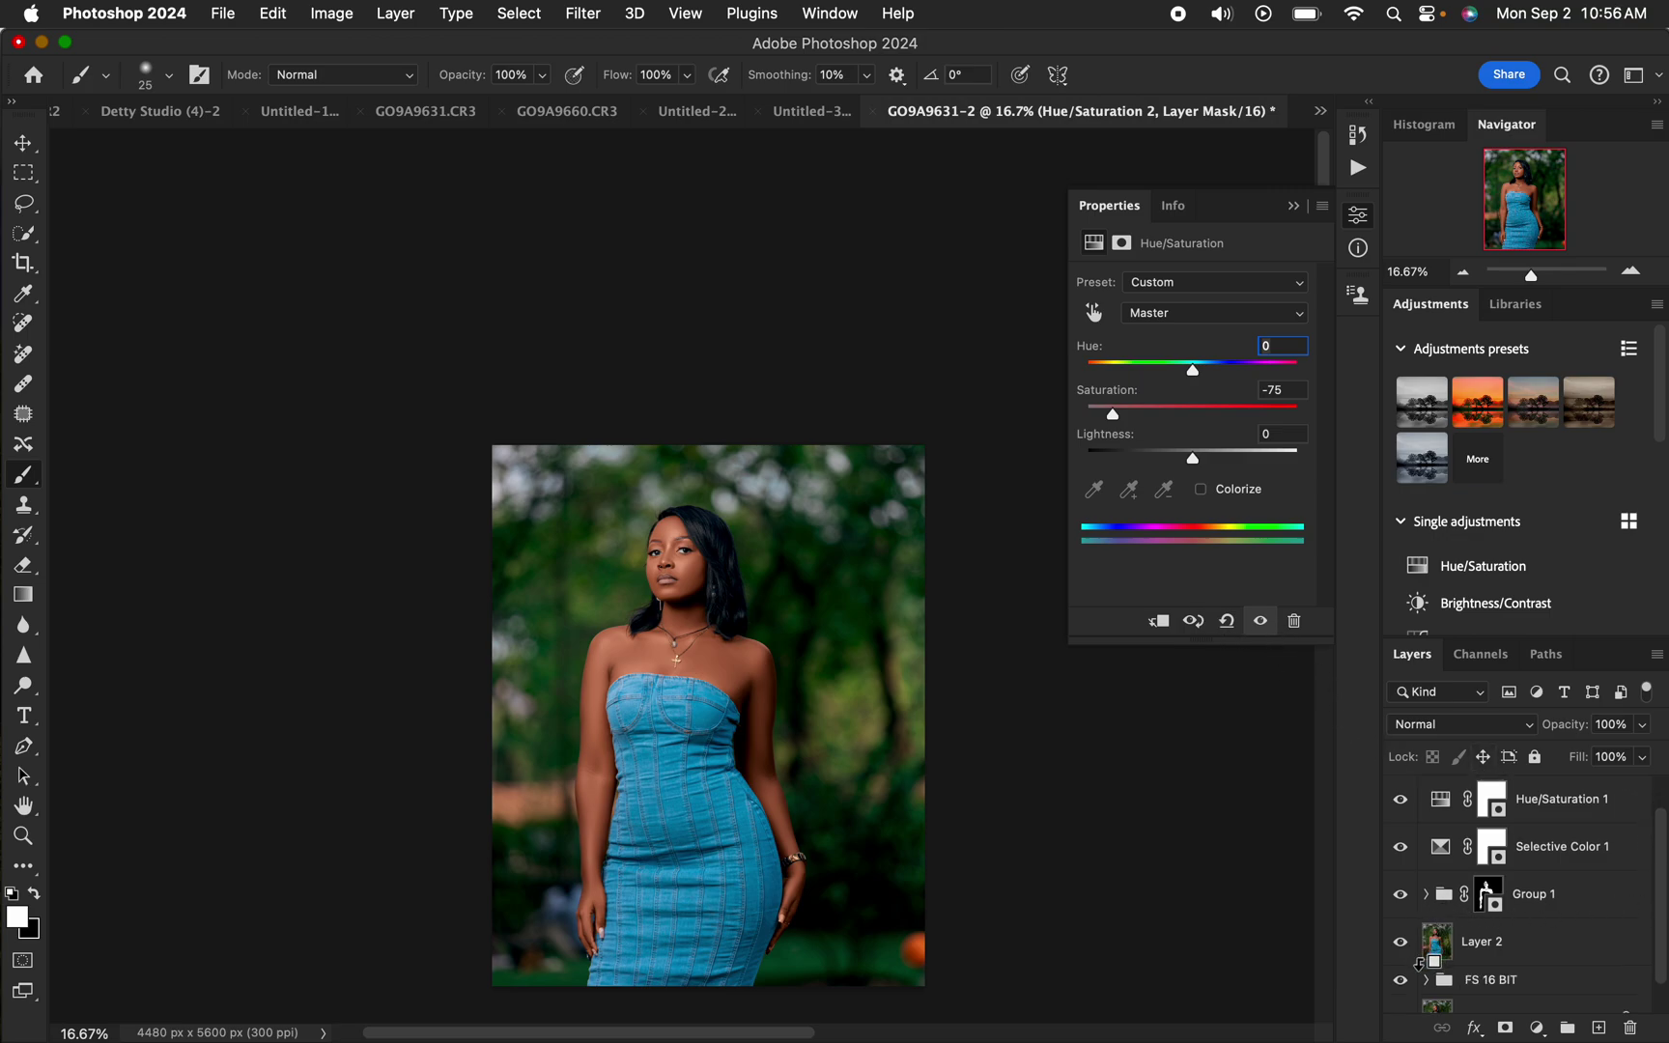
{"action": "scroll", "coordinate": [1654, 913], "scroll_direction": "down", "scroll_amount": 1}
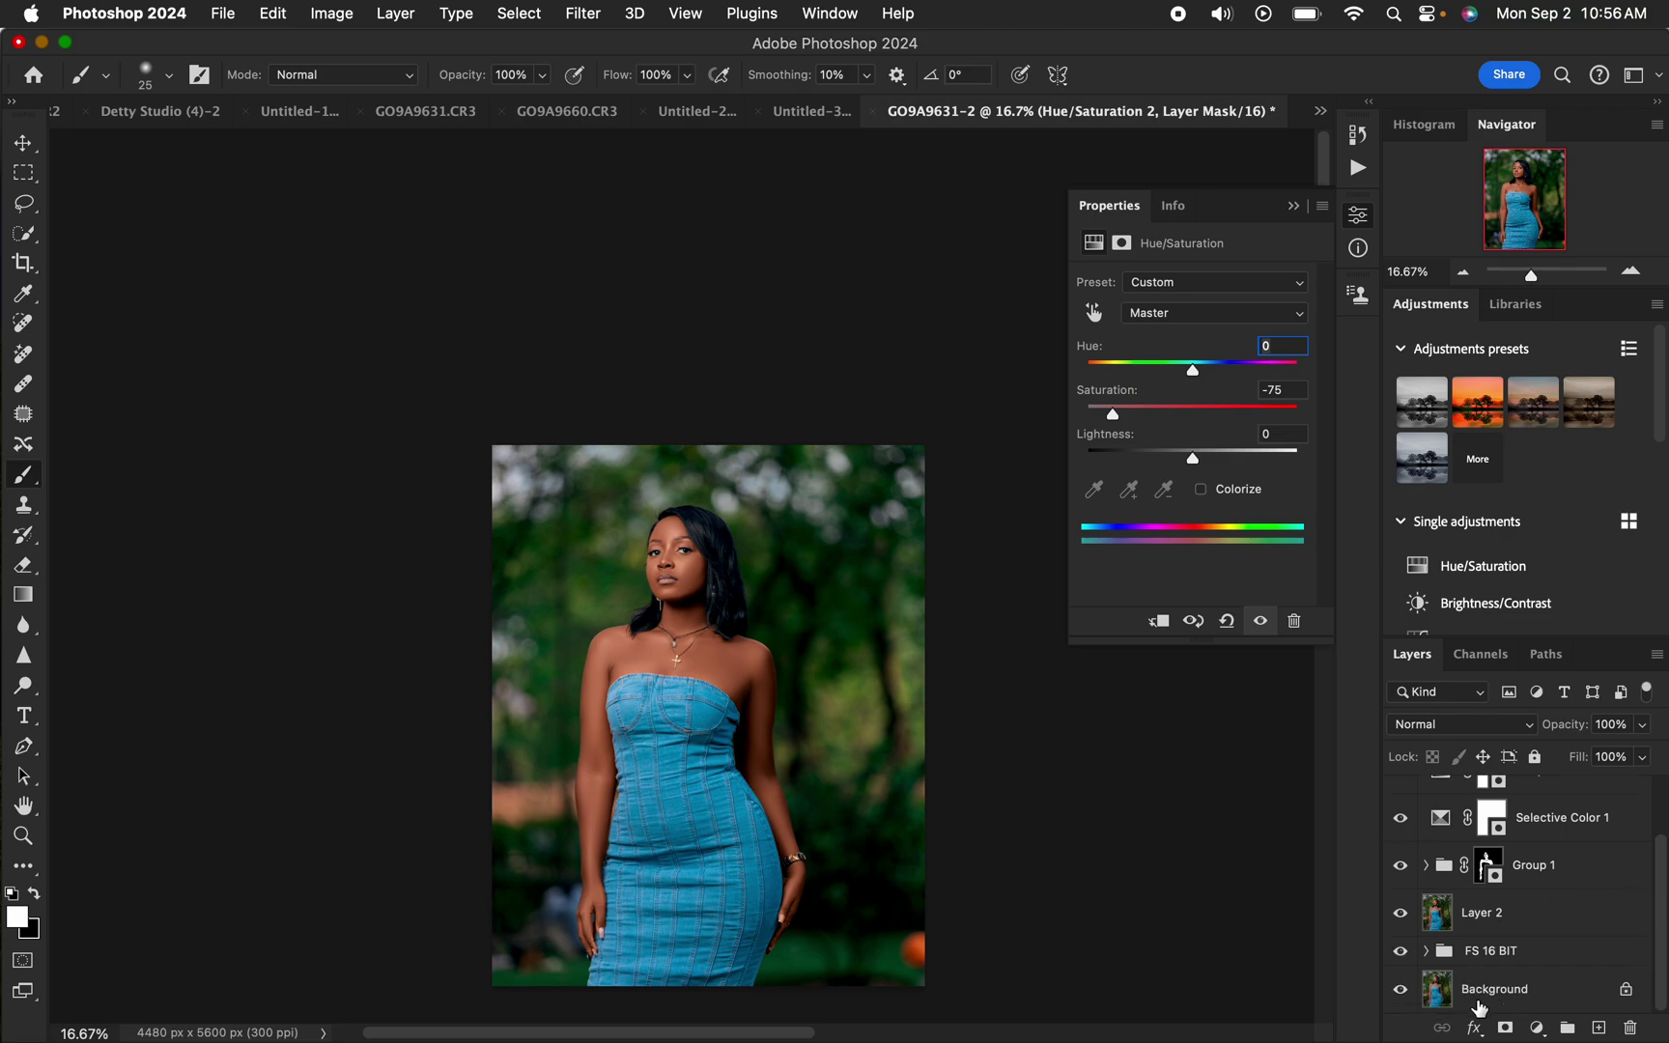
{"action": "left_click", "coordinate": [1401, 991]}
{"action": "left_click", "coordinate": [1402, 991]}
{"action": "left_click", "coordinate": [1401, 991]}
{"action": "left_click", "coordinate": [1401, 991]}
Set up an Export As of the portrait in JPG format at the highest quality and cancel without exporting.
{"action": "left_click", "coordinate": [223, 13]}
{"action": "mouse_move", "coordinate": [319, 399]}
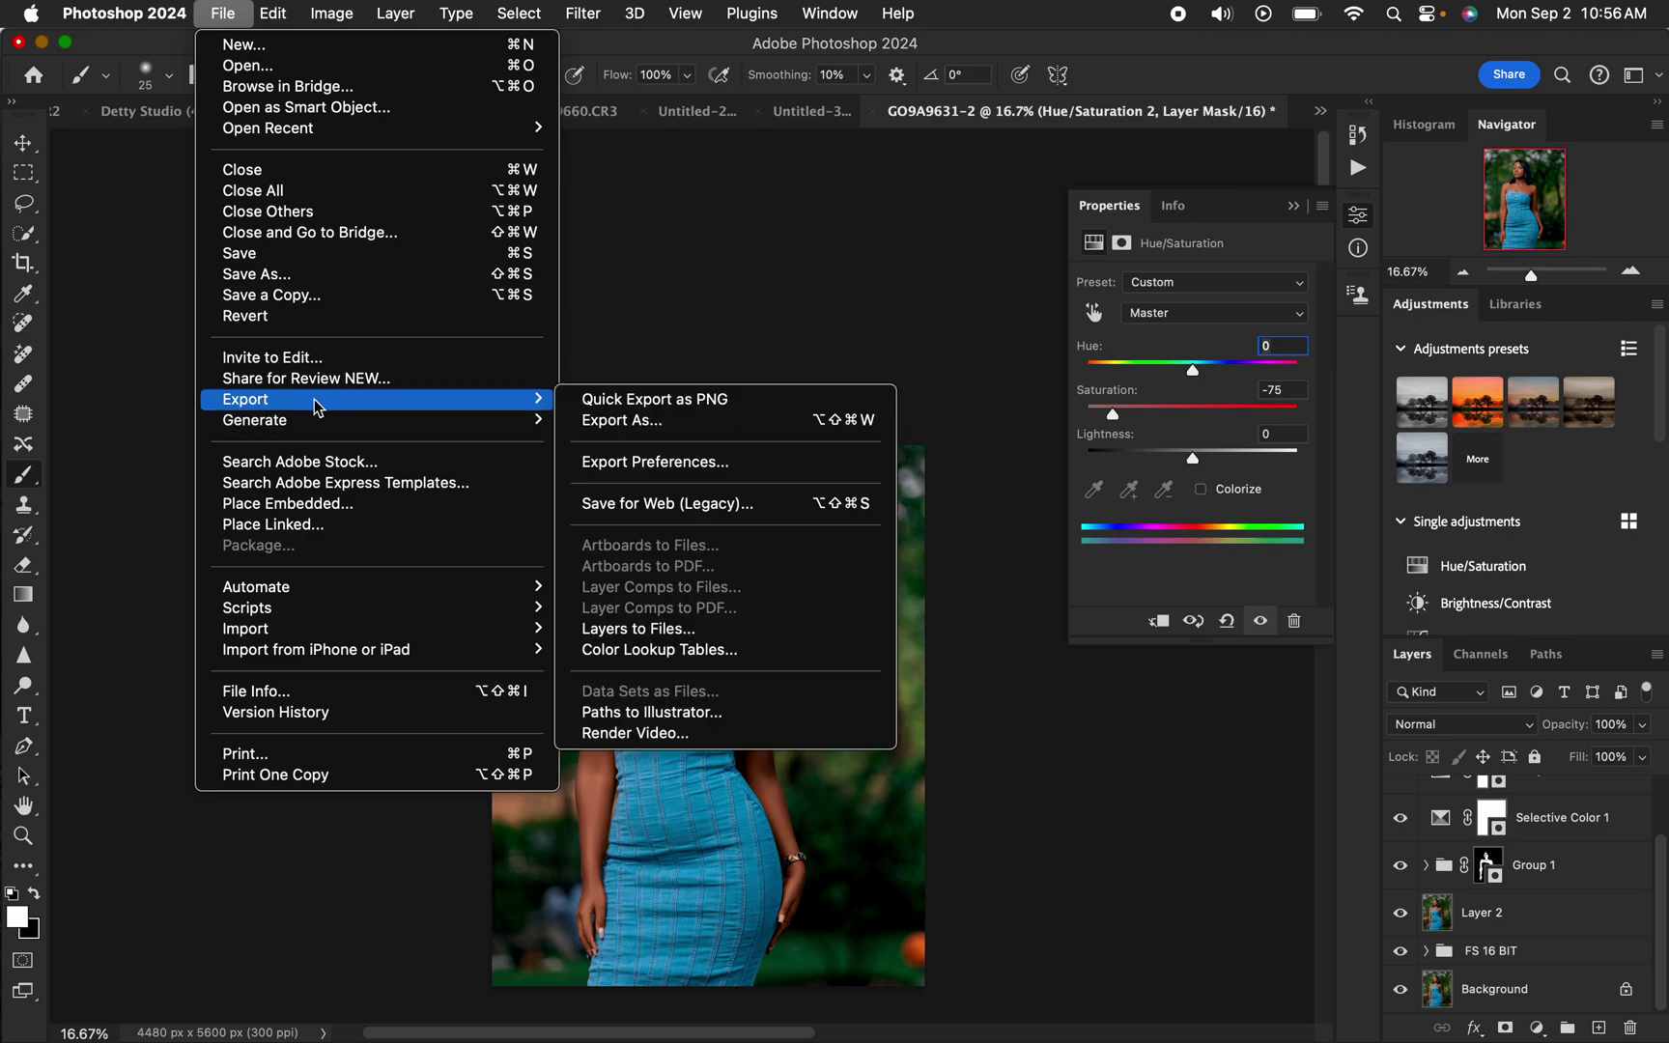
{"action": "left_click", "coordinate": [692, 418]}
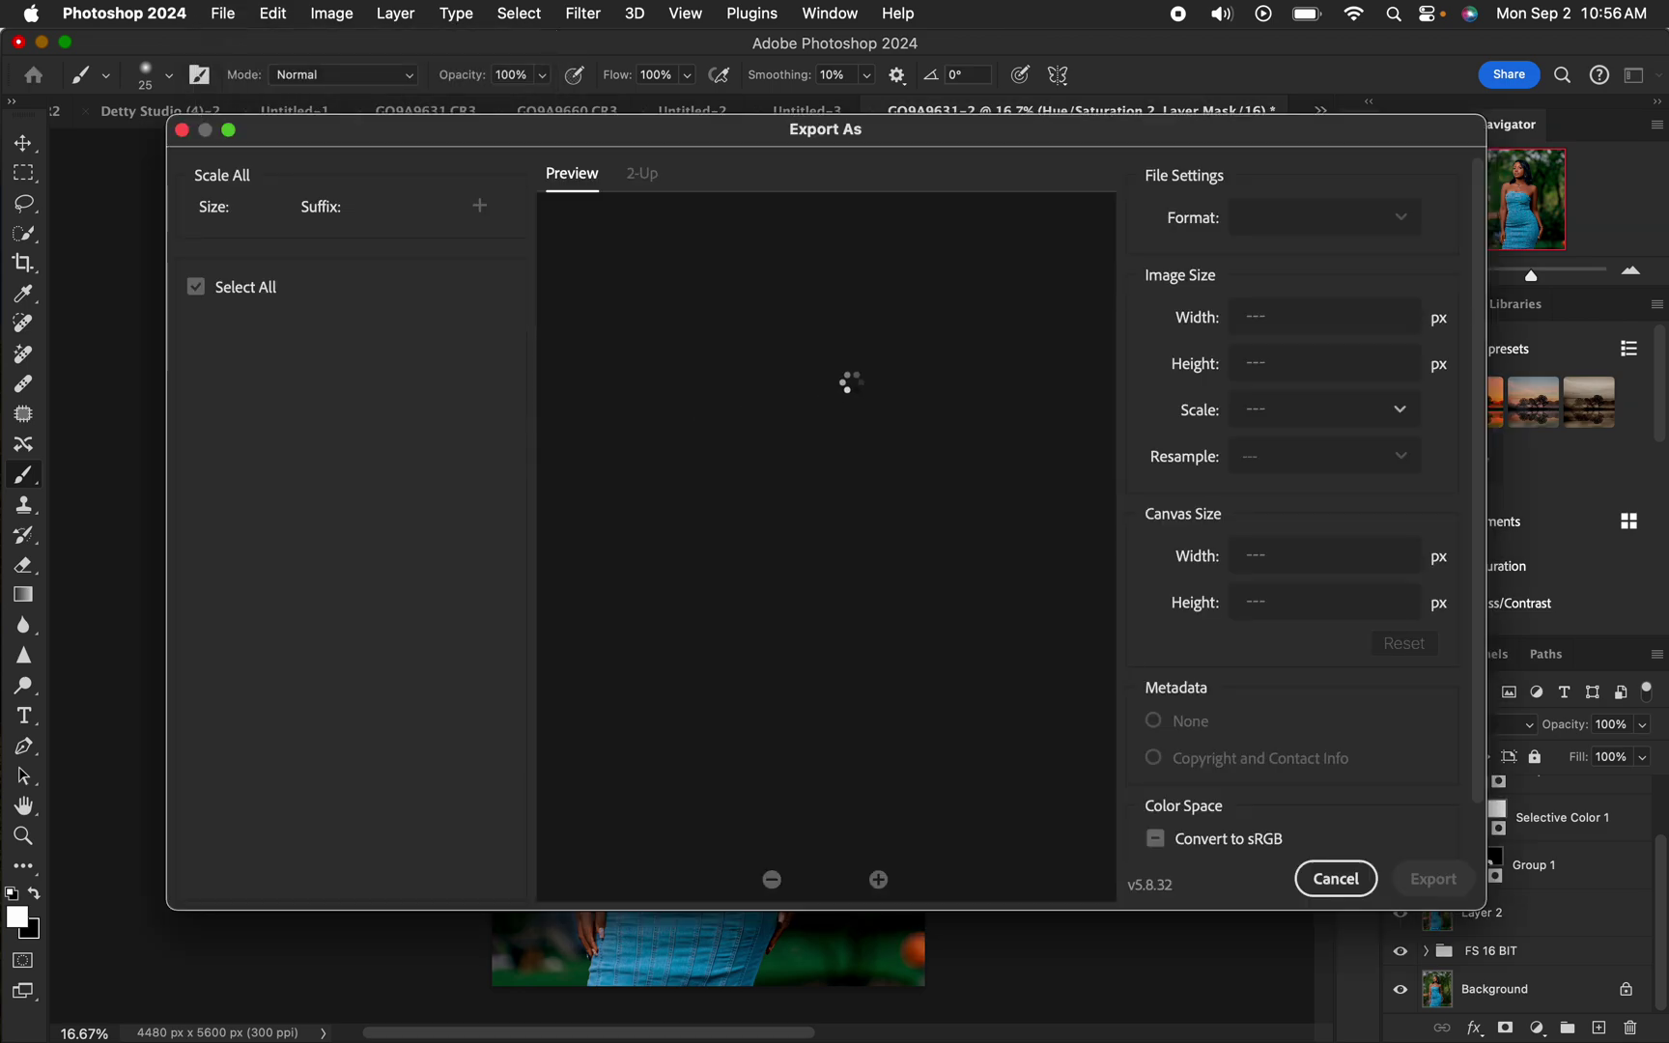
{"action": "left_click", "coordinate": [1397, 218]}
{"action": "left_click", "coordinate": [1364, 294]}
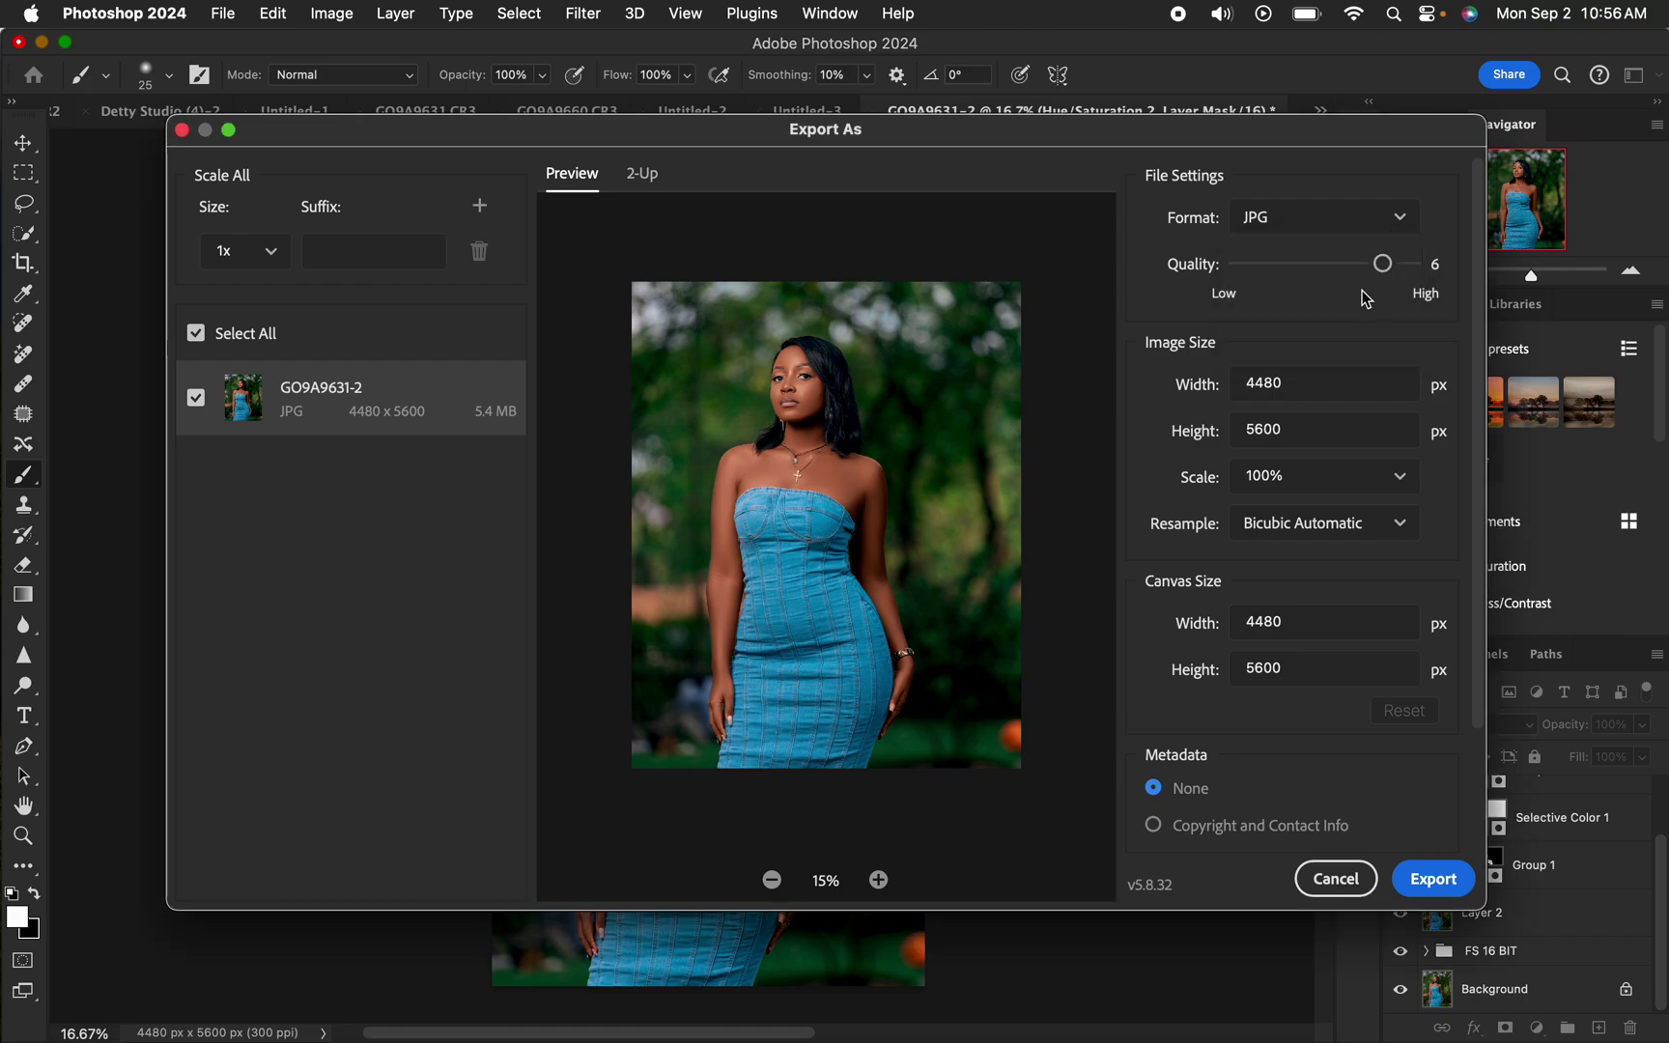
{"action": "left_click_drag", "start_coordinate": [1384, 266], "coordinate": [1448, 281]}
{"action": "left_click_drag", "start_coordinate": [1484, 536], "coordinate": [1481, 736]}
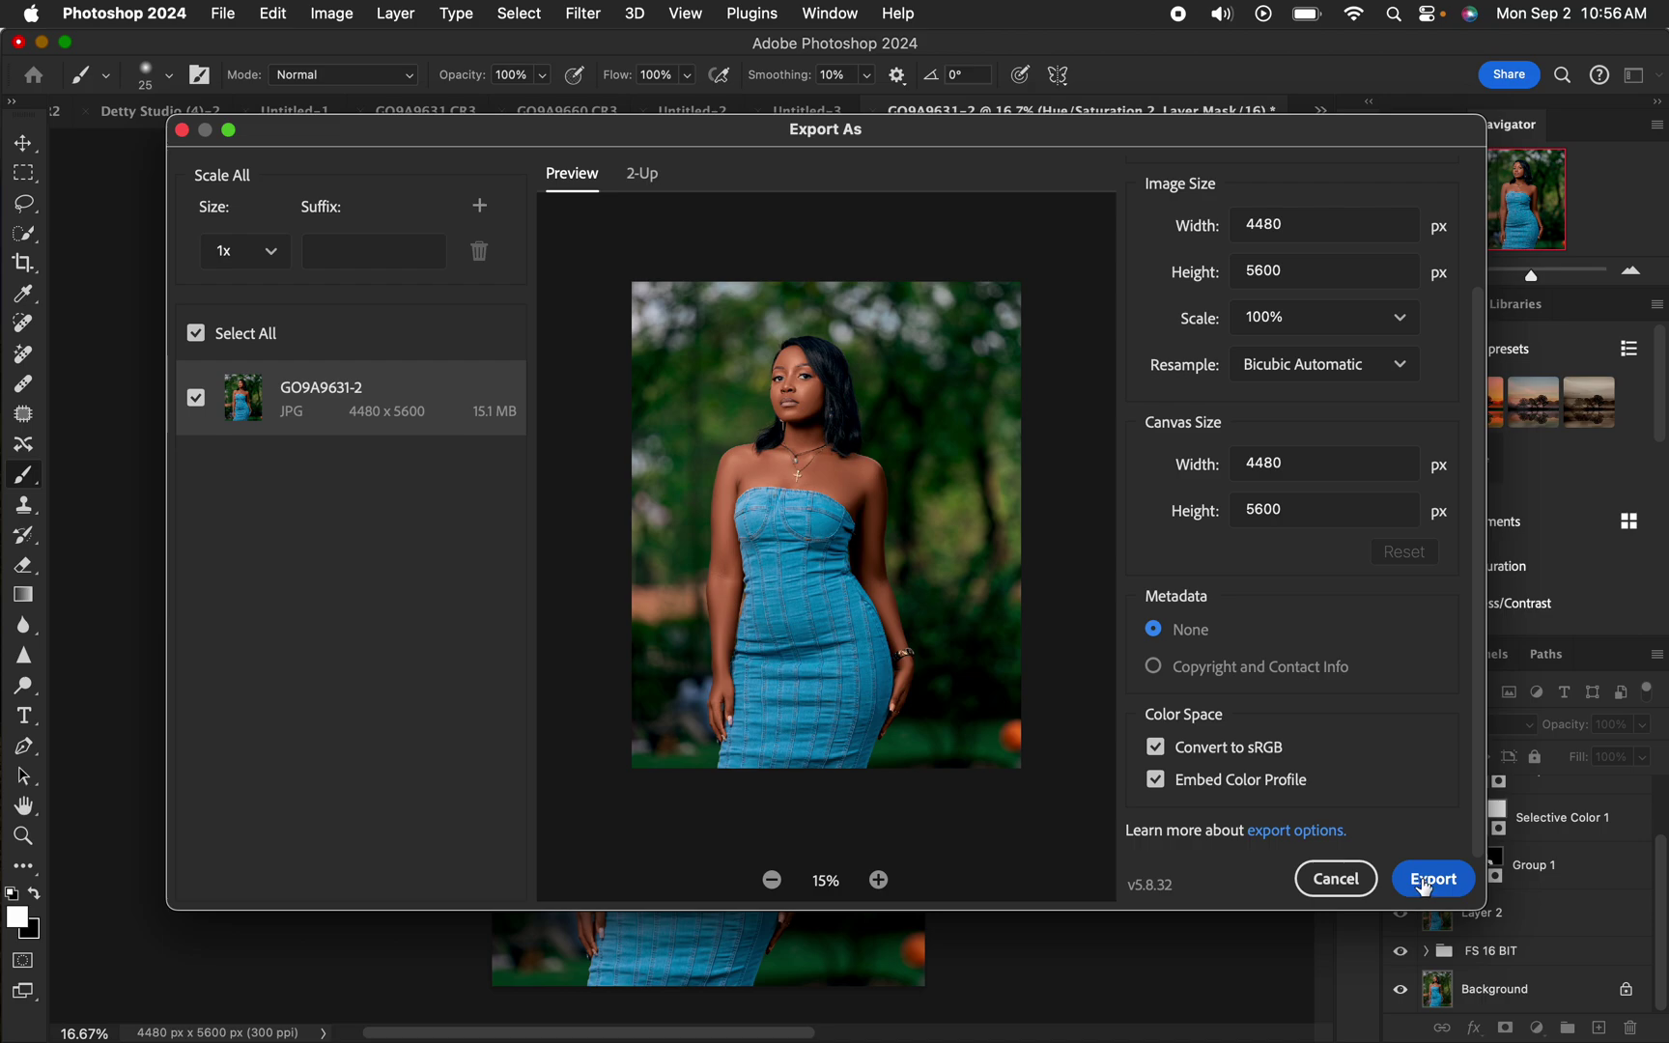
{"action": "left_click", "coordinate": [1336, 881]}
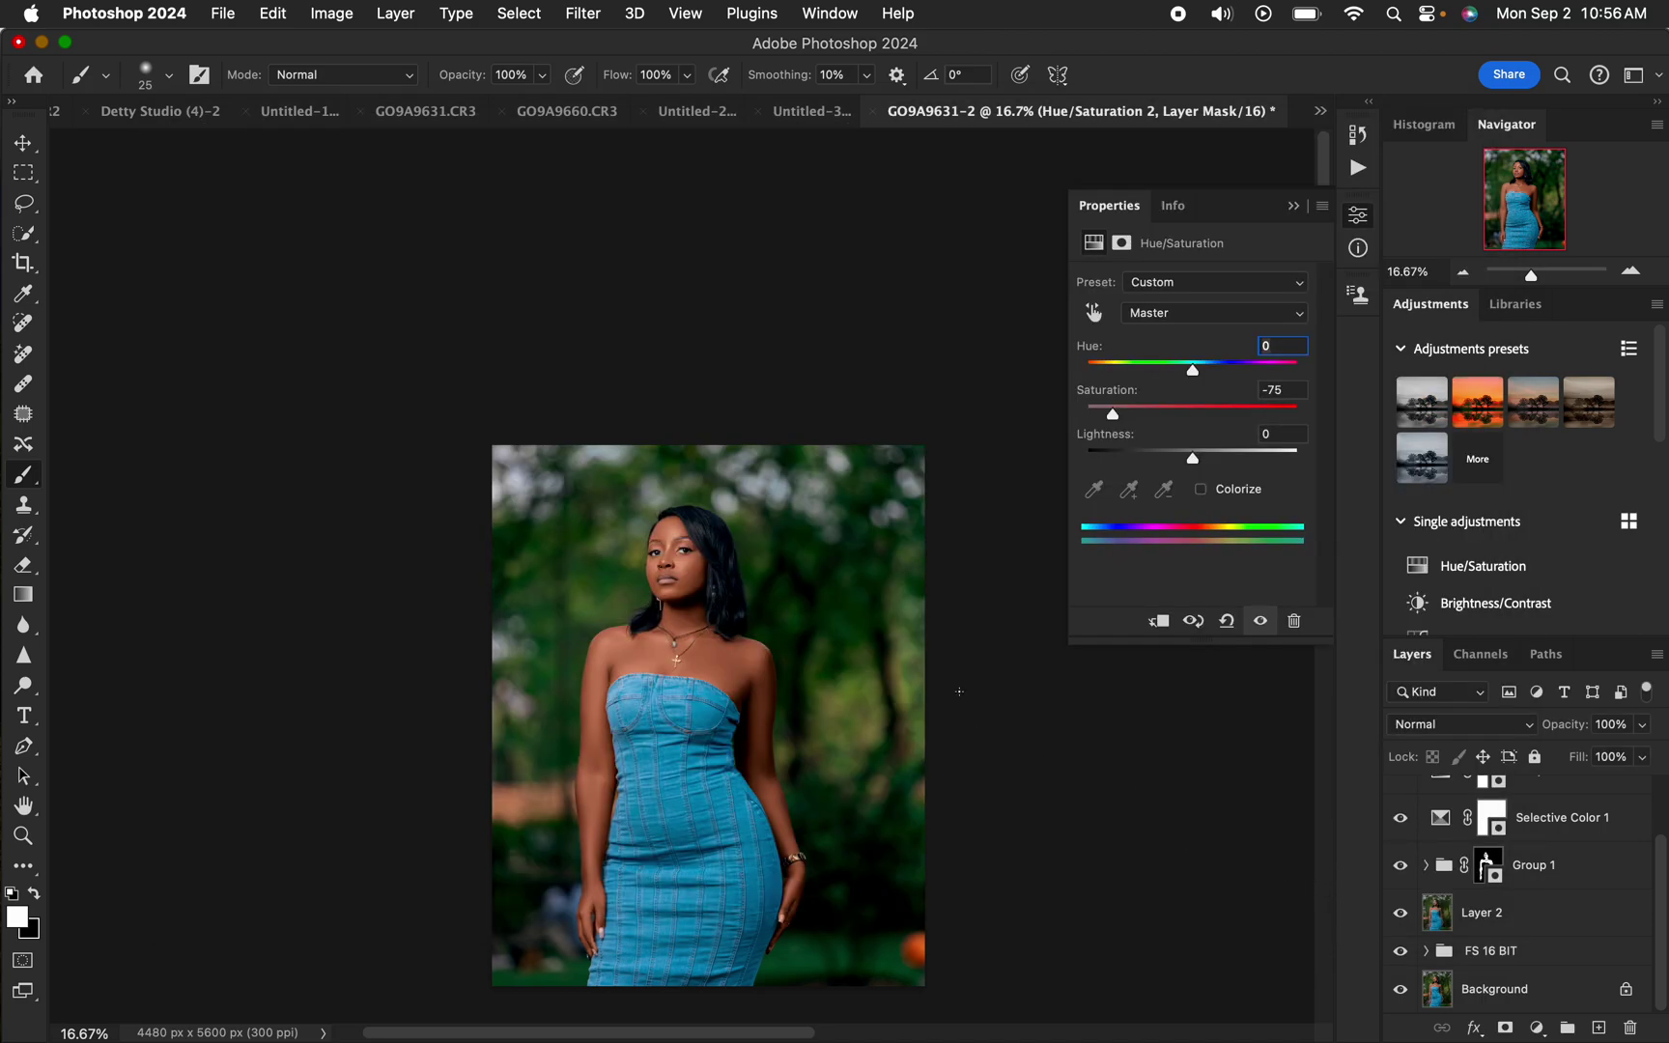
{"action": "key", "text": "super+equal"}
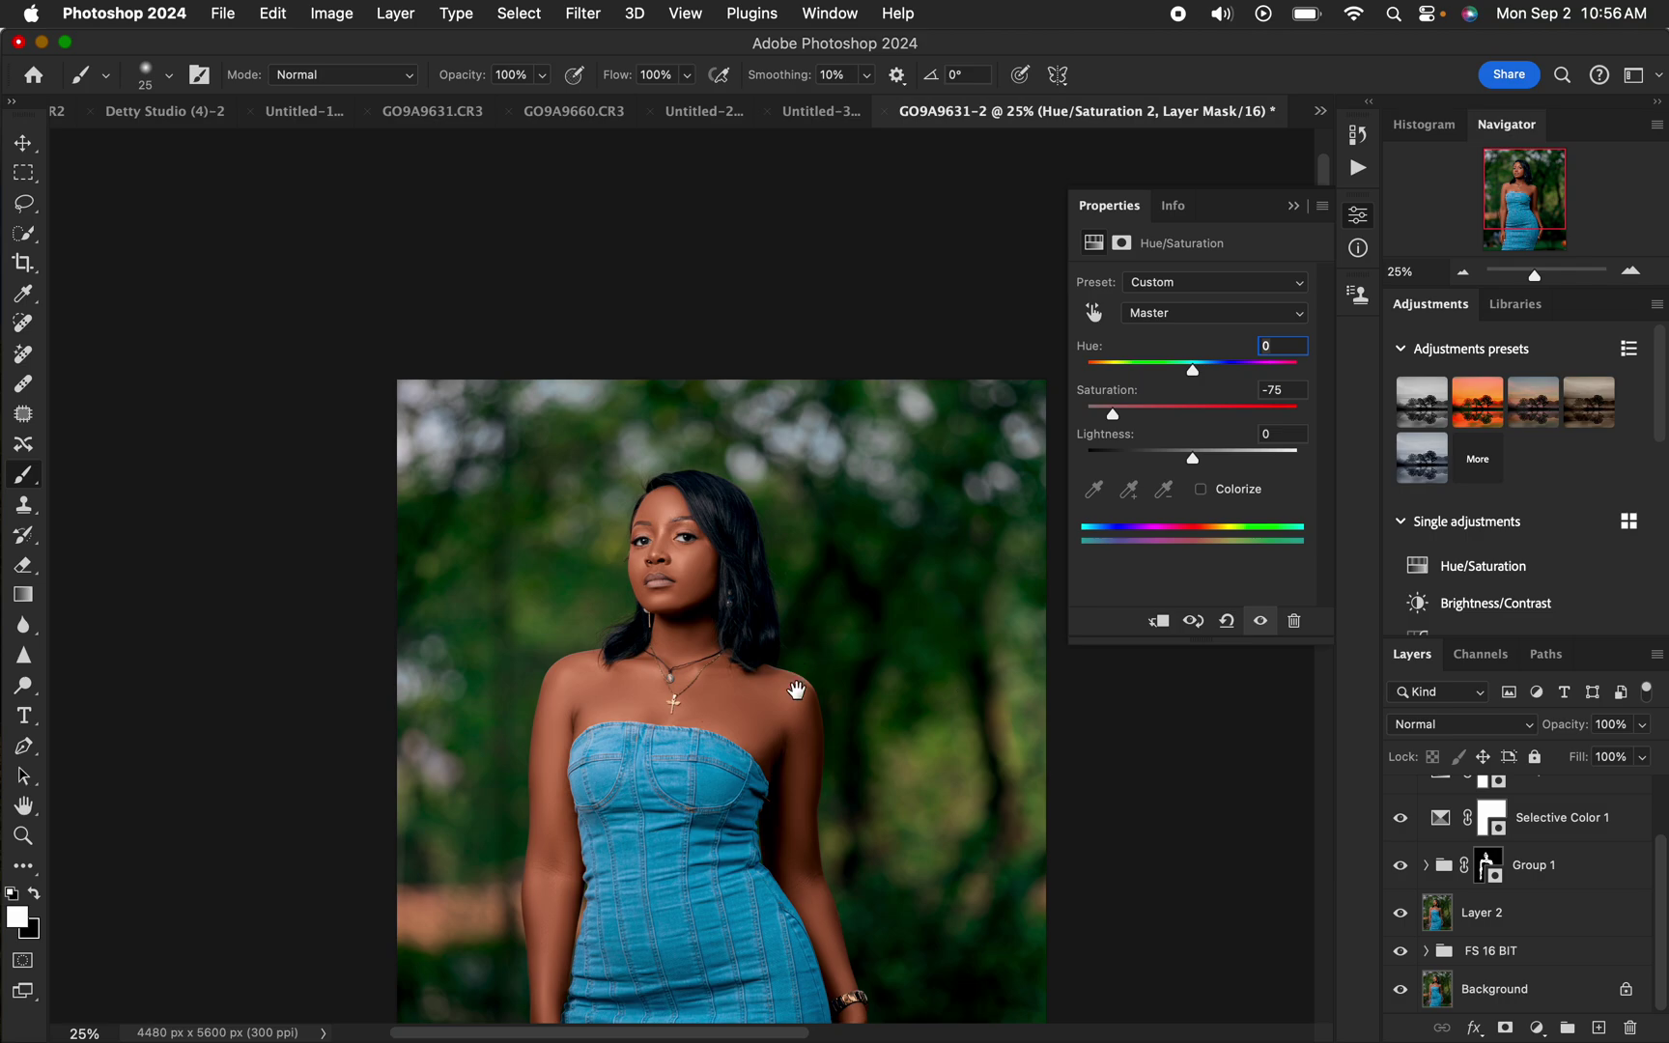
{"action": "left_click_drag", "start_coordinate": [812, 693], "coordinate": [813, 513]}
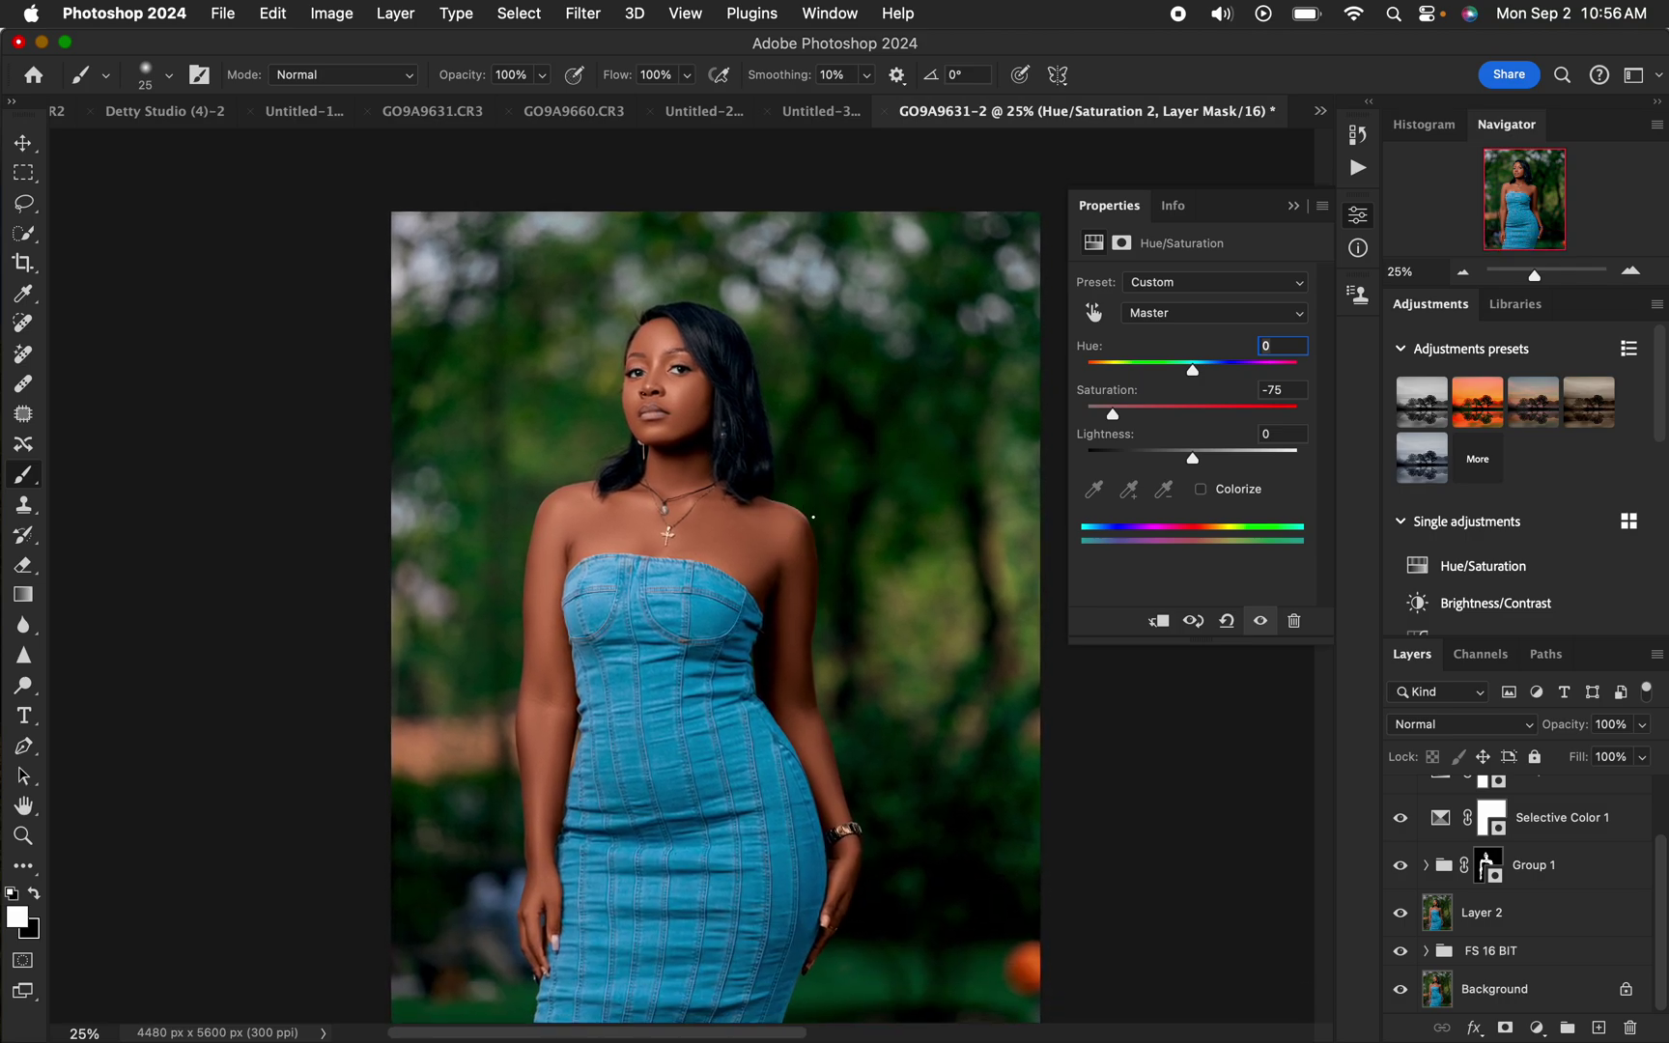